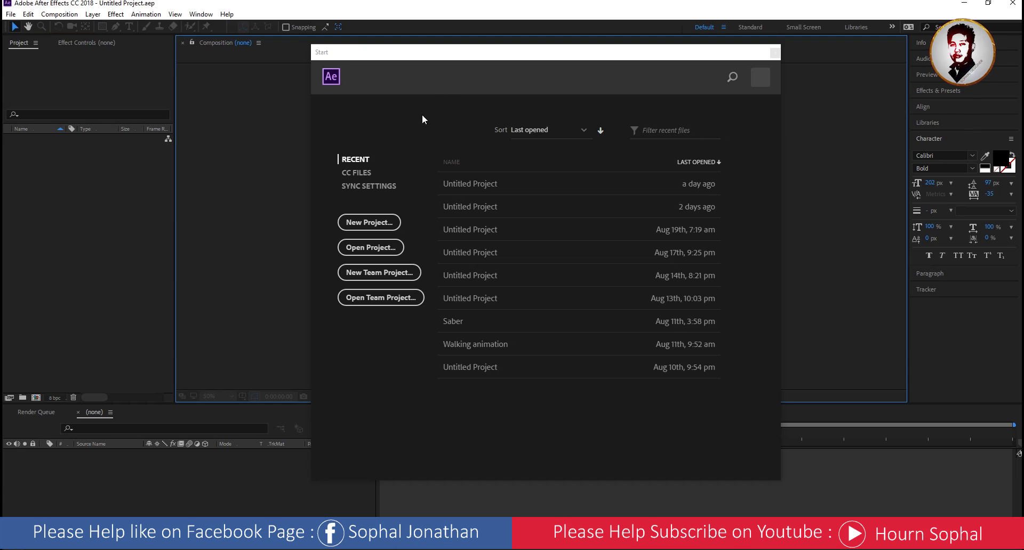
# Start a new composition and name it 'Animation Logo Intro'
pyautogui.click(359, 220)
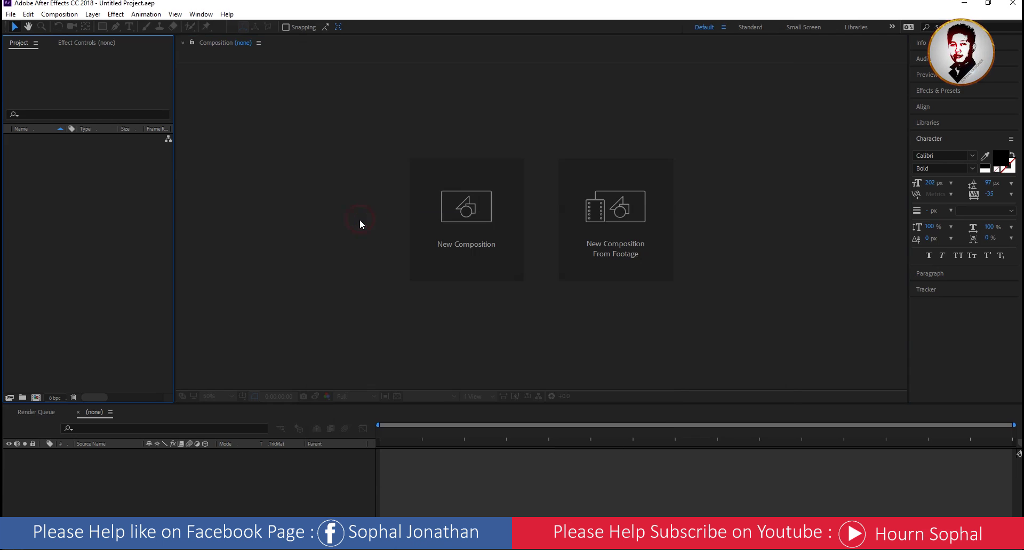
pyautogui.click(439, 237)
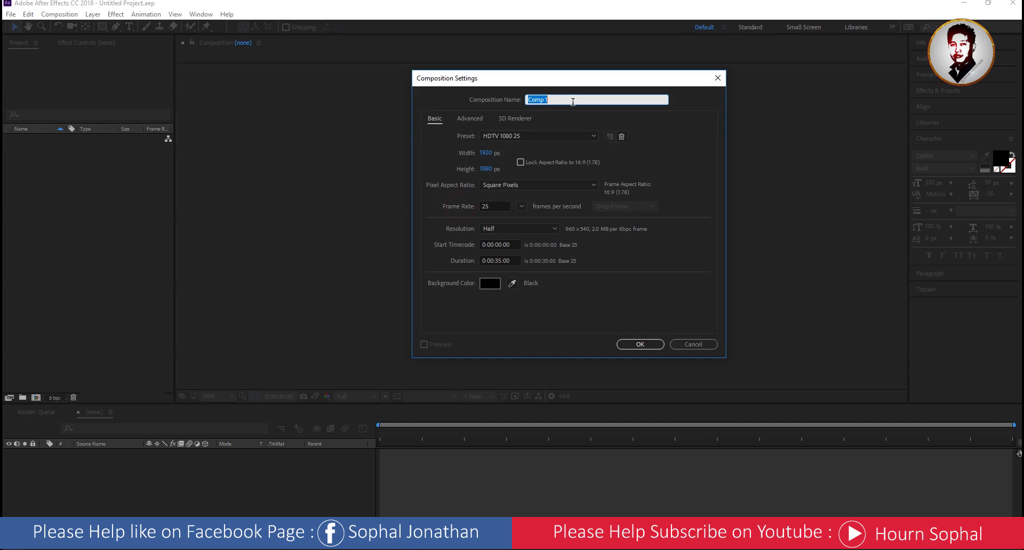
pyautogui.write('Animation')
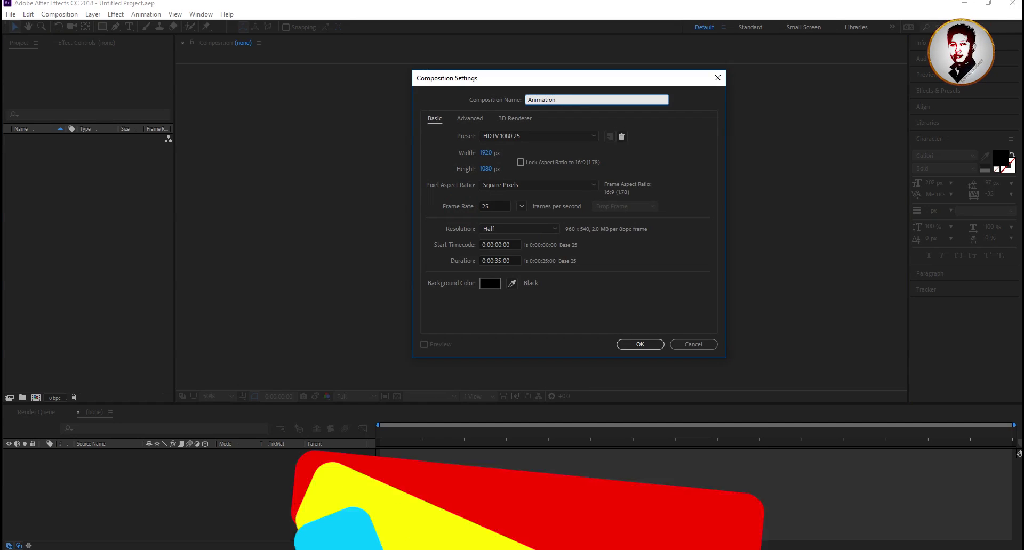
pyautogui.write(' Logo')
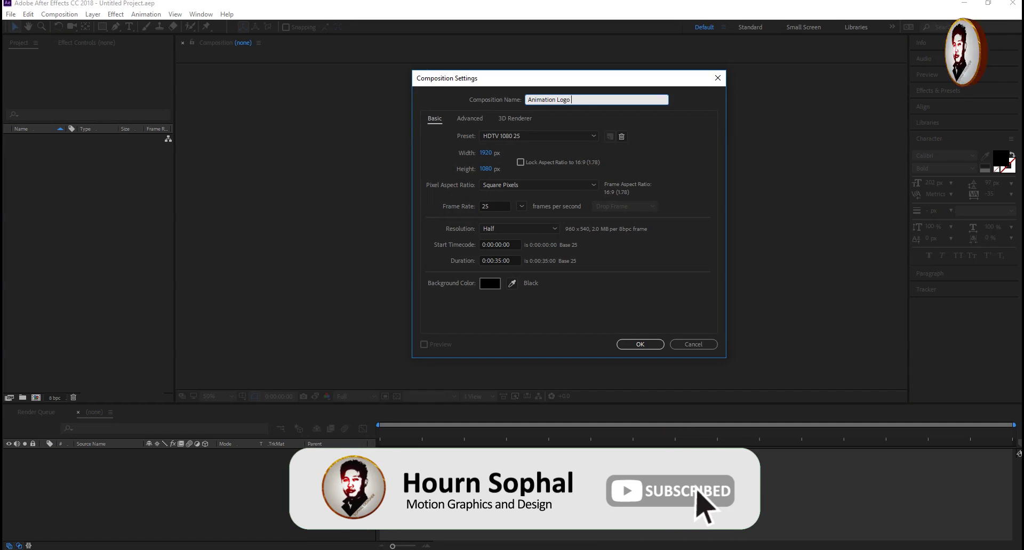
pyautogui.write(' intro')
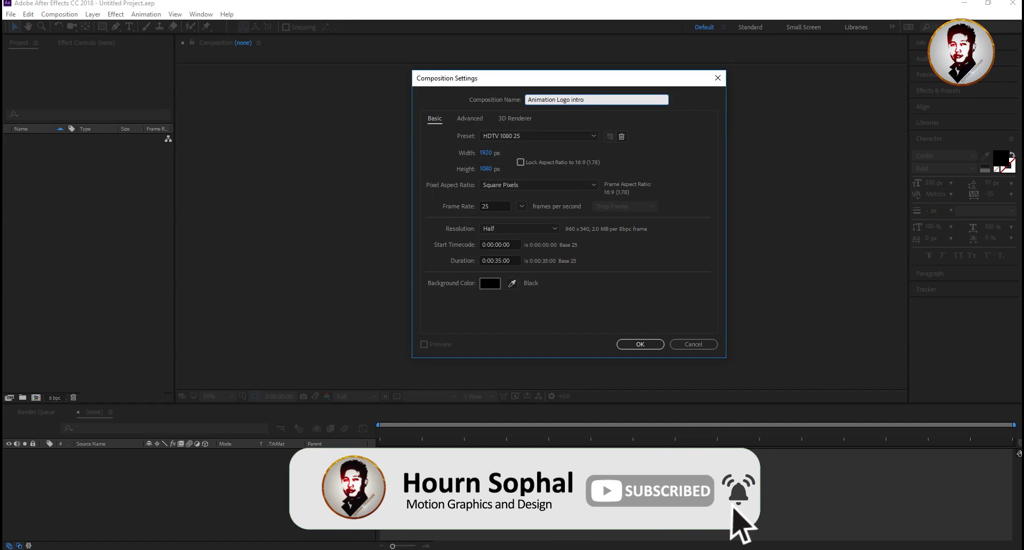
pyautogui.doubleClick(573, 99)
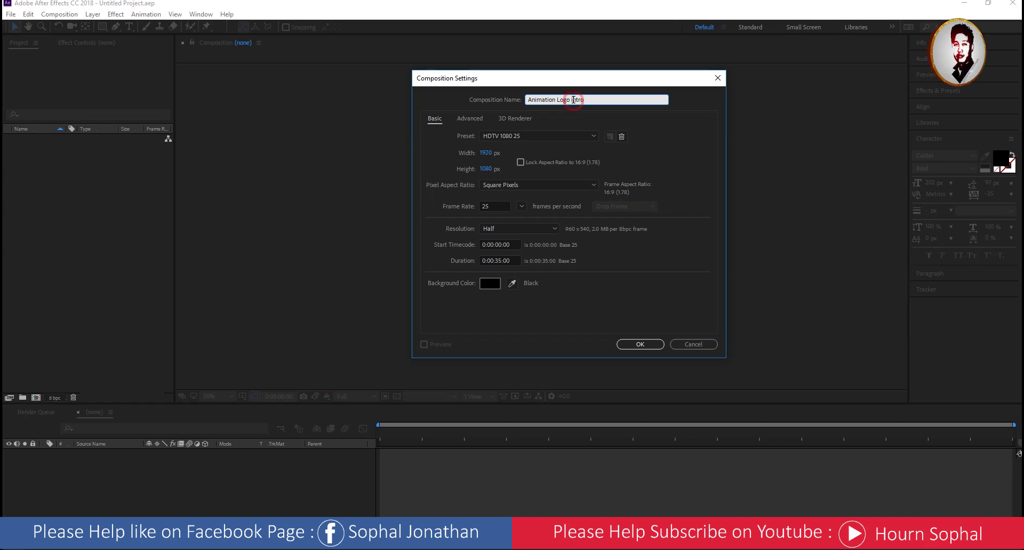
pyautogui.write('Intro')
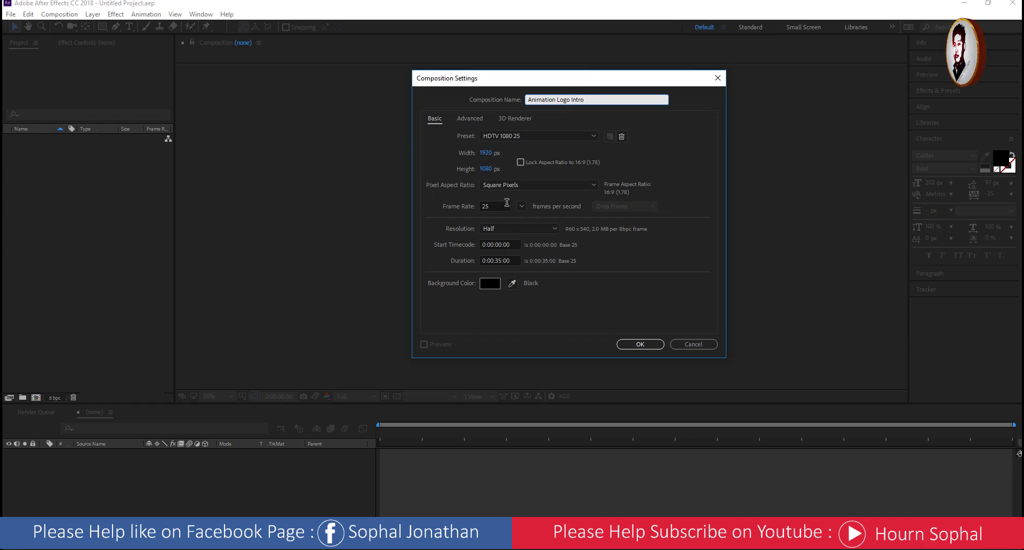
# Set the background colour to white and create the 1920×1080, 25 fps, 35 s composition
pyautogui.click(490, 283)
pyautogui.moveTo(760, 278); pyautogui.dragTo(668, 166)
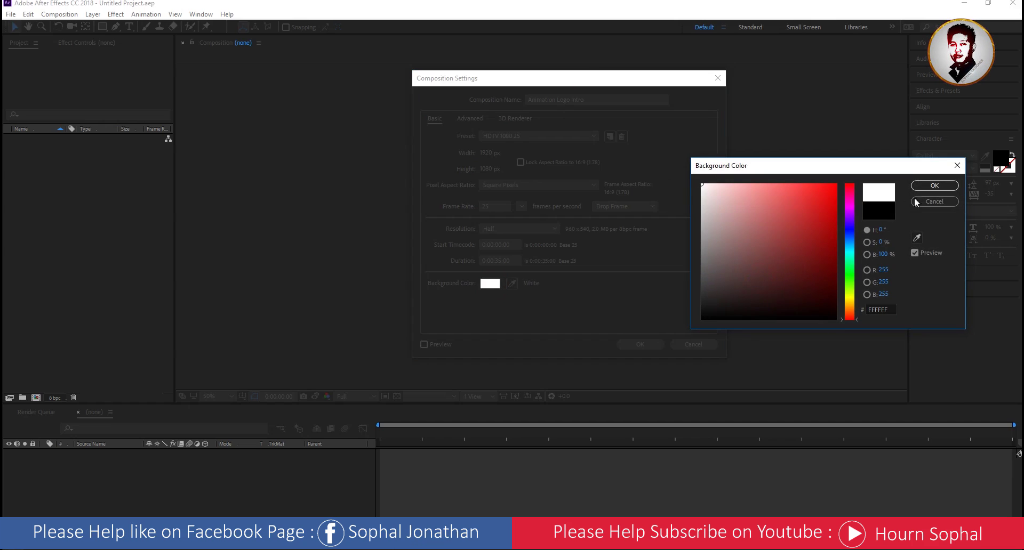
pyautogui.click(934, 186)
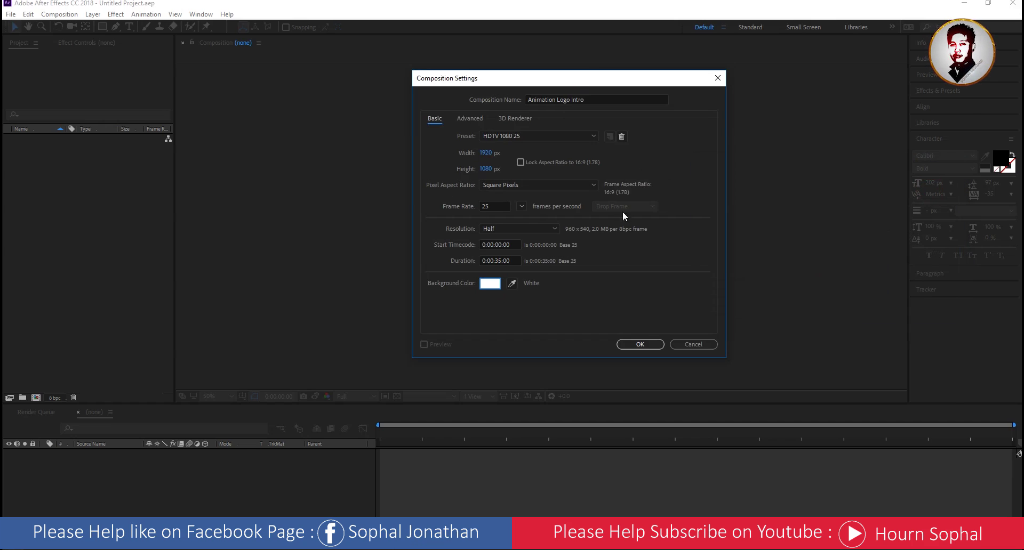
pyautogui.click(635, 347)
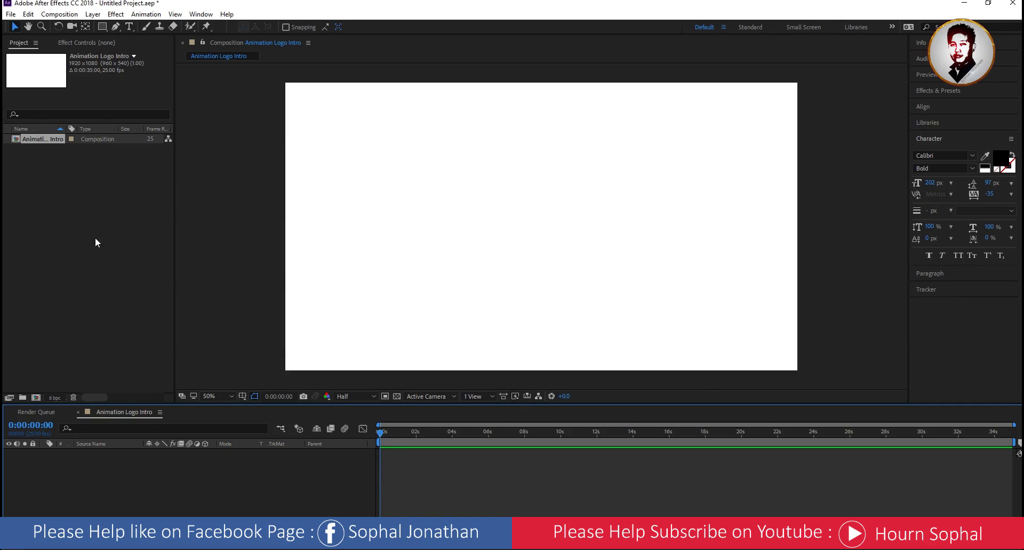
# Import the cover-animation logo PNG from Animation Logo > 20-Sliced text animation via File > Import > File
pyautogui.rightClick(72, 208)
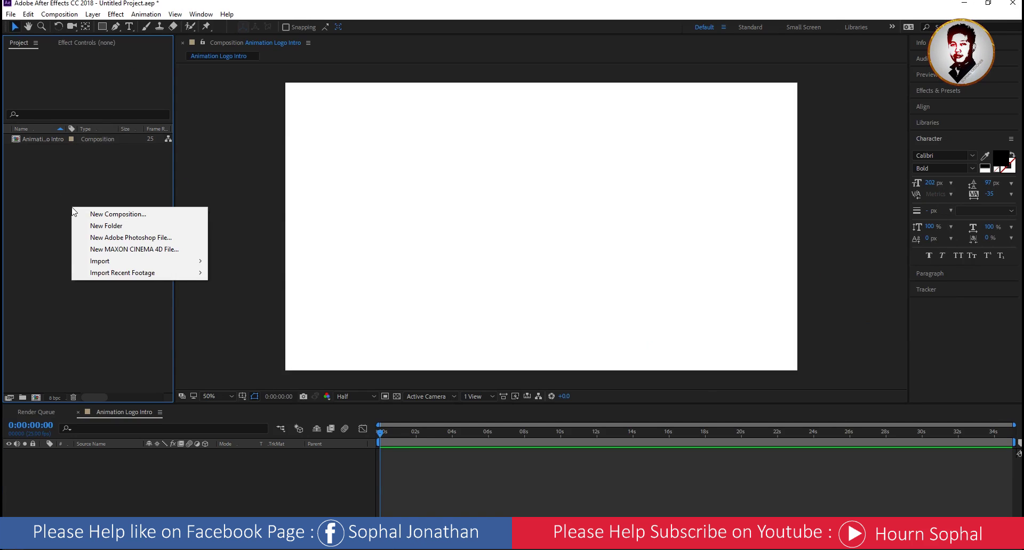
pyautogui.moveTo(118, 262)
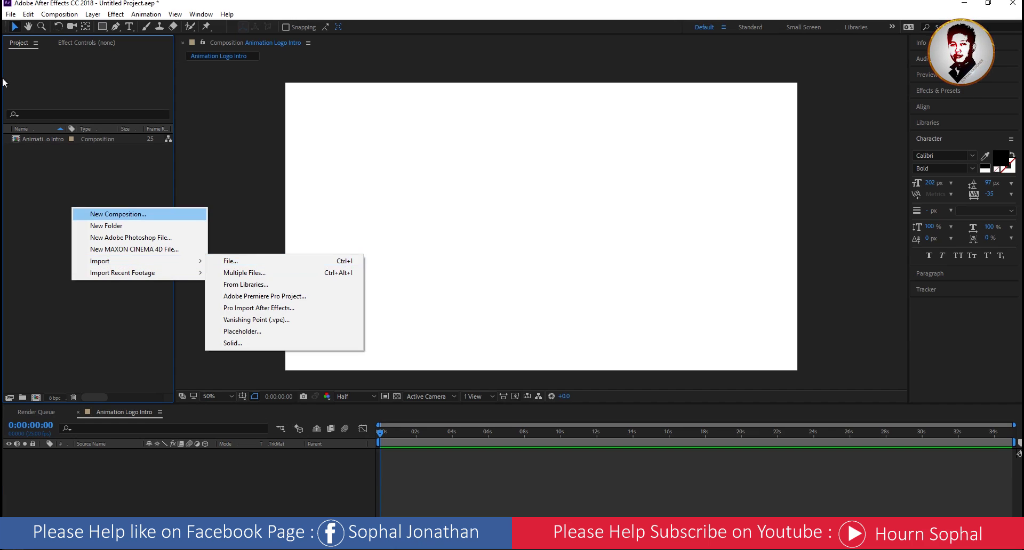
pyautogui.click(12, 15)
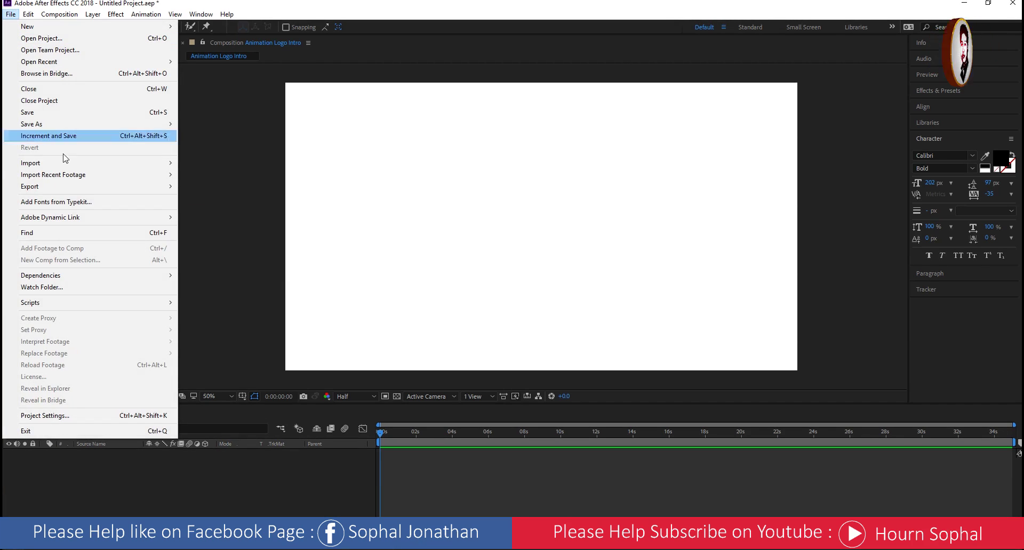
pyautogui.moveTo(82, 165)
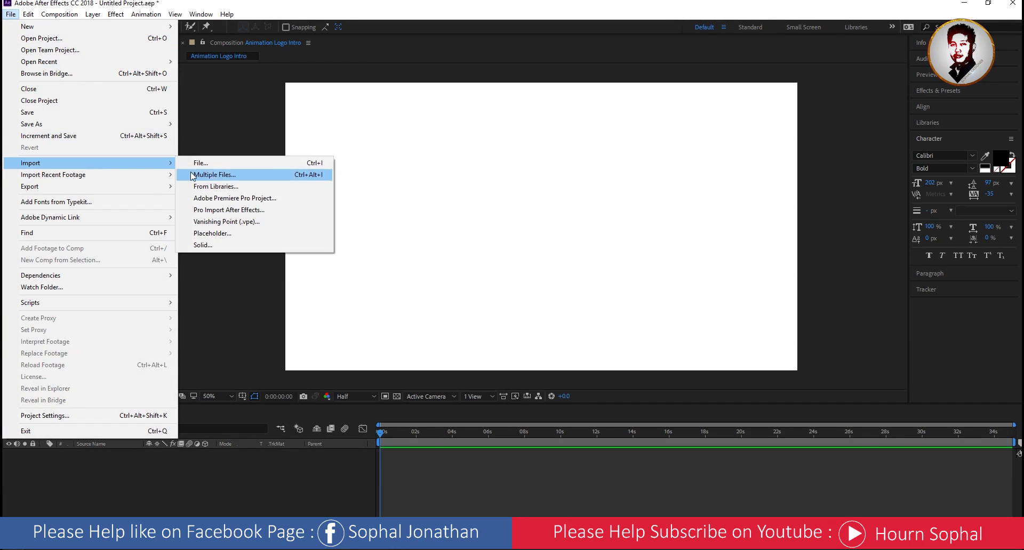
pyautogui.click(316, 165)
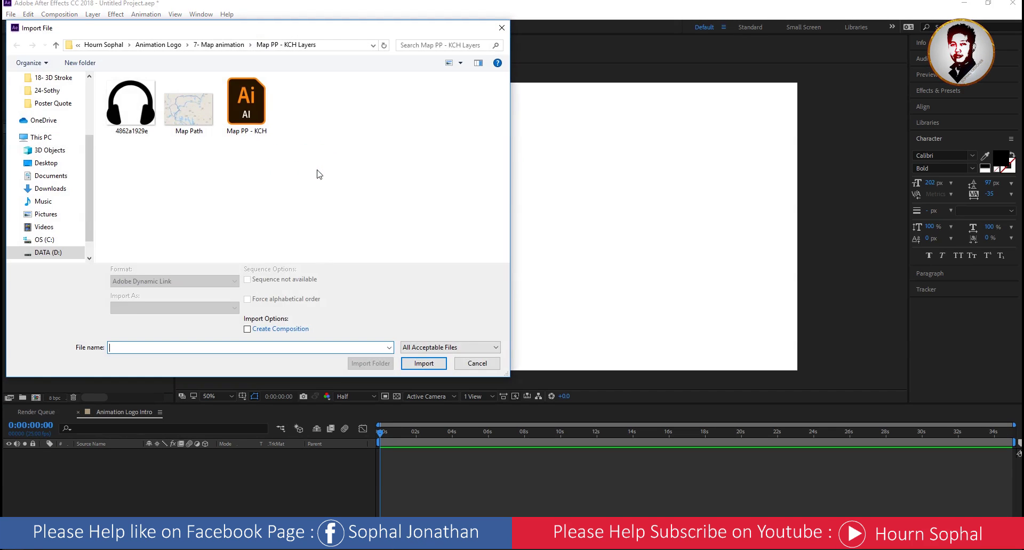
pyautogui.click(169, 46)
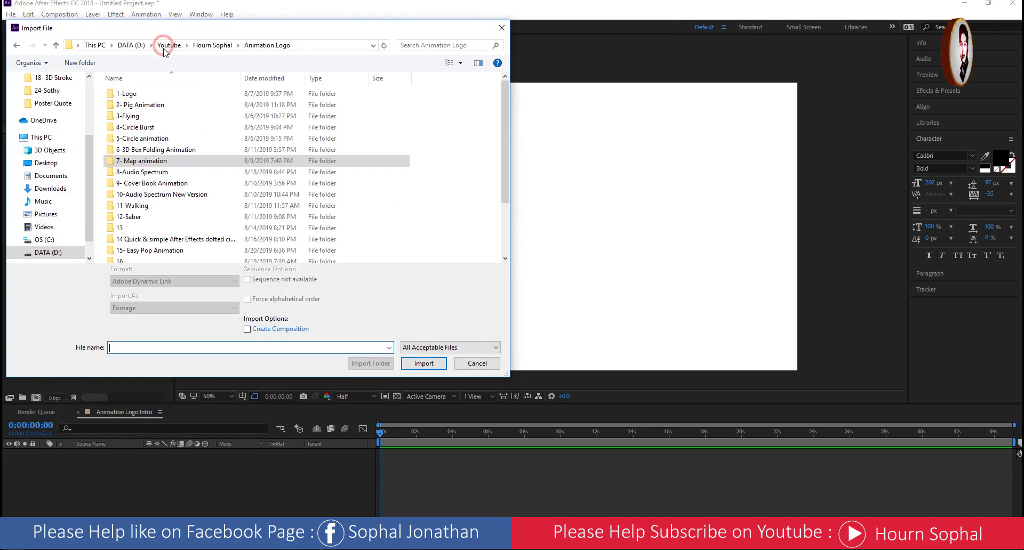
pyautogui.scroll(-2, 199, 171)
pyautogui.doubleClick(149, 235)
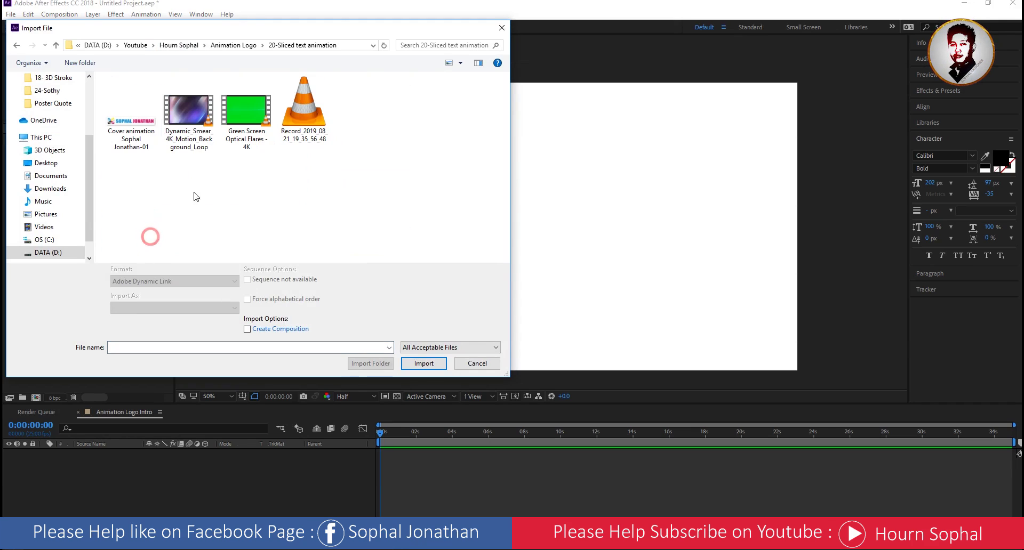
pyautogui.click(132, 122)
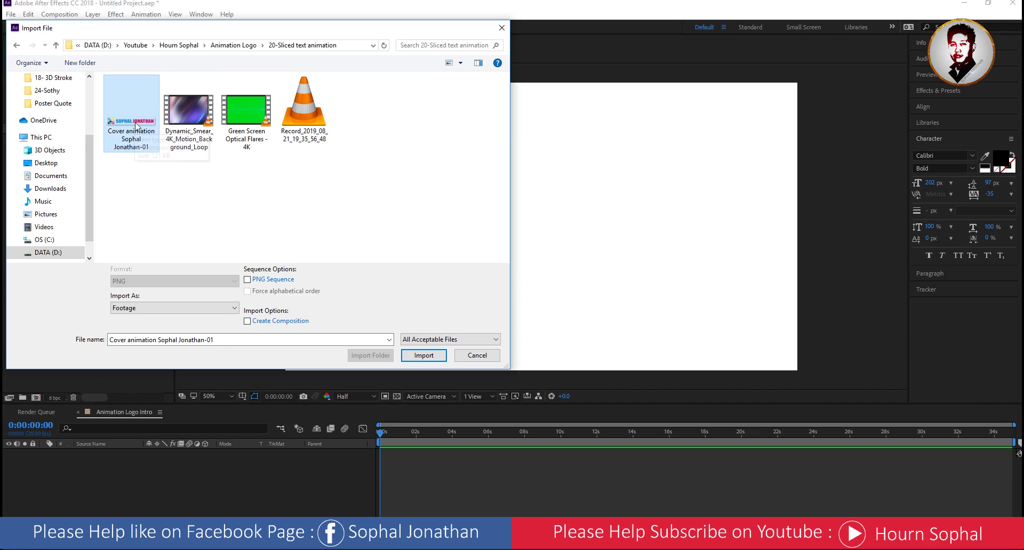
pyautogui.click(424, 355)
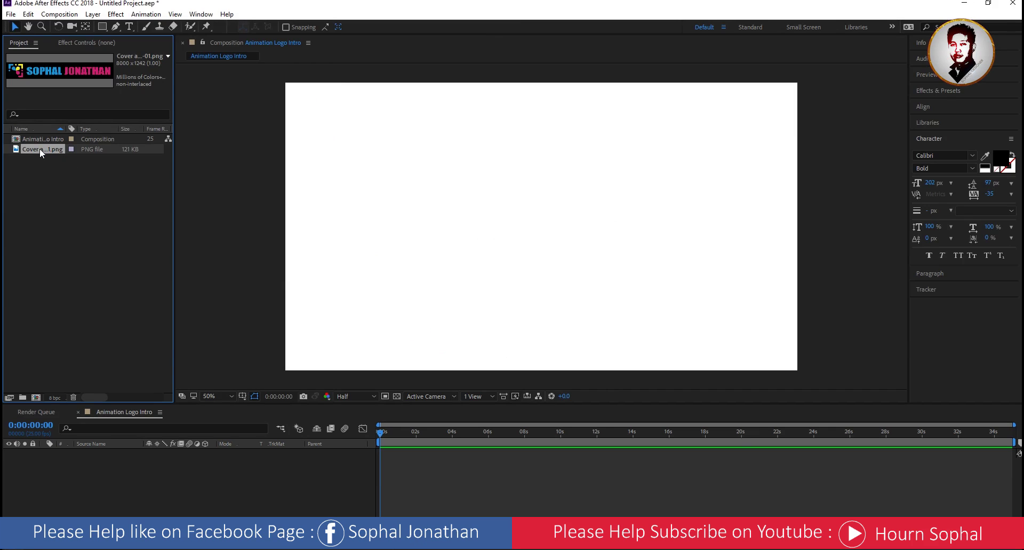
# Add the cover PNG to Animation Logo Intro as a layer scaled to 15%
pyautogui.moveTo(42, 151); pyautogui.dragTo(94, 475)
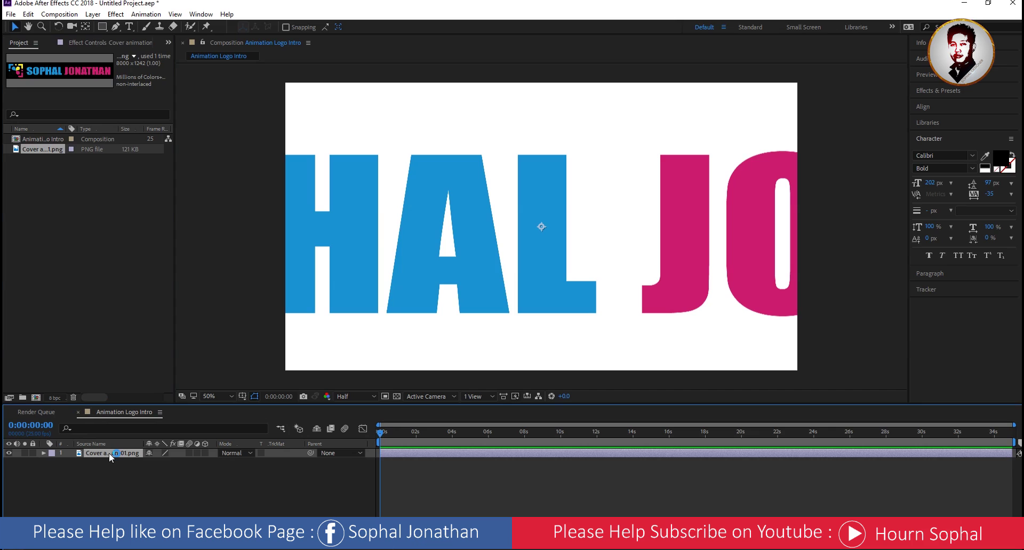
pyautogui.press('s')
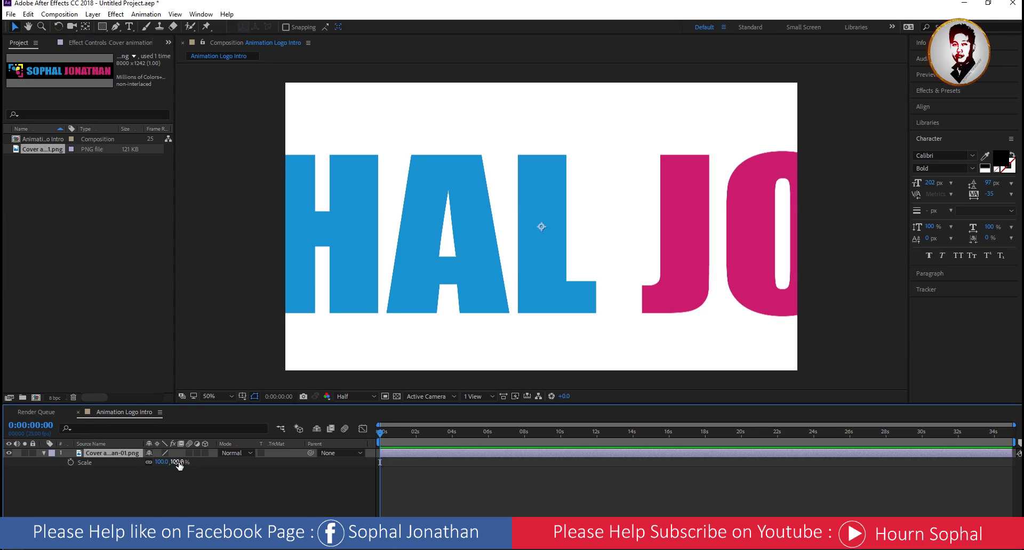
pyautogui.moveTo(178, 465); pyautogui.dragTo(133, 467)
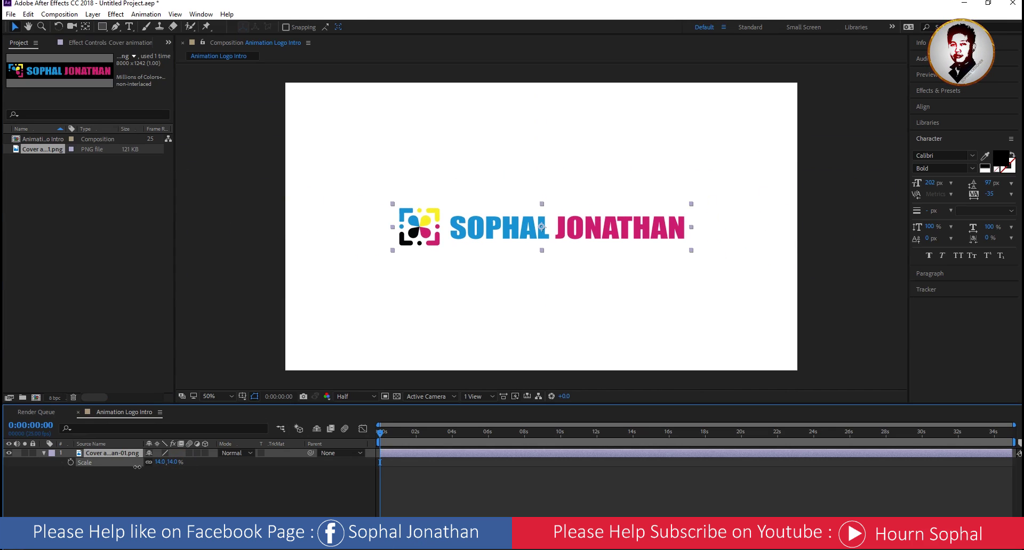
pyautogui.click(160, 463)
pyautogui.write('15')
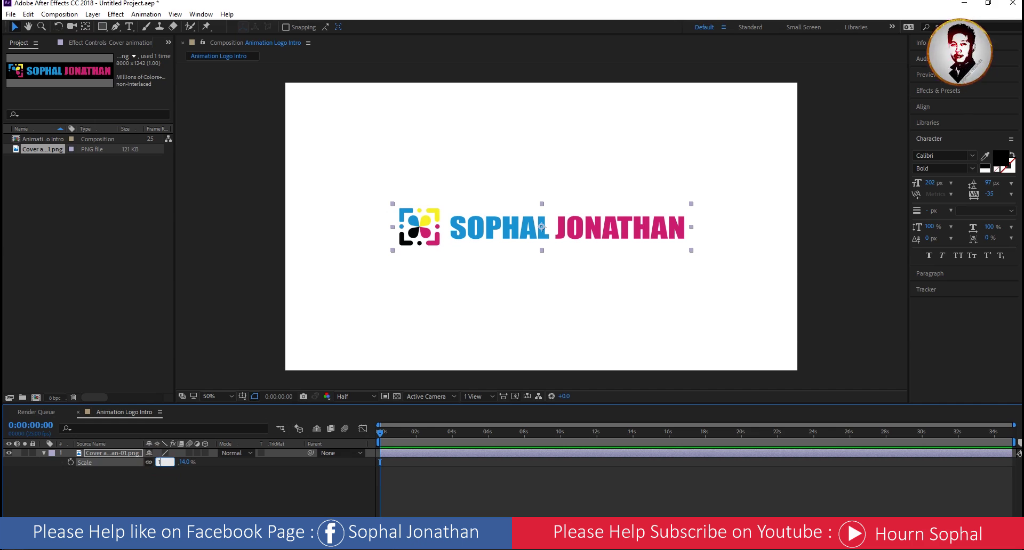
pyautogui.press('Return')
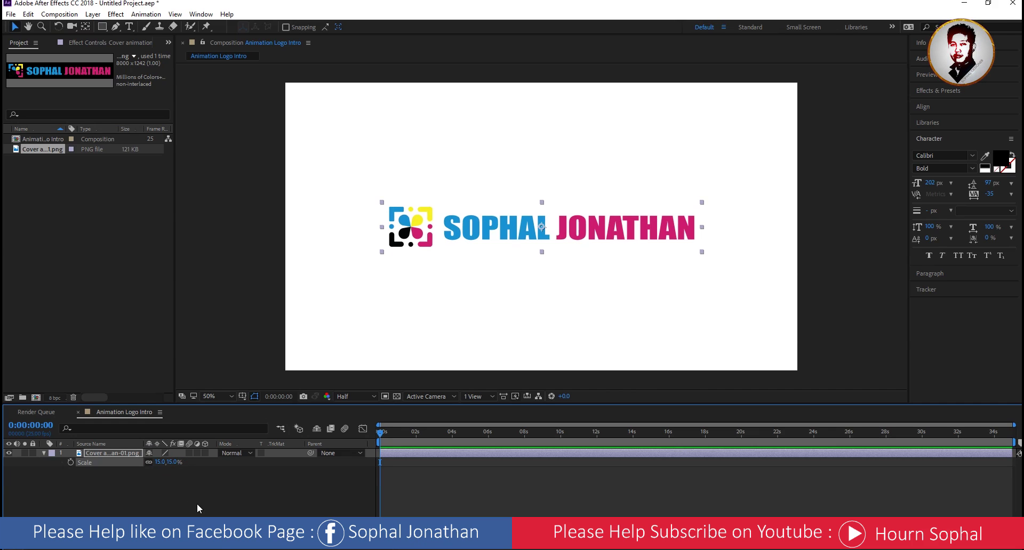
pyautogui.click(152, 491)
pyautogui.click(111, 453)
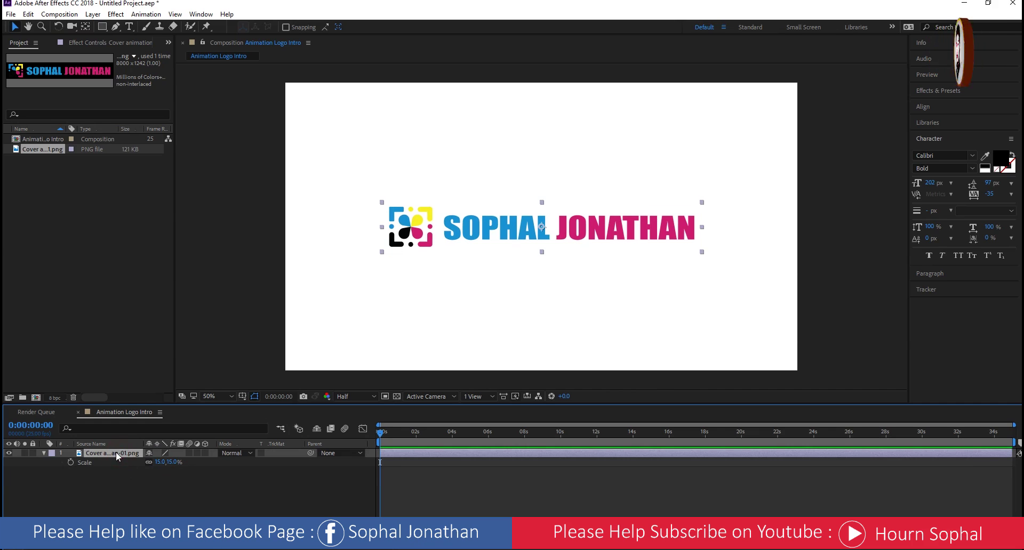
# Pre-compose the logo layer into a new composition named 'Logo', moving all attributes
pyautogui.rightClick(107, 453)
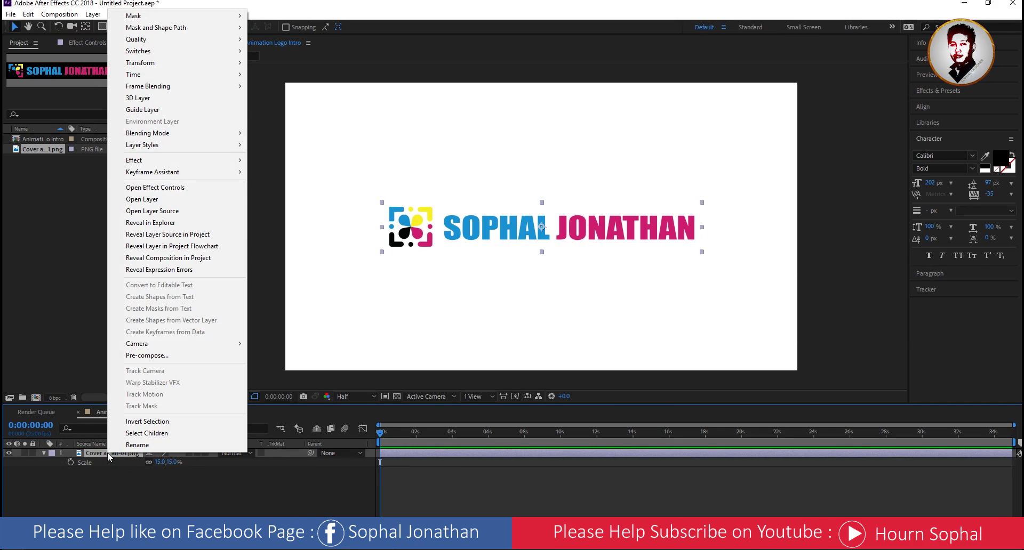
pyautogui.click(147, 356)
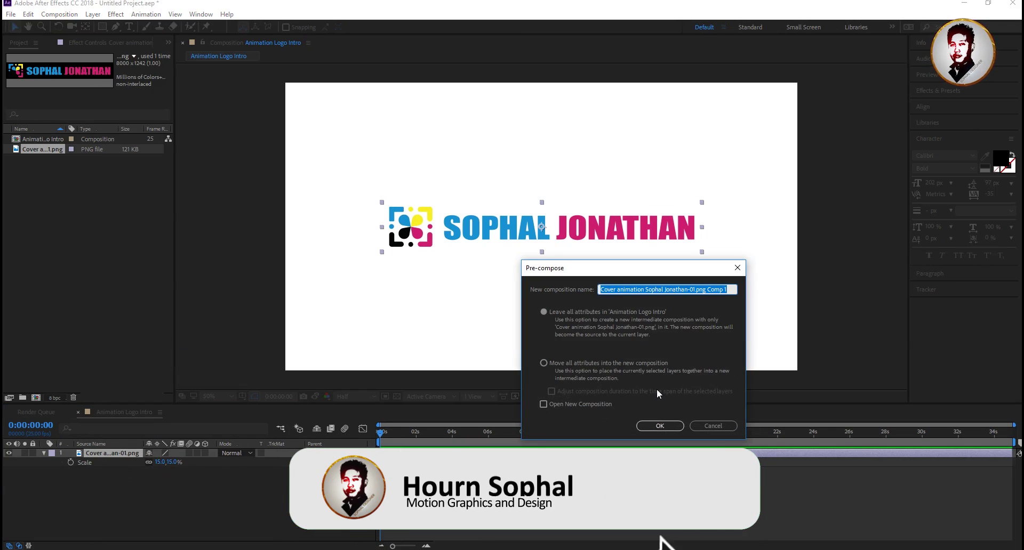
pyautogui.write('Logog')
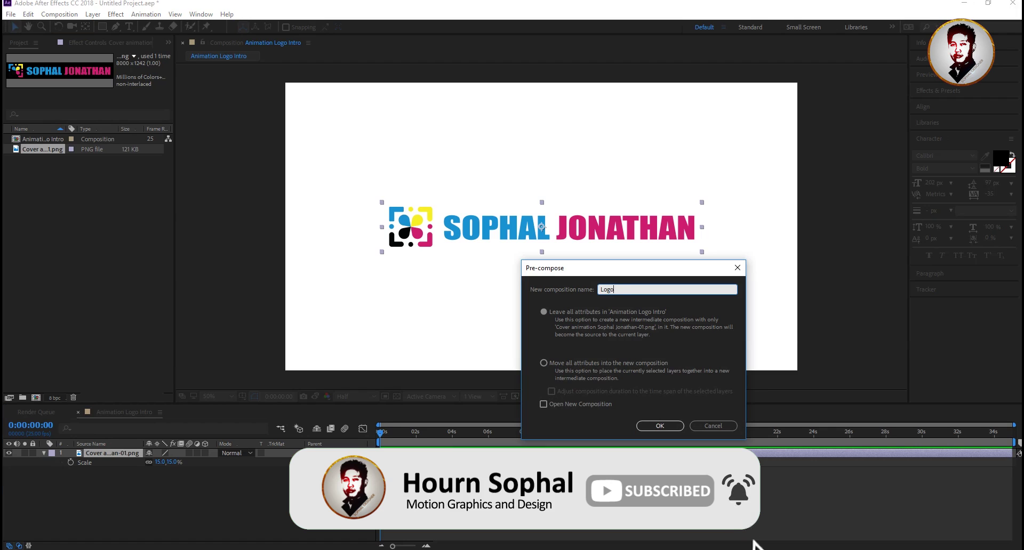
pyautogui.click(563, 363)
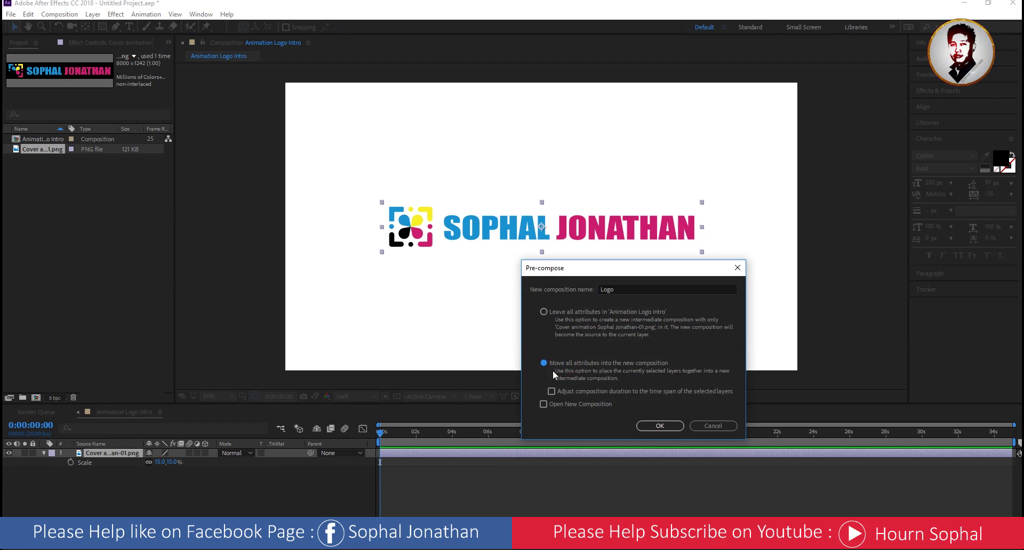
pyautogui.click(564, 363)
pyautogui.click(660, 426)
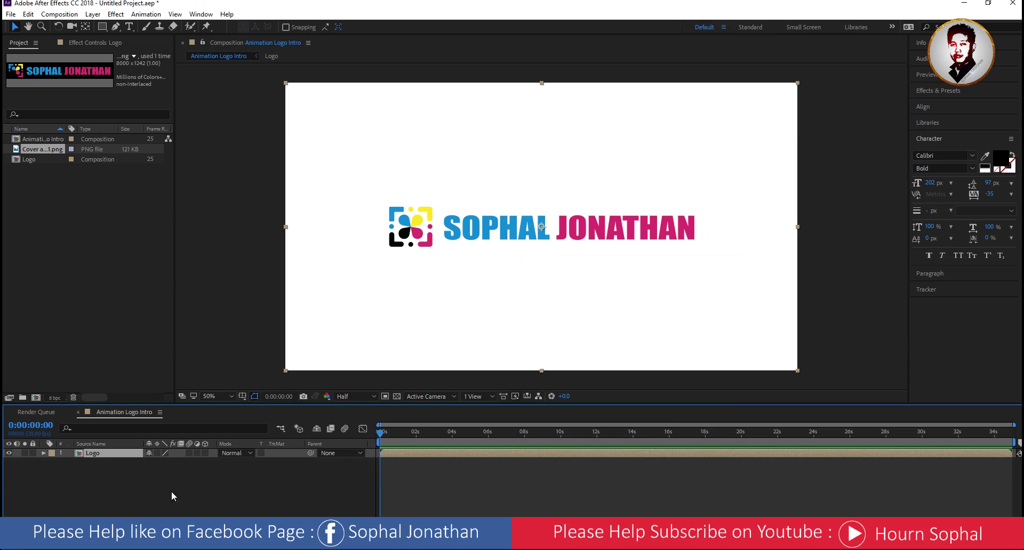
# Inside the Logo comp, pre-compose the PNG layer as 'Logo_Inside' with all attributes moved
pyautogui.doubleClick(97, 453)
pyautogui.click(112, 455)
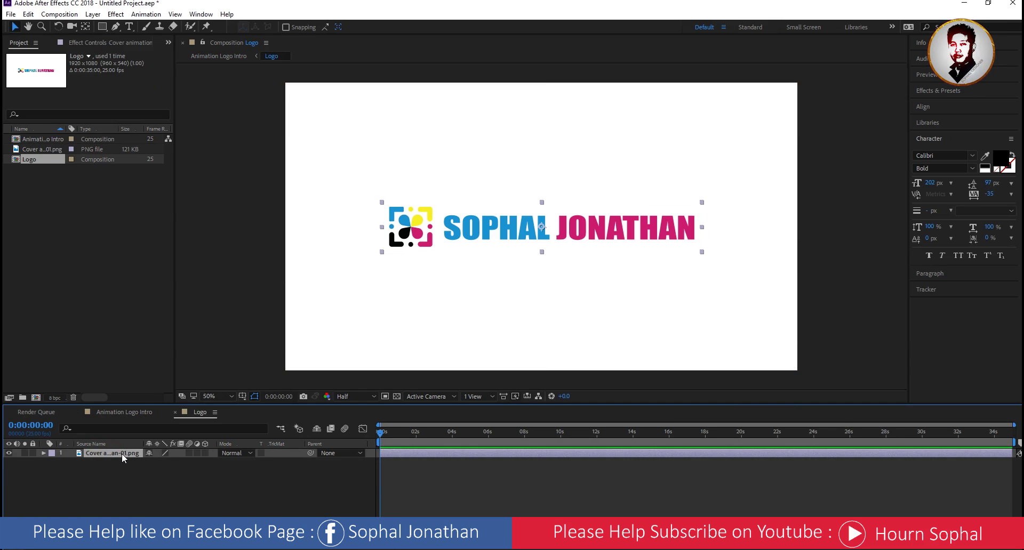
pyautogui.rightClick(122, 453)
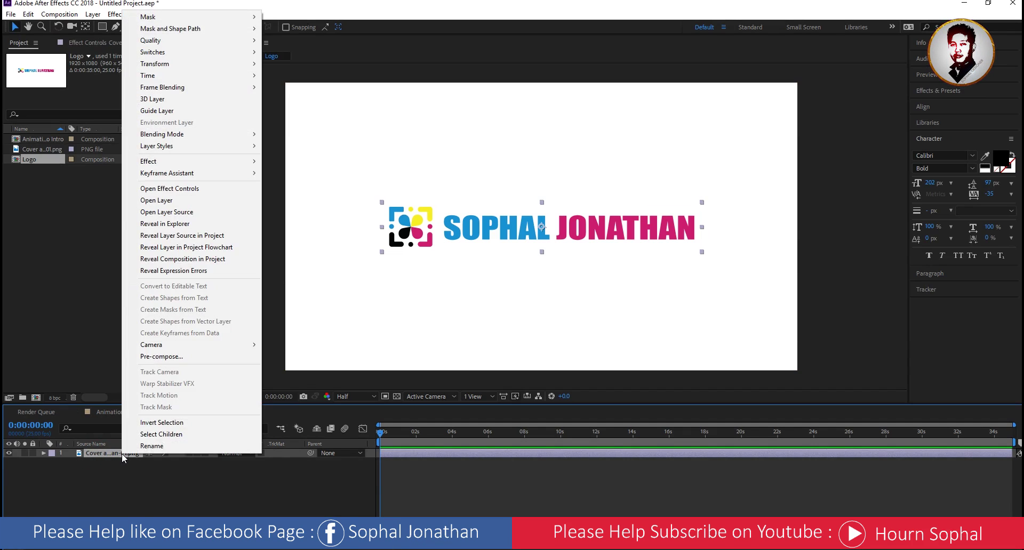
pyautogui.click(186, 358)
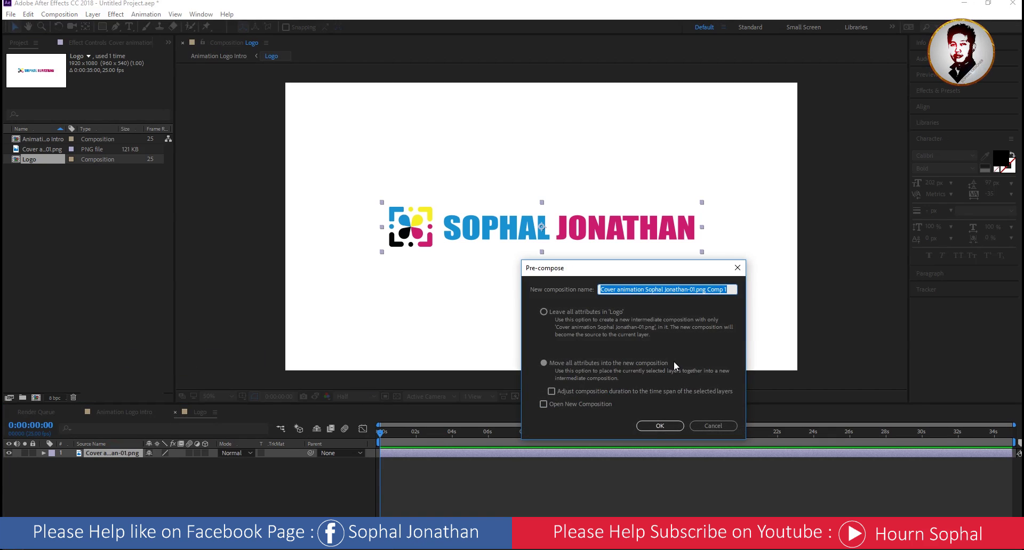
pyautogui.write('Logo_')
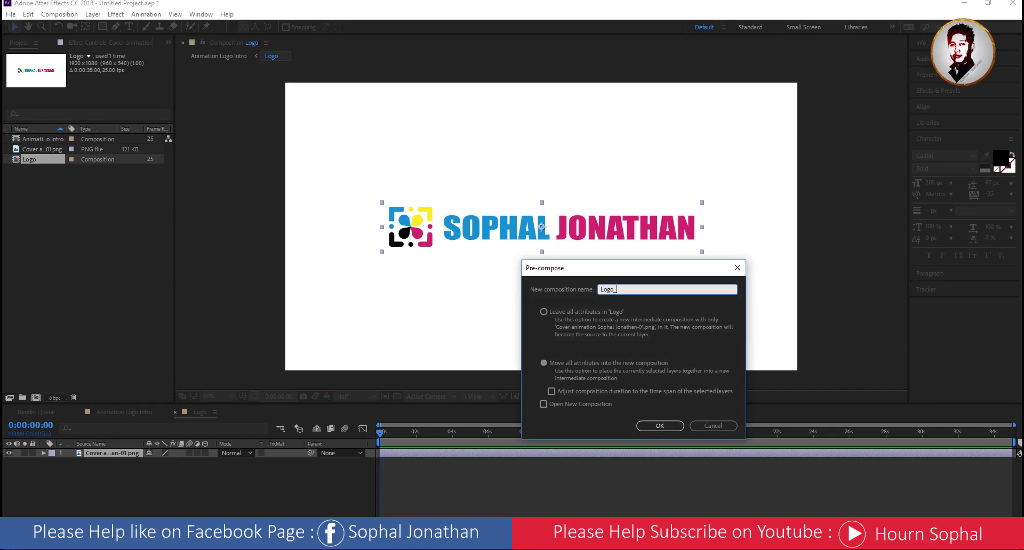
pyautogui.write('Inside')
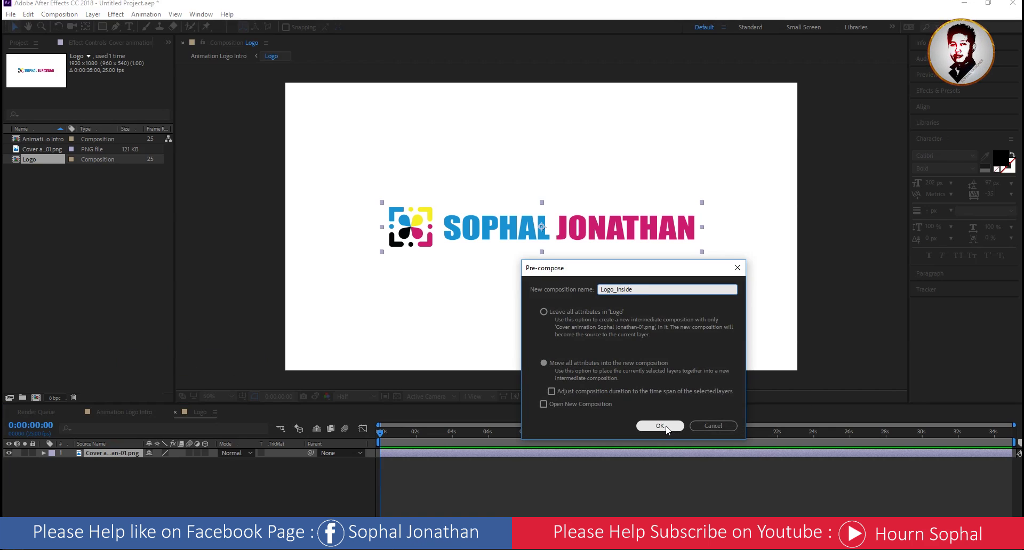
pyautogui.click(543, 363)
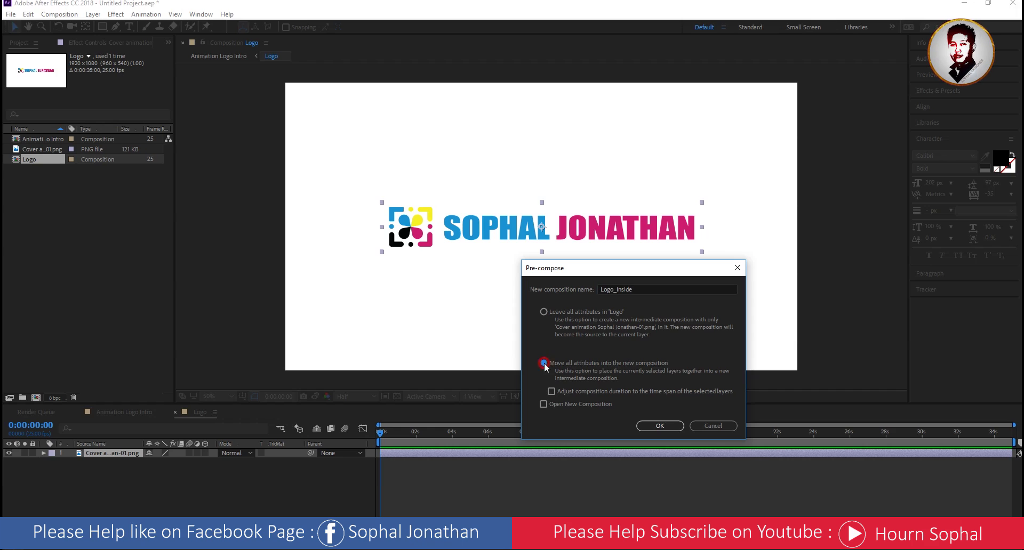
pyautogui.click(659, 426)
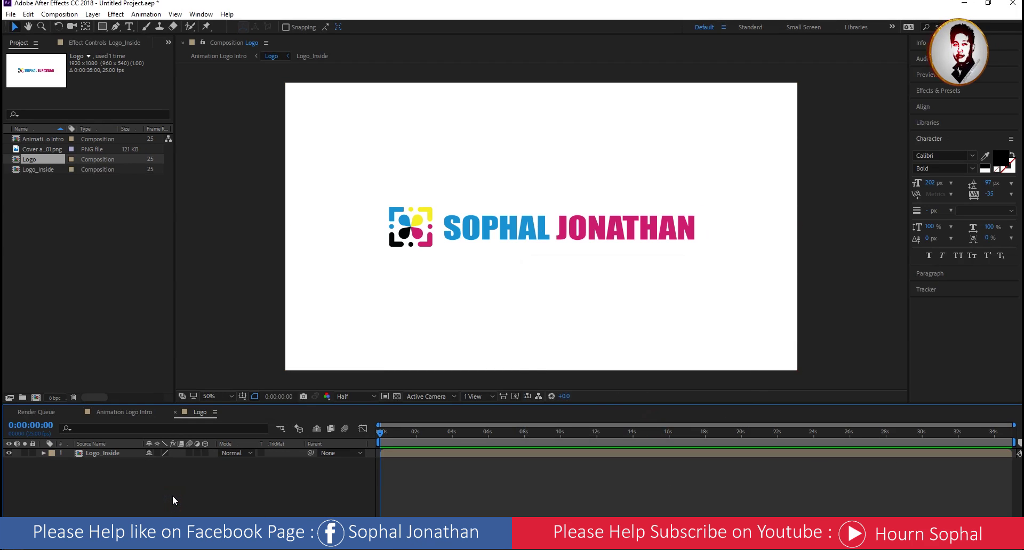
pyautogui.click(106, 454)
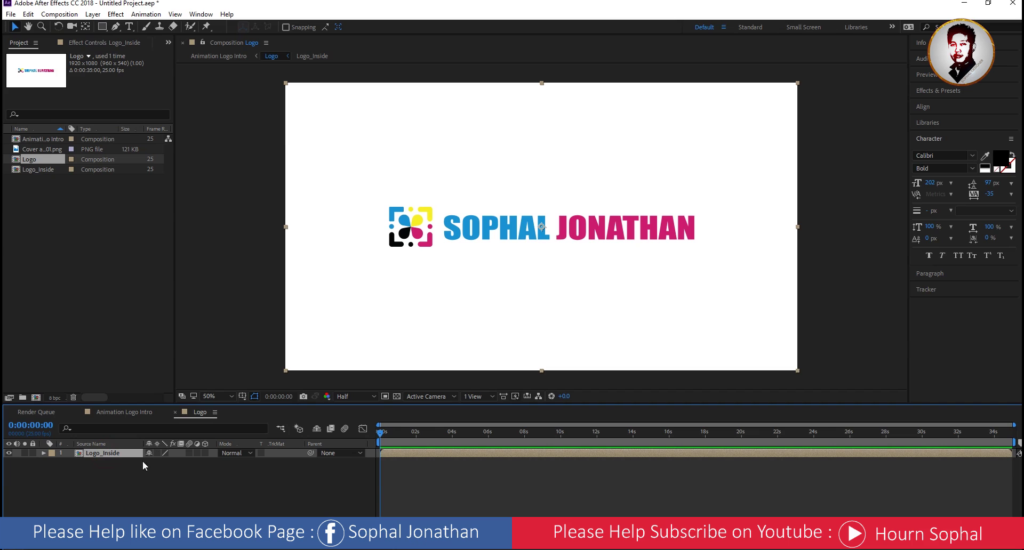
# Create a composition named HD_Image at 3000×1688 with the aspect ratio locked
pyautogui.click(59, 15)
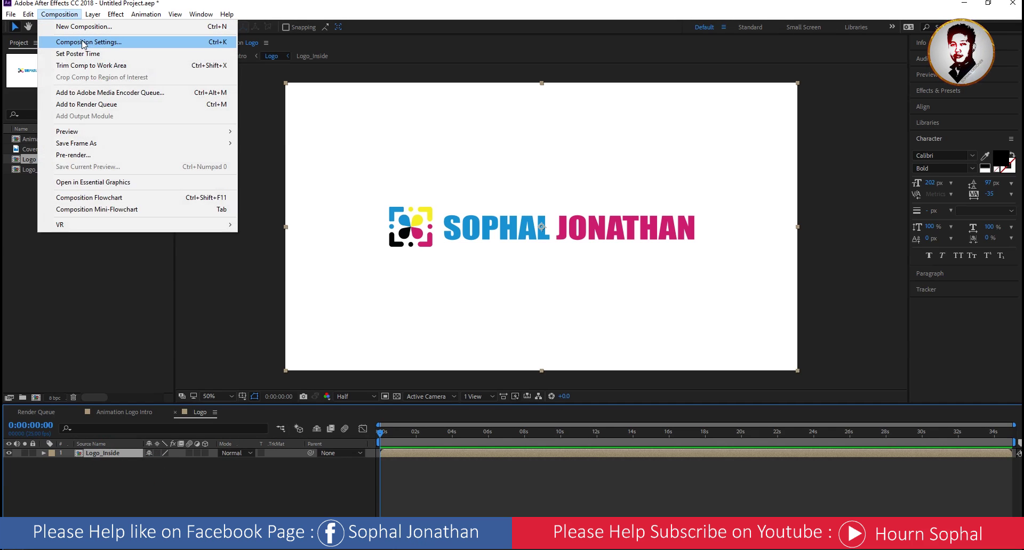
pyautogui.click(81, 28)
pyautogui.write('HD')
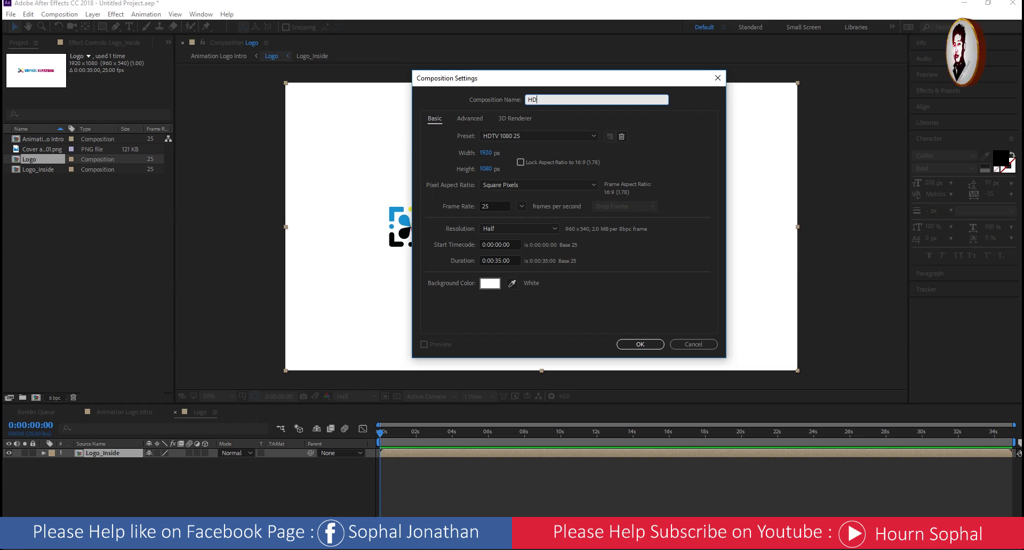
pyautogui.write('_Image')
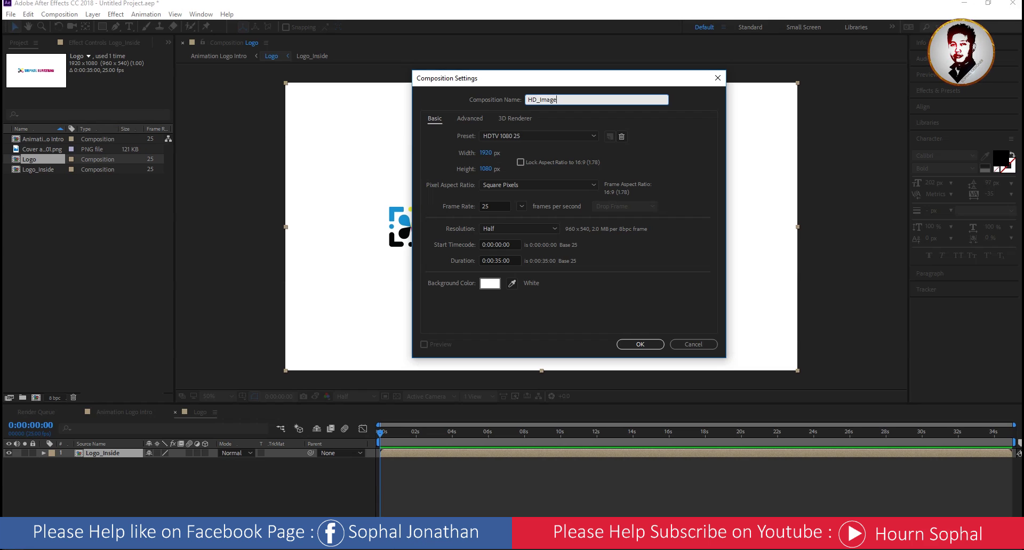
pyautogui.click(520, 163)
pyautogui.write('3')
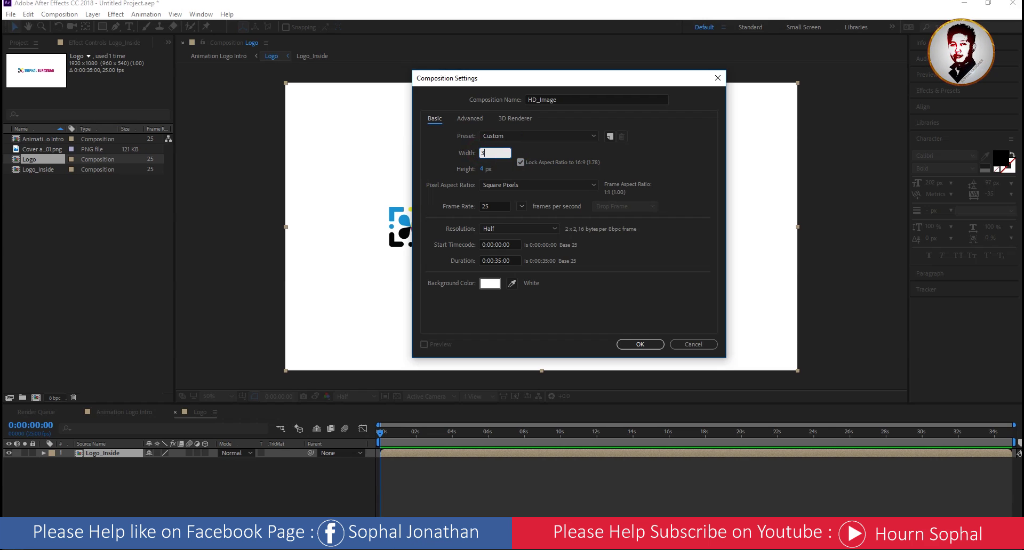
pyautogui.write('000')
pyautogui.click(637, 344)
# Add a new full-frame solid layer named 'background' to HD_Image
pyautogui.rightClick(209, 468)
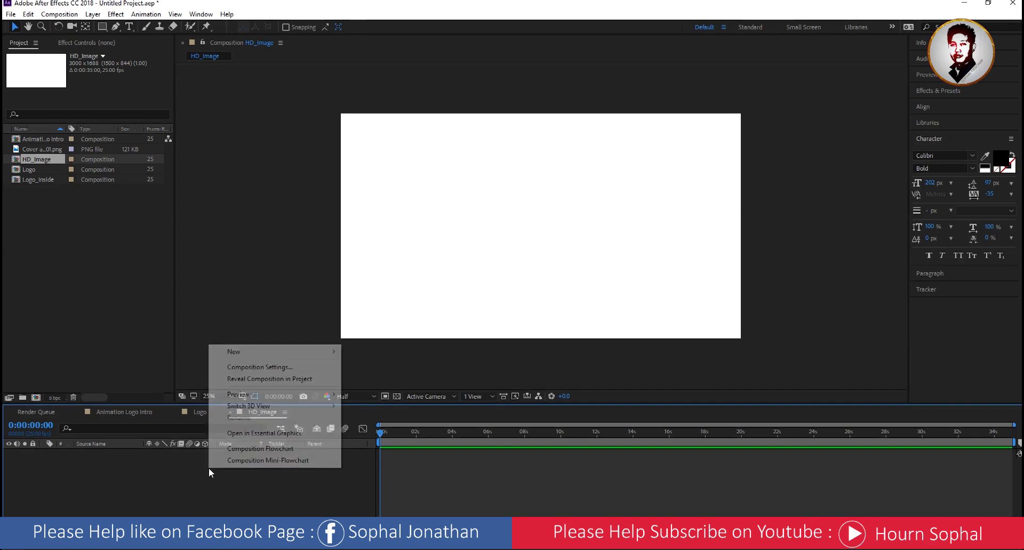
pyautogui.moveTo(328, 352)
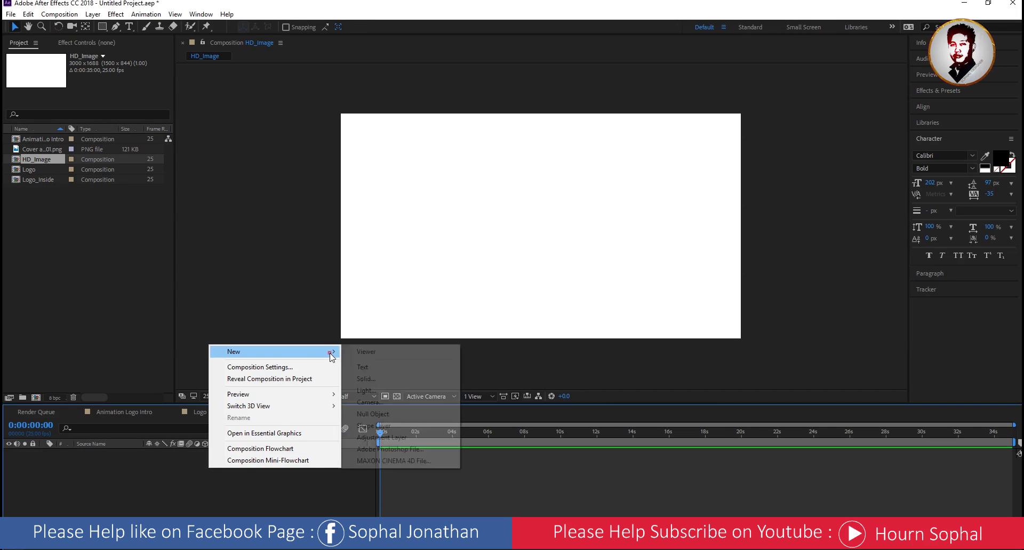
pyautogui.click(365, 379)
pyautogui.write('background')
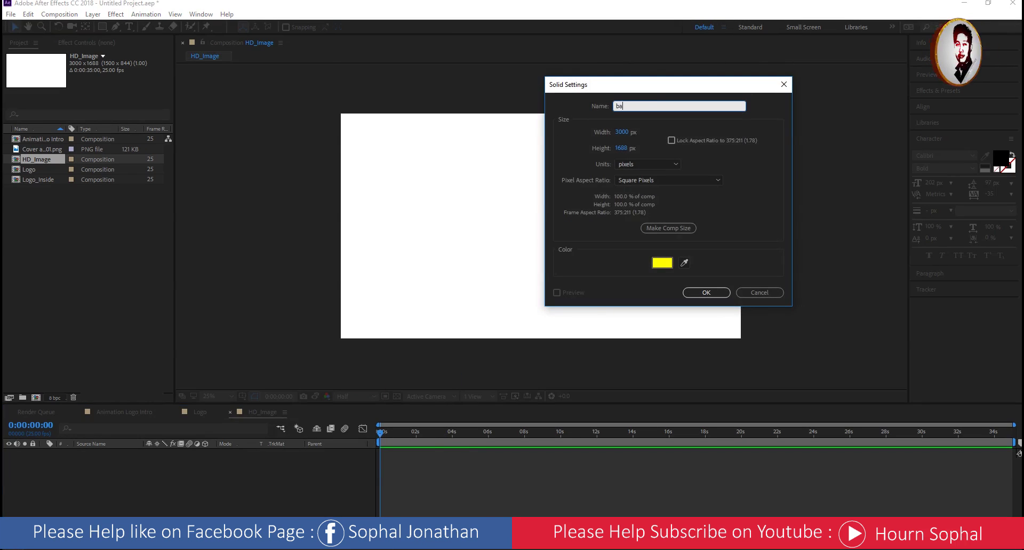
pyautogui.press('Return')
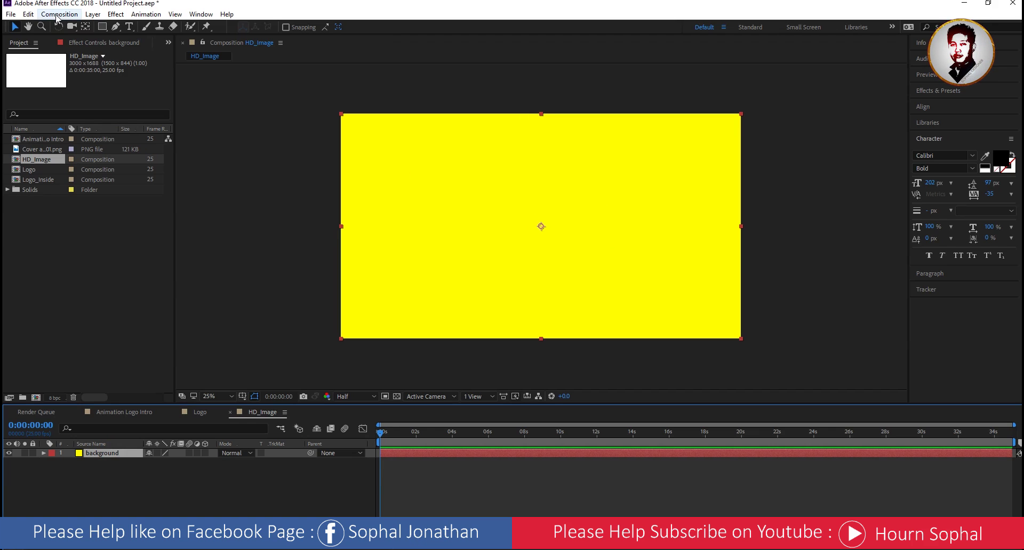
# Change the background solid's colour from yellow to white in Solid Settings
pyautogui.click(92, 15)
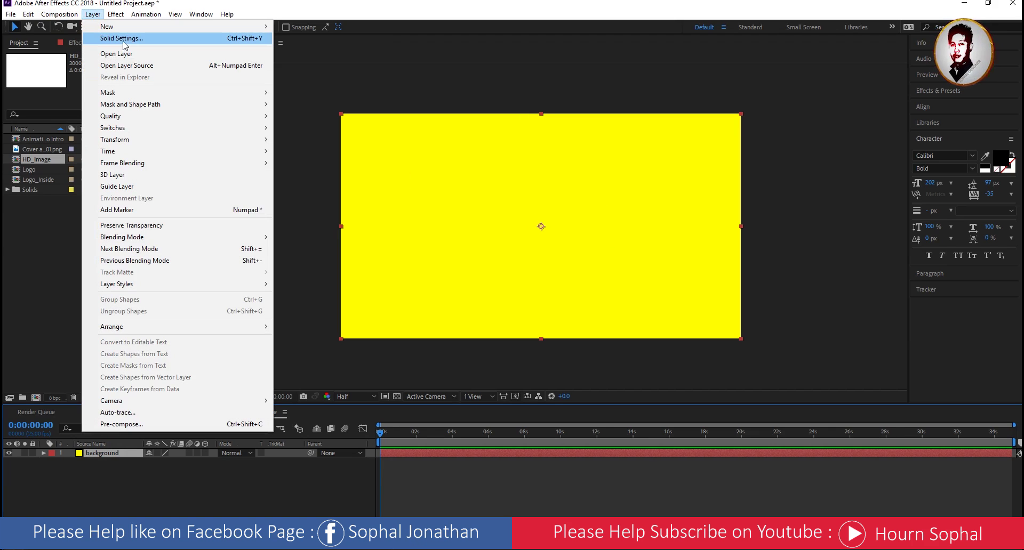
pyautogui.click(123, 40)
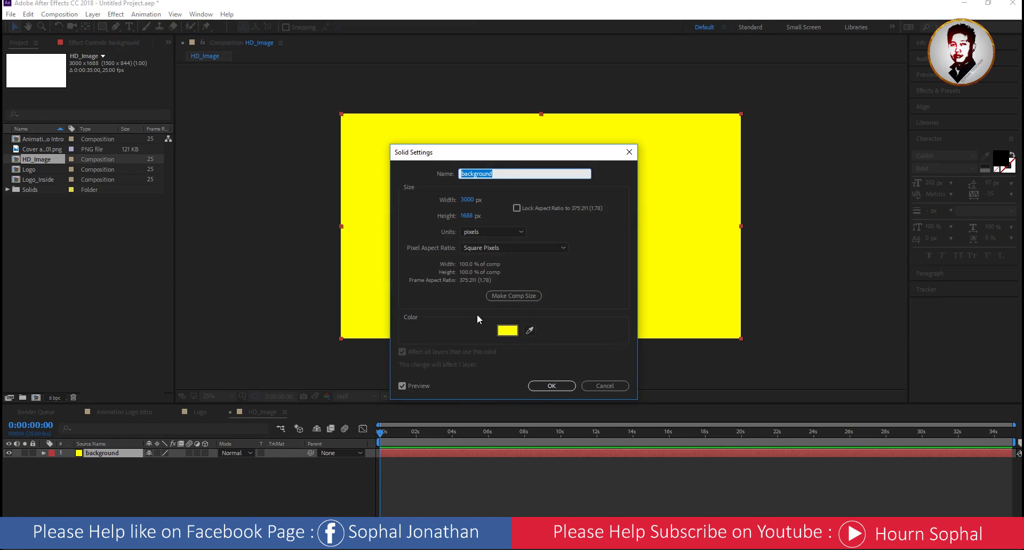
pyautogui.click(514, 329)
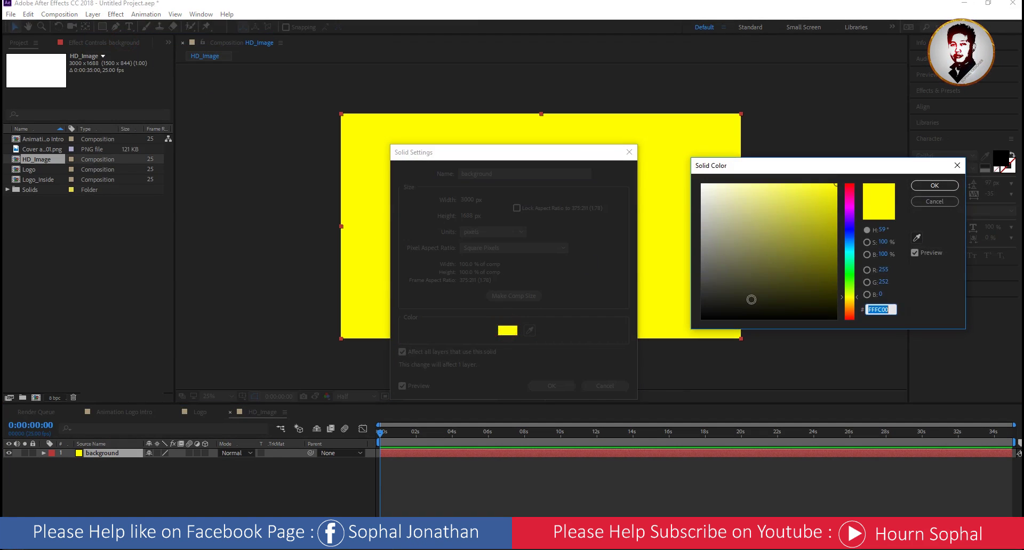
pyautogui.moveTo(709, 256)
pyautogui.mouseDown()
pyautogui.moveTo(680, 194)
pyautogui.moveTo(716, 222)
pyautogui.moveTo(698, 166)
pyautogui.mouseUp()
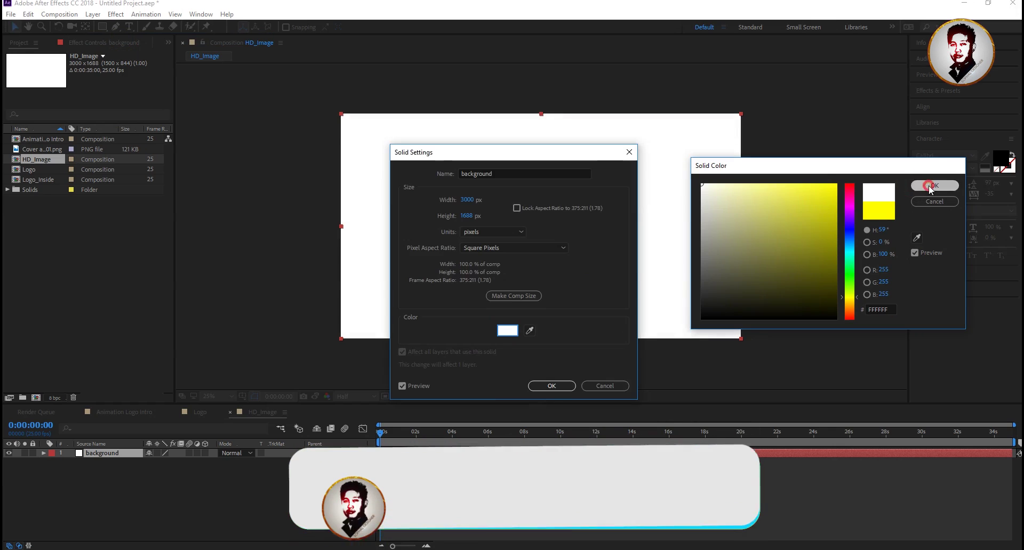
pyautogui.click(930, 185)
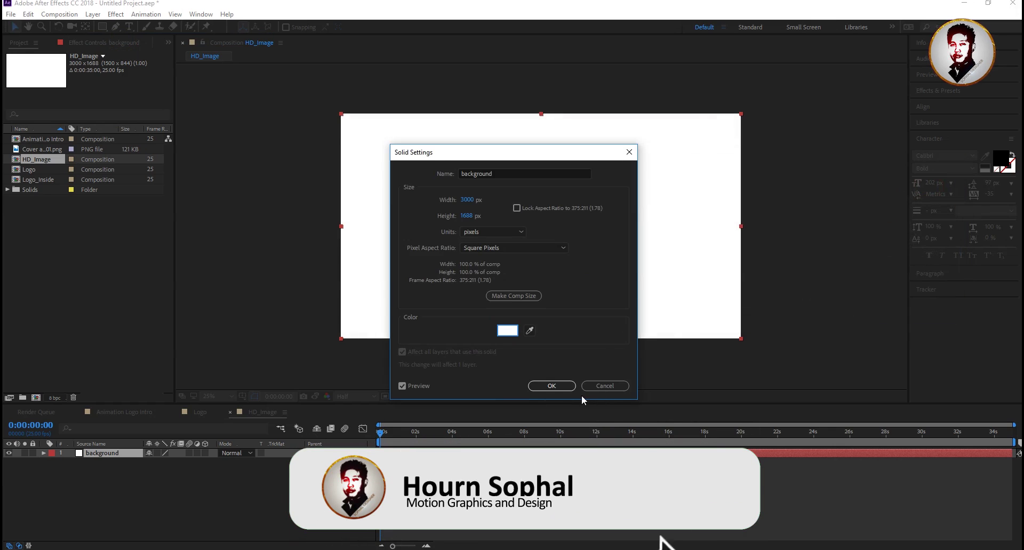
pyautogui.click(552, 385)
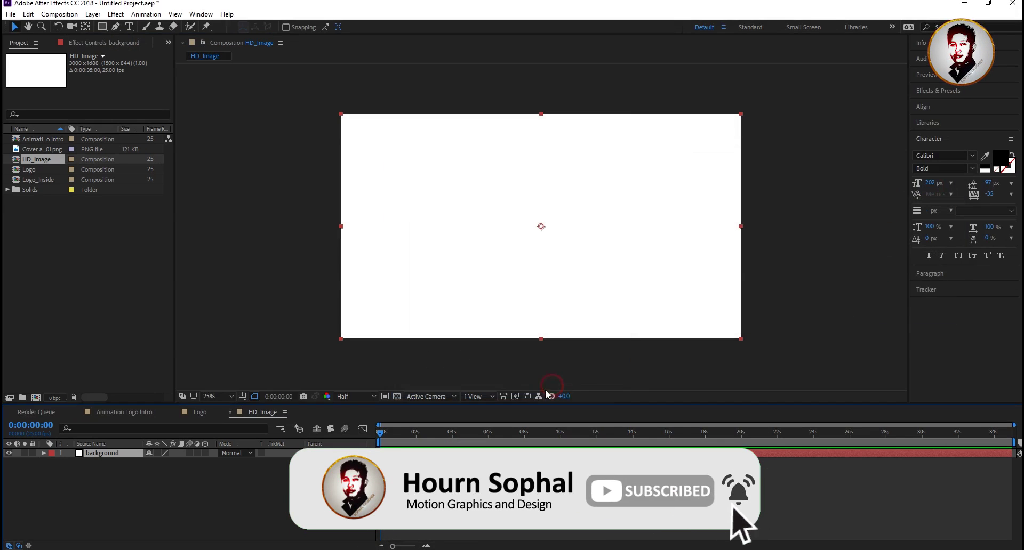
# Apply Gradient Ramp to the background solid and swap colours so white sits on top
pyautogui.click(933, 89)
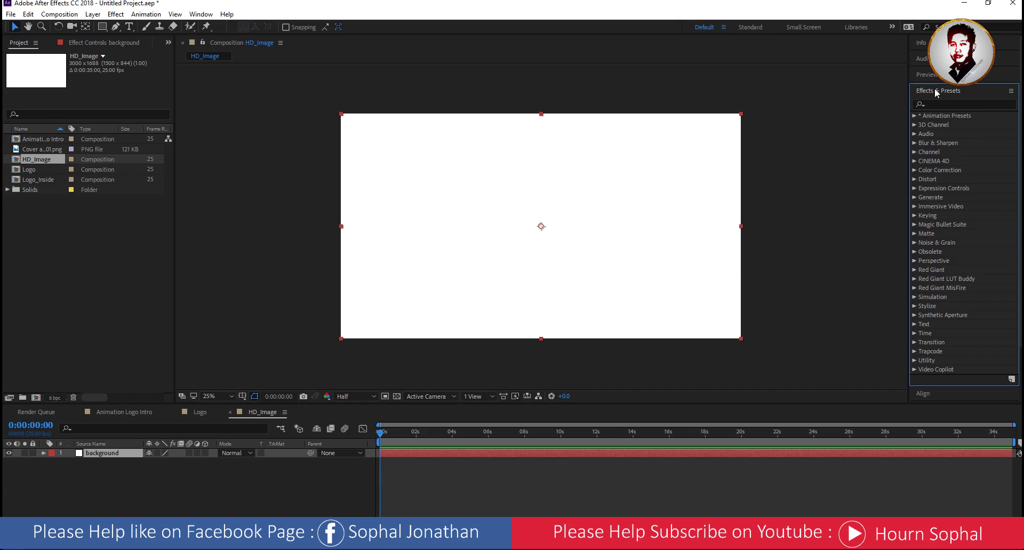
pyautogui.click(947, 101)
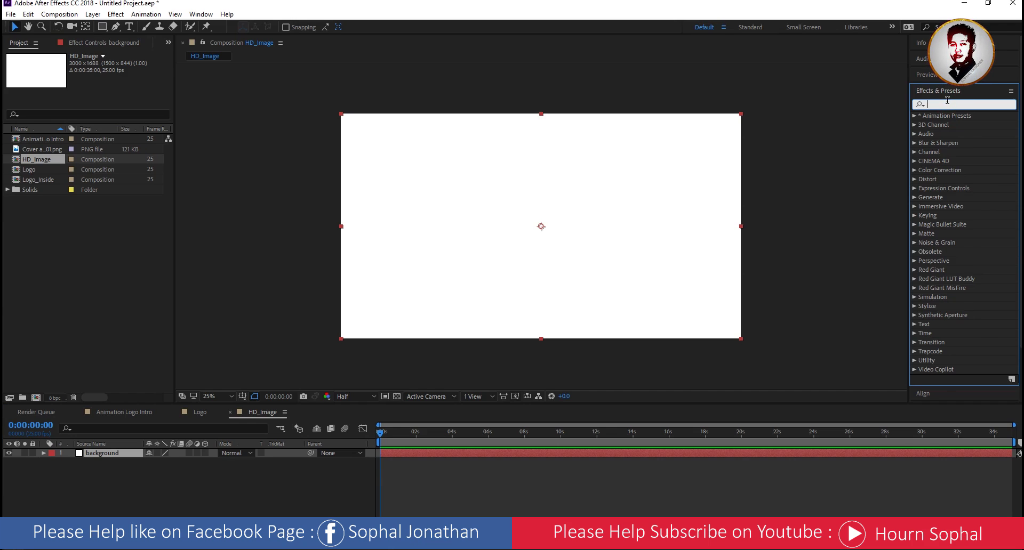
pyautogui.write('ram')
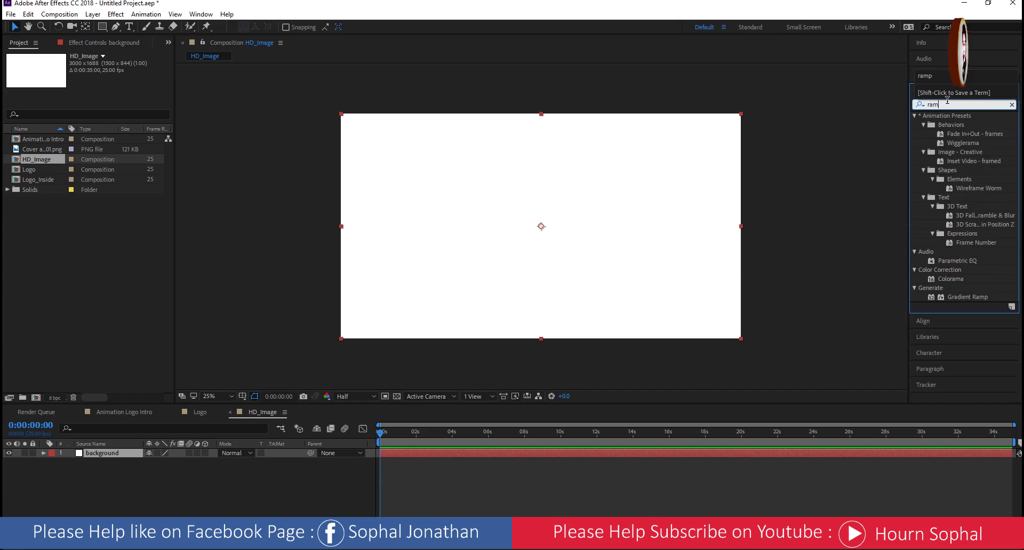
pyautogui.write('p')
pyautogui.click(964, 123)
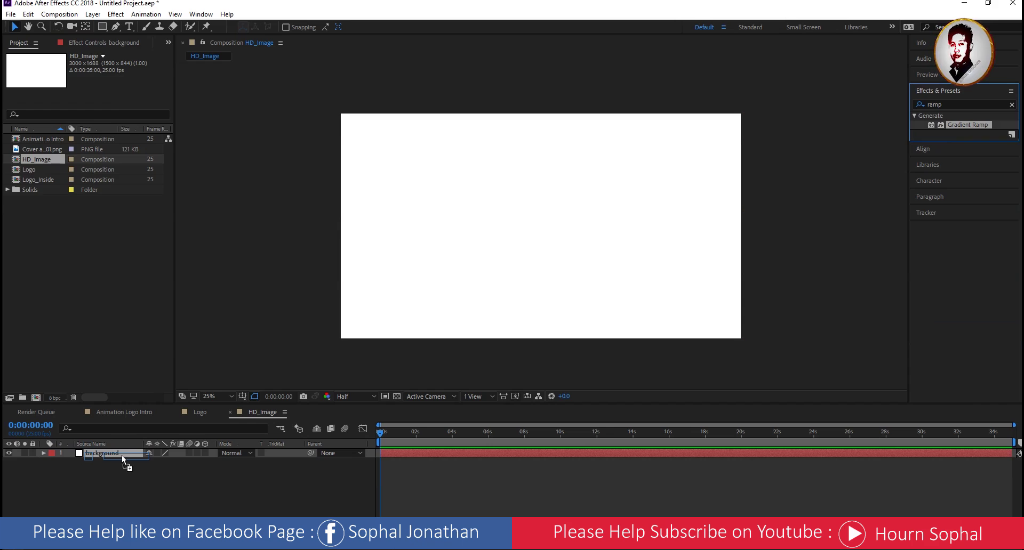
pyautogui.moveTo(212, 444); pyautogui.dragTo(121, 455)
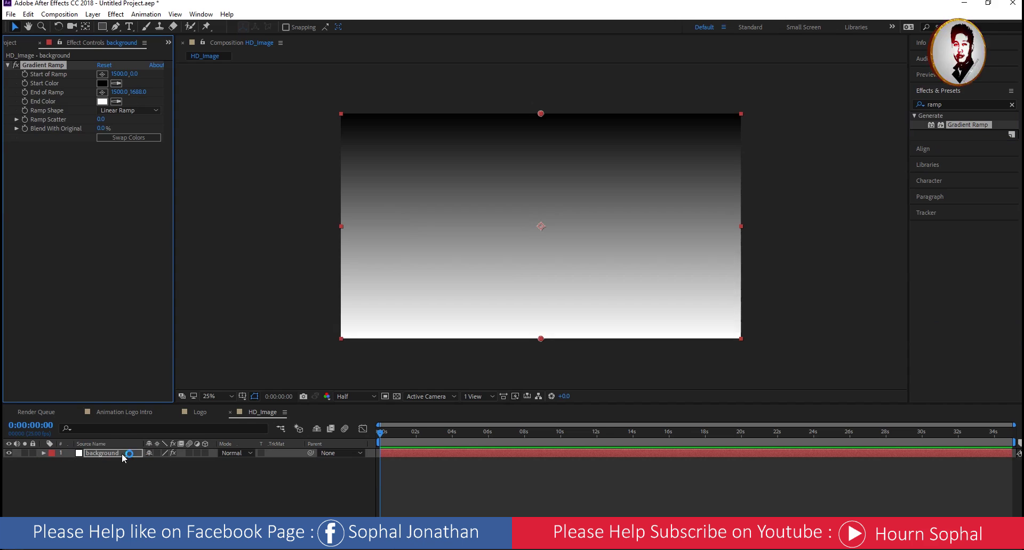
pyautogui.click(129, 138)
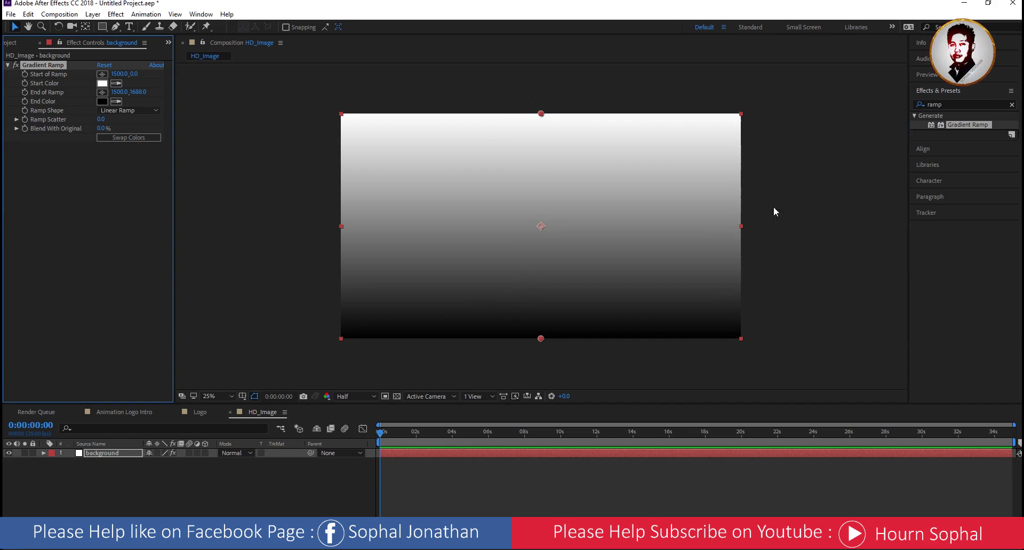
pyautogui.click(805, 225)
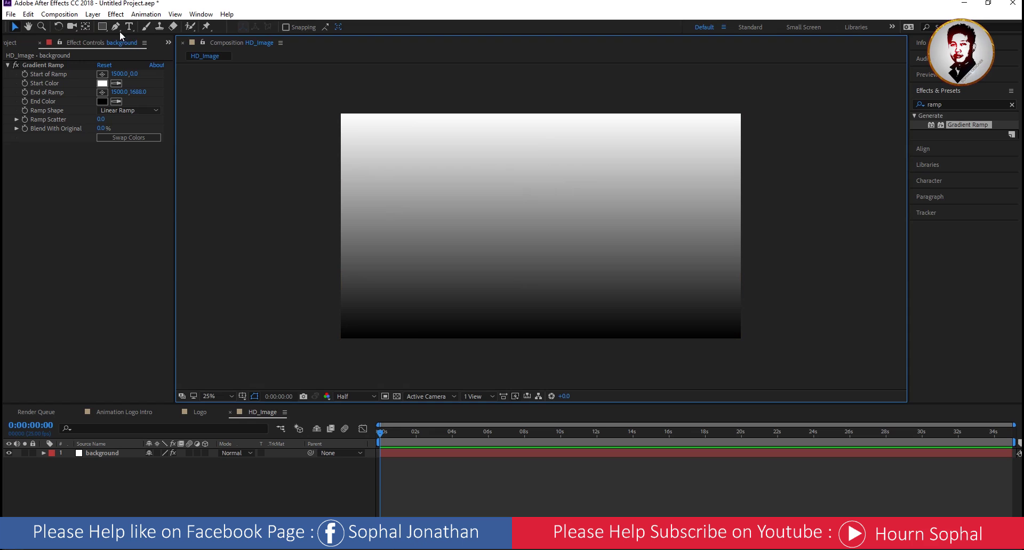
# Choose the Rectangle tool and select the background layer for masking
pyautogui.click(101, 28)
pyautogui.click(97, 453)
pyautogui.moveTo(102, 28); pyautogui.dragTo(139, 25)
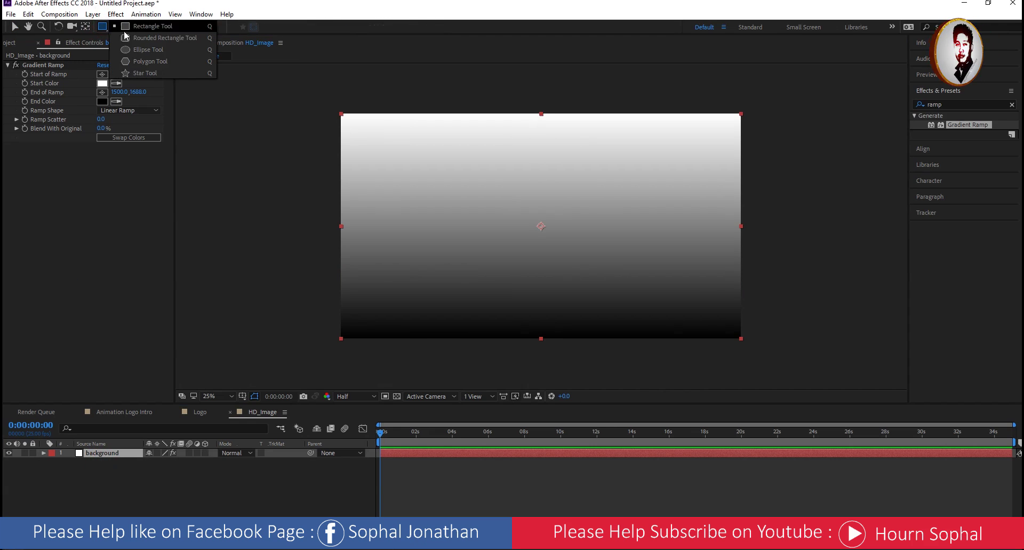
pyautogui.click(107, 30)
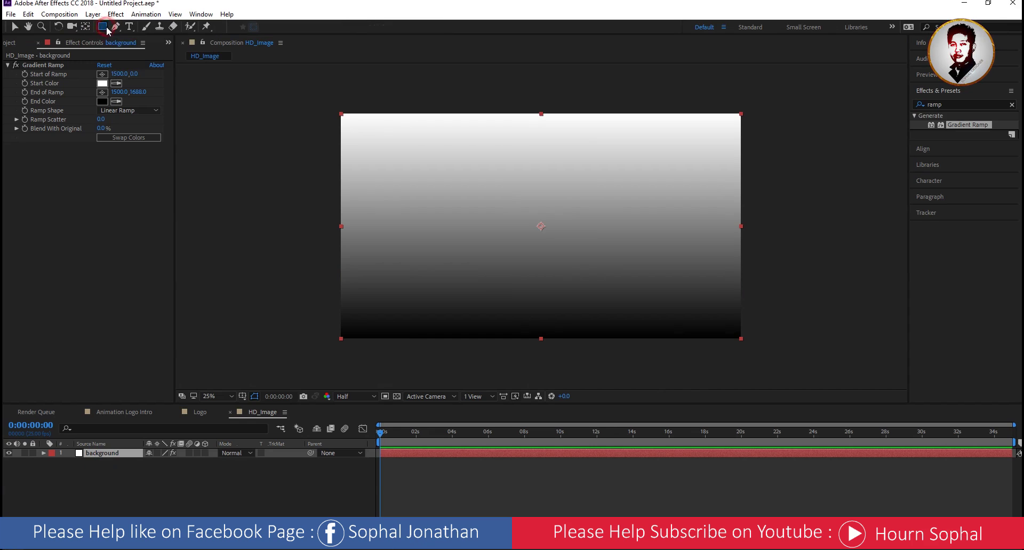
pyautogui.moveTo(99, 31); pyautogui.dragTo(142, 27)
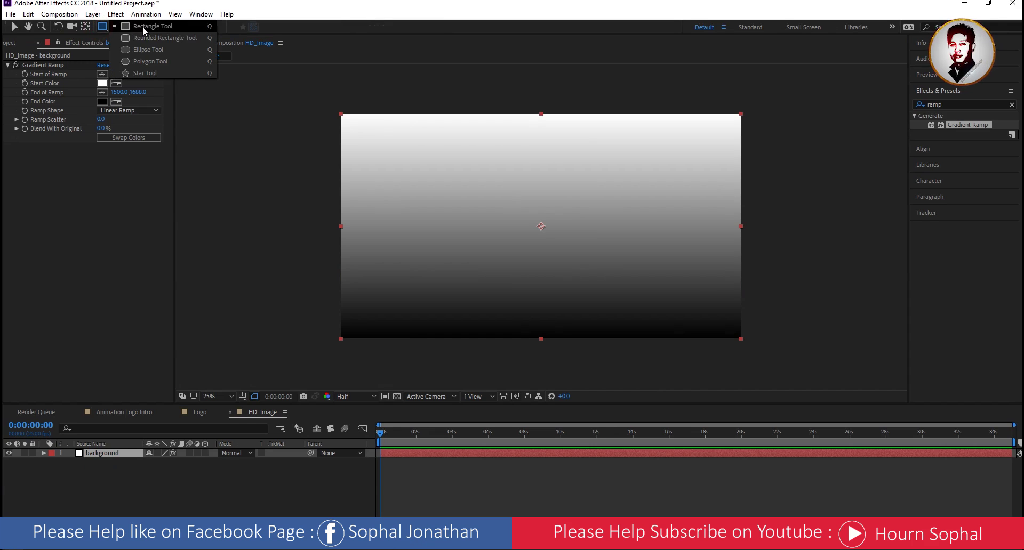
pyautogui.click(102, 454)
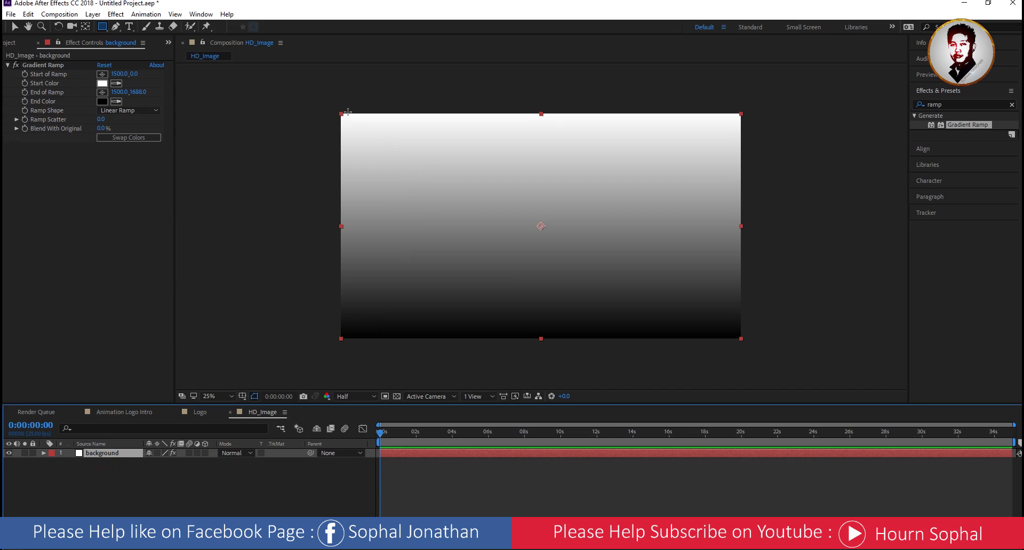
# Draw a row of narrow vertical rectangle masks across the gradient, left edge to right edge
pyautogui.moveTo(347, 110); pyautogui.dragTo(357, 345)
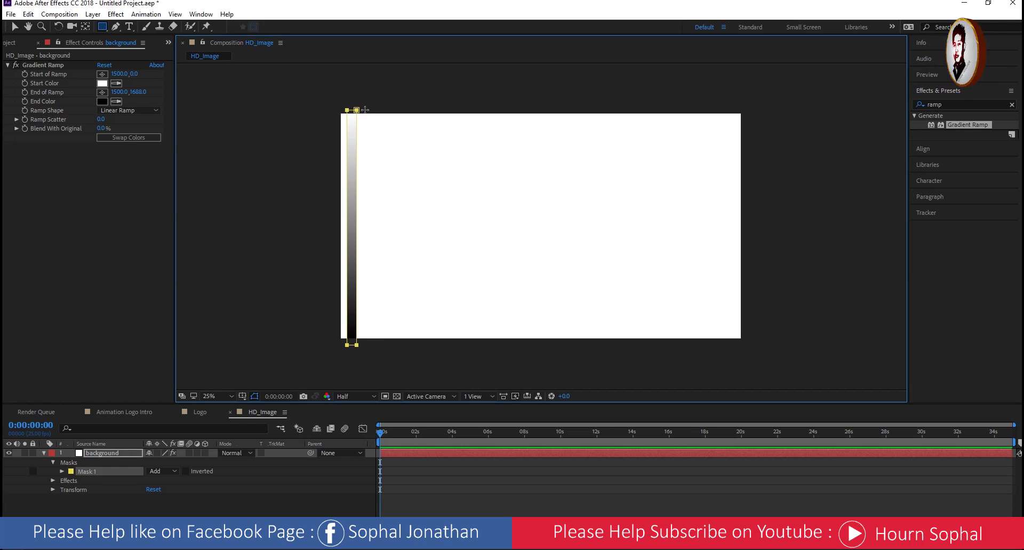
pyautogui.moveTo(363, 110); pyautogui.dragTo(372, 347)
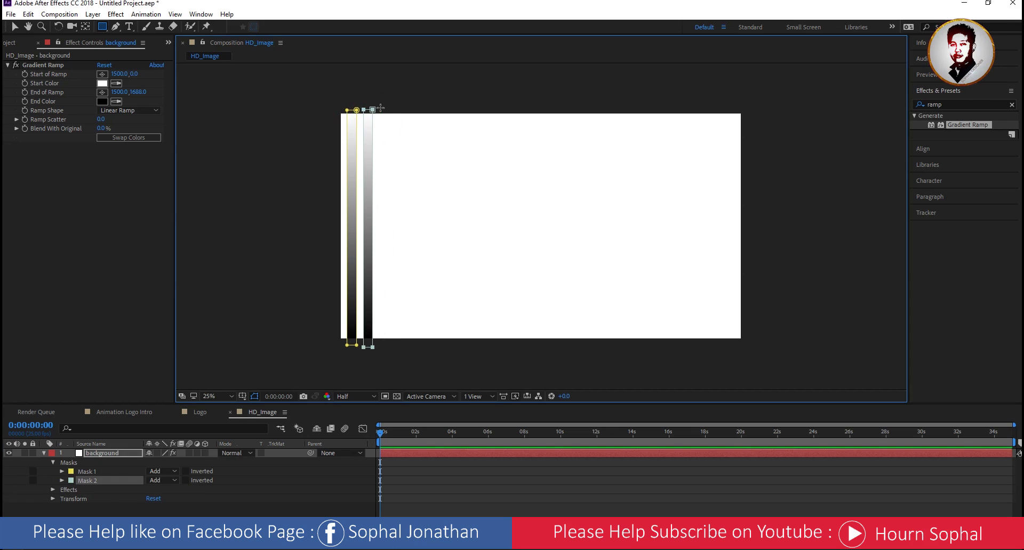
pyautogui.moveTo(379, 108)
pyautogui.mouseDown()
pyautogui.moveTo(389, 347)
pyautogui.moveTo(405, 347)
pyautogui.mouseUp()
pyautogui.moveTo(411, 108)
pyautogui.mouseDown()
pyautogui.moveTo(422, 351)
pyautogui.moveTo(440, 350)
pyautogui.mouseUp()
pyautogui.moveTo(446, 106)
pyautogui.mouseDown()
pyautogui.moveTo(455, 354)
pyautogui.moveTo(473, 352)
pyautogui.mouseUp()
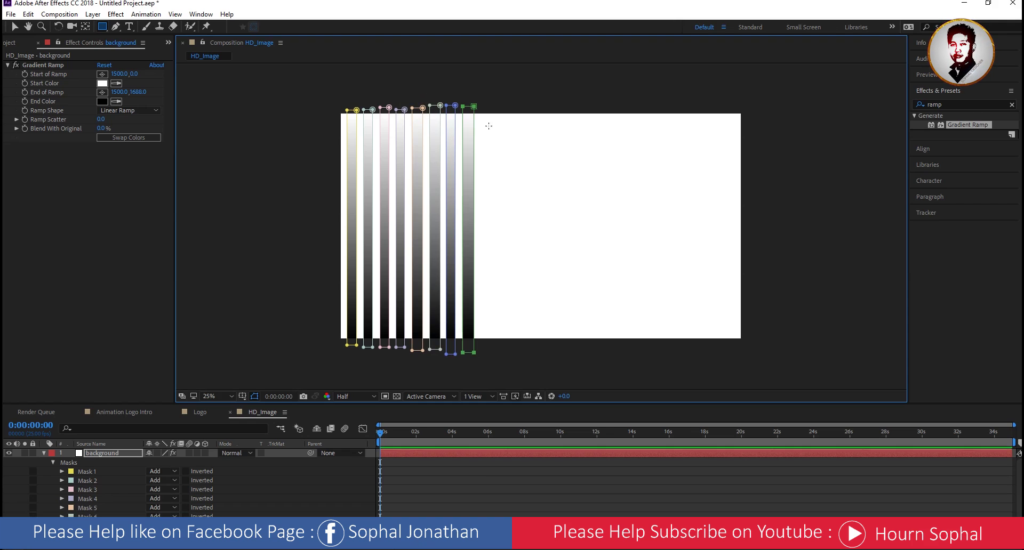
pyautogui.moveTo(481, 109); pyautogui.dragTo(488, 345)
pyautogui.moveTo(499, 106)
pyautogui.mouseDown()
pyautogui.moveTo(506, 346)
pyautogui.moveTo(524, 349)
pyautogui.mouseUp()
pyautogui.moveTo(533, 106); pyautogui.dragTo(542, 344)
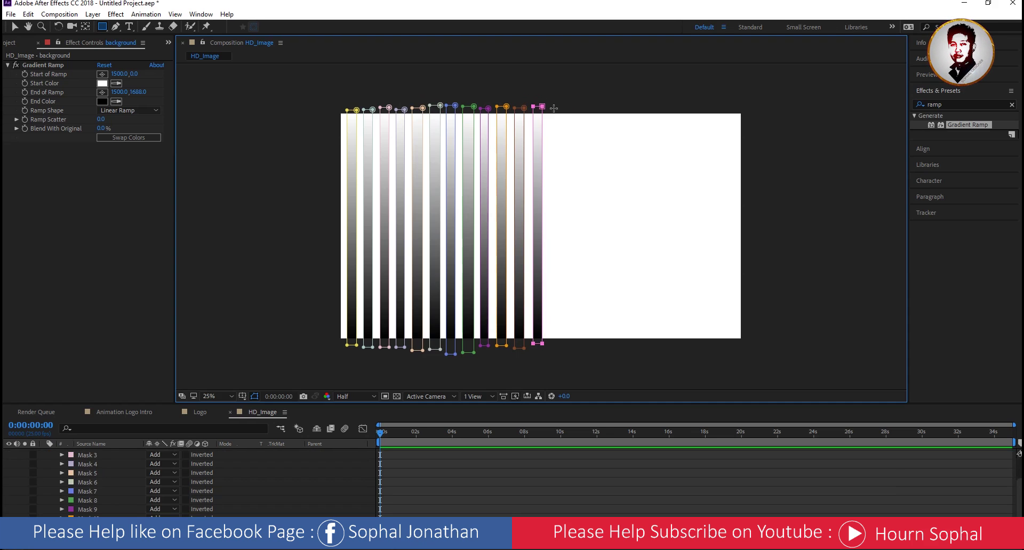
pyautogui.moveTo(551, 107); pyautogui.dragTo(563, 347)
pyautogui.moveTo(573, 106)
pyautogui.mouseDown()
pyautogui.moveTo(580, 346)
pyautogui.moveTo(596, 346)
pyautogui.mouseUp()
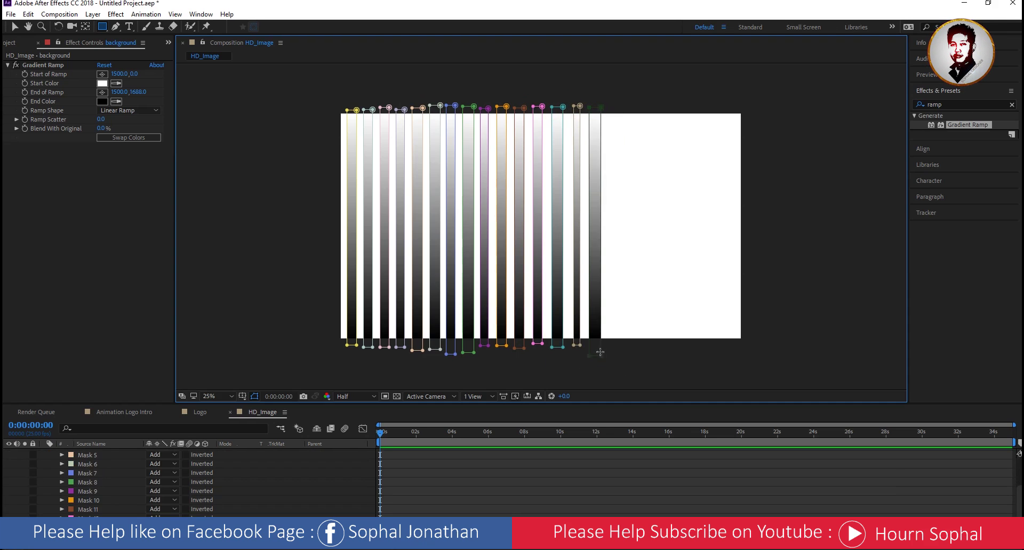
pyautogui.moveTo(606, 106); pyautogui.dragTo(616, 347)
pyautogui.moveTo(625, 107); pyautogui.dragTo(633, 343)
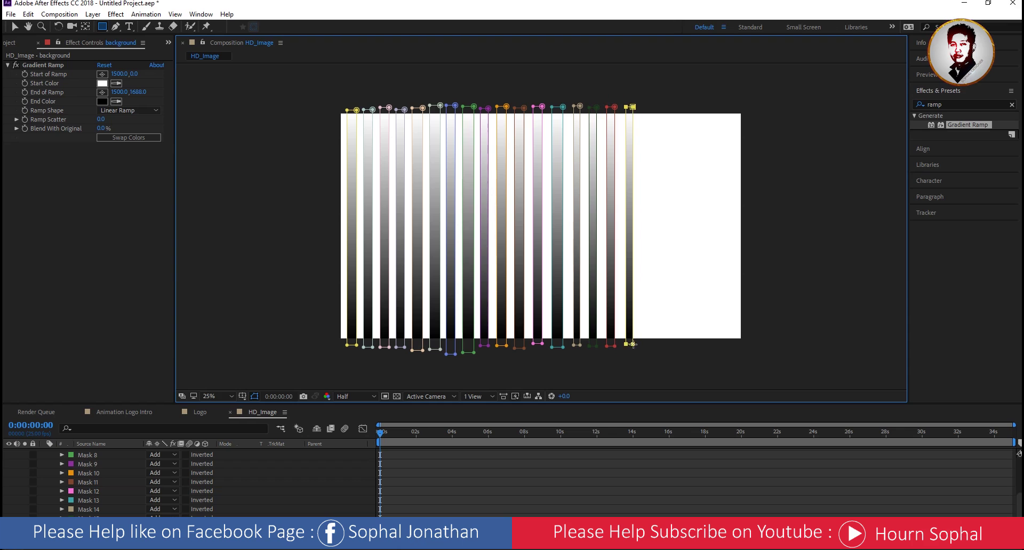
pyautogui.moveTo(638, 106); pyautogui.dragTo(653, 343)
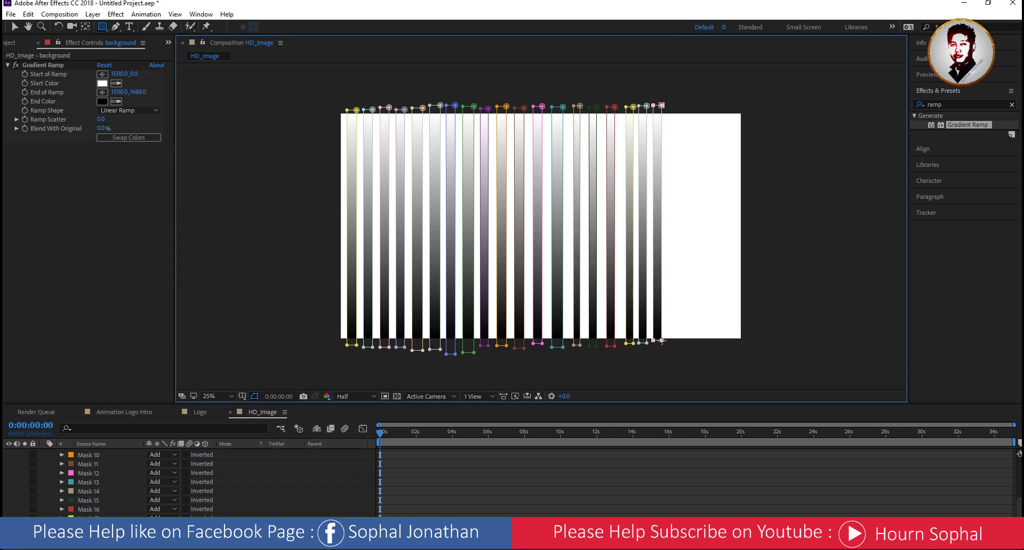
pyautogui.moveTo(662, 105); pyautogui.dragTo(675, 342)
pyautogui.moveTo(677, 106)
pyautogui.mouseDown()
pyautogui.moveTo(692, 344)
pyautogui.moveTo(712, 352)
pyautogui.mouseUp()
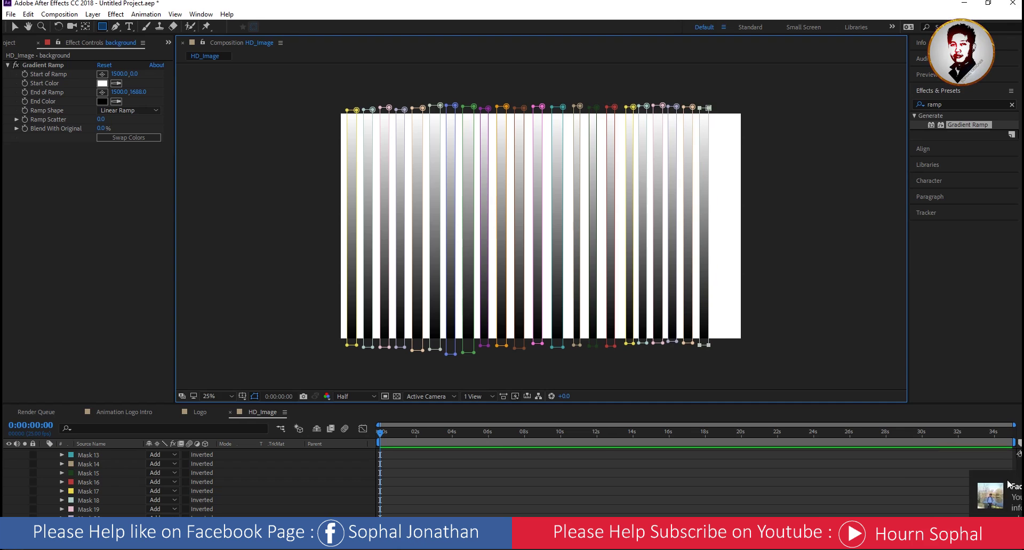
pyautogui.moveTo(714, 106); pyautogui.dragTo(723, 344)
pyautogui.moveTo(729, 107); pyautogui.dragTo(738, 341)
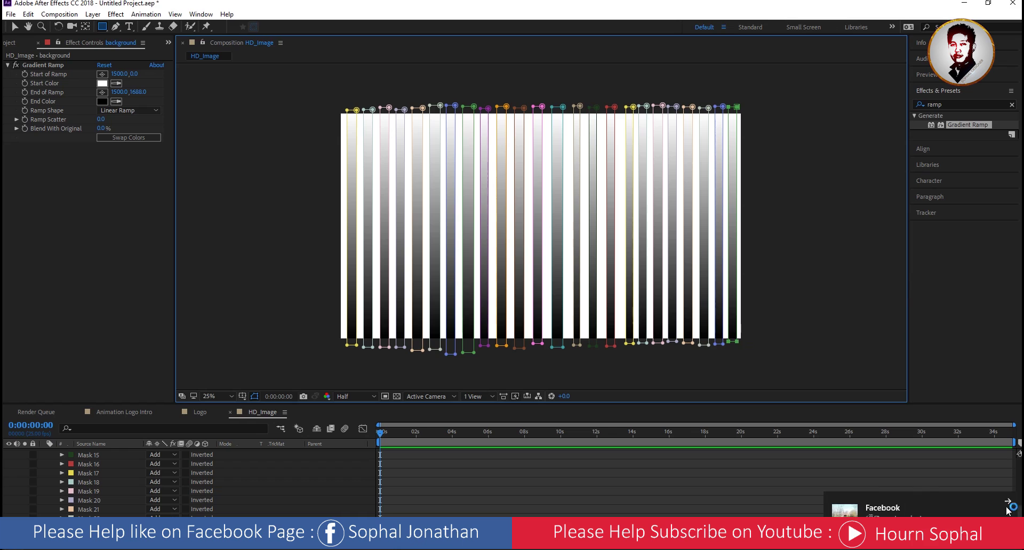
# Draw three thin horizontal band masks across the strips: near the top, lower, and middle
pyautogui.moveTo(332, 137); pyautogui.dragTo(752, 148)
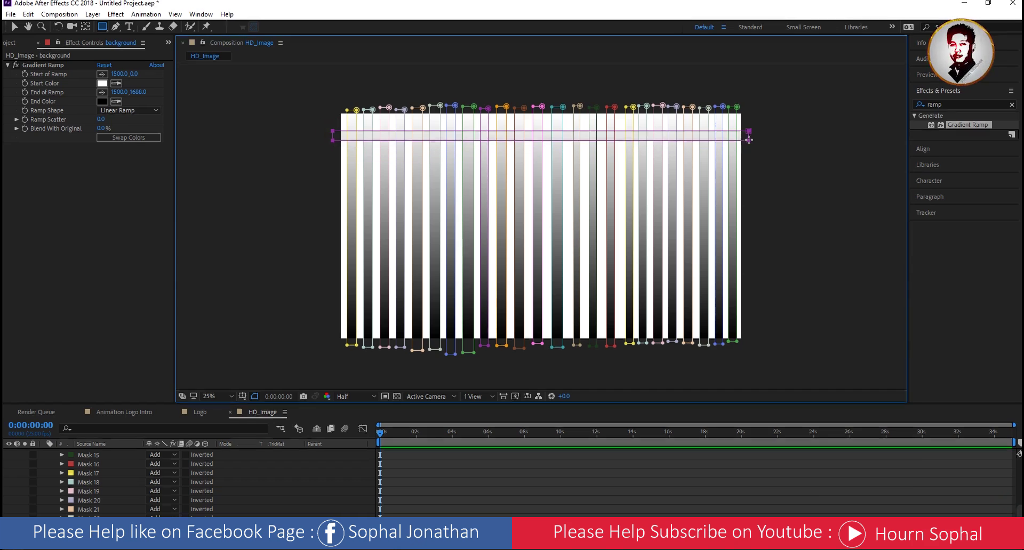
pyautogui.moveTo(331, 176); pyautogui.dragTo(753, 185)
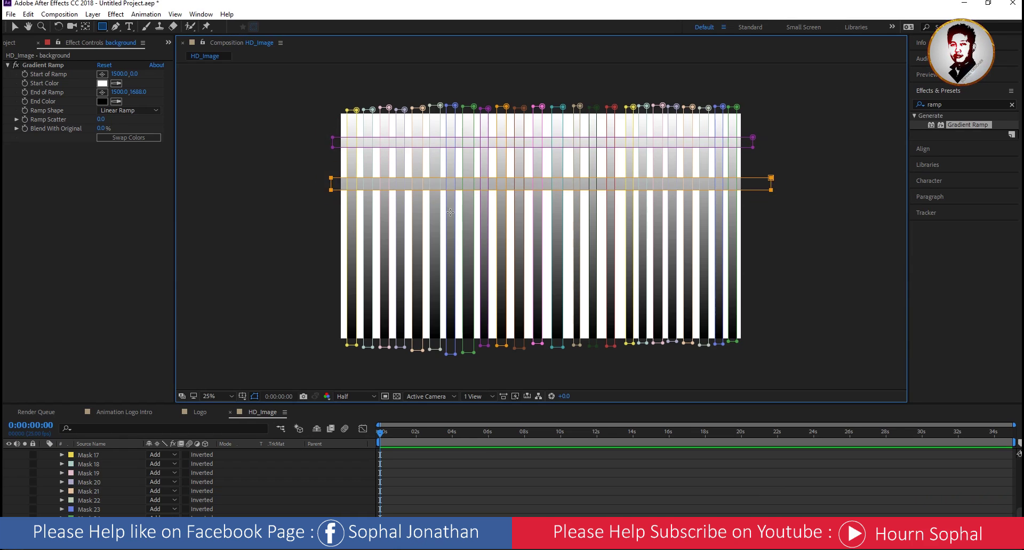
pyautogui.moveTo(325, 230); pyautogui.dragTo(776, 238)
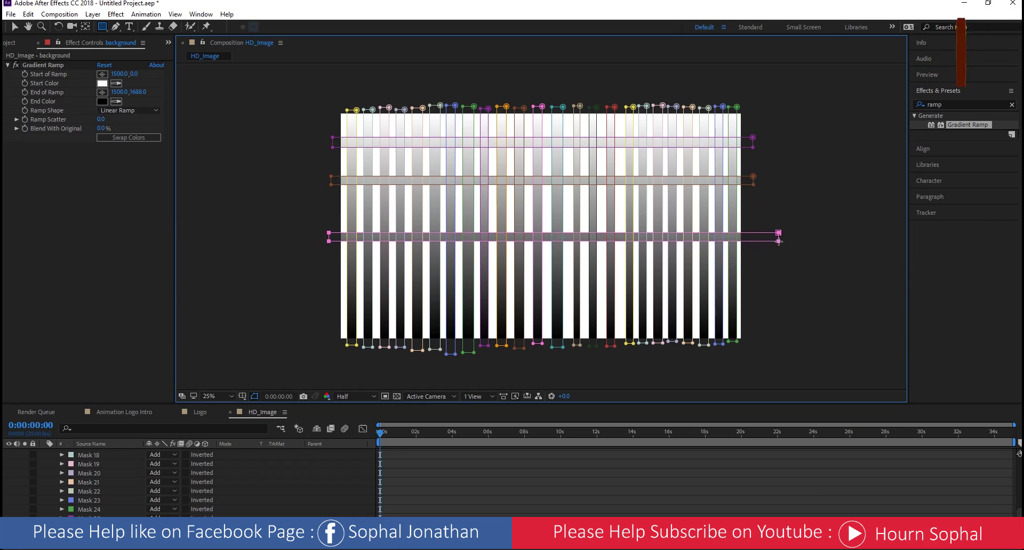
pyautogui.scroll(10, 108, 451)
# Return to the Selection tool, preview the masked strips, and switch to the Logo comp
pyautogui.press('v')
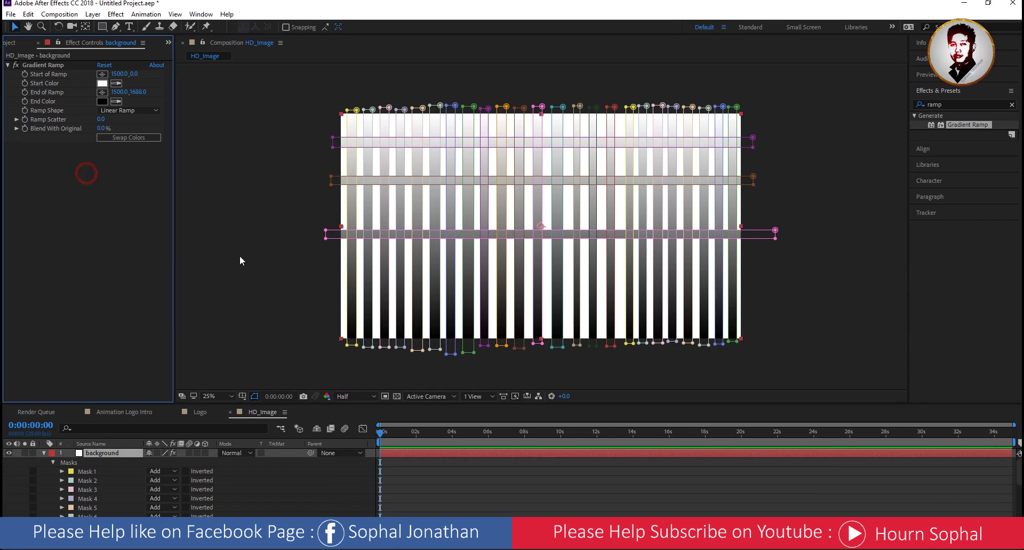
pyautogui.click(304, 258)
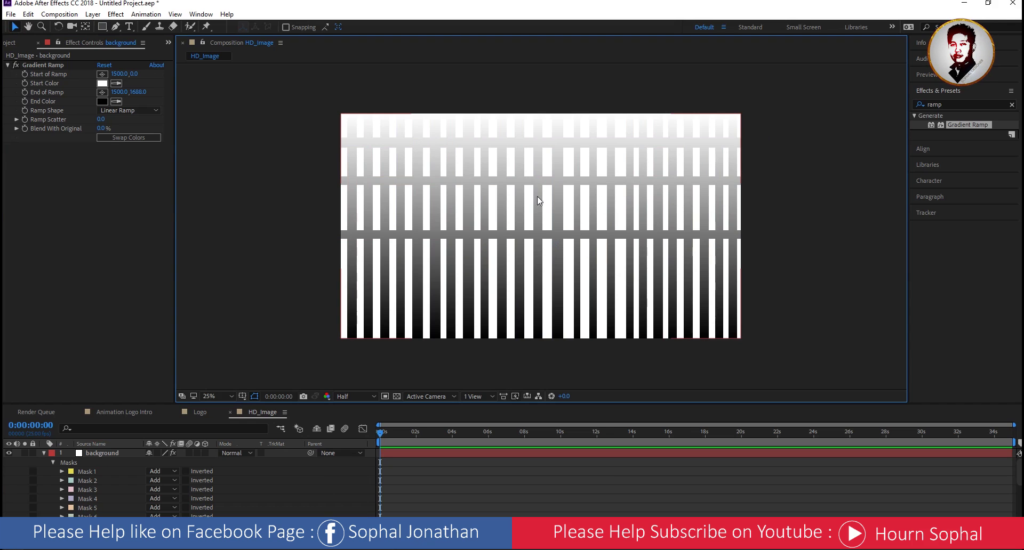
pyautogui.click(201, 412)
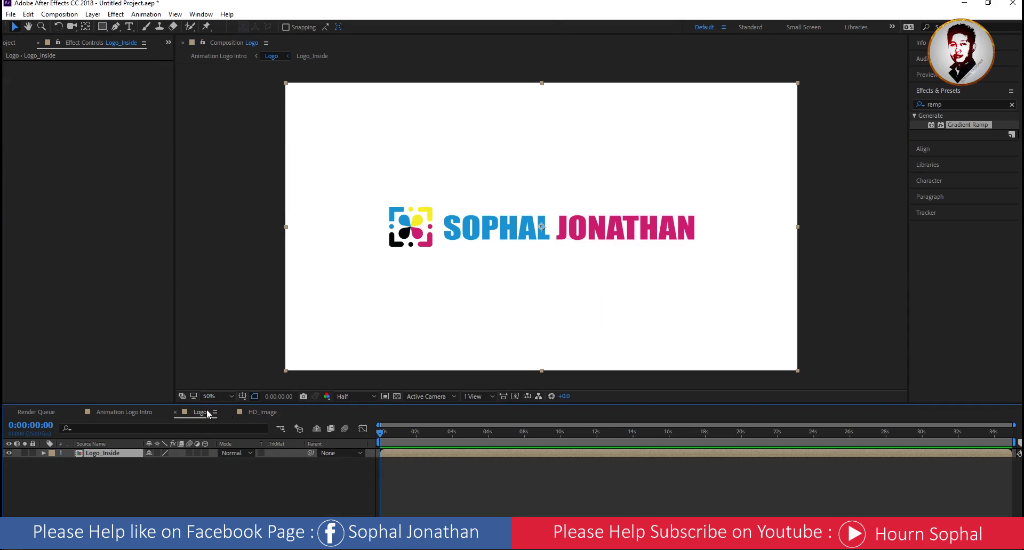
# Select the HD_Image comp in the Project panel, toggling between HD_Image and Logo timelines
pyautogui.click(16, 46)
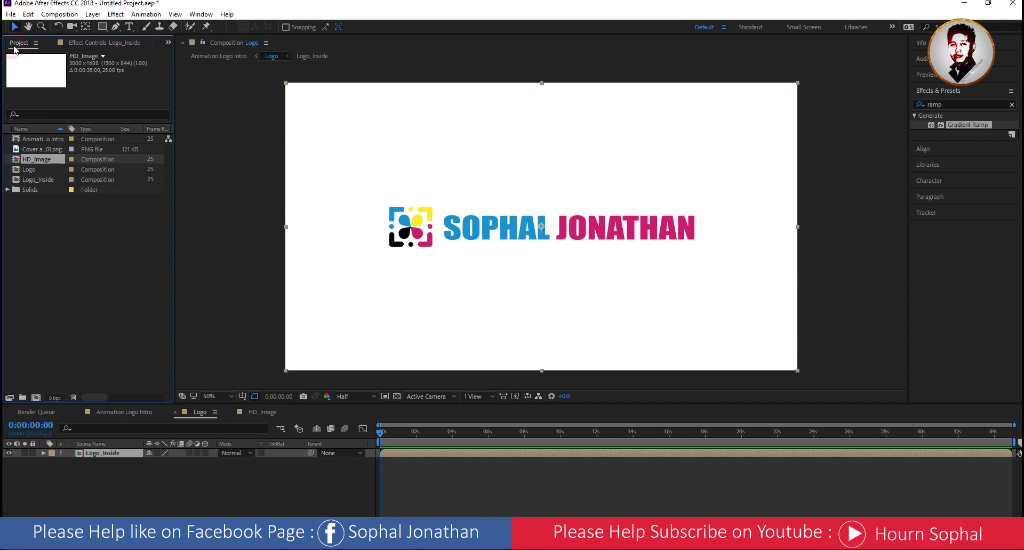
pyautogui.click(38, 147)
pyautogui.click(40, 140)
pyautogui.click(38, 159)
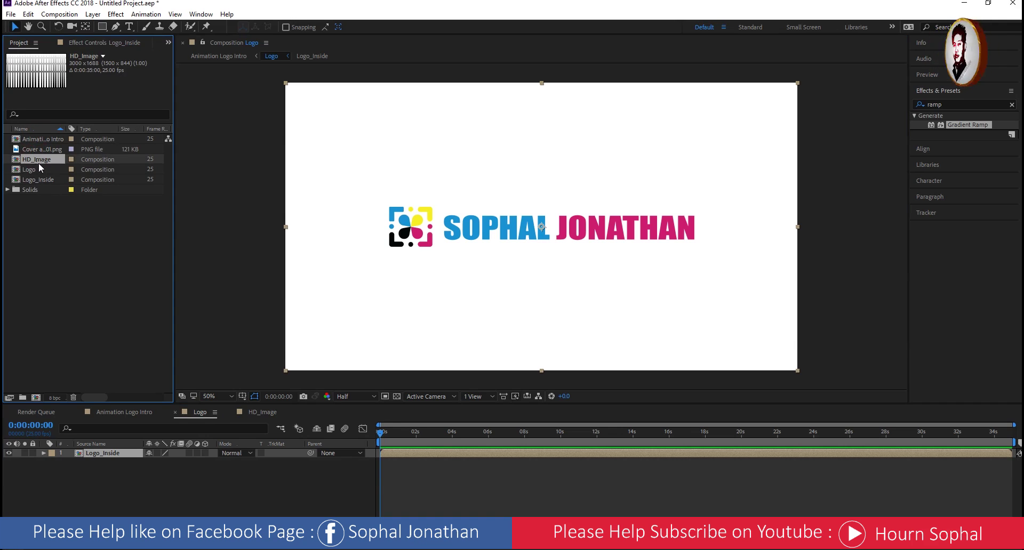
pyautogui.click(260, 414)
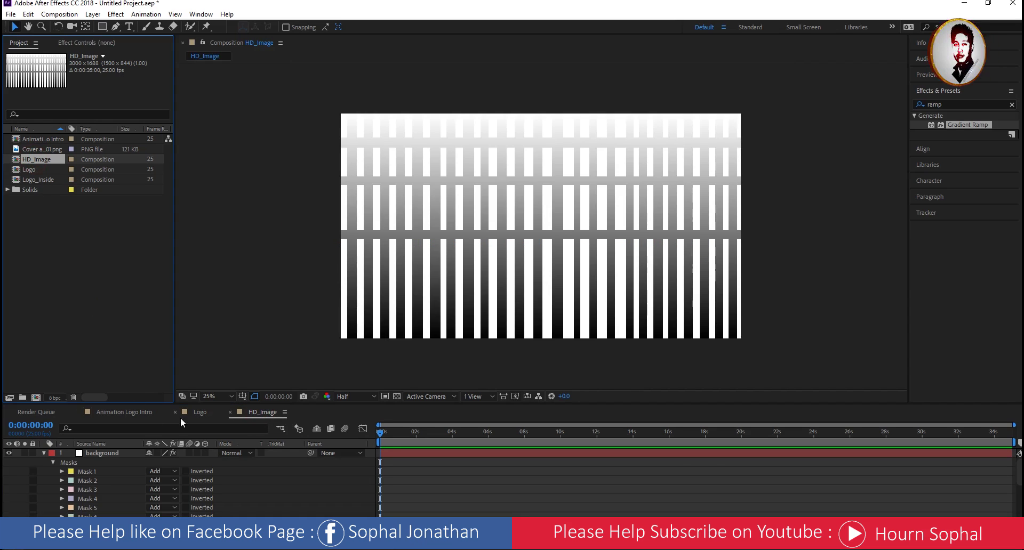
pyautogui.click(200, 412)
# Place HD_Image into the Logo comp, stacked above the Logo_Inside layer
pyautogui.moveTo(47, 159); pyautogui.dragTo(123, 490)
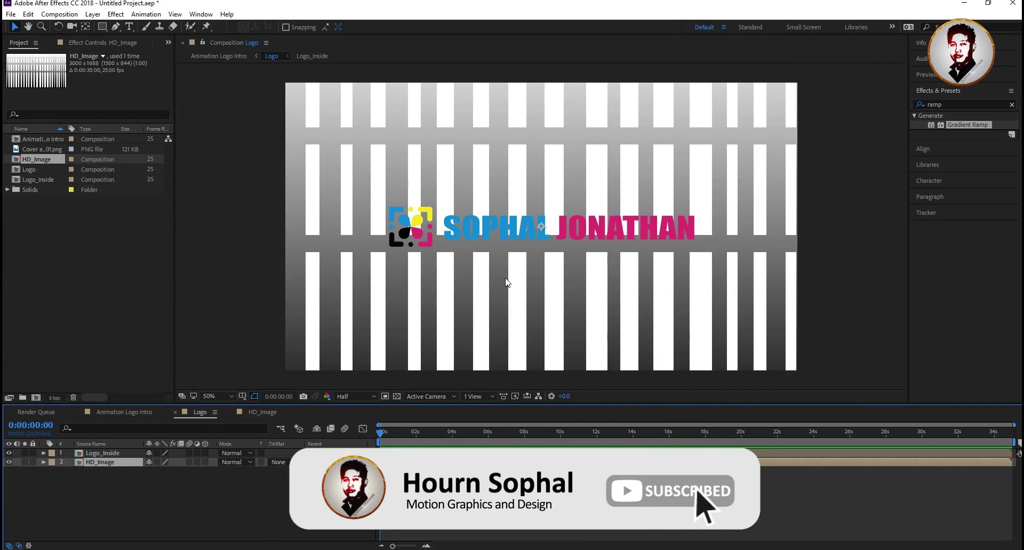
pyautogui.click(98, 460)
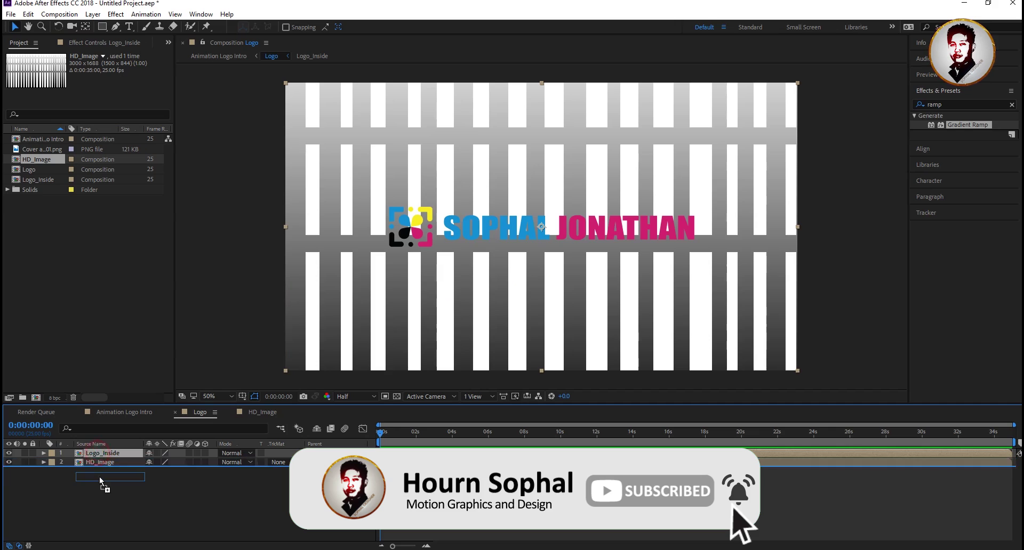
pyautogui.moveTo(98, 455); pyautogui.dragTo(99, 476)
# Scale the HD_Image layer to 46% and move it lower over the logo
pyautogui.click(101, 454)
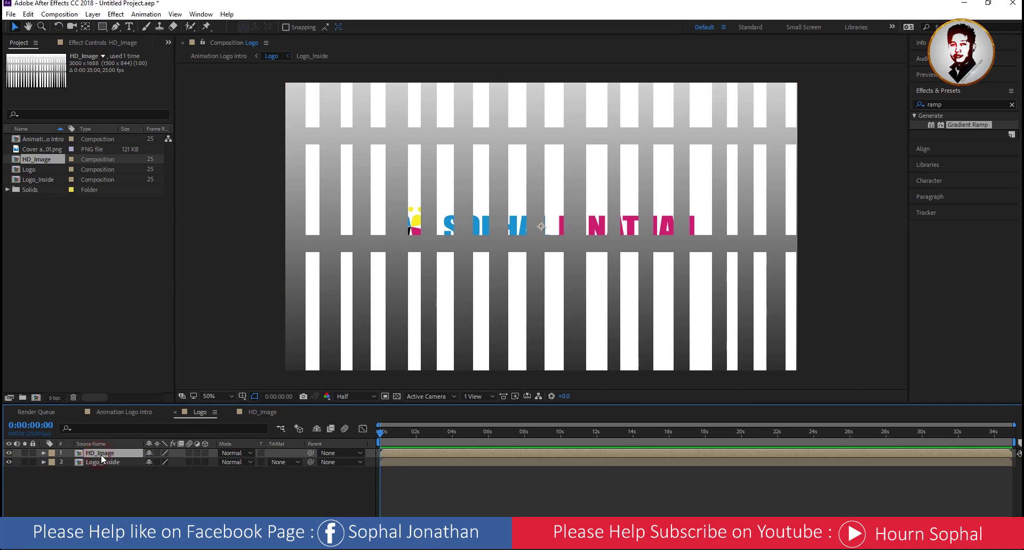
pyautogui.press('s')
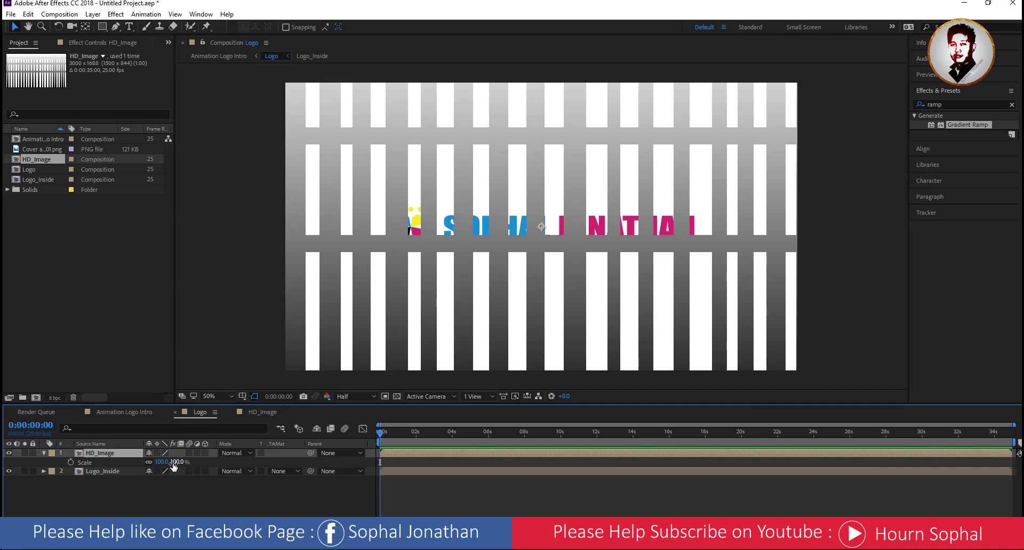
pyautogui.moveTo(162, 461); pyautogui.dragTo(144, 471)
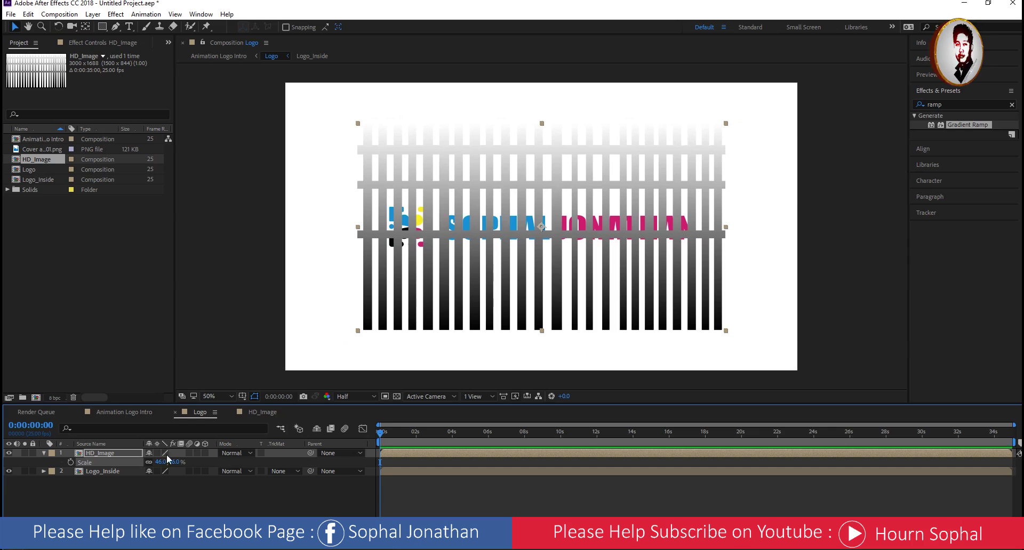
pyautogui.click(503, 289)
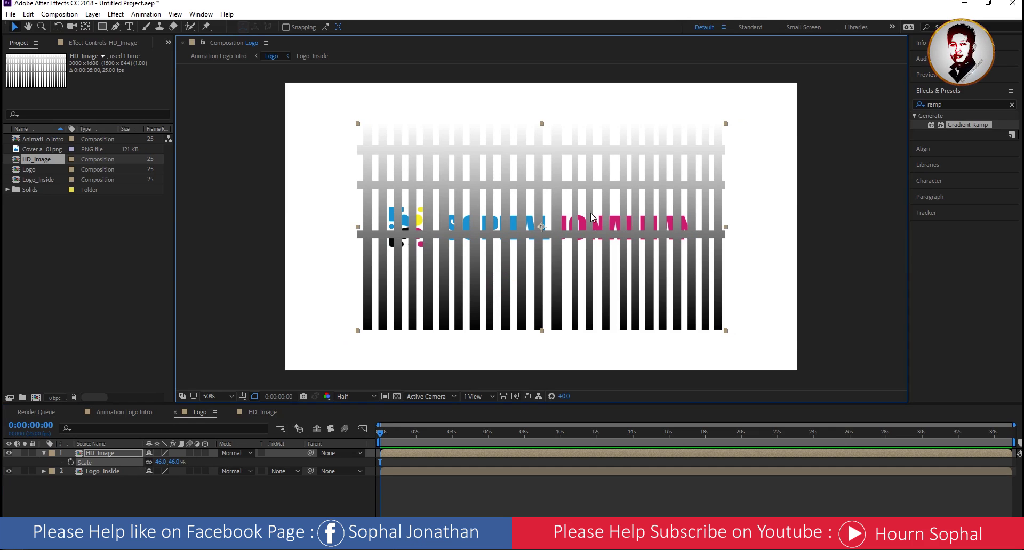
pyautogui.moveTo(570, 154)
pyautogui.mouseDown()
pyautogui.moveTo(539, 215)
pyautogui.moveTo(551, 212)
pyautogui.mouseUp()
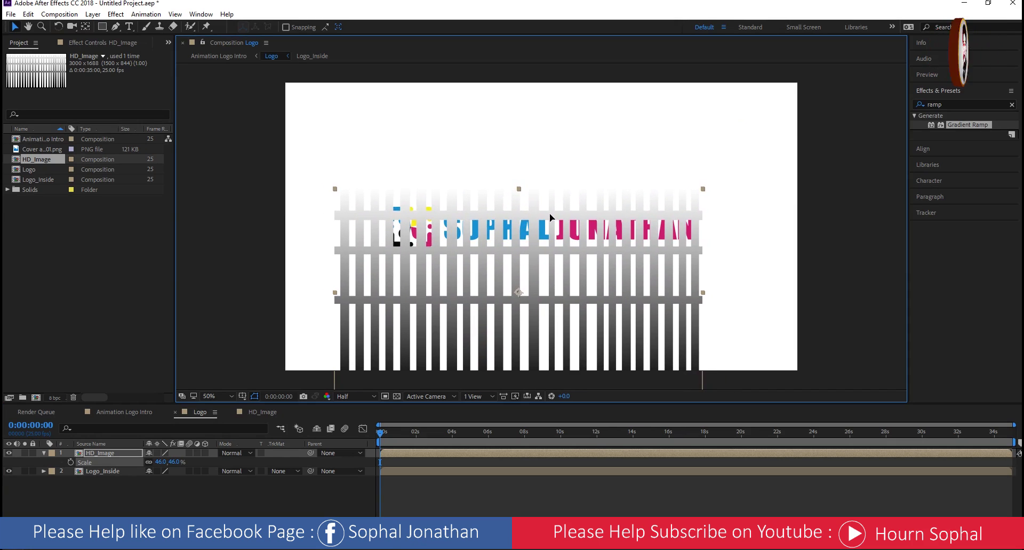
pyautogui.moveTo(551, 213); pyautogui.dragTo(552, 216)
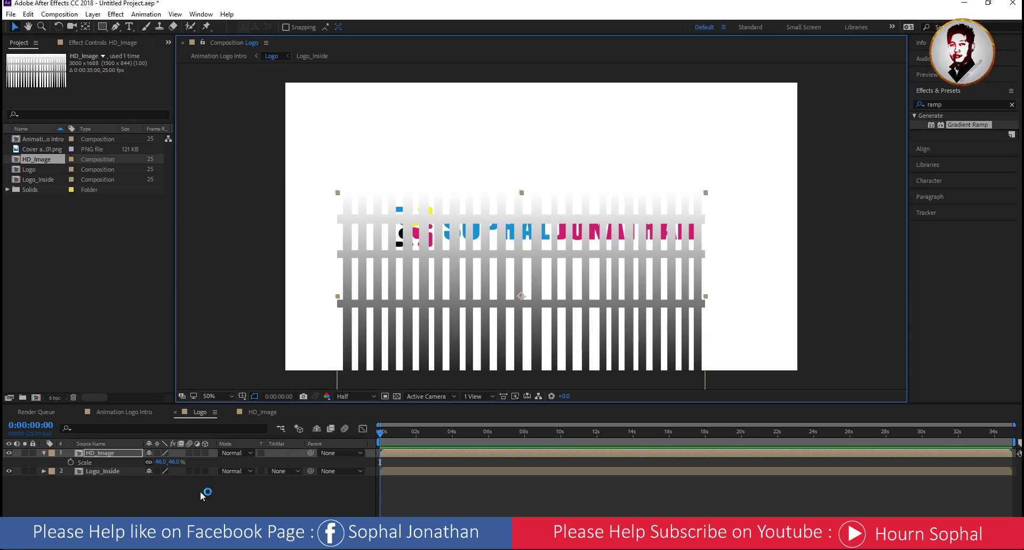
# Duplicate the Logo_Inside layer via Edit > Duplicate, leaving two Logo_Inside layers beneath HD_Image
pyautogui.click(94, 472)
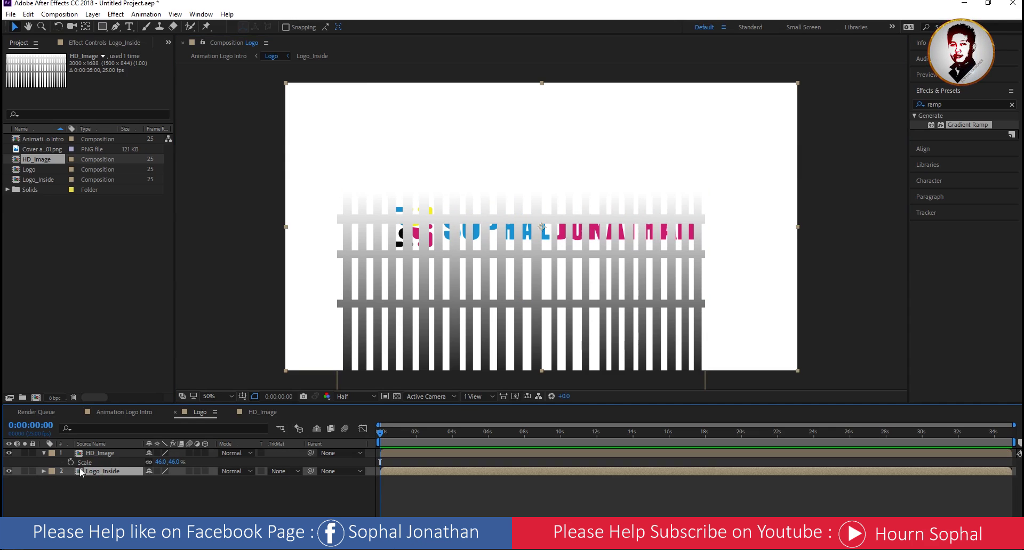
pyautogui.click(44, 453)
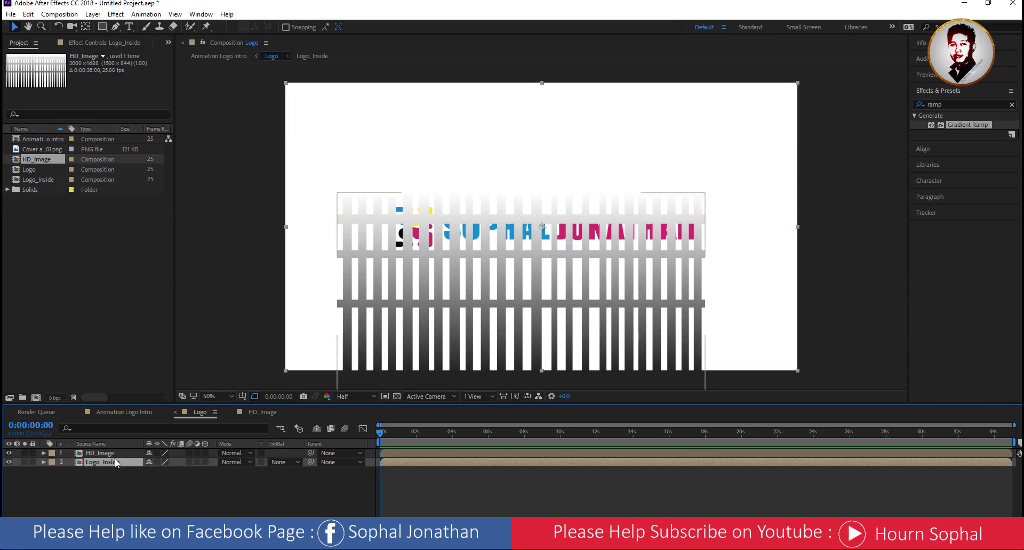
pyautogui.click(27, 14)
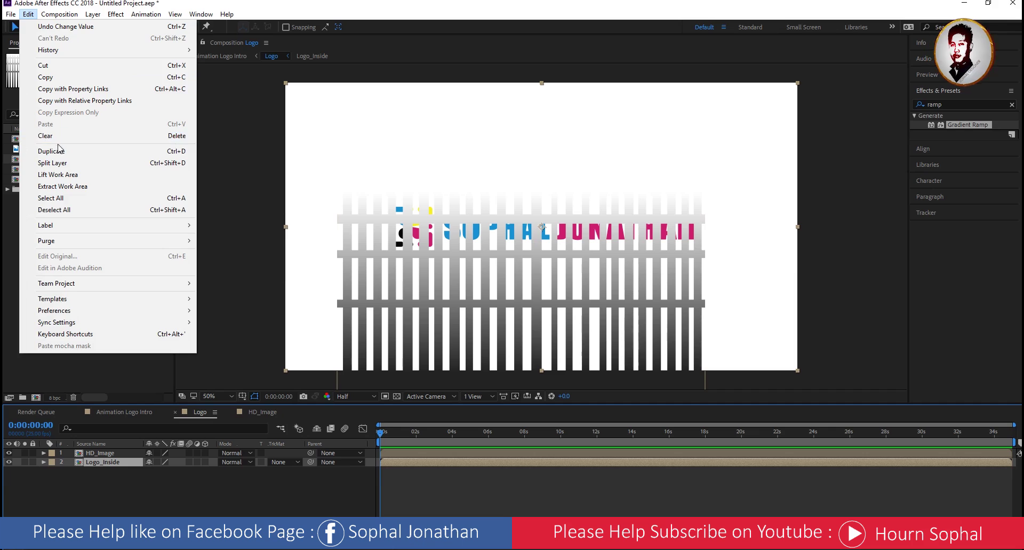
pyautogui.click(56, 149)
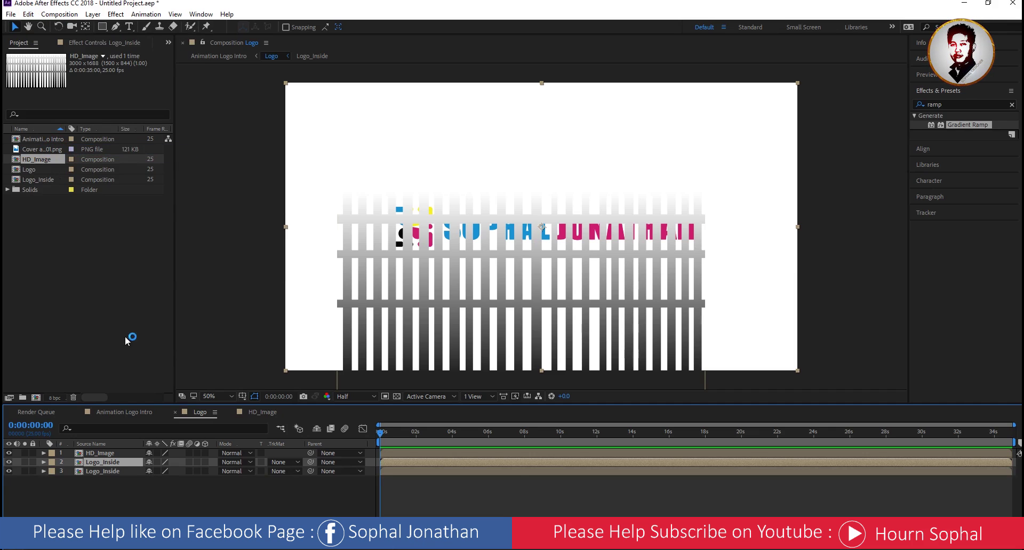
# Move the Logo_Inside copy to layer 1, above HD_Image
pyautogui.moveTo(117, 462); pyautogui.dragTo(116, 449)
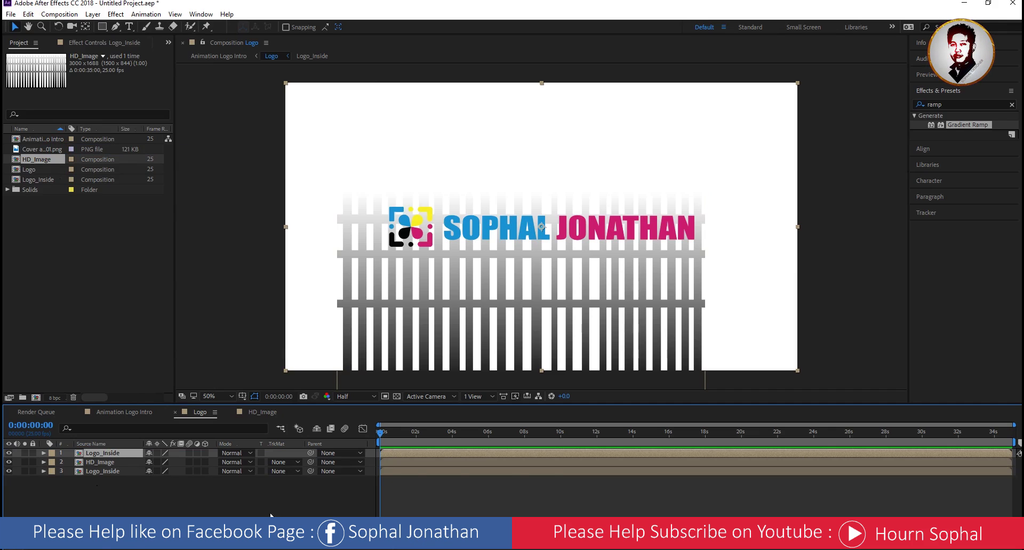
pyautogui.click(292, 470)
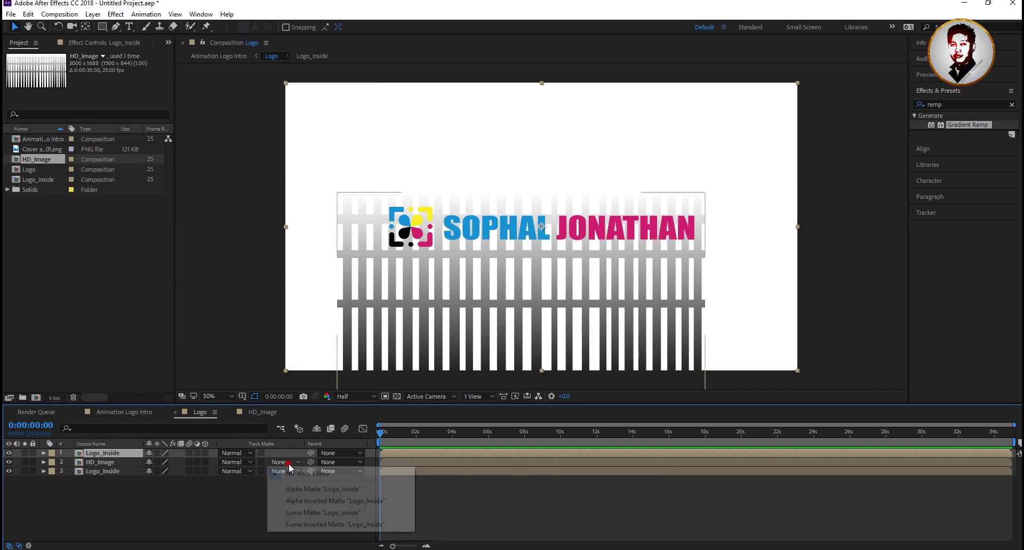
pyautogui.click(102, 524)
# Show both the Switches and Modes columns in the timeline
pyautogui.click(9, 546)
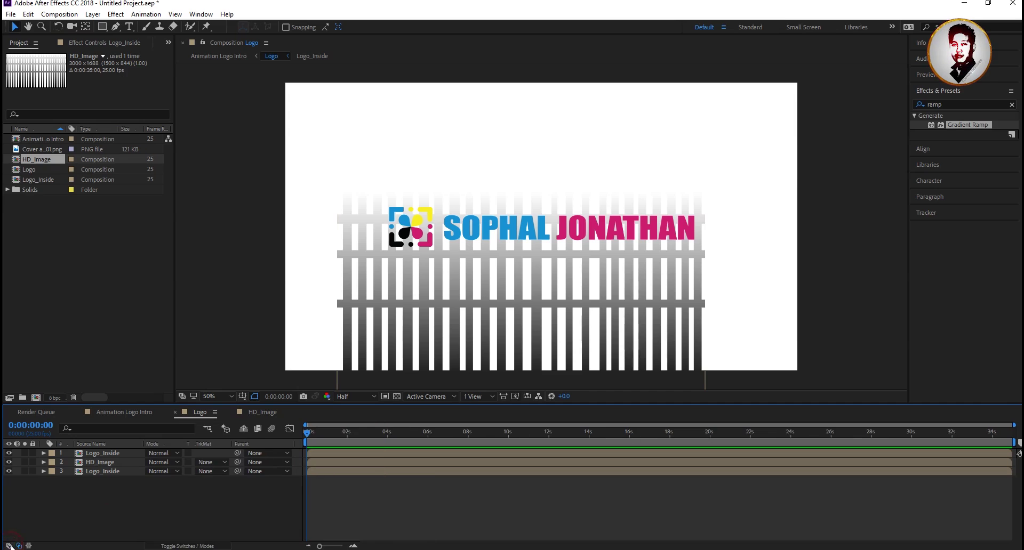
pyautogui.click(19, 546)
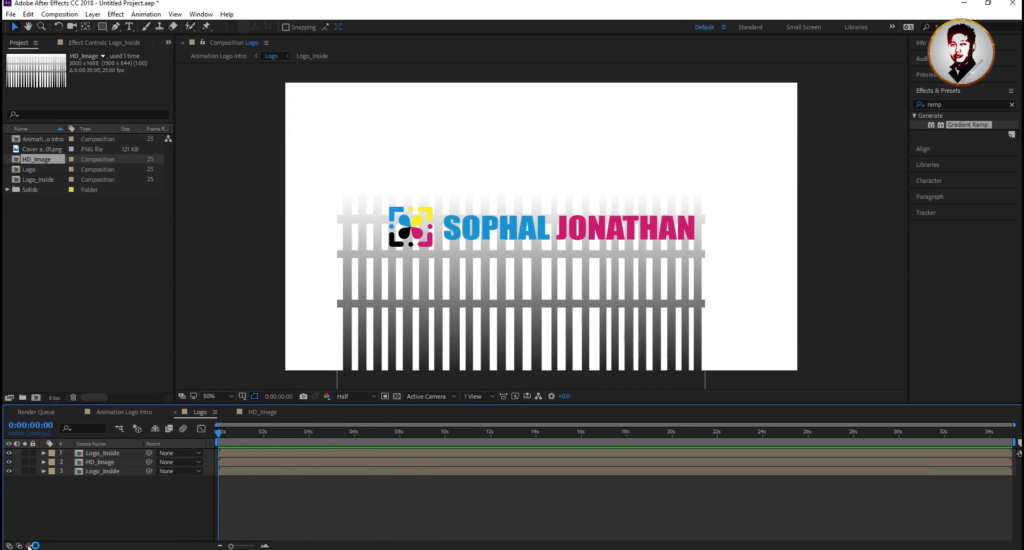
pyautogui.click(19, 546)
pyautogui.click(18, 546)
pyautogui.click(18, 546)
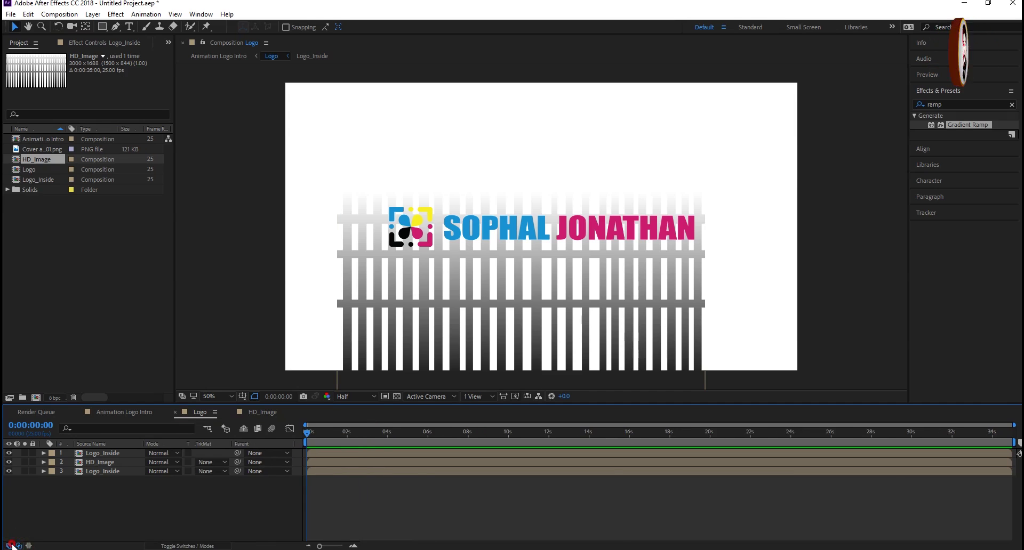
pyautogui.click(9, 546)
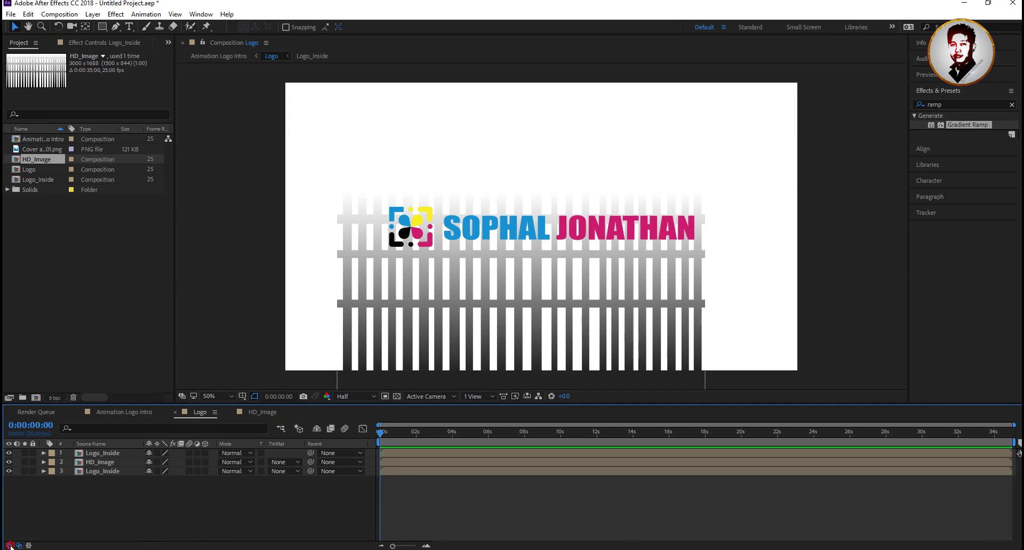
pyautogui.click(9, 546)
pyautogui.click(9, 546)
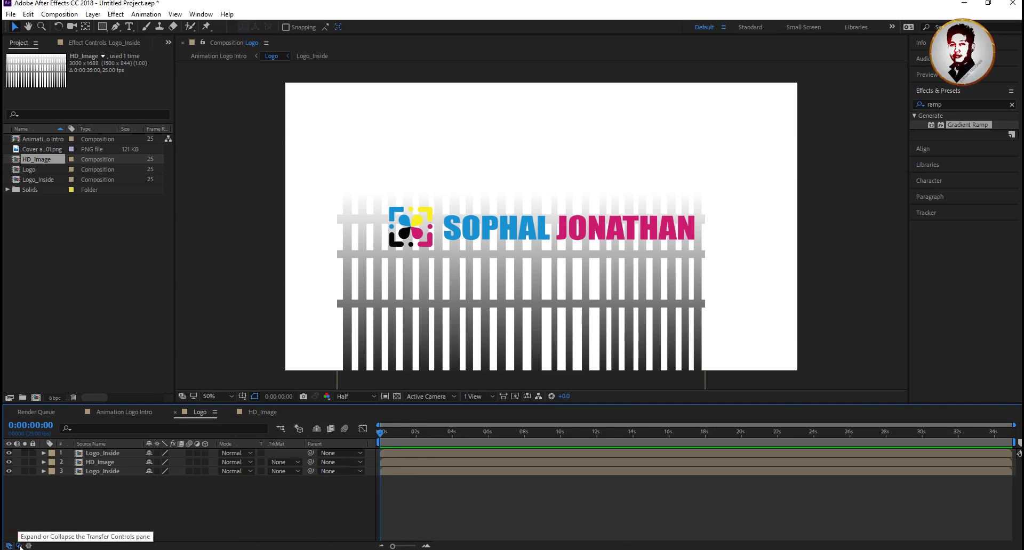
pyautogui.click(19, 546)
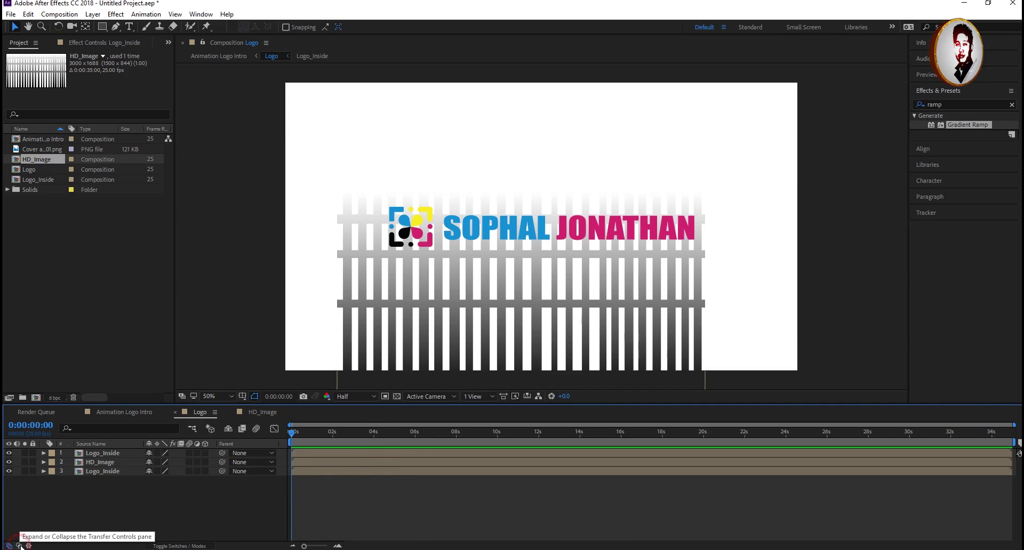
pyautogui.click(184, 546)
pyautogui.click(183, 546)
pyautogui.click(183, 546)
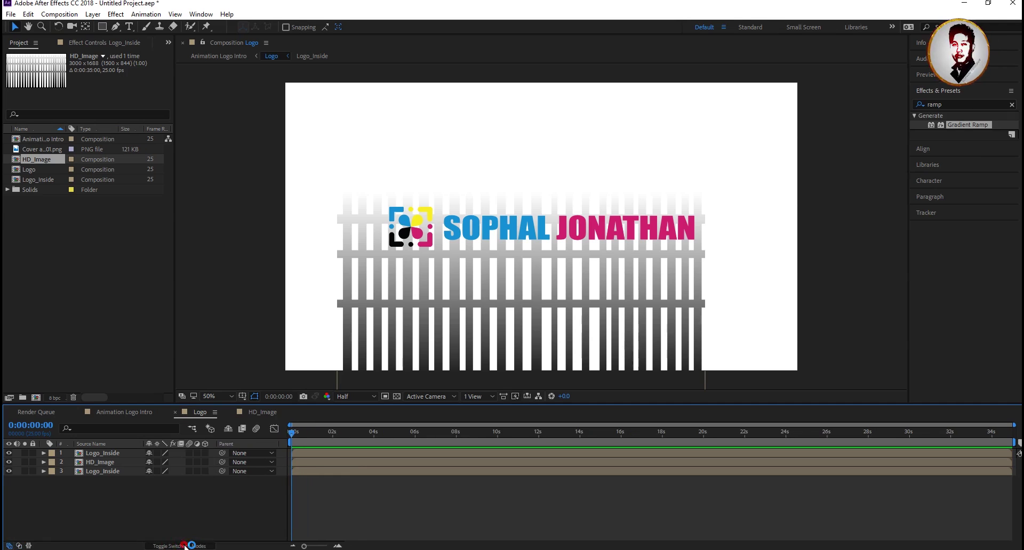
pyautogui.click(183, 546)
pyautogui.click(9, 546)
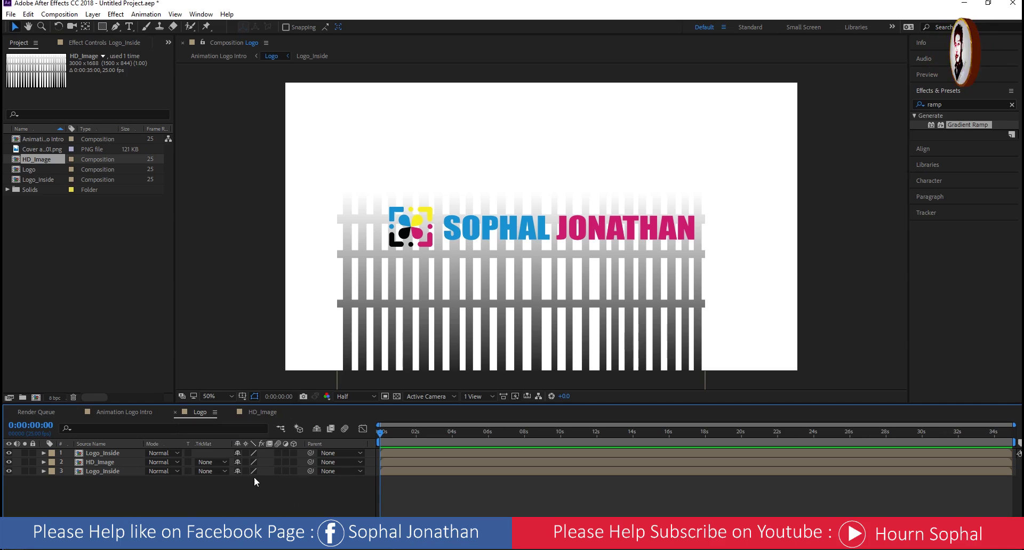
# Set HD_Image's track matte to Alpha Matte "Logo_Inside" and select HD_Image
pyautogui.click(103, 453)
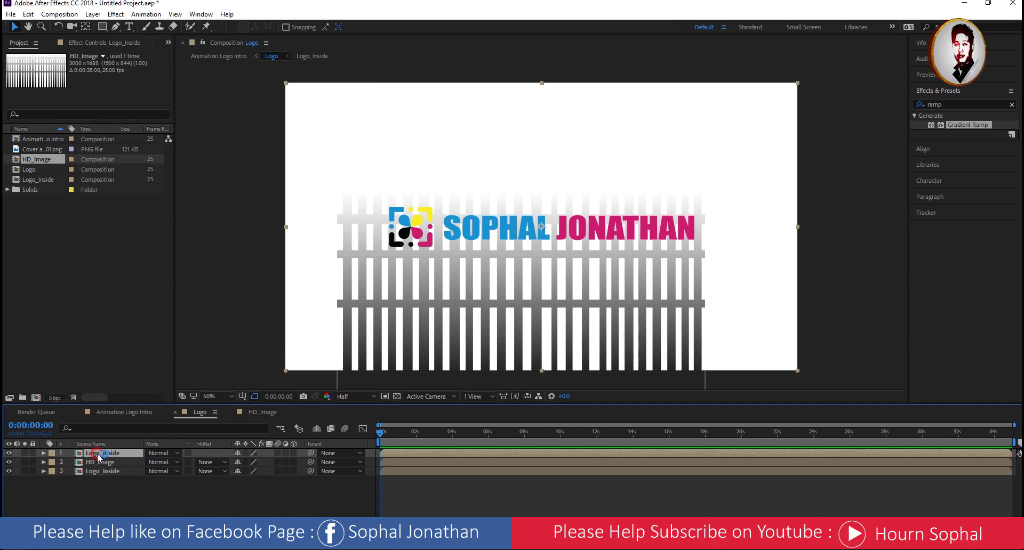
pyautogui.click(210, 462)
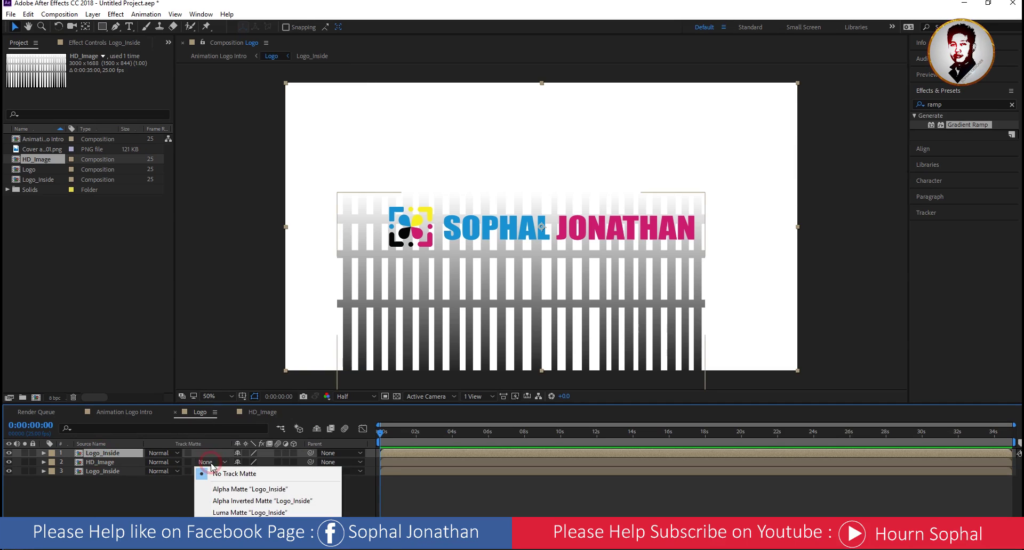
pyautogui.click(234, 490)
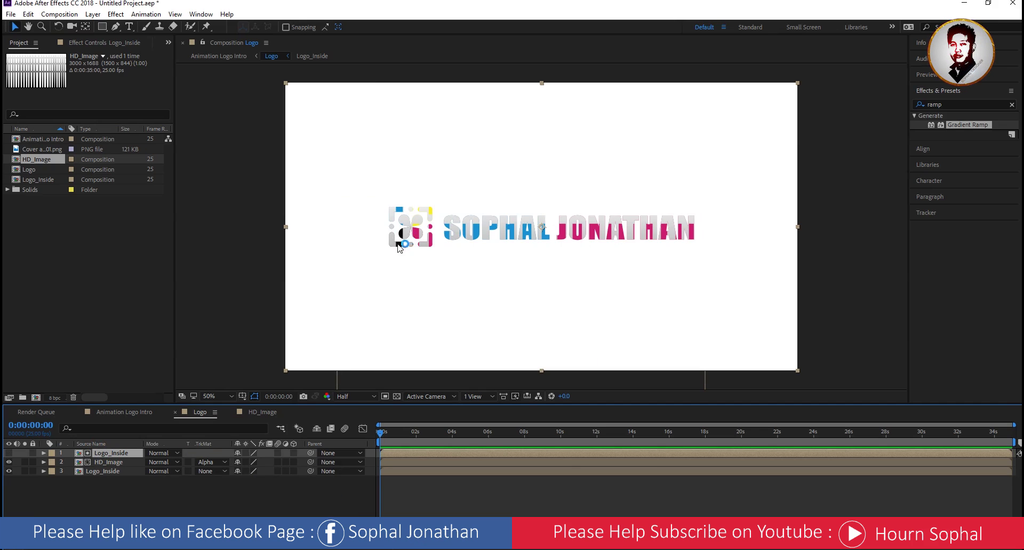
pyautogui.click(110, 463)
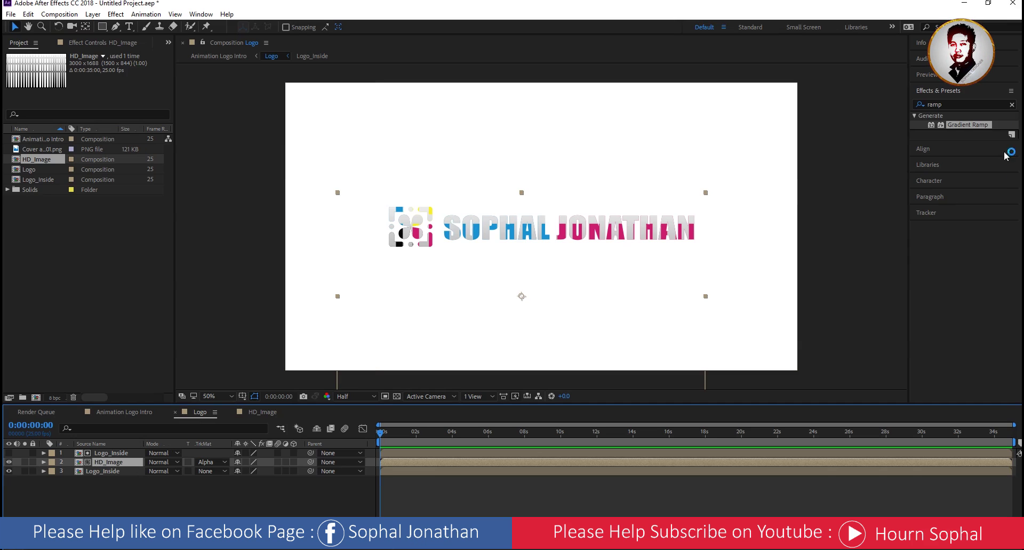
# Search 'gau' in Effects & Presets and apply Gaussian Blur to HD_Image
pyautogui.doubleClick(979, 103)
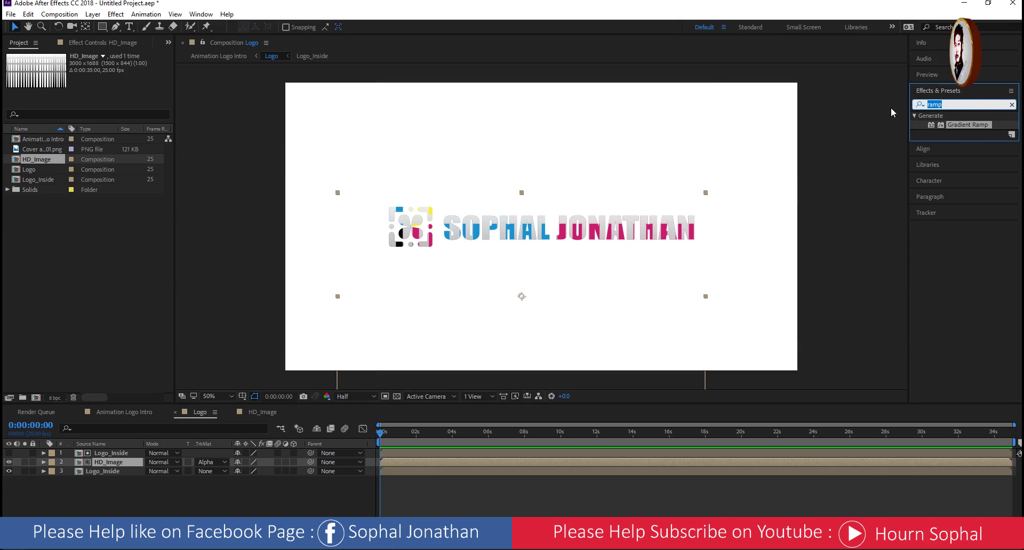
pyautogui.write('gau')
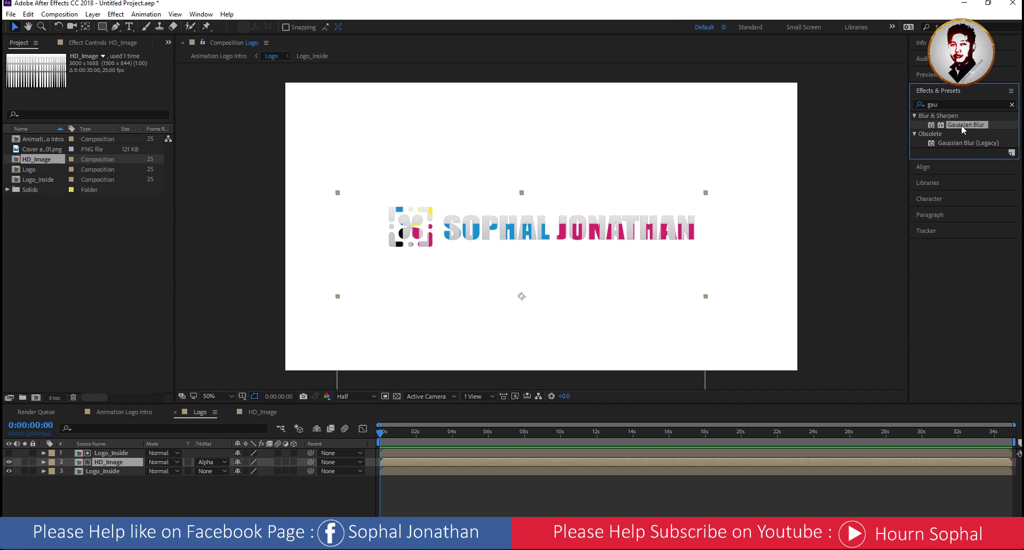
pyautogui.moveTo(963, 123); pyautogui.dragTo(121, 465)
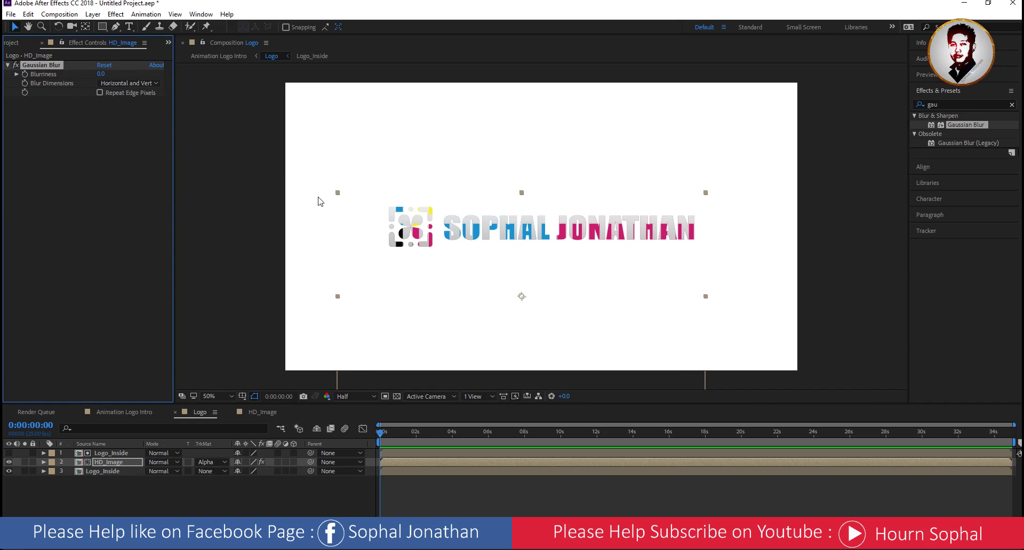
# Zoom the viewer to 100% and raise Blurriness to about 85.8
pyautogui.press('.')
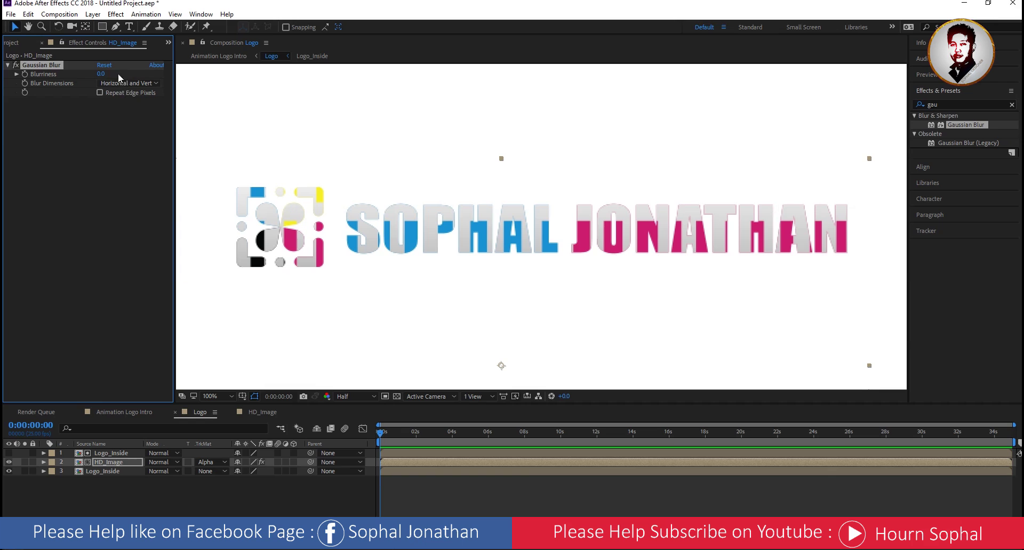
pyautogui.moveTo(101, 74); pyautogui.dragTo(291, 81)
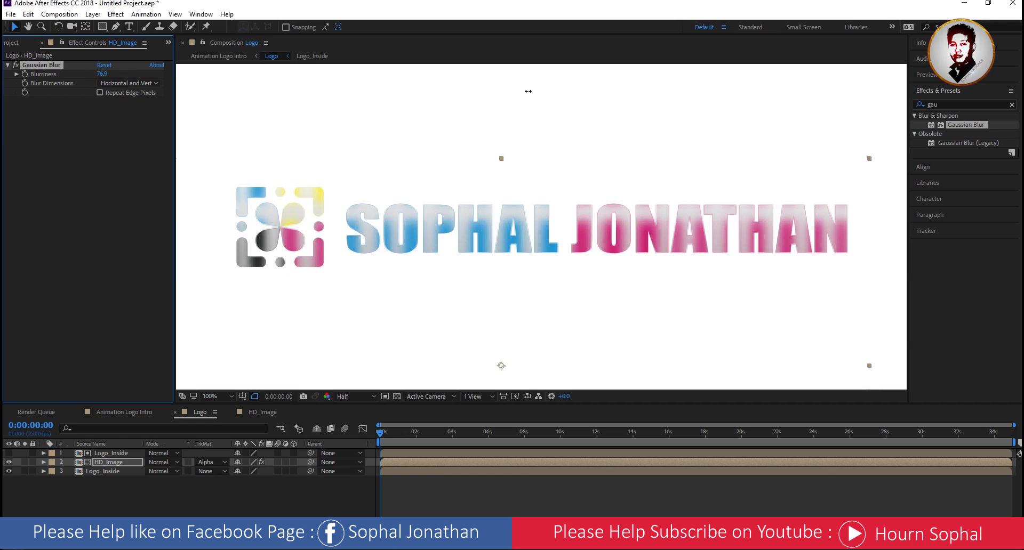
pyautogui.moveTo(534, 91); pyautogui.dragTo(585, 91)
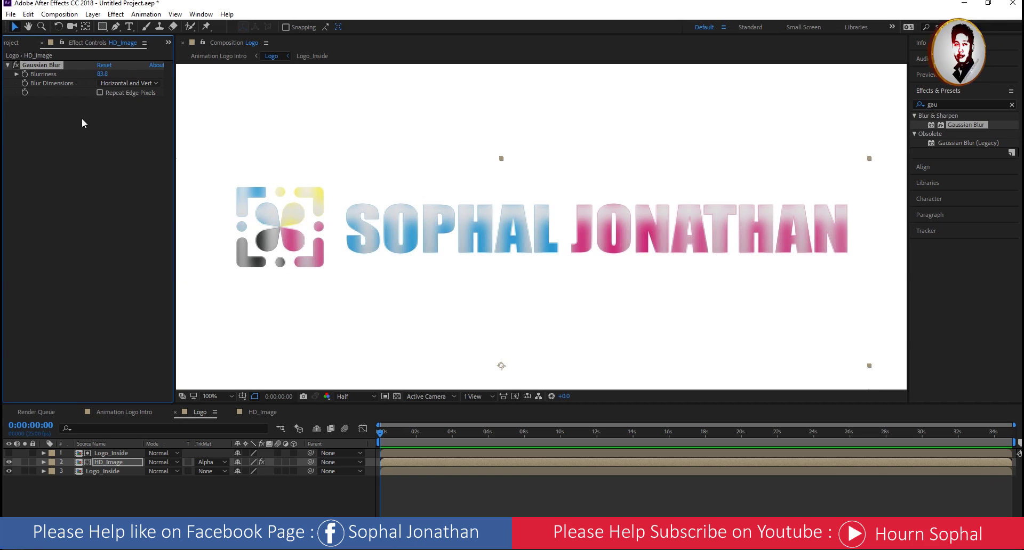
pyautogui.moveTo(102, 75); pyautogui.dragTo(109, 74)
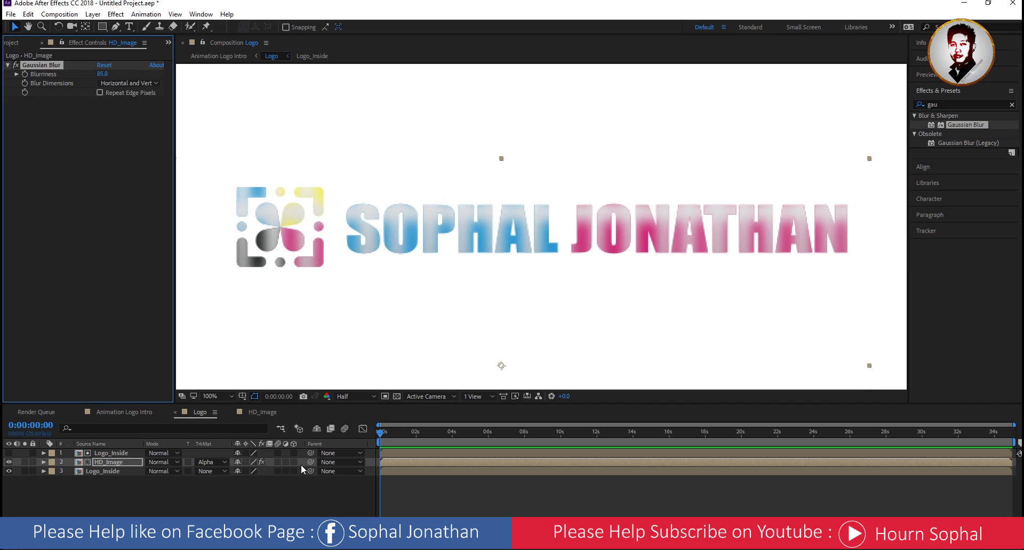
# Set HD_Image's blend mode to Multiply and reveal its Position property
pyautogui.click(154, 462)
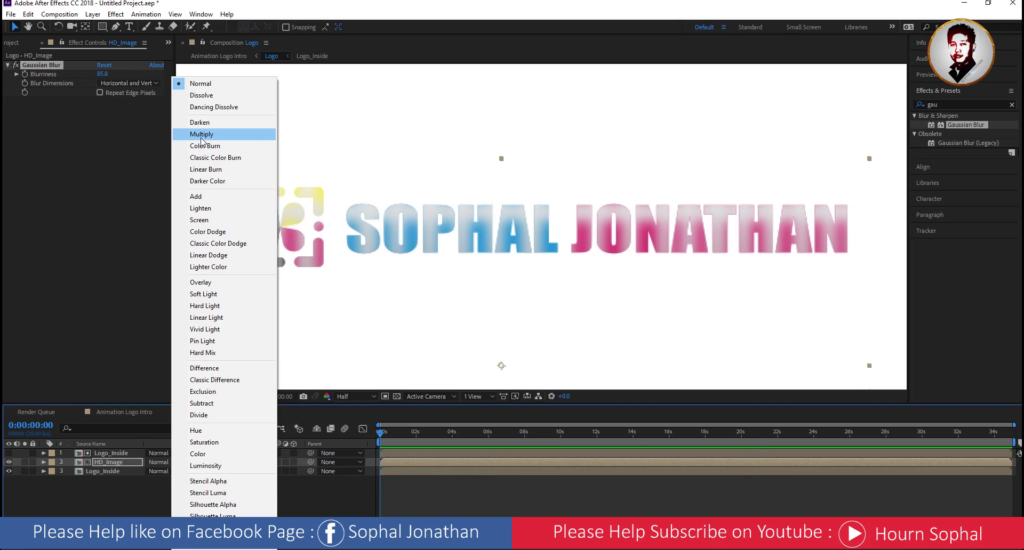
pyautogui.click(212, 135)
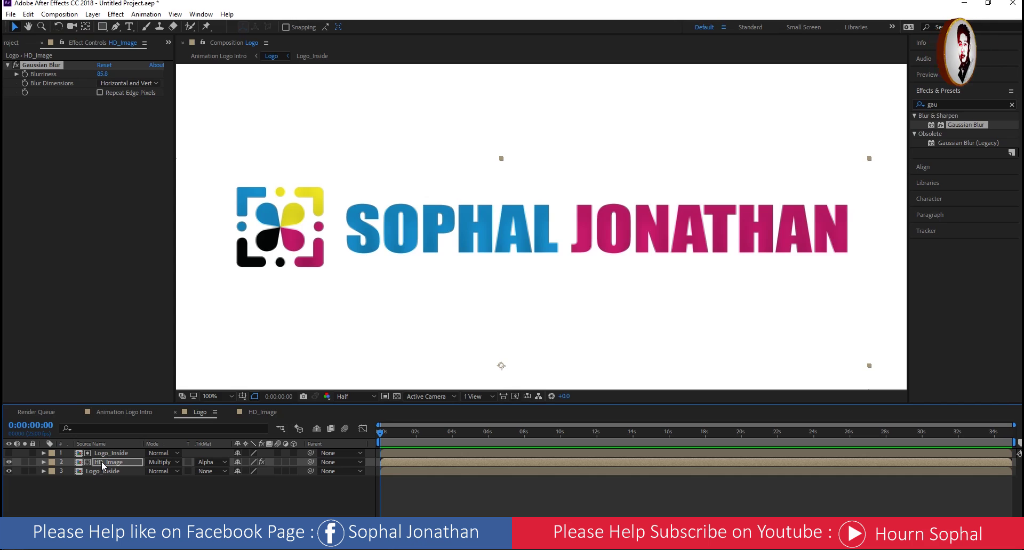
pyautogui.press('p')
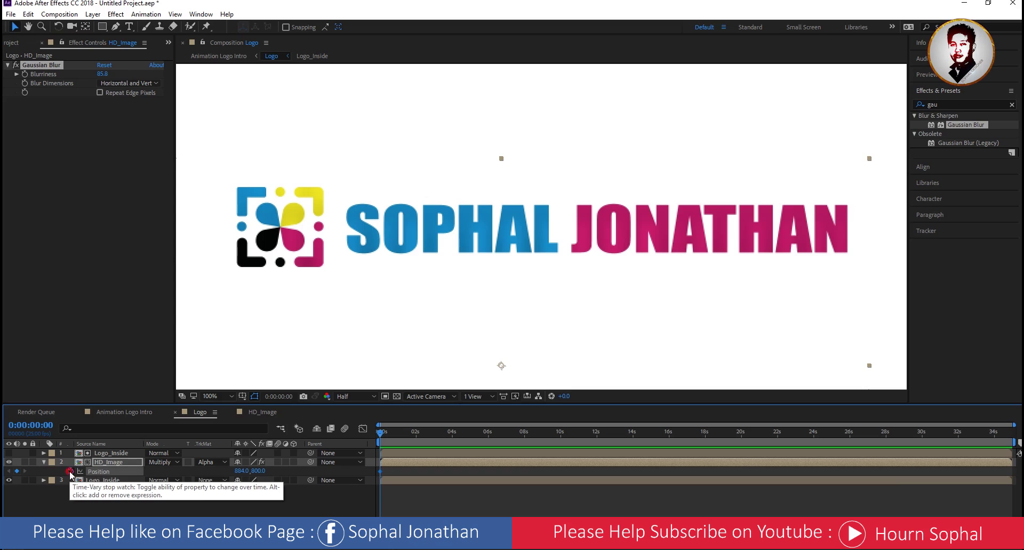
# Keyframe HD_Image's Position at 0 s and near 10 s with X moved right to 926
pyautogui.click(70, 473)
pyautogui.scroll(-2, 354, 317)
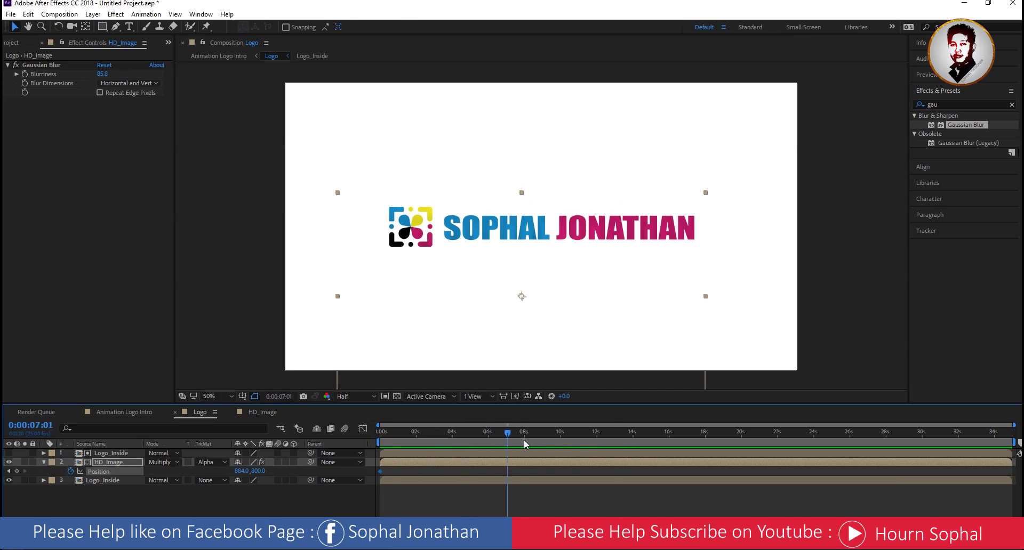
pyautogui.moveTo(615, 438); pyautogui.dragTo(558, 451)
pyautogui.moveTo(238, 472); pyautogui.dragTo(338, 478)
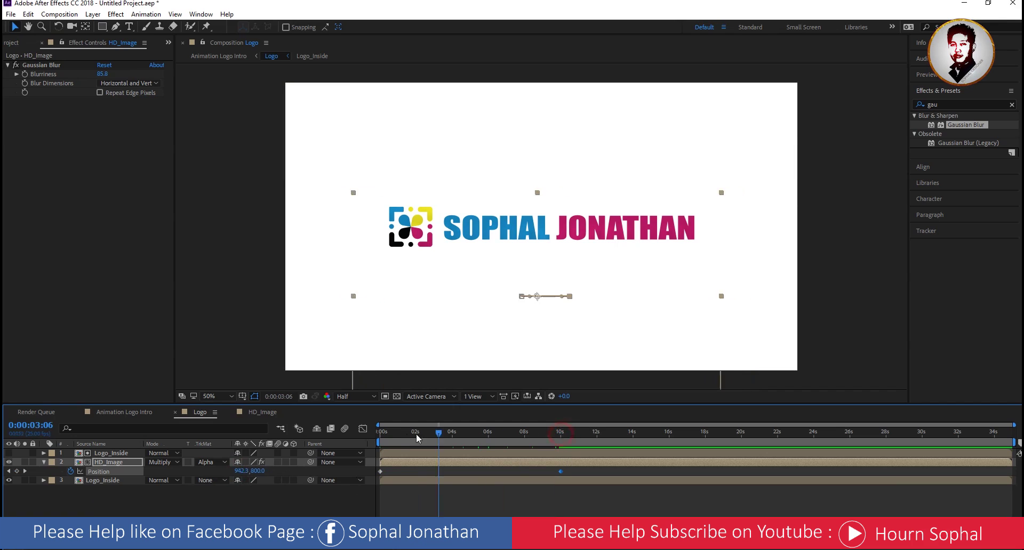
# End the work area at about 11 seconds and play a preview
pyautogui.moveTo(418, 438); pyautogui.dragTo(580, 429)
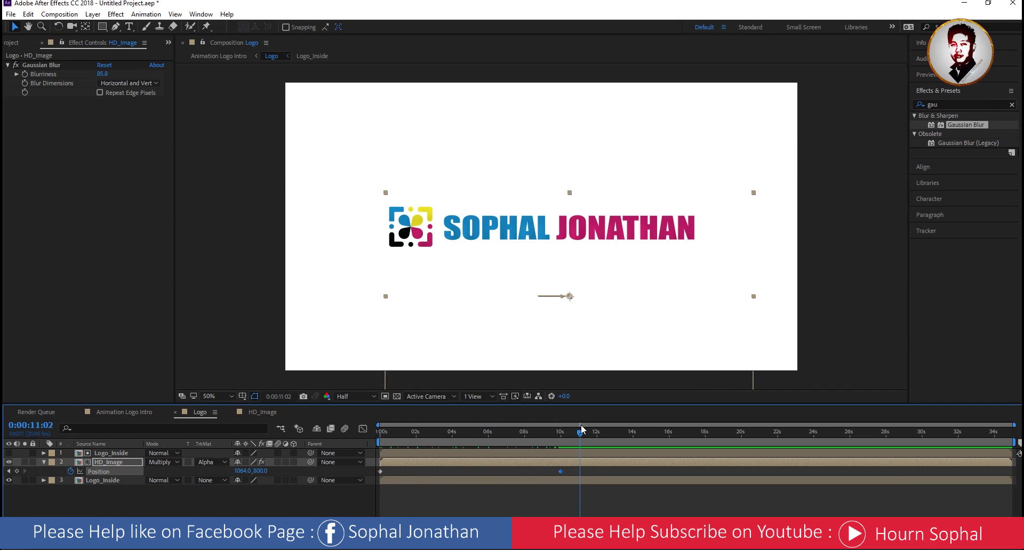
pyautogui.press('n')
pyautogui.press('space')
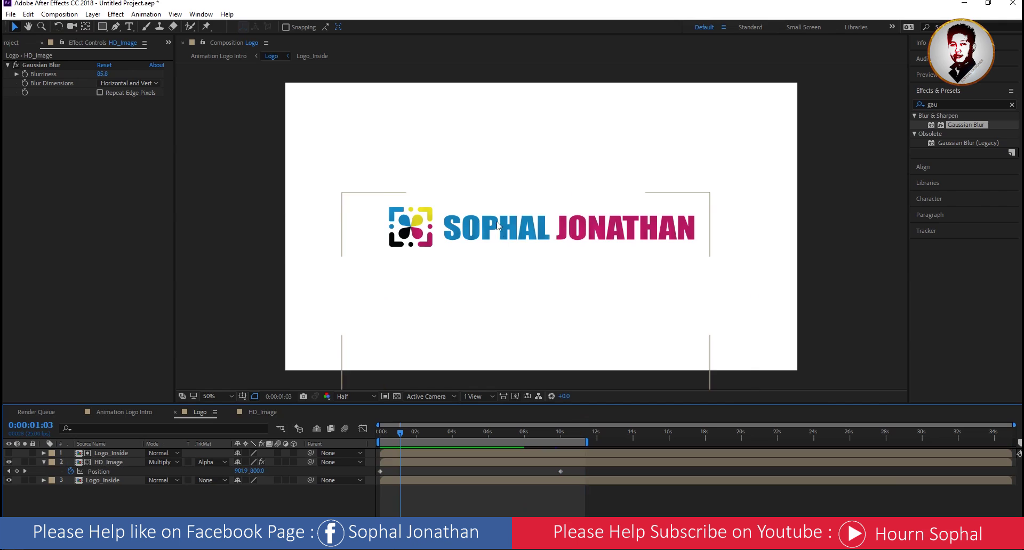
# Set preview resolution to Full and scrub through the blurred sweep across the logo
pyautogui.scroll(4, 497, 225)
pyautogui.moveTo(408, 267); pyautogui.dragTo(583, 231)
pyautogui.click(350, 397)
pyautogui.click(353, 421)
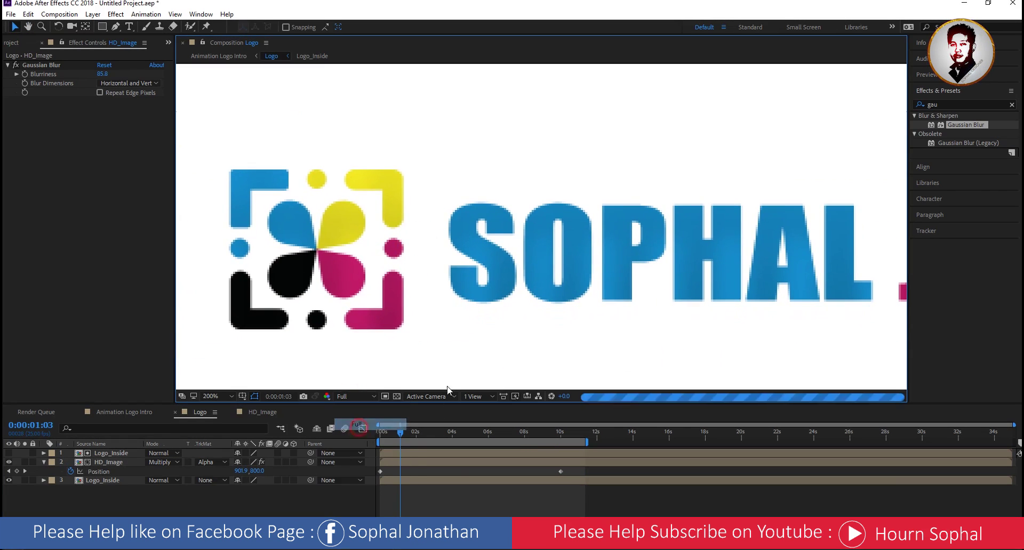
pyautogui.scroll(-4, 496, 315)
pyautogui.scroll(2, 499, 315)
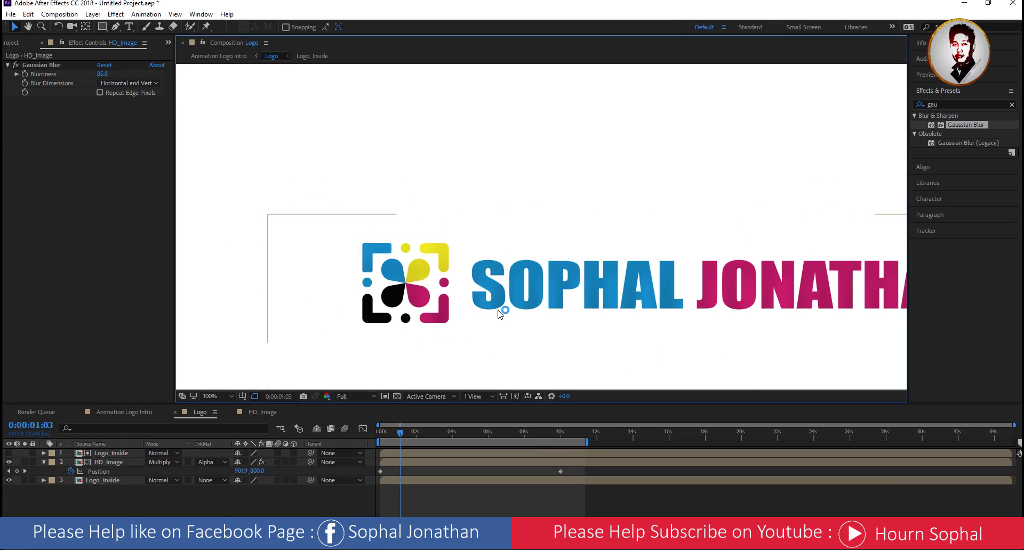
pyautogui.moveTo(402, 441); pyautogui.dragTo(346, 444)
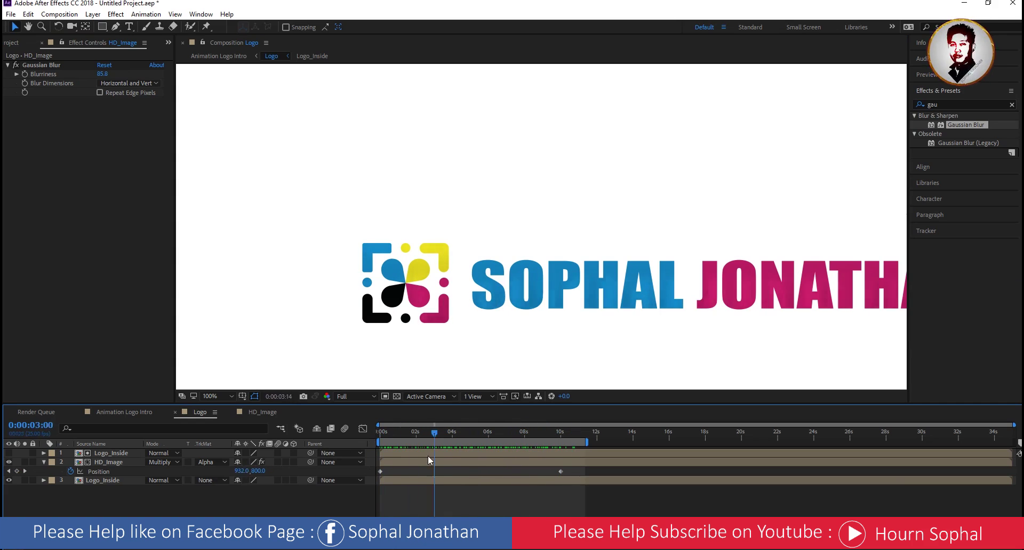
pyautogui.moveTo(428, 455); pyautogui.dragTo(545, 449)
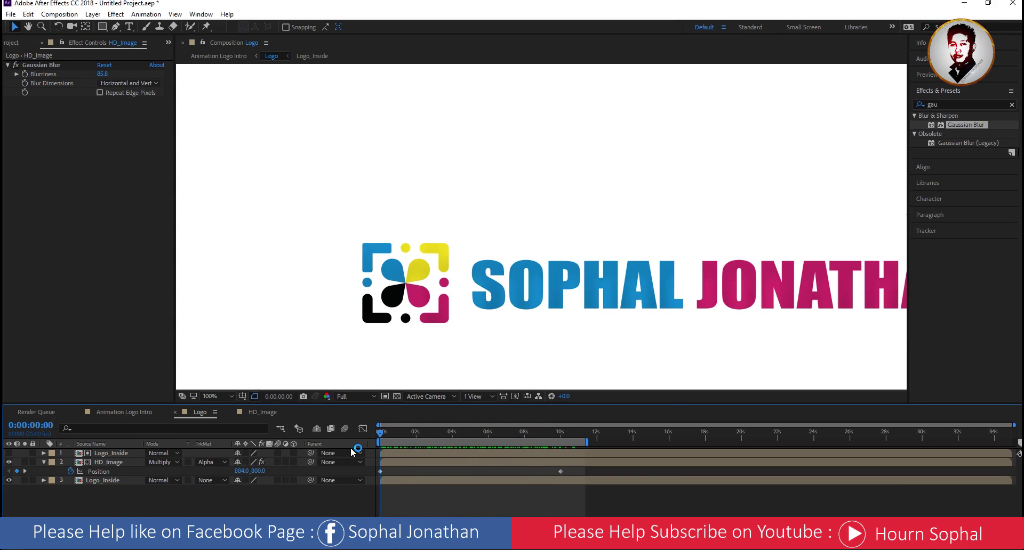
pyautogui.moveTo(351, 449); pyautogui.dragTo(506, 449)
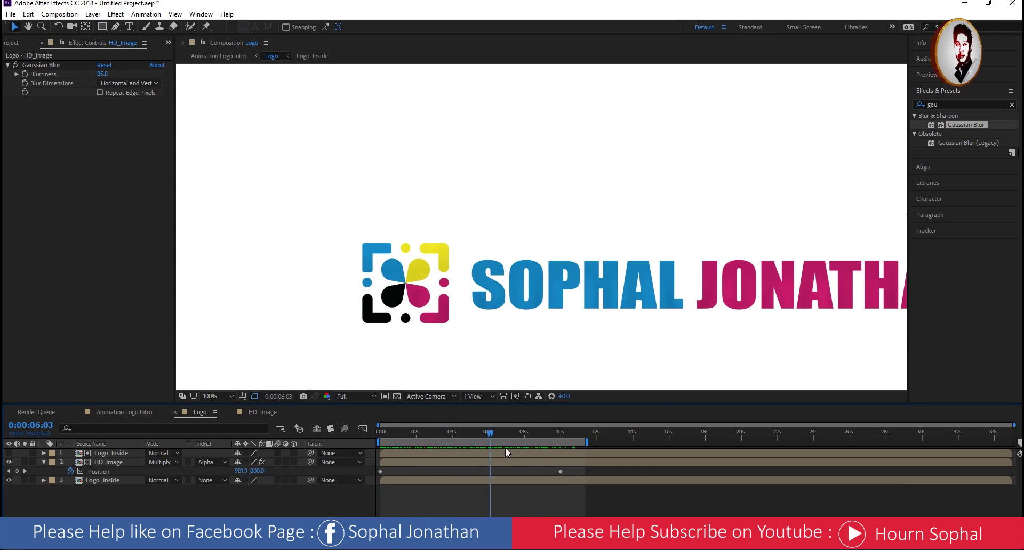
# Inspect the HD_Image comp, then click through the Logo comp's layers
pyautogui.click(267, 413)
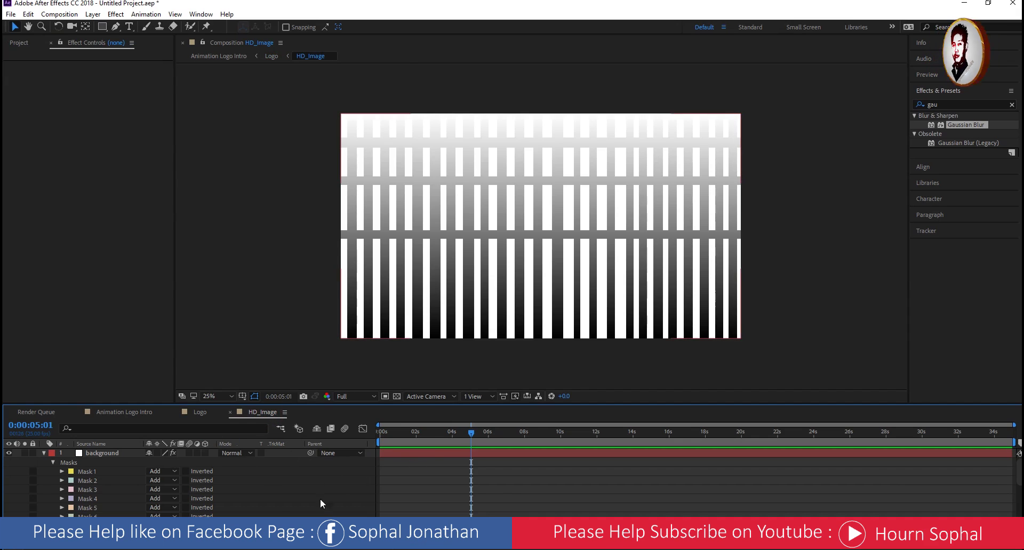
pyautogui.click(195, 412)
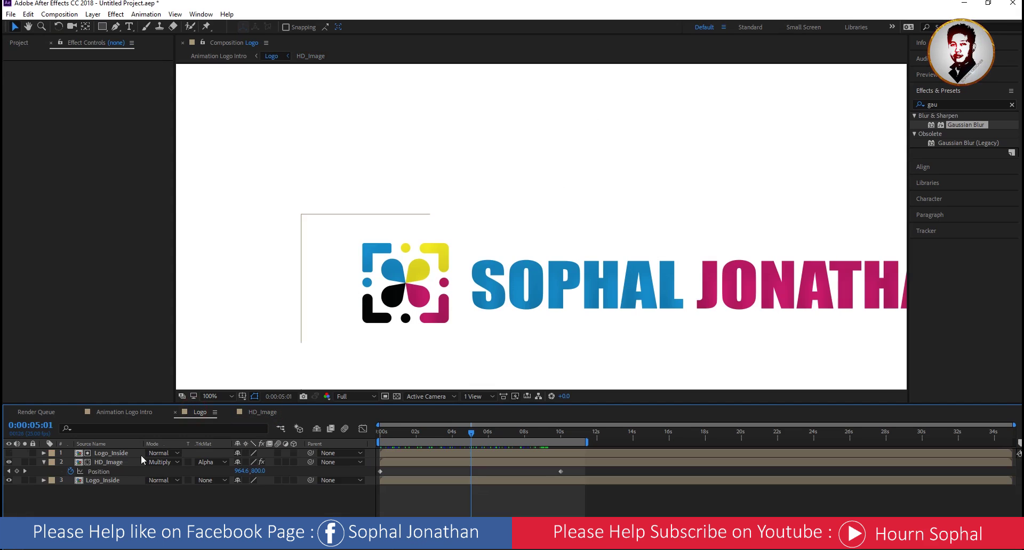
pyautogui.click(43, 462)
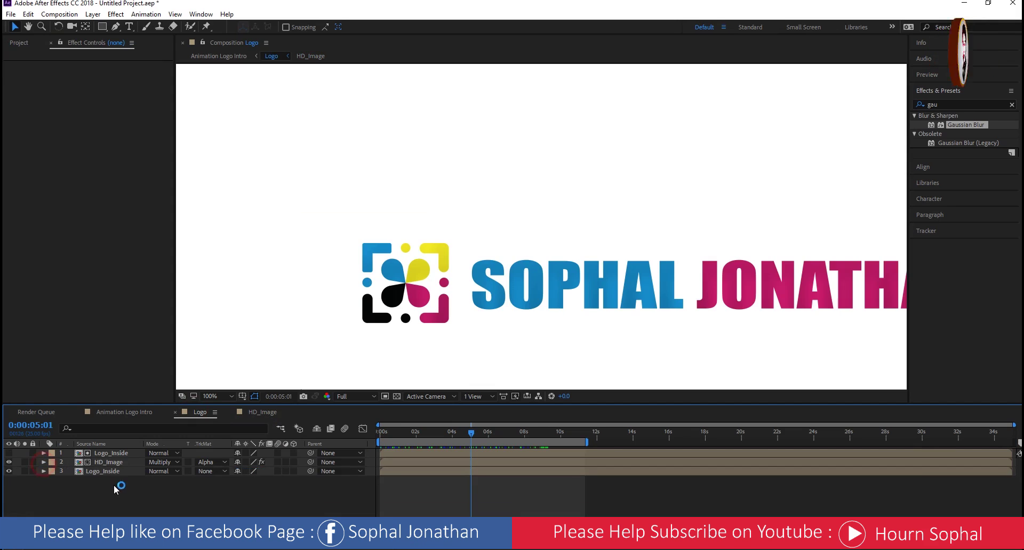
pyautogui.click(114, 471)
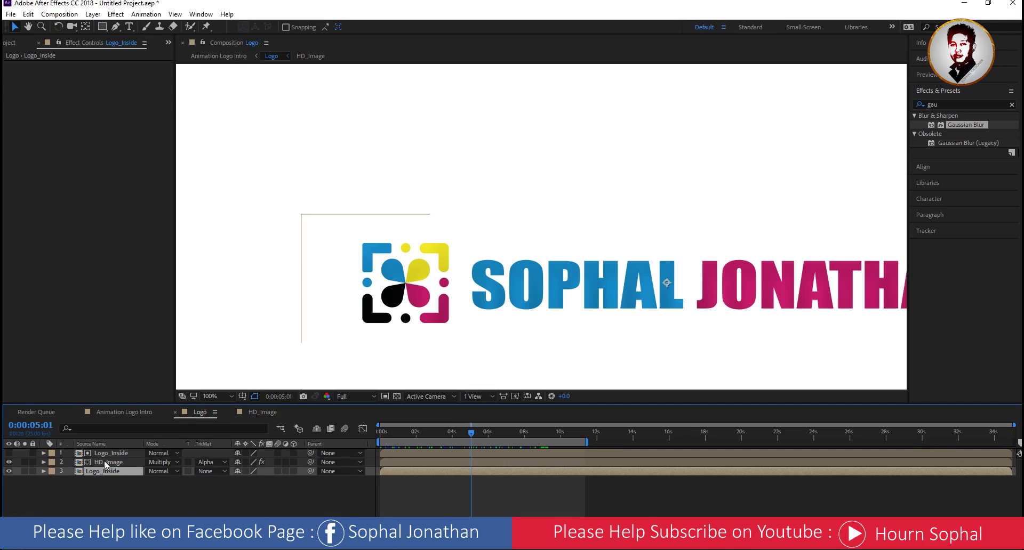
pyautogui.click(106, 463)
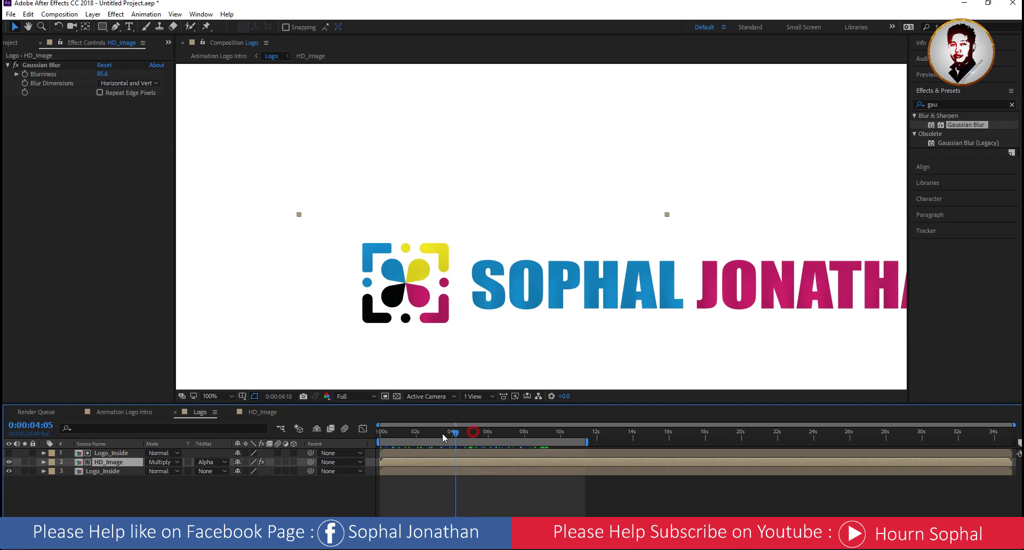
# Rewind to the start at 50% zoom, then open Animation Logo Intro and select its Logo layer
pyautogui.moveTo(443, 438); pyautogui.dragTo(566, 433)
pyautogui.press('Home')
pyautogui.scroll(-1, 531, 327)
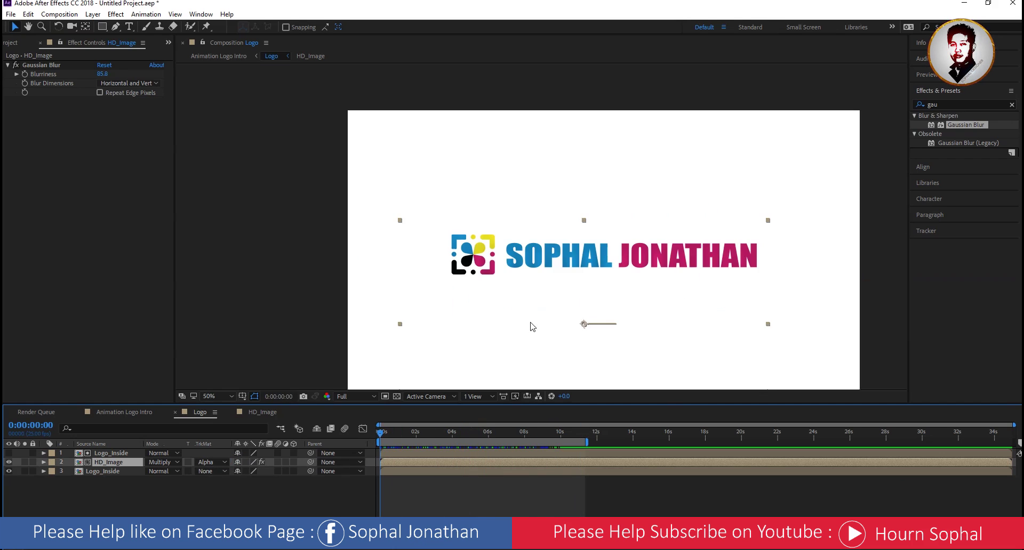
pyautogui.click(263, 501)
pyautogui.click(106, 471)
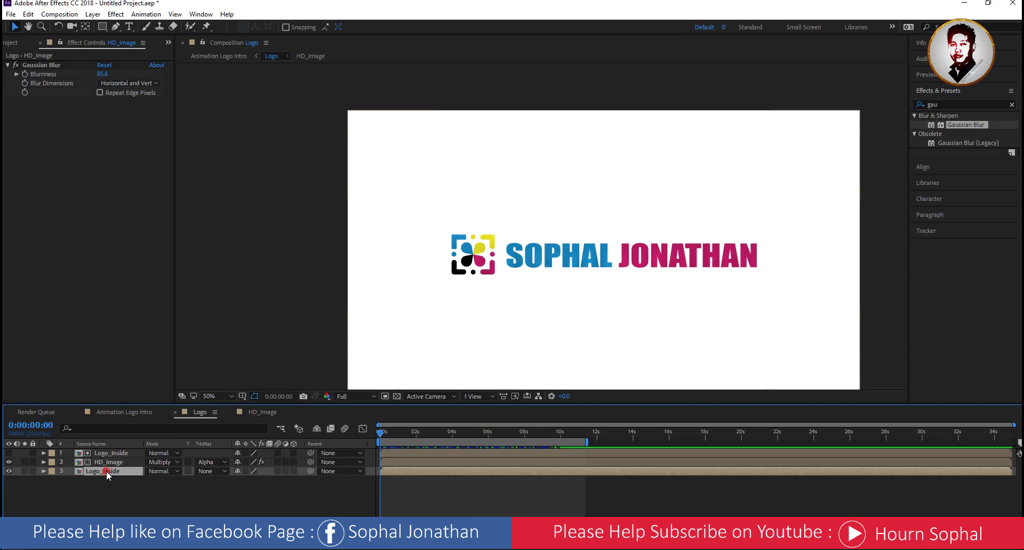
pyautogui.click(113, 453)
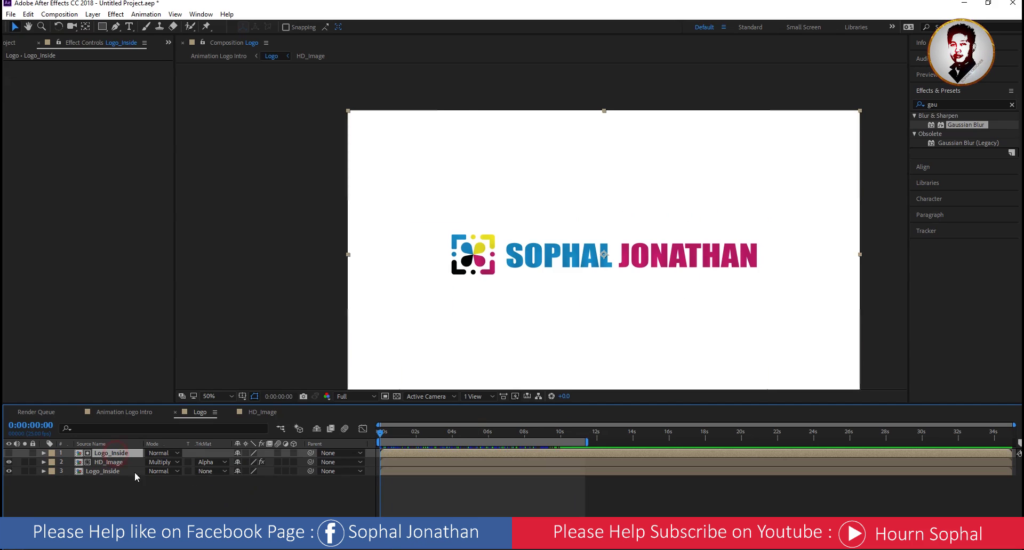
pyautogui.click(137, 413)
pyautogui.click(111, 453)
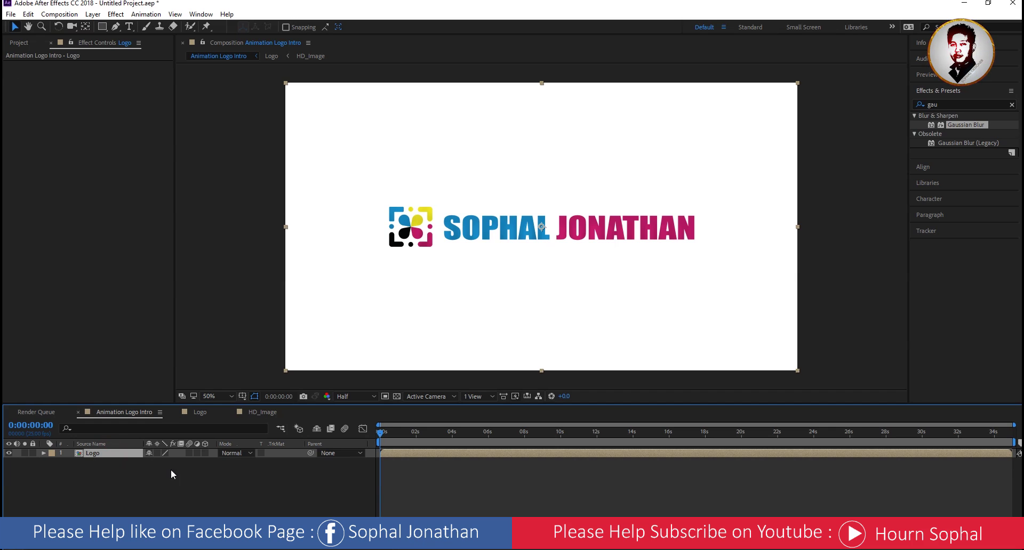
# Turn on the Title/Action Safe guides in the Animation Logo Intro viewer
pyautogui.click(195, 413)
pyautogui.click(136, 412)
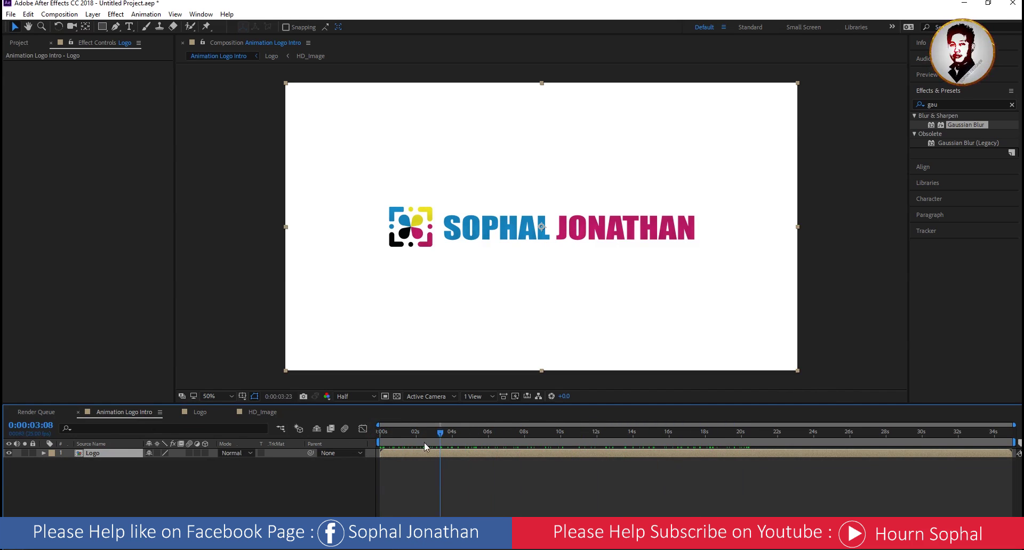
pyautogui.moveTo(418, 445); pyautogui.dragTo(651, 446)
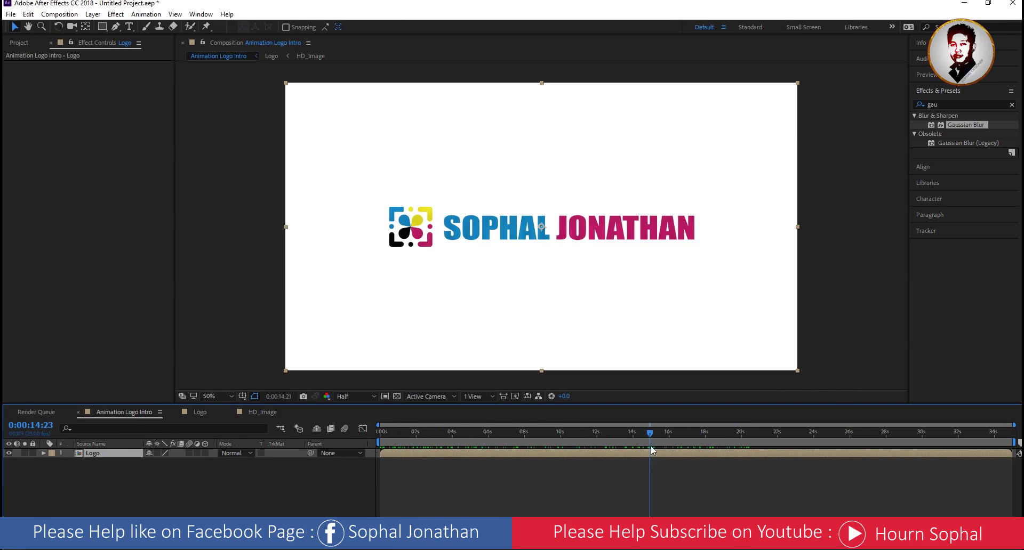
pyautogui.click(242, 396)
pyautogui.click(269, 409)
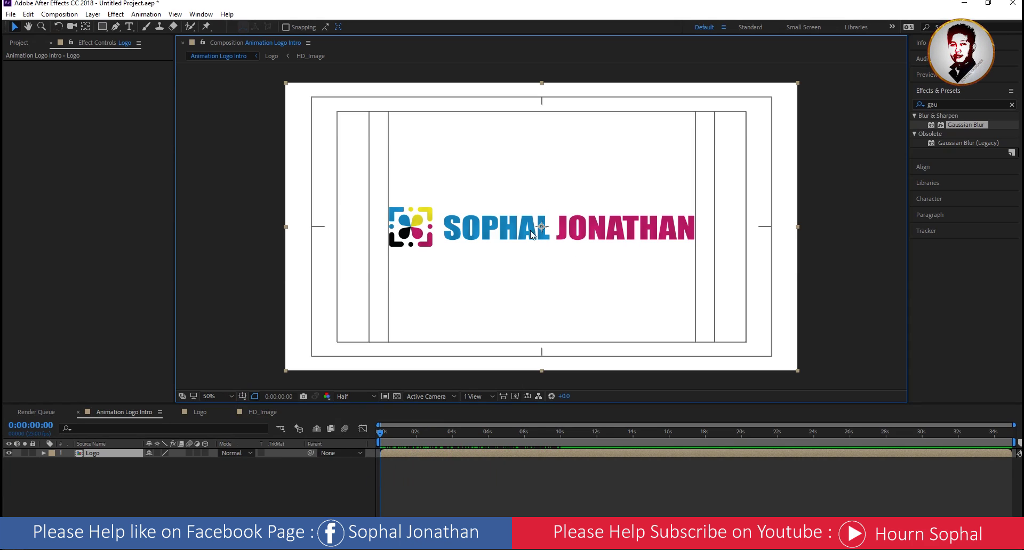
# Draw Mask 1 as a narrow vertical rectangle over the logo letters
pyautogui.click(102, 29)
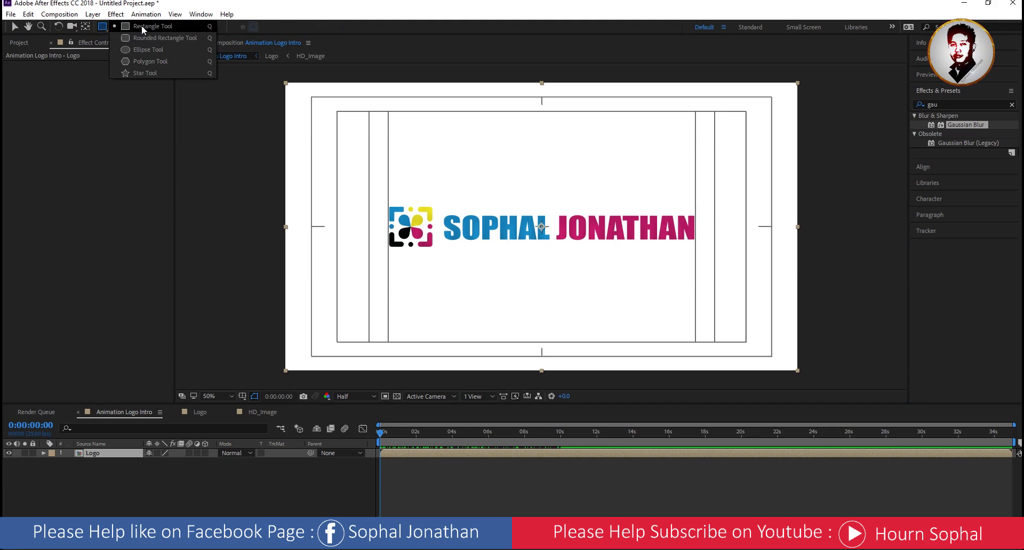
pyautogui.click(138, 26)
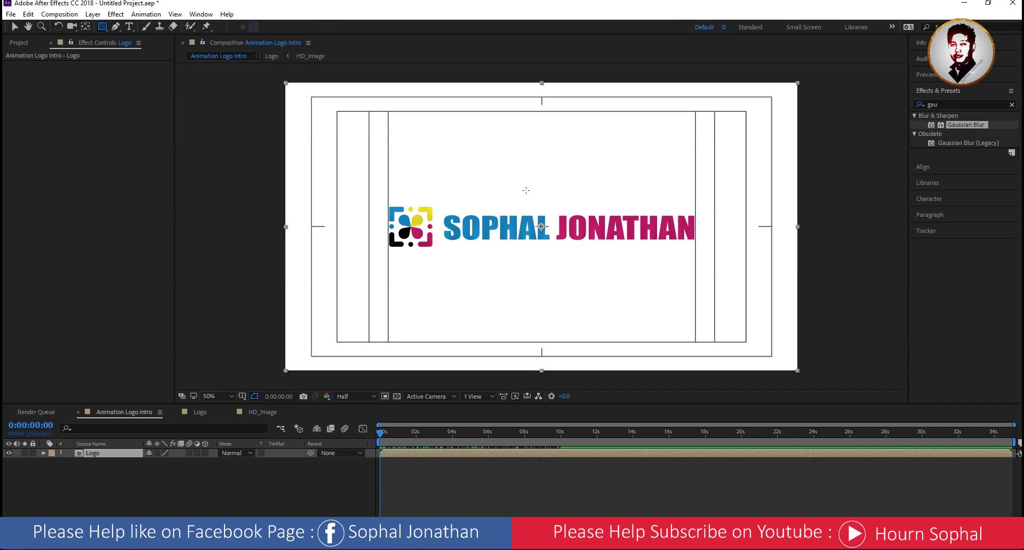
pyautogui.moveTo(526, 191); pyautogui.dragTo(571, 302)
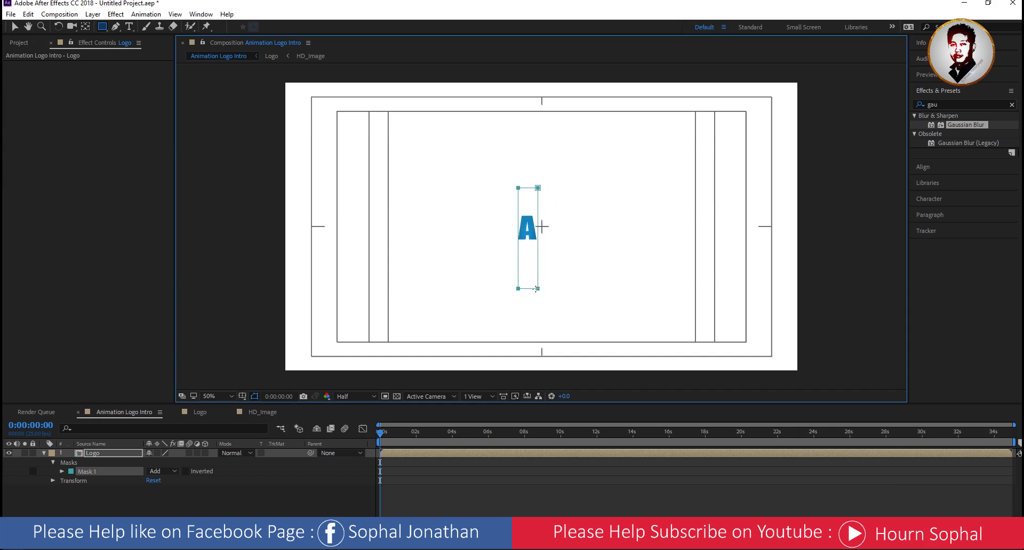
pyautogui.moveTo(534, 288); pyautogui.dragTo(544, 285)
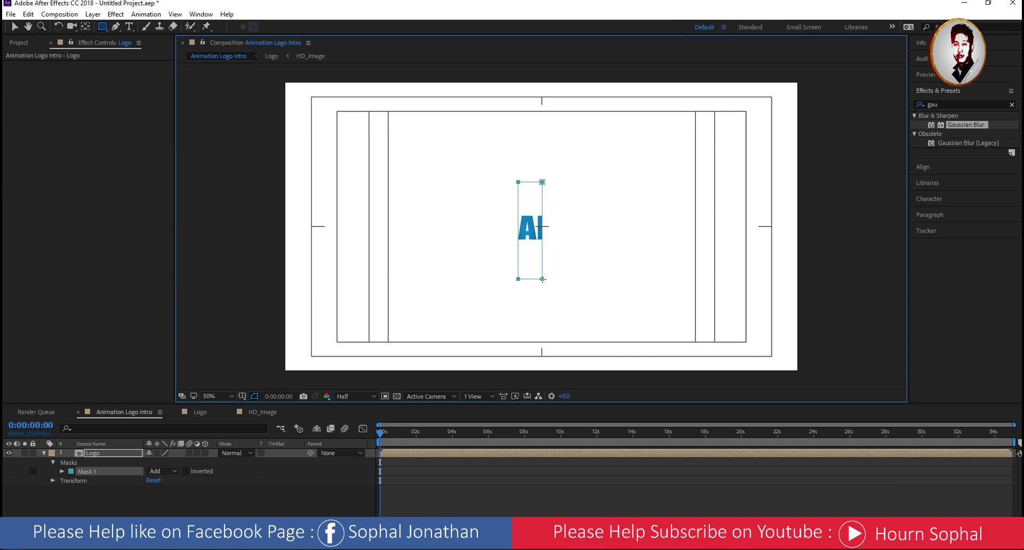
pyautogui.moveTo(541, 284); pyautogui.dragTo(565, 278)
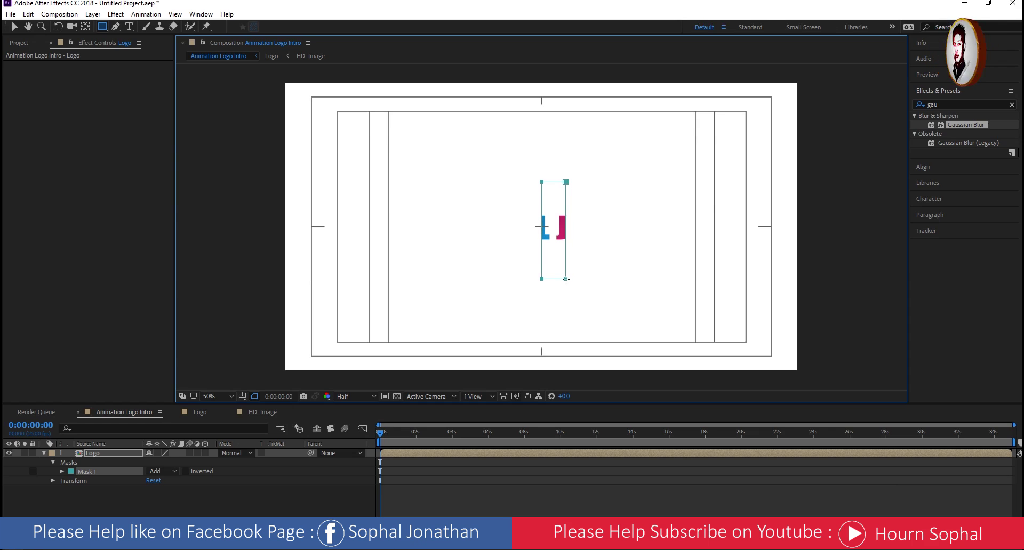
# Draw Mask 2 as a second adjacent vertical strip on the Logo layer
pyautogui.press('h')
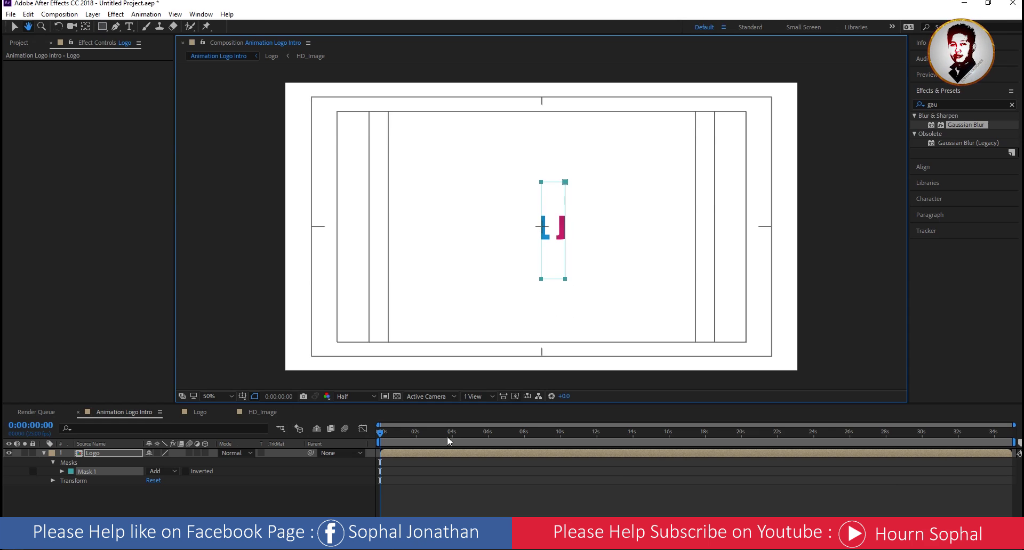
pyautogui.click(102, 26)
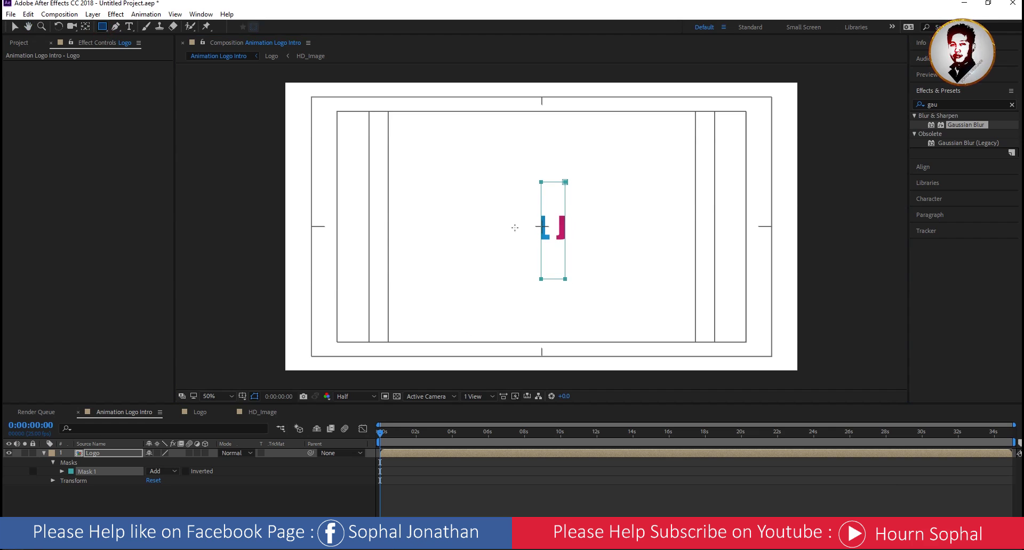
pyautogui.moveTo(540, 181)
pyautogui.mouseDown()
pyautogui.moveTo(499, 290)
pyautogui.moveTo(513, 280)
pyautogui.mouseUp()
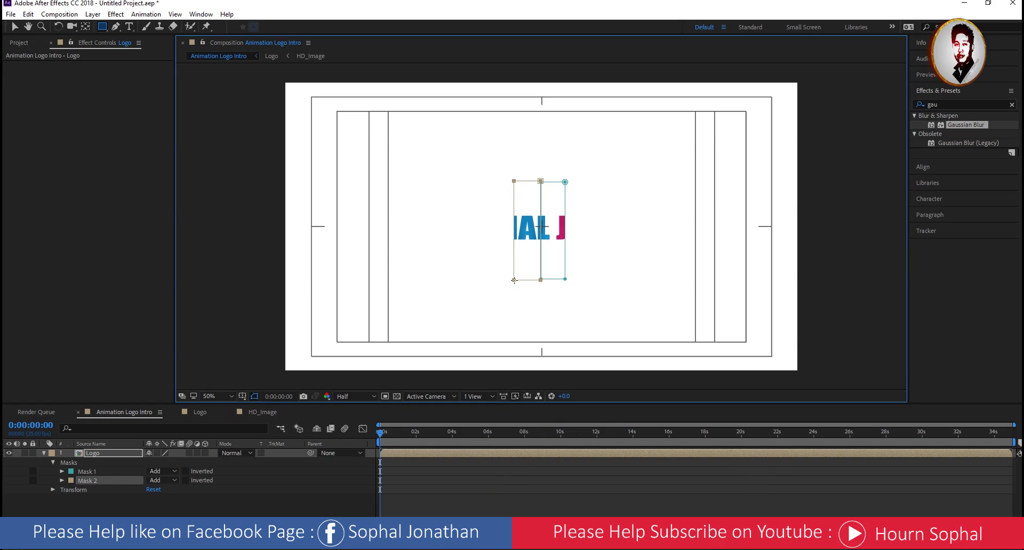
# Nudge the strip mask's edge slightly right on the logo
pyautogui.scroll(4, 546, 243)
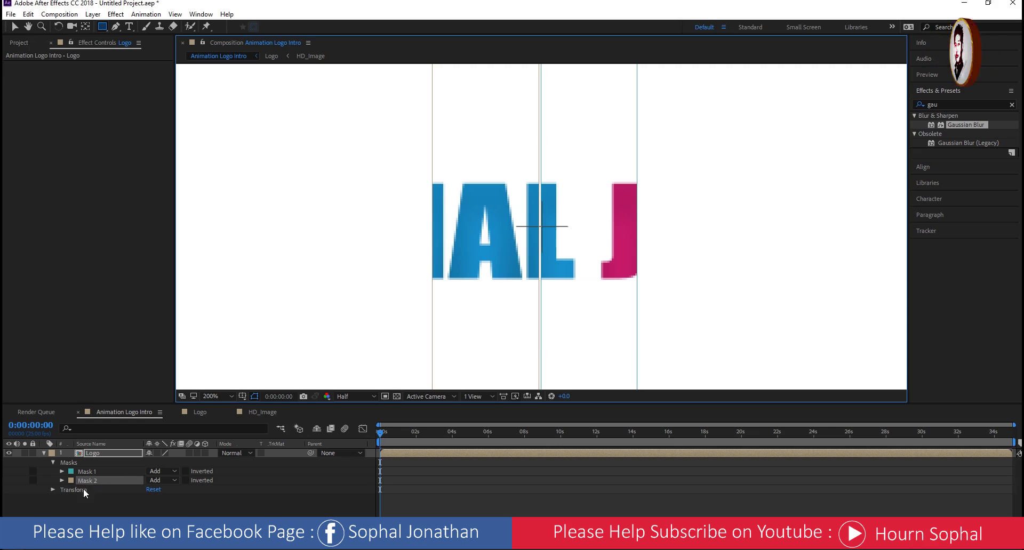
pyautogui.click(255, 397)
pyautogui.click(255, 397)
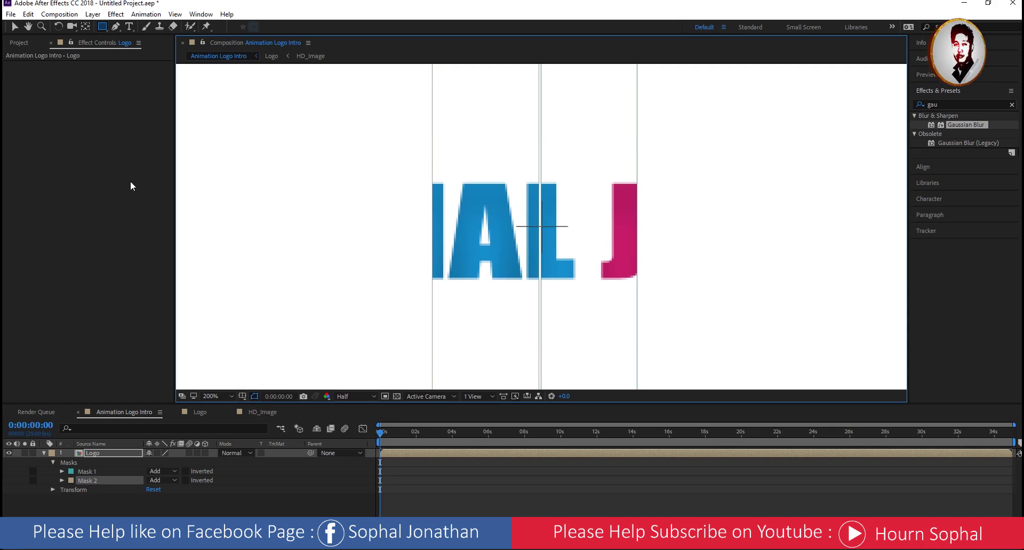
pyautogui.click(14, 27)
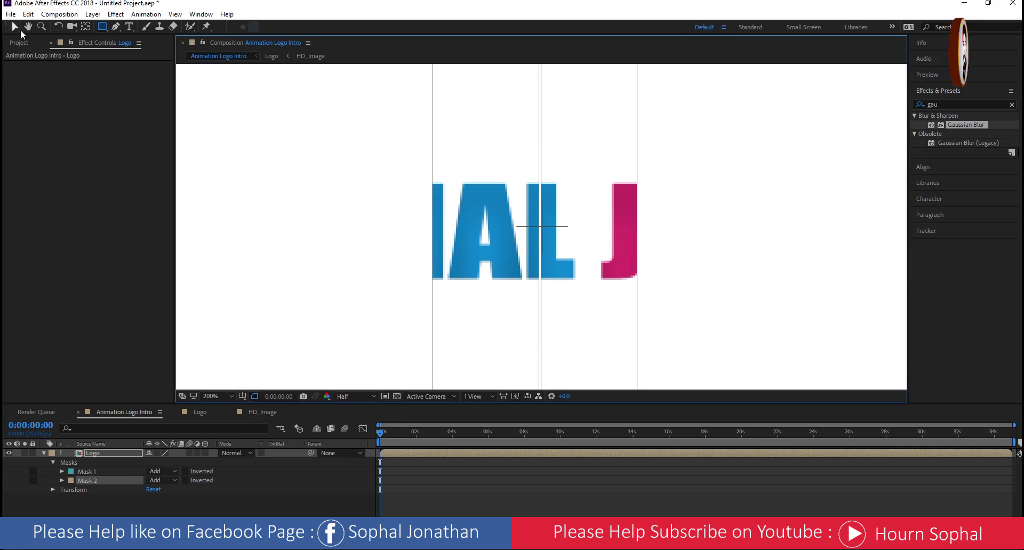
pyautogui.click(539, 260)
pyautogui.moveTo(540, 244); pyautogui.dragTo(541, 247)
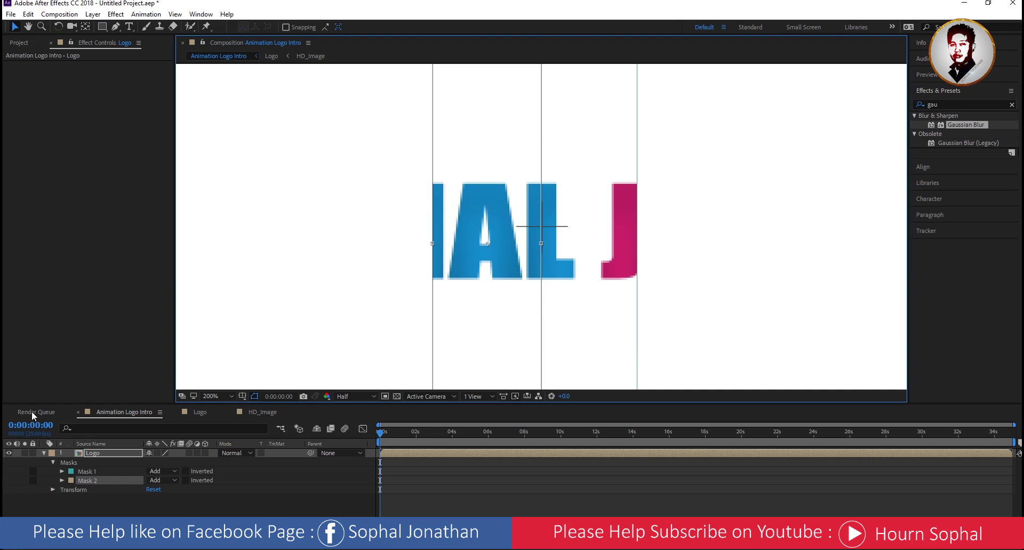
# Zoom the viewer to 100% and collapse the Logo layer's masks
pyautogui.press(',')
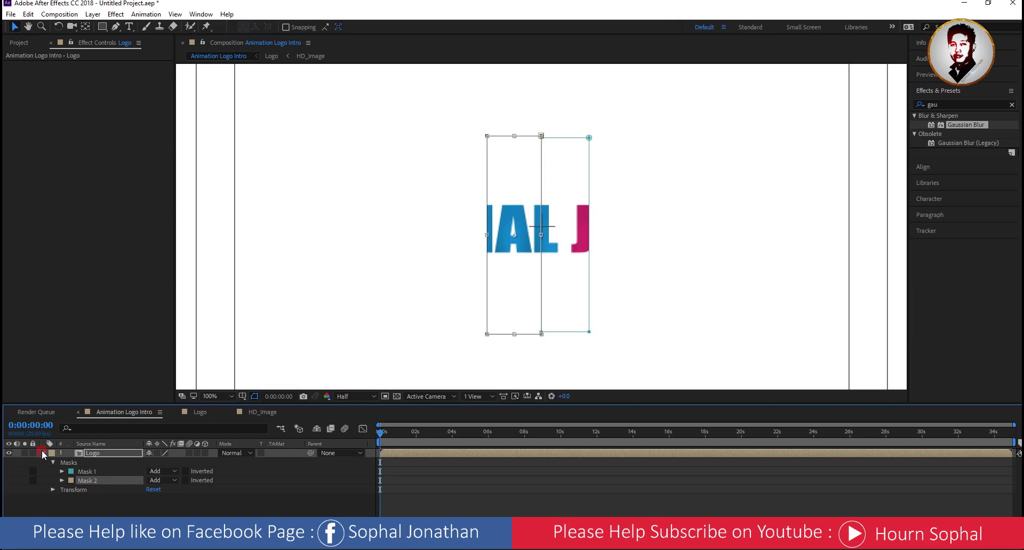
pyautogui.click(43, 453)
pyautogui.click(94, 454)
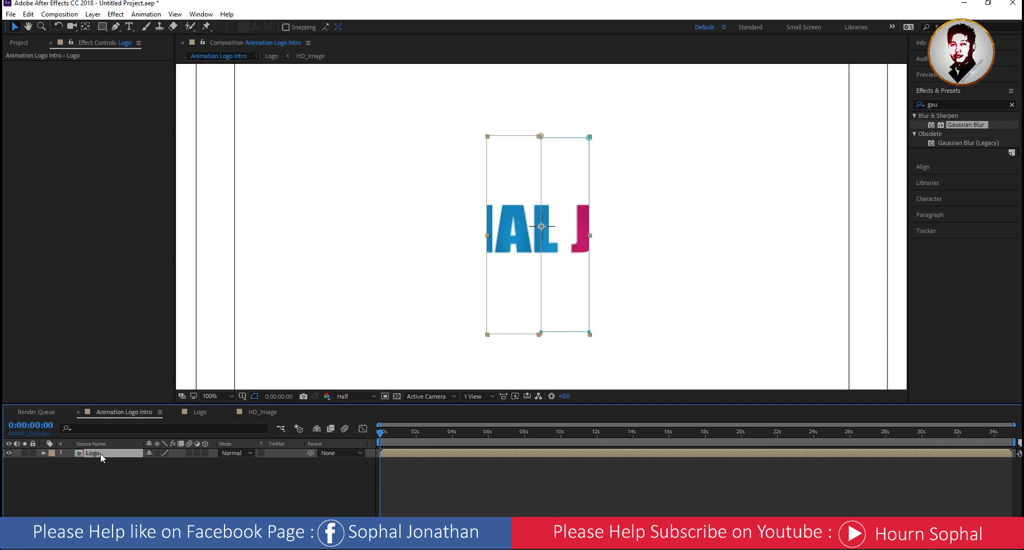
pyautogui.click(28, 14)
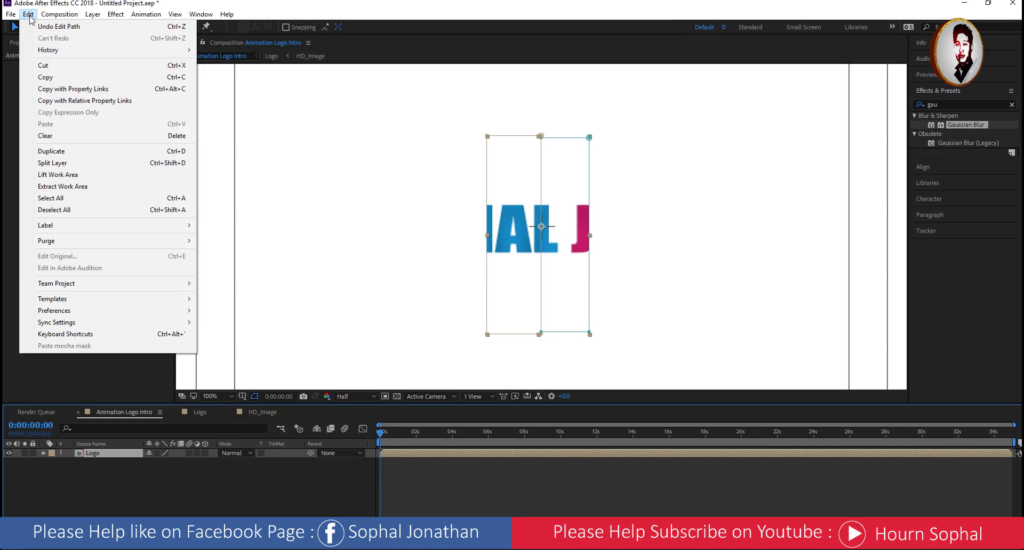
# Duplicate the Logo layer and slide the copy's Mask 1 right to reveal JO
pyautogui.click(66, 156)
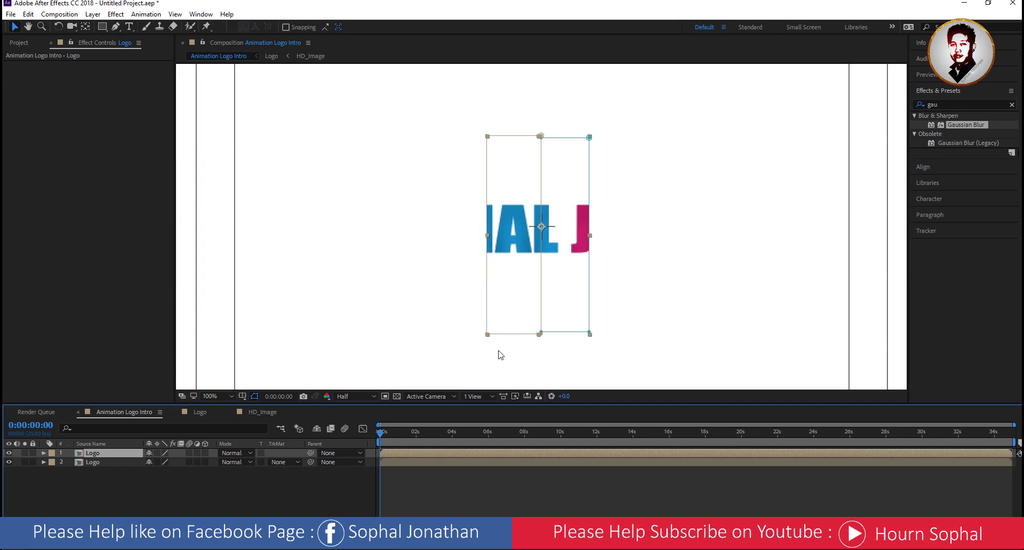
pyautogui.click(43, 453)
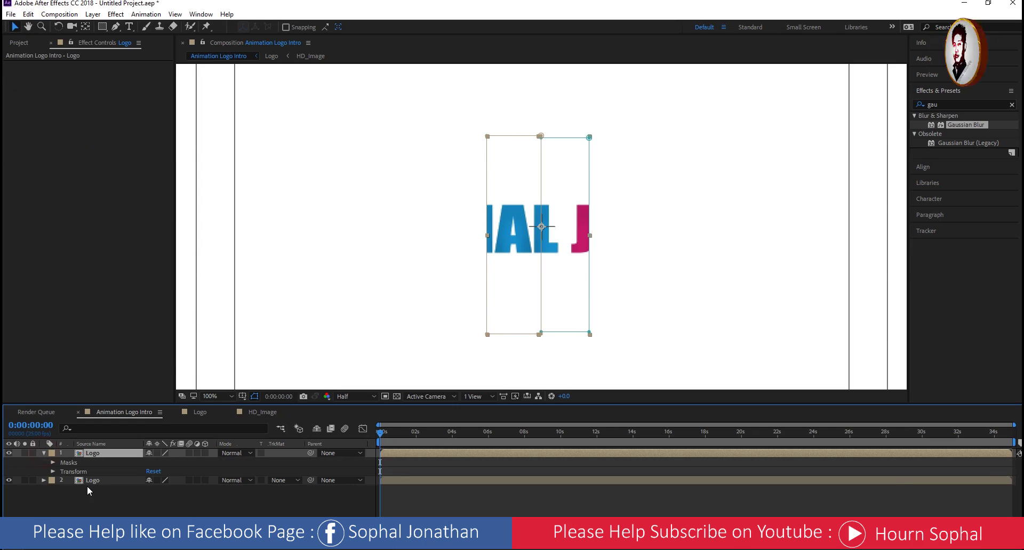
pyautogui.click(52, 462)
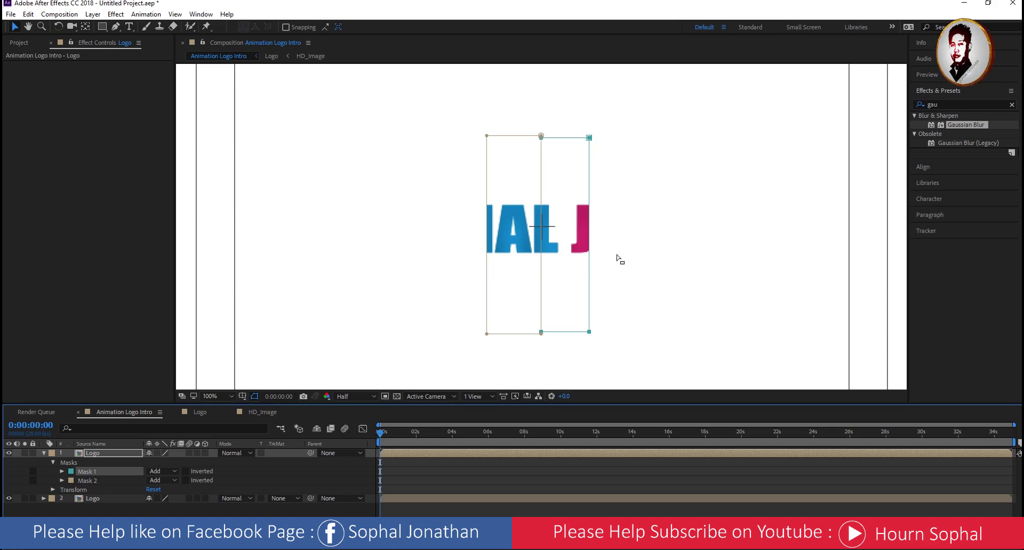
pyautogui.doubleClick(583, 256)
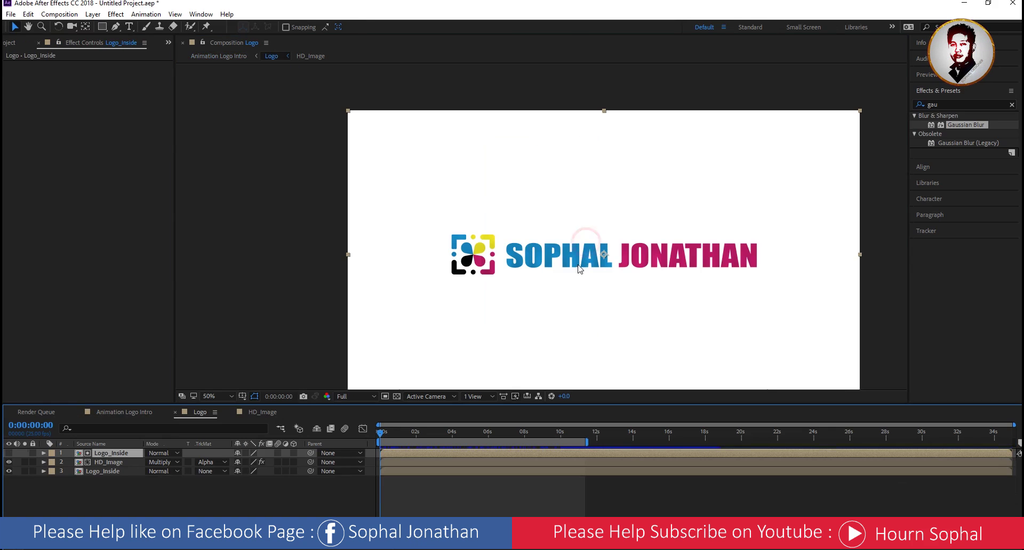
pyautogui.click(102, 412)
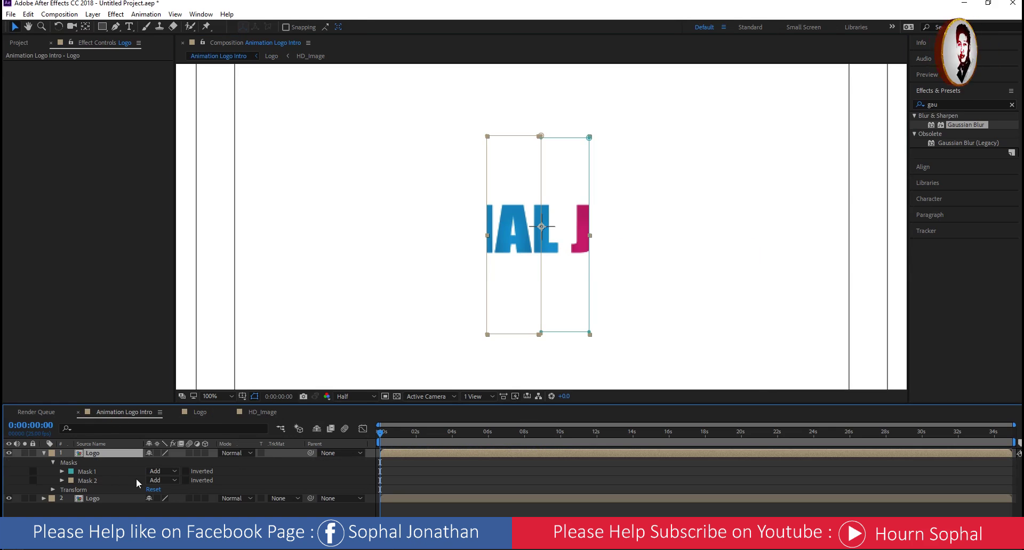
pyautogui.click(588, 271)
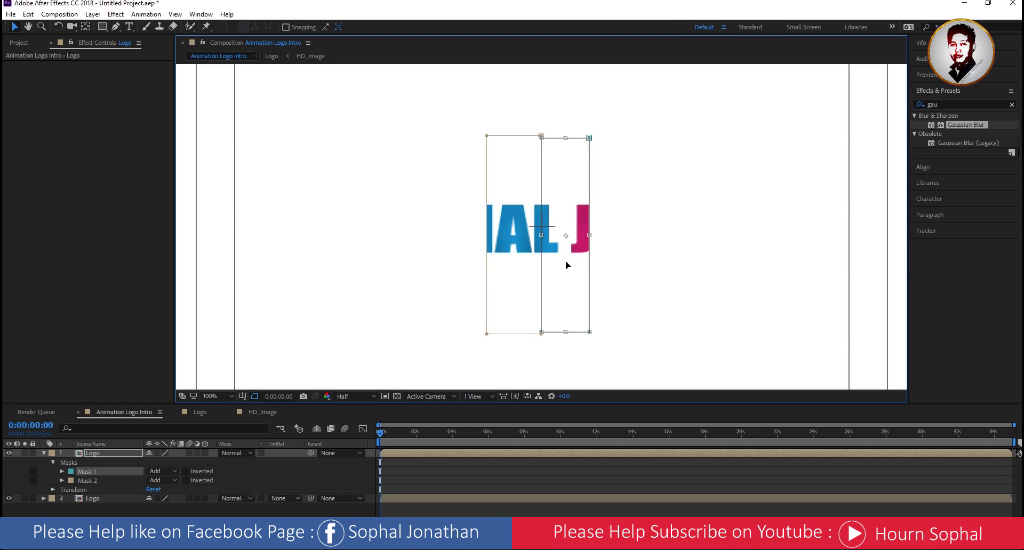
pyautogui.moveTo(560, 265)
pyautogui.mouseDown()
pyautogui.moveTo(625, 264)
pyautogui.moveTo(606, 285)
pyautogui.mouseUp()
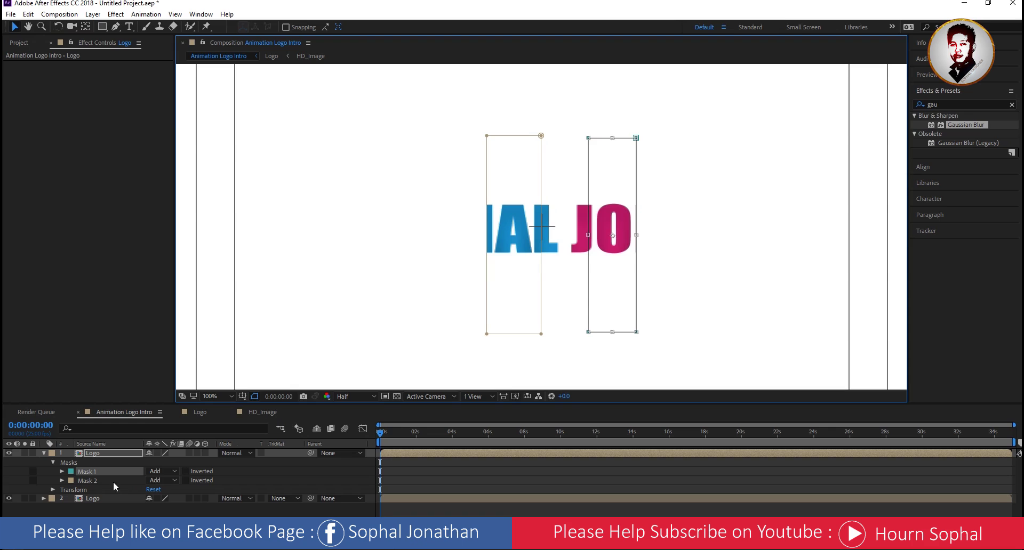
# Slide the copy's Mask 2 left to reveal PH, widening the slice to 'PHAL JO'
pyautogui.click(113, 483)
pyautogui.doubleClick(539, 280)
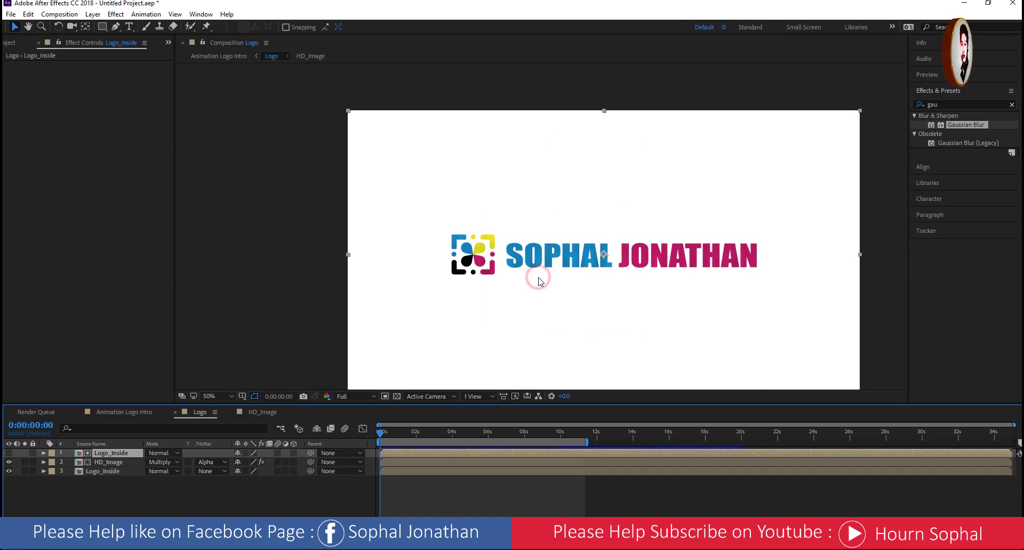
pyautogui.click(114, 412)
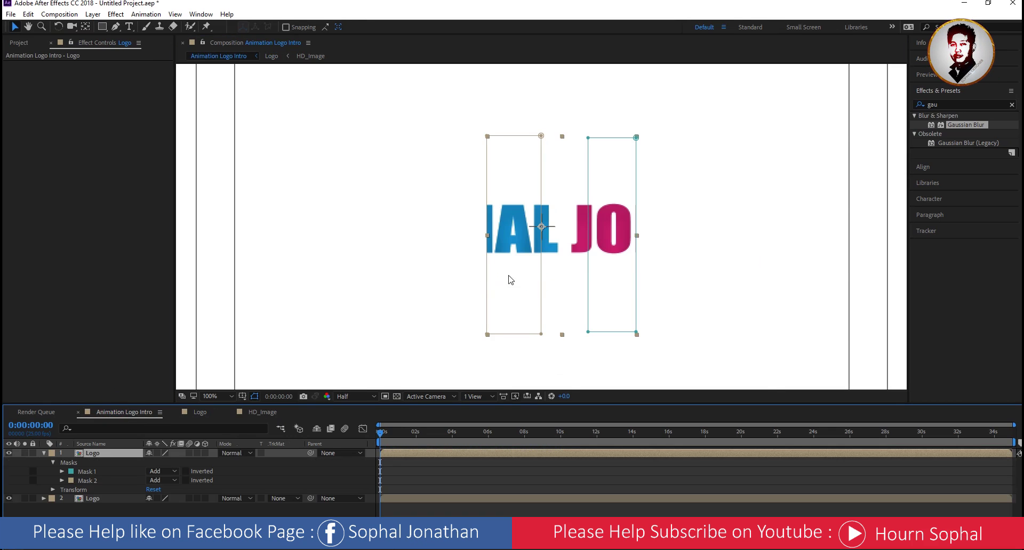
pyautogui.click(540, 277)
pyautogui.doubleClick(540, 278)
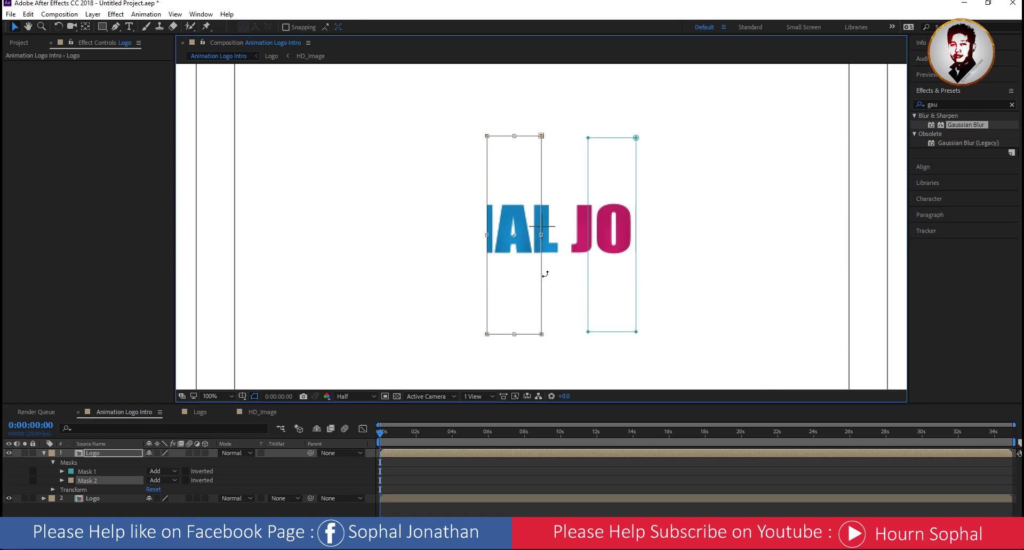
pyautogui.moveTo(525, 282)
pyautogui.mouseDown()
pyautogui.moveTo(451, 283)
pyautogui.moveTo(477, 276)
pyautogui.mouseUp()
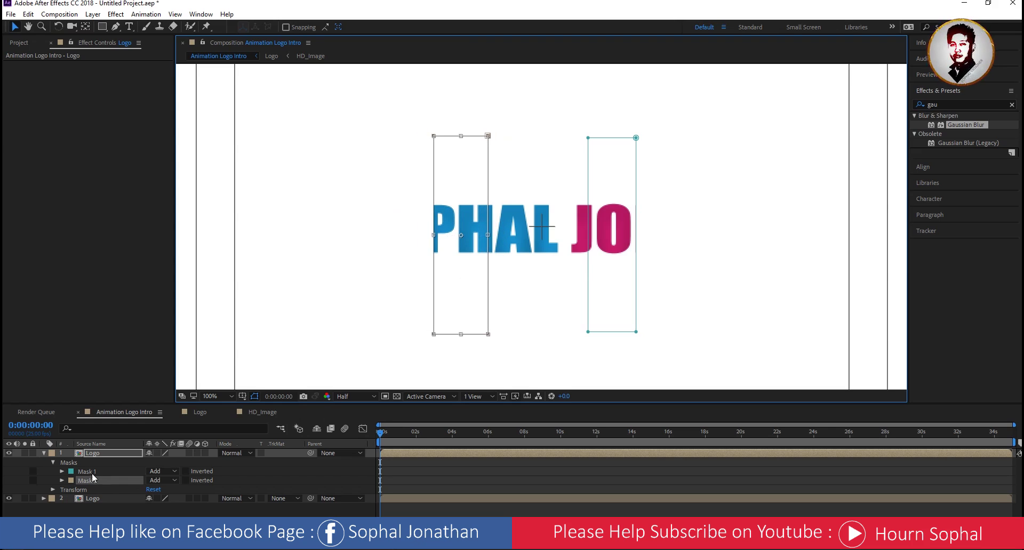
pyautogui.click(45, 454)
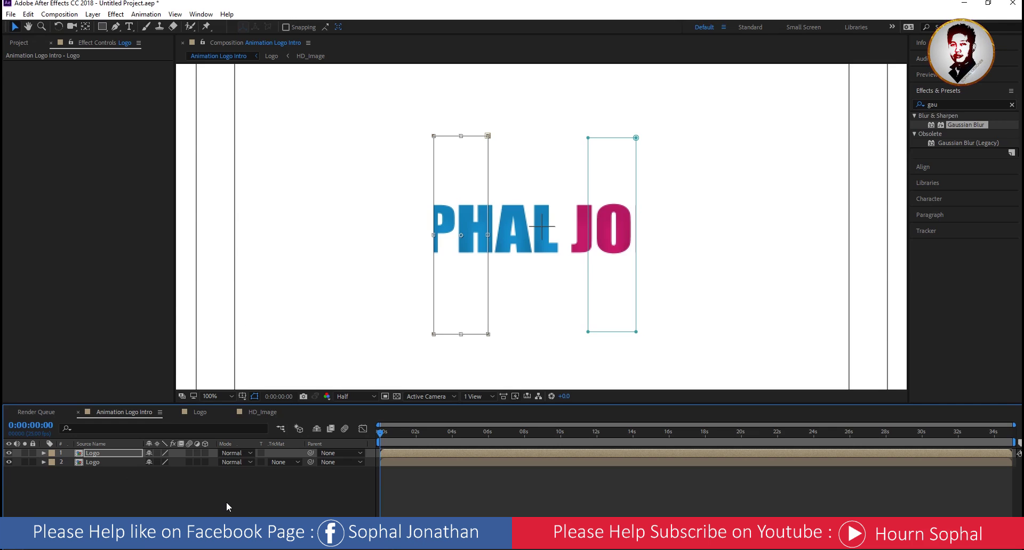
# Duplicate the top Logo layer and slide its strip masks to reveal JONA and O
pyautogui.hotkey('ctrl', 'd')
pyautogui.press('m')
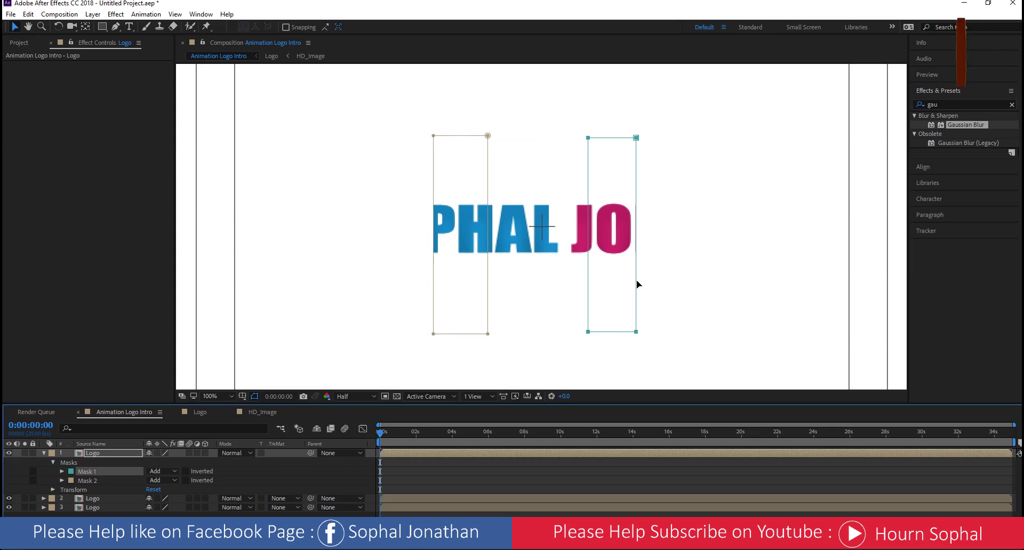
pyautogui.moveTo(636, 284); pyautogui.dragTo(667, 286)
pyautogui.click(489, 297)
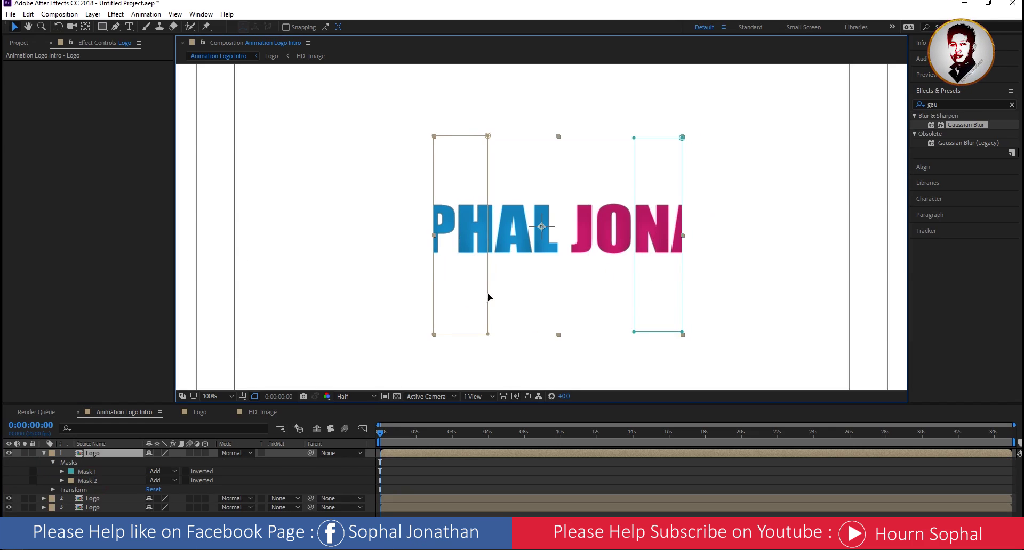
pyautogui.moveTo(489, 283); pyautogui.dragTo(421, 299)
# Duplicate the Logo layer again and slide its masks to reveal JONAT and S
pyautogui.hotkey('ctrl', 'd')
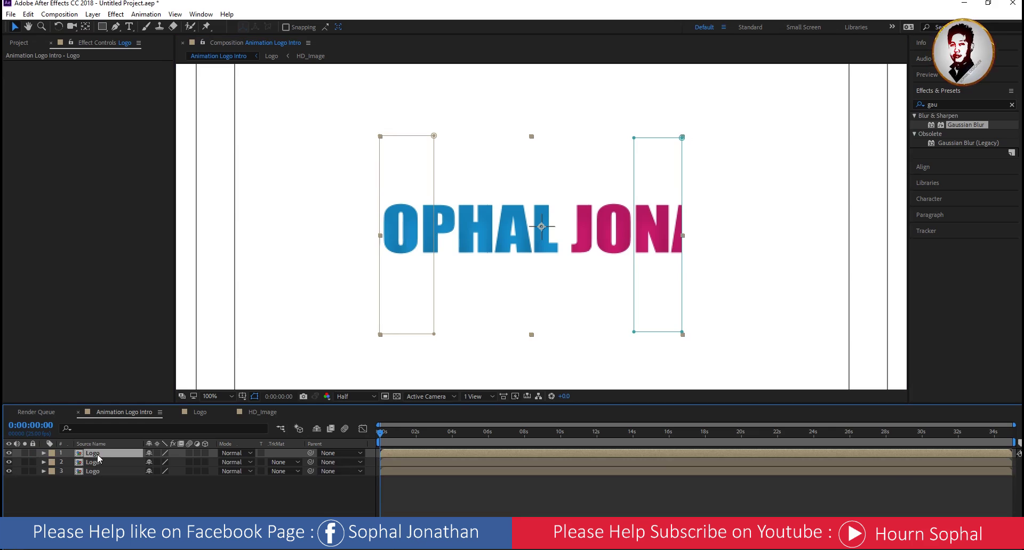
pyautogui.click(53, 462)
pyautogui.click(87, 471)
pyautogui.moveTo(660, 296); pyautogui.dragTo(706, 289)
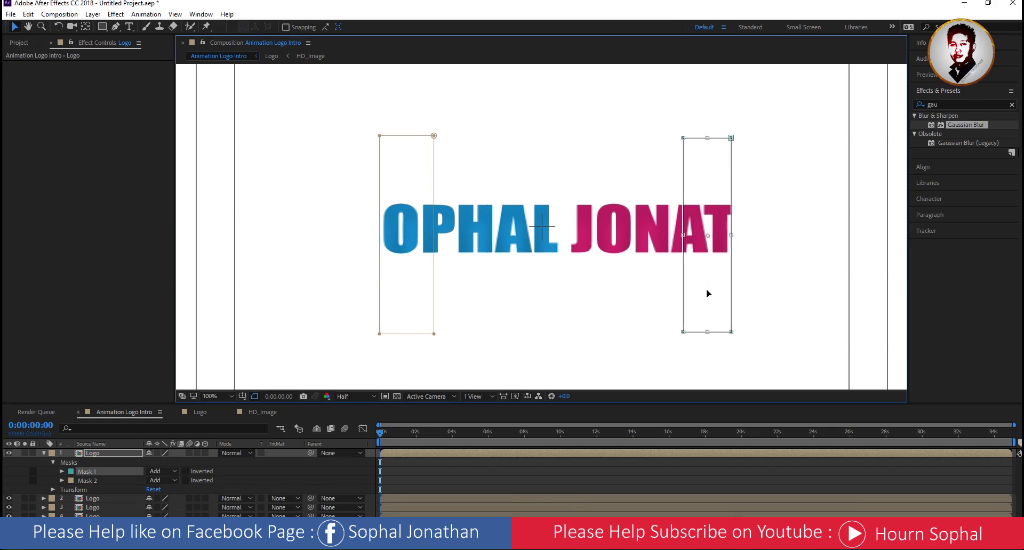
pyautogui.click(87, 481)
pyautogui.moveTo(379, 299); pyautogui.dragTo(329, 301)
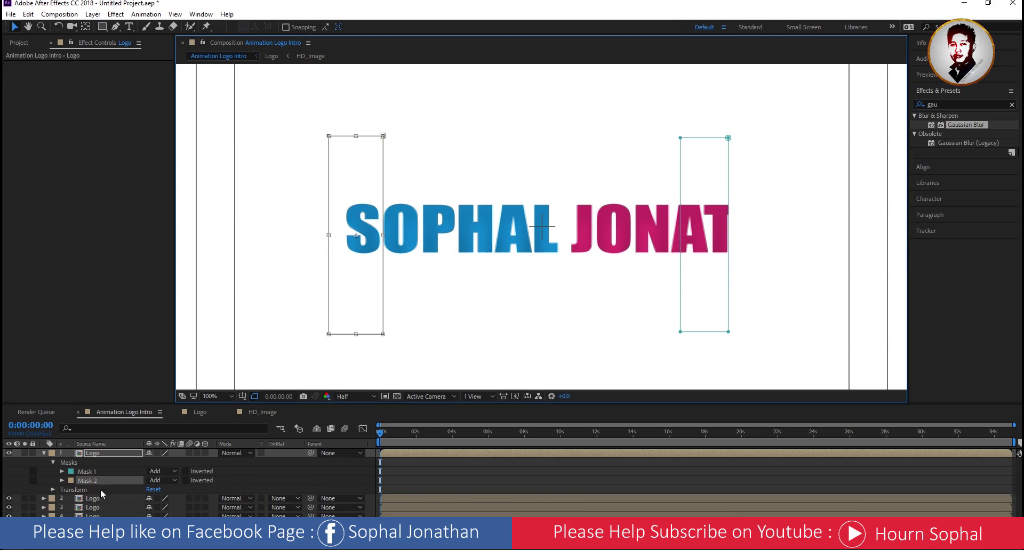
# Widen the strip masks to reveal JONATH and cover the logo icon
pyautogui.click(86, 471)
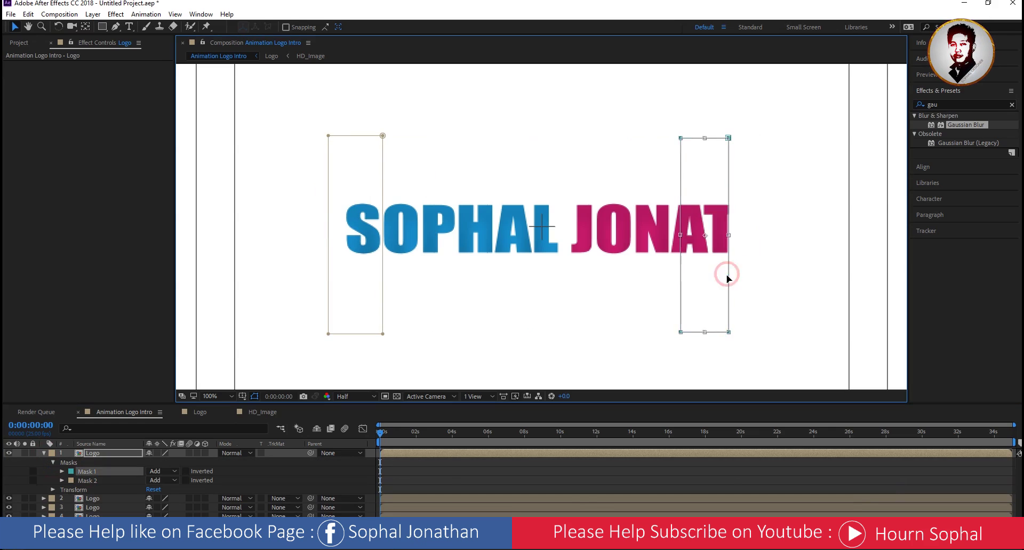
pyautogui.moveTo(728, 277); pyautogui.dragTo(774, 274)
pyautogui.click(87, 481)
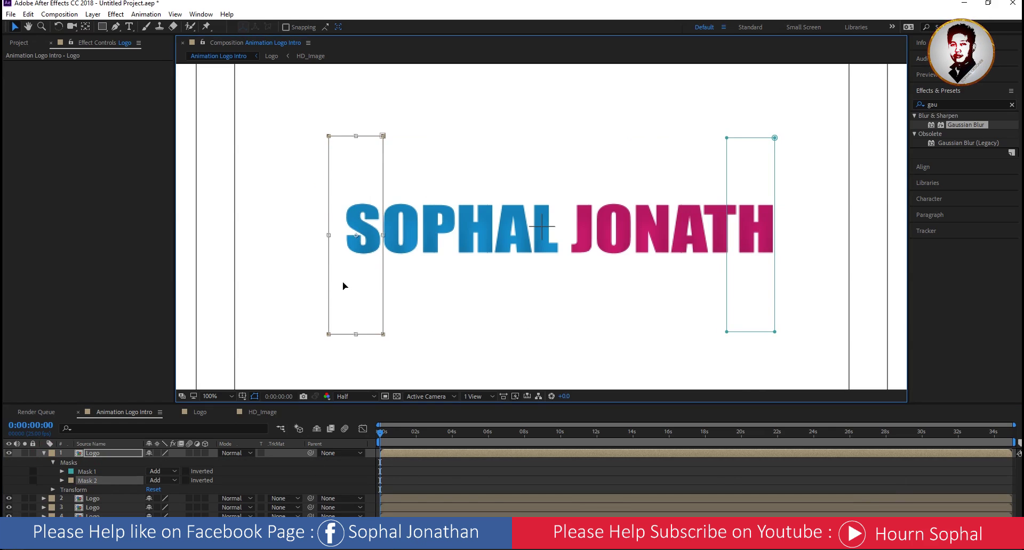
pyautogui.moveTo(342, 286); pyautogui.dragTo(299, 285)
# On the top Logo layer, extend the masks to reveal JONATHA and more of the icon
pyautogui.click(46, 455)
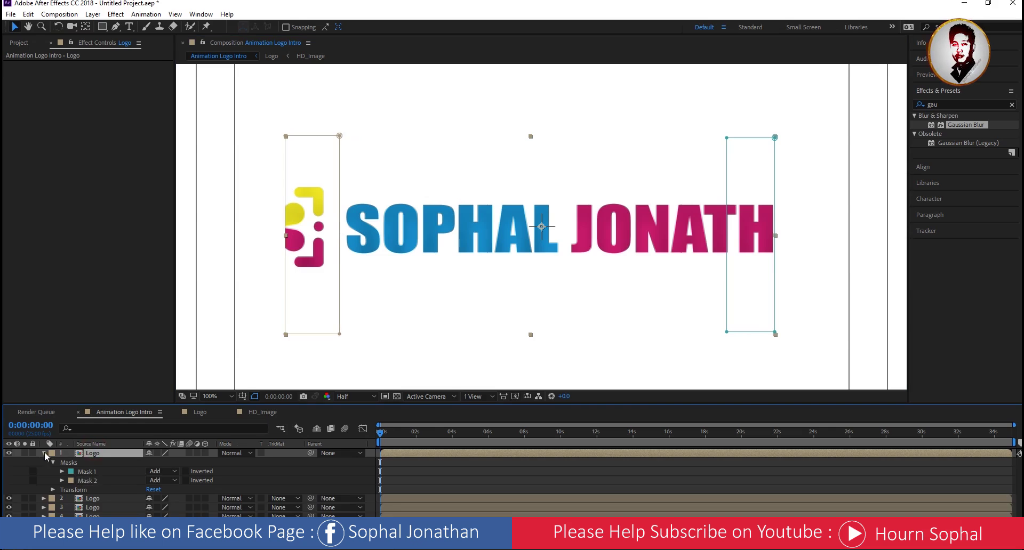
pyautogui.click(775, 262)
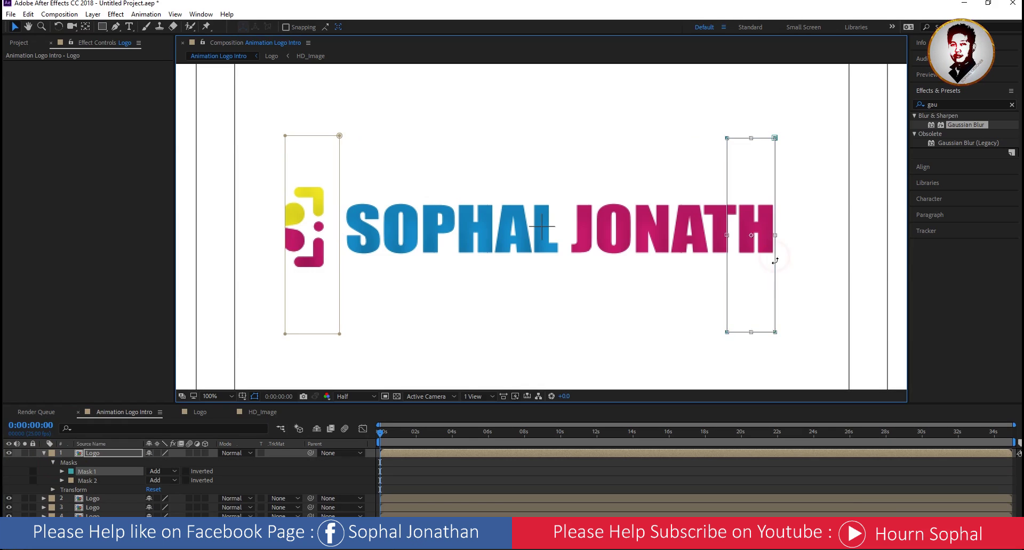
pyautogui.moveTo(745, 281); pyautogui.dragTo(791, 280)
pyautogui.click(337, 302)
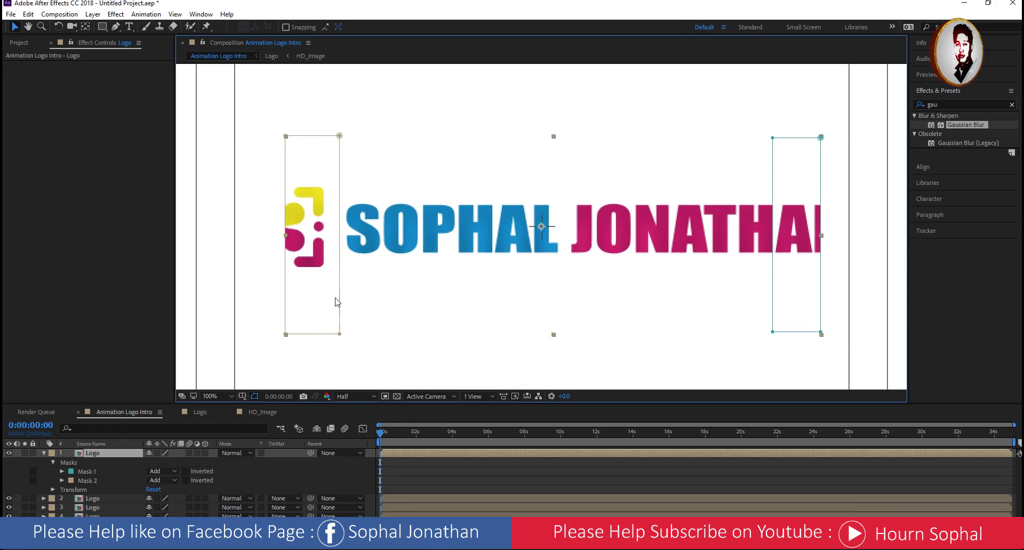
pyautogui.moveTo(337, 302); pyautogui.dragTo(289, 302)
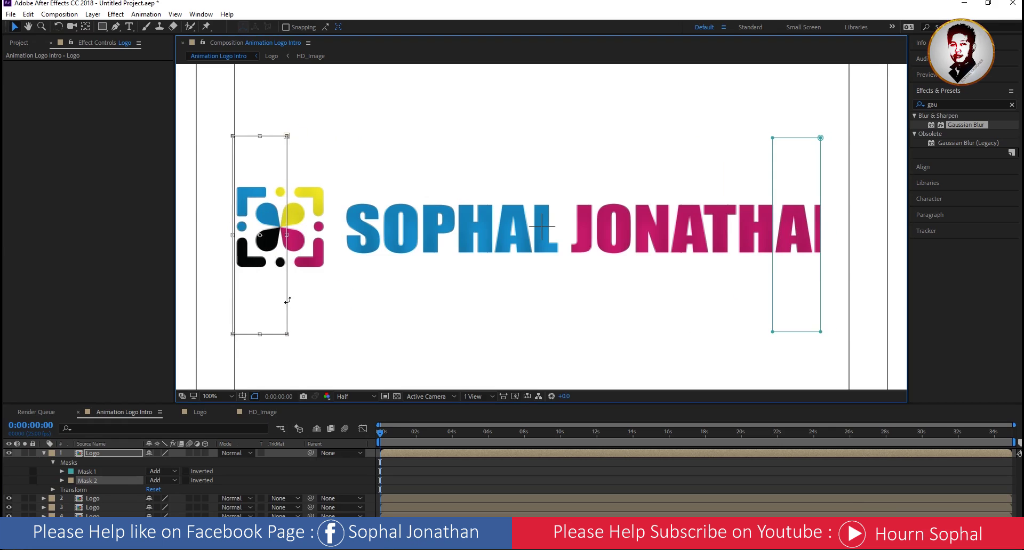
# Extend the top layer's masks to reveal JONATHAN and the full icon, then collapse layer 1
pyautogui.click(44, 453)
pyautogui.click(44, 453)
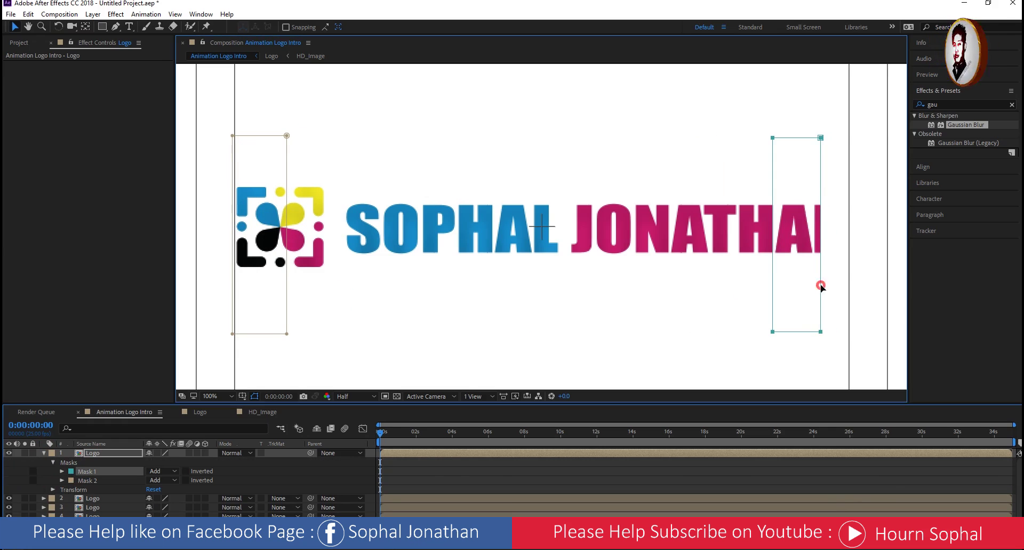
pyautogui.moveTo(818, 286); pyautogui.dragTo(868, 299)
pyautogui.click(94, 483)
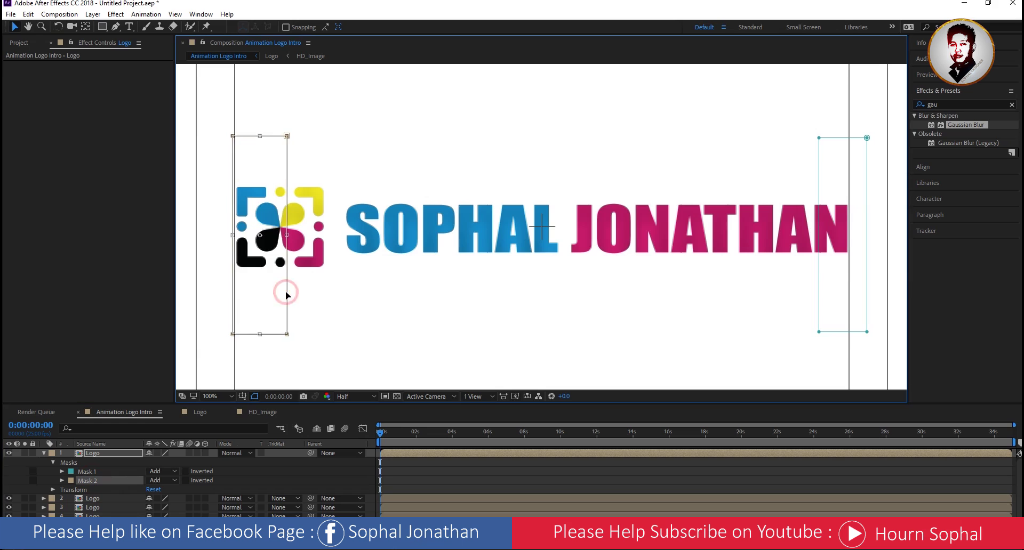
pyautogui.moveTo(286, 291); pyautogui.dragTo(267, 288)
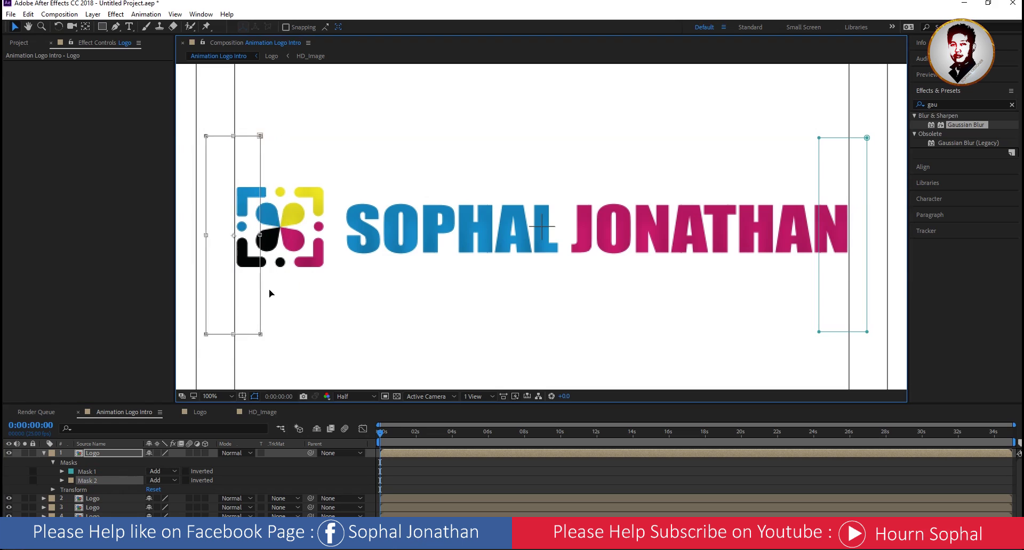
pyautogui.click(43, 453)
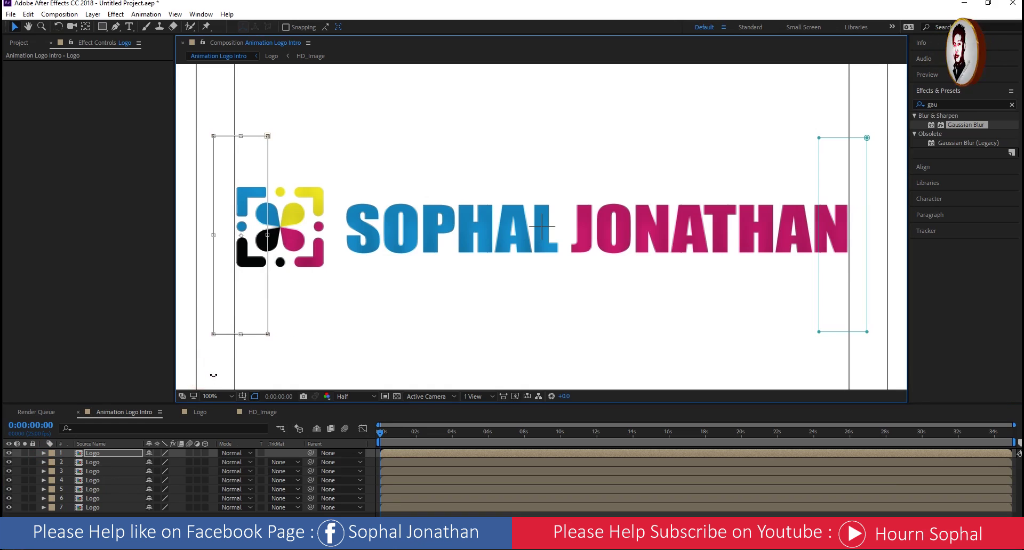
# Select Logo layers 1 through 7 in turn to check each strip
pyautogui.click(95, 454)
pyautogui.click(95, 462)
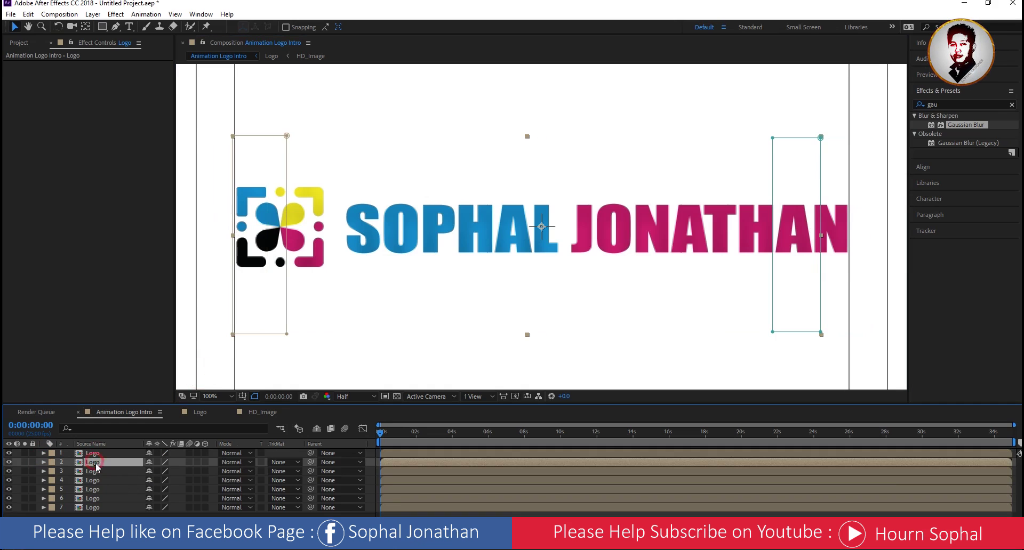
pyautogui.click(95, 473)
pyautogui.click(94, 481)
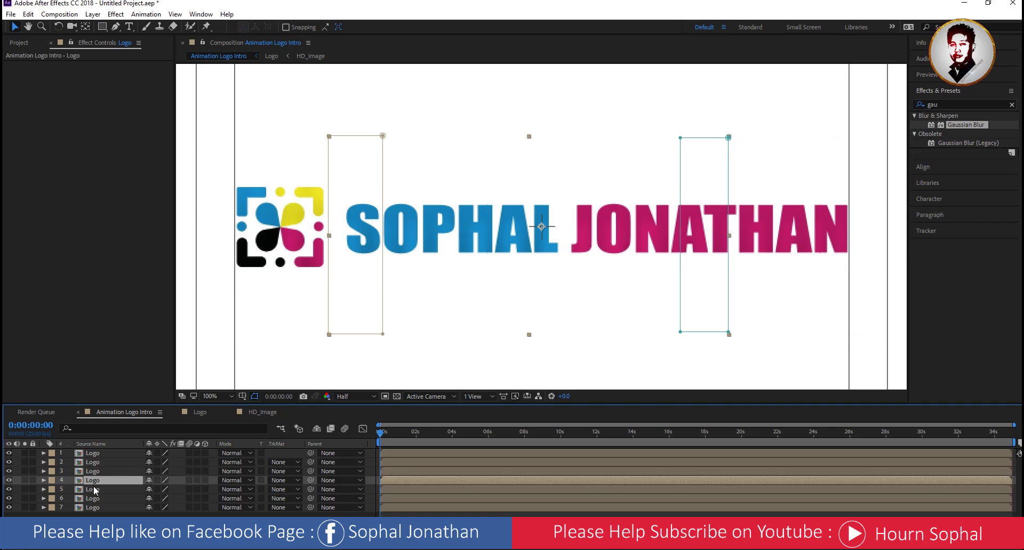
pyautogui.click(95, 490)
pyautogui.click(94, 498)
pyautogui.click(94, 507)
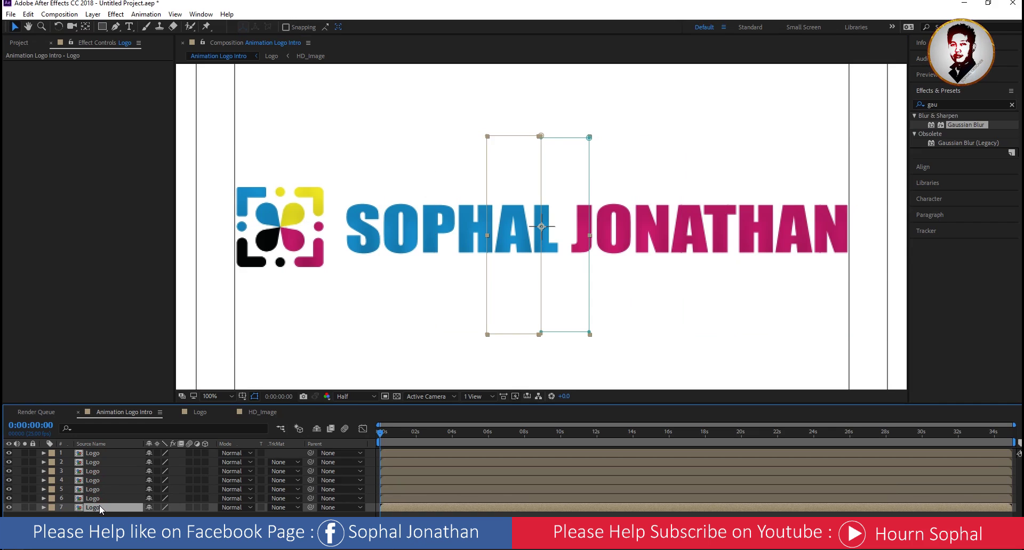
# Step back up to layer 1 and enable its Preserve Transparency, clipping the final N
pyautogui.click(93, 497)
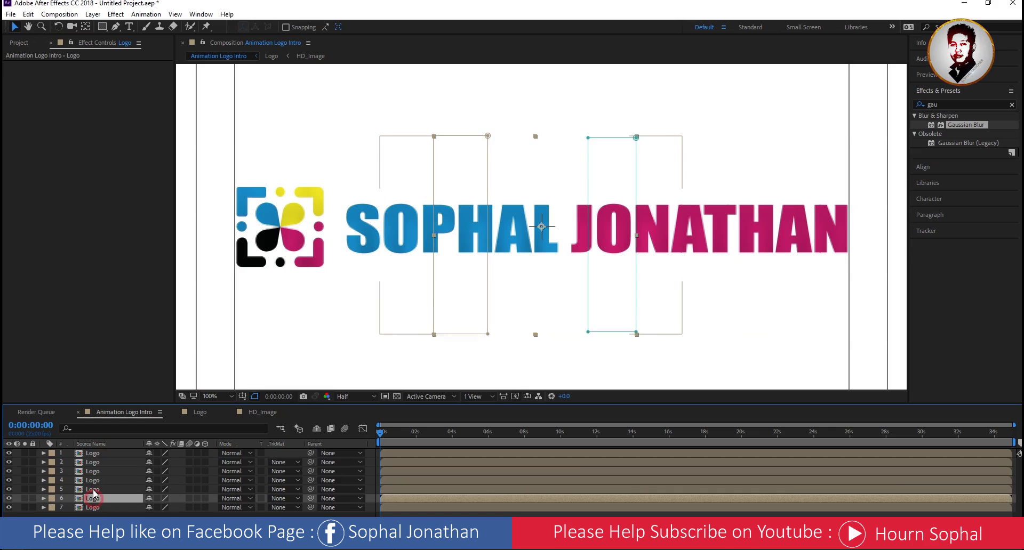
pyautogui.click(94, 489)
pyautogui.click(94, 481)
pyautogui.click(94, 471)
pyautogui.click(93, 463)
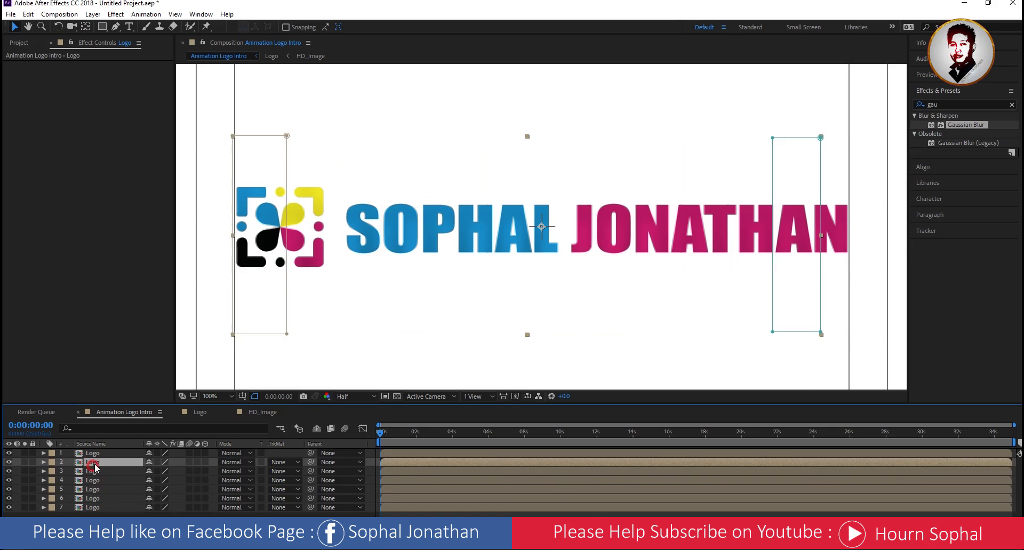
pyautogui.click(92, 454)
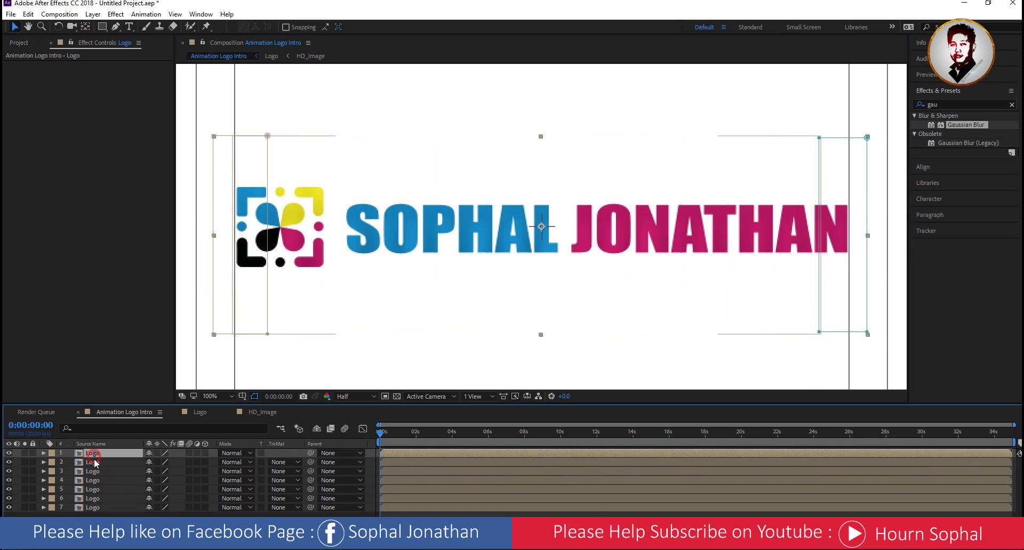
pyautogui.click(260, 453)
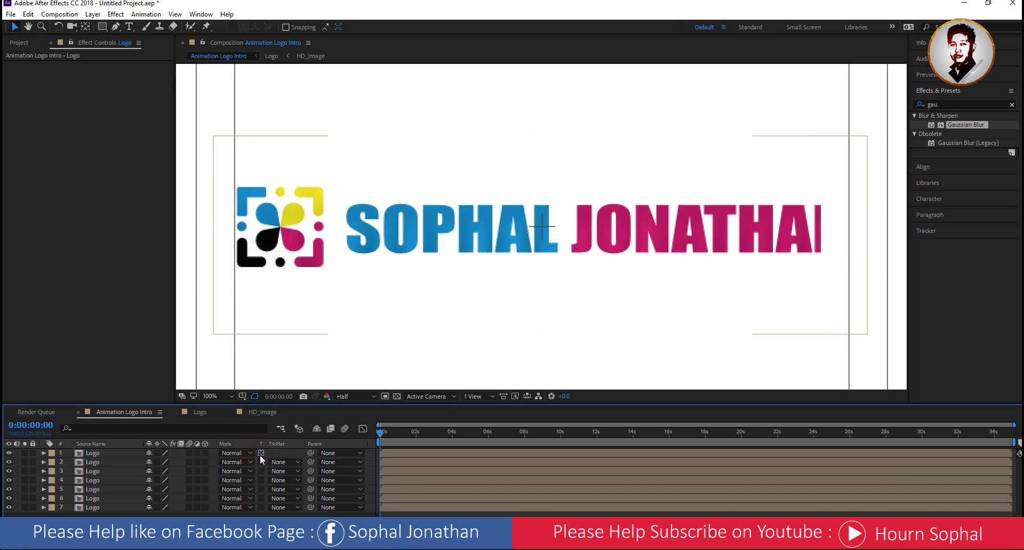
# Turn off layer 1's Preserve Transparency and switch all seven Logo layers to 3D
pyautogui.click(260, 453)
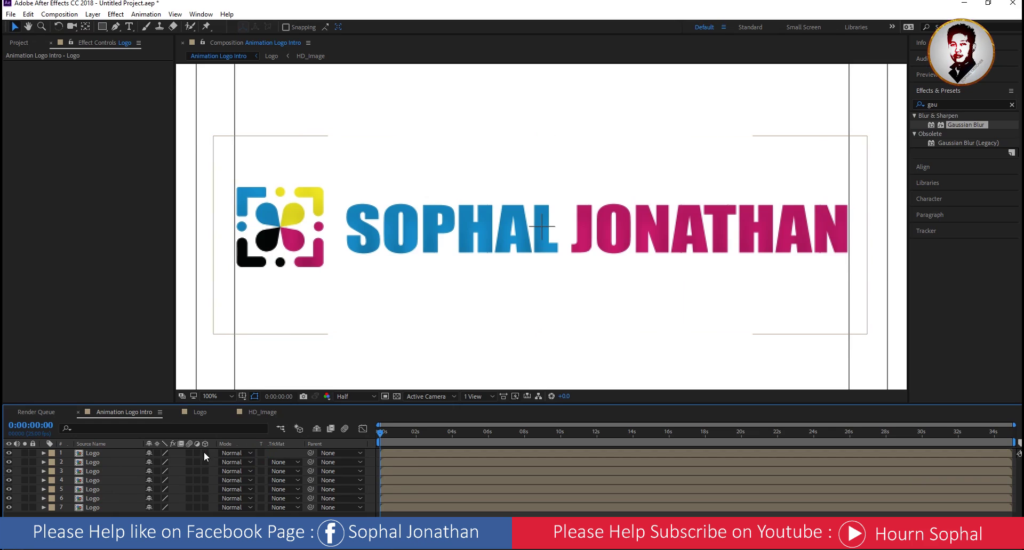
pyautogui.moveTo(204, 453); pyautogui.dragTo(205, 506)
pyautogui.click(508, 251)
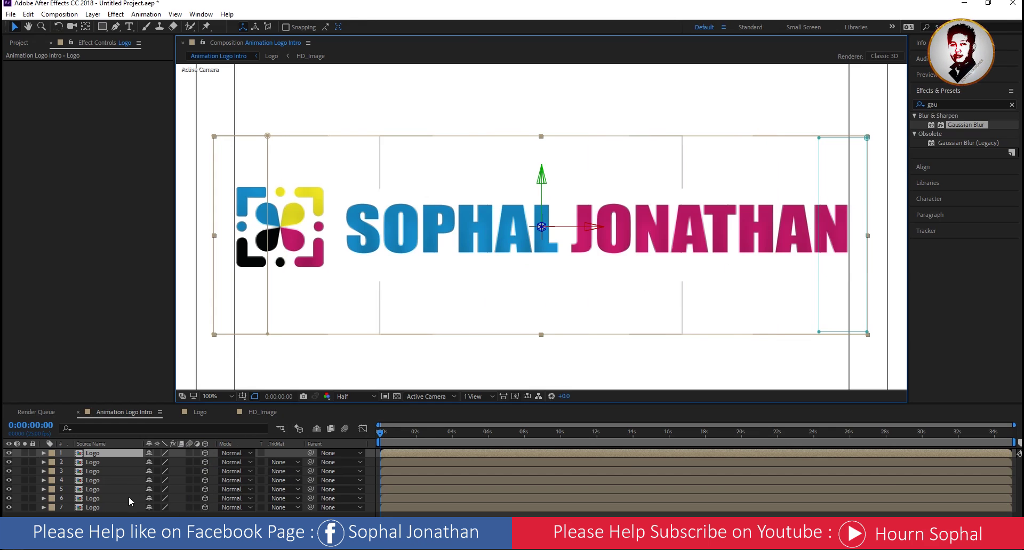
# Add a 0x+0.0° Y Rotation keyframe at 0s to all seven Logo layers, showing only keyframed rows
pyautogui.keyDown('shift'); pyautogui.click(92, 507); pyautogui.keyUp('shift')
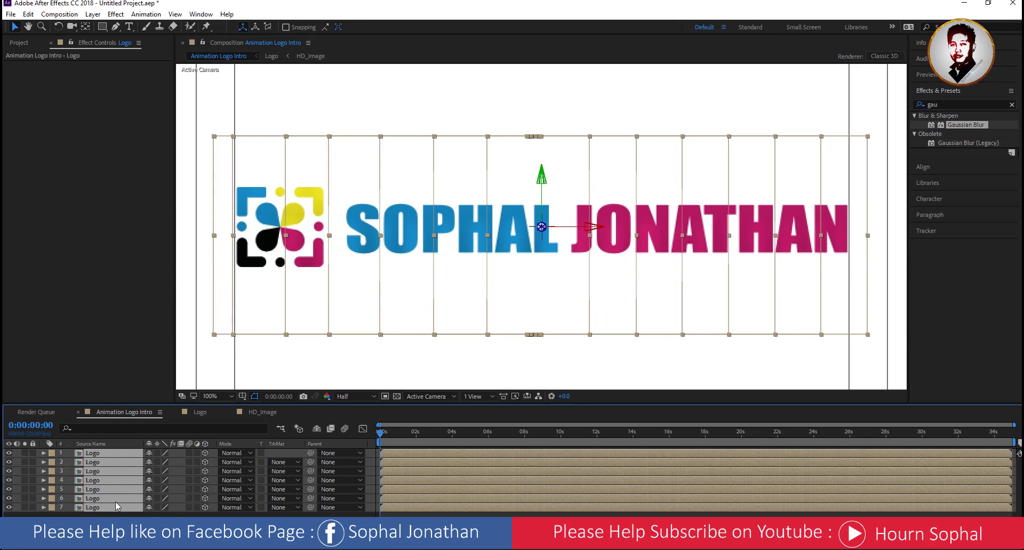
pyautogui.press('r')
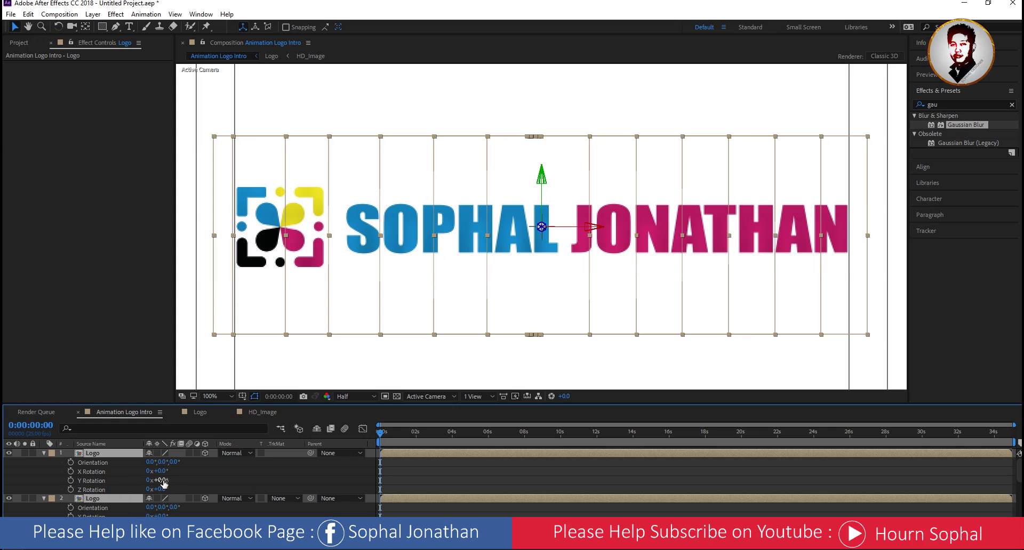
pyautogui.click(70, 480)
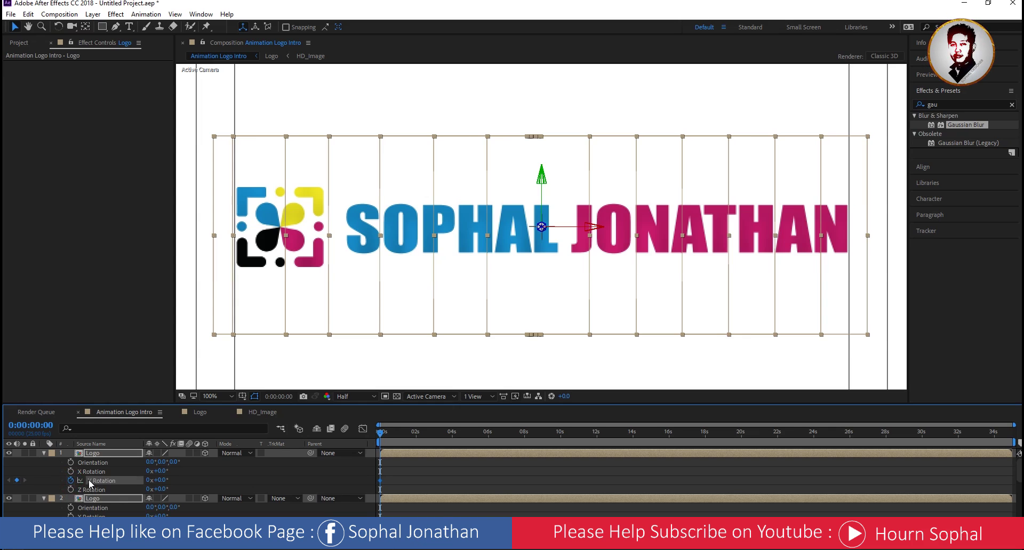
pyautogui.scroll(-3, 136, 493)
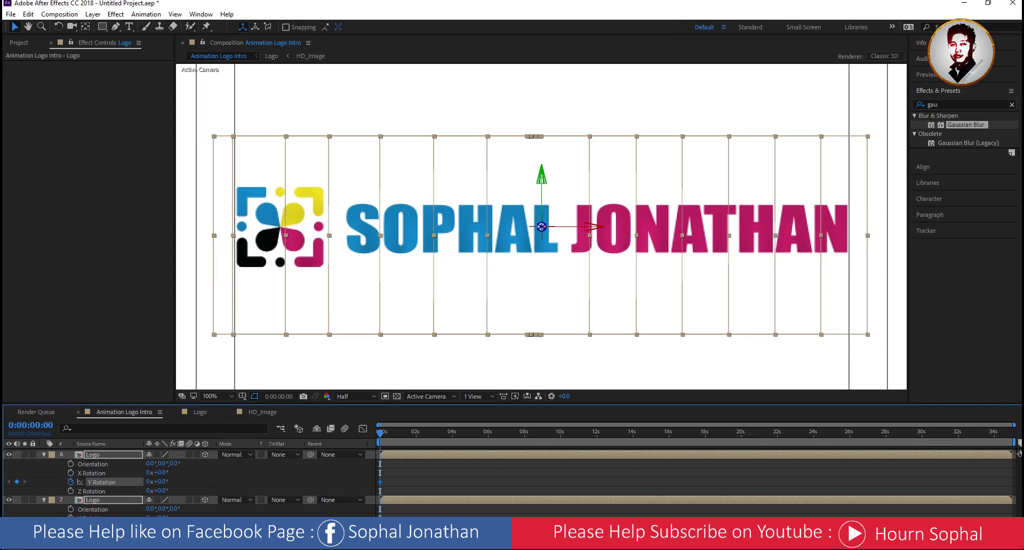
pyautogui.scroll(-2, 132, 492)
pyautogui.scroll(5, 130, 487)
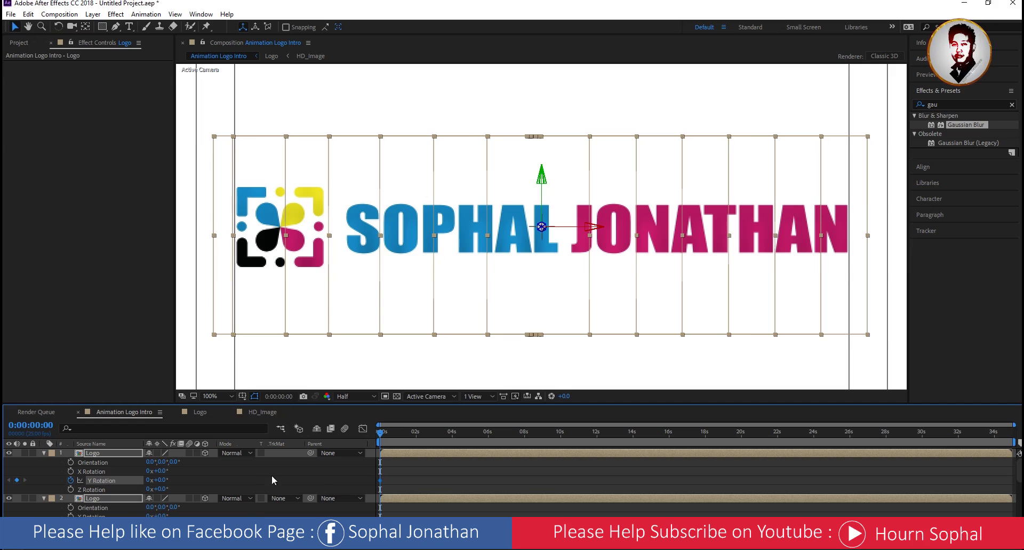
pyautogui.hotkey('ctrl', '`')
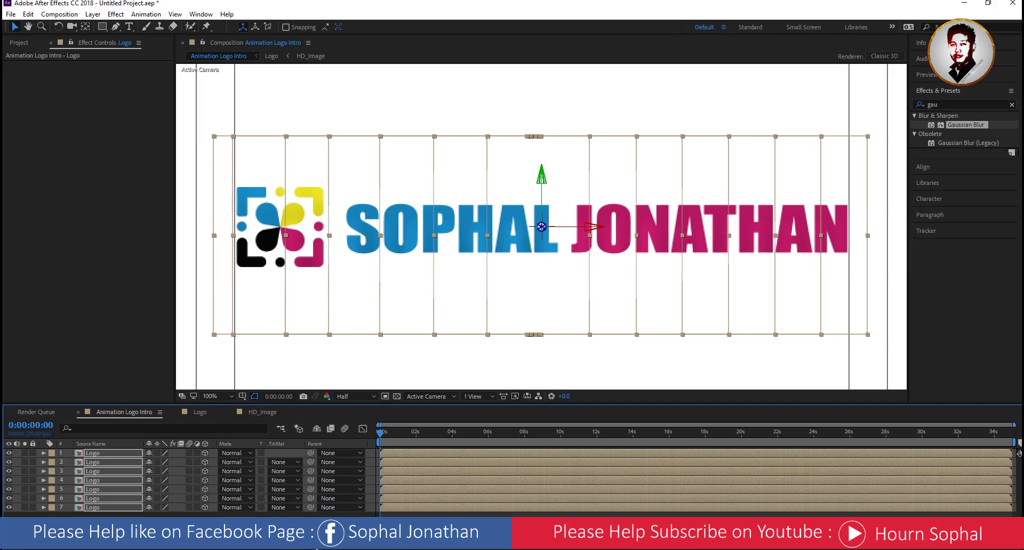
pyautogui.press('u')
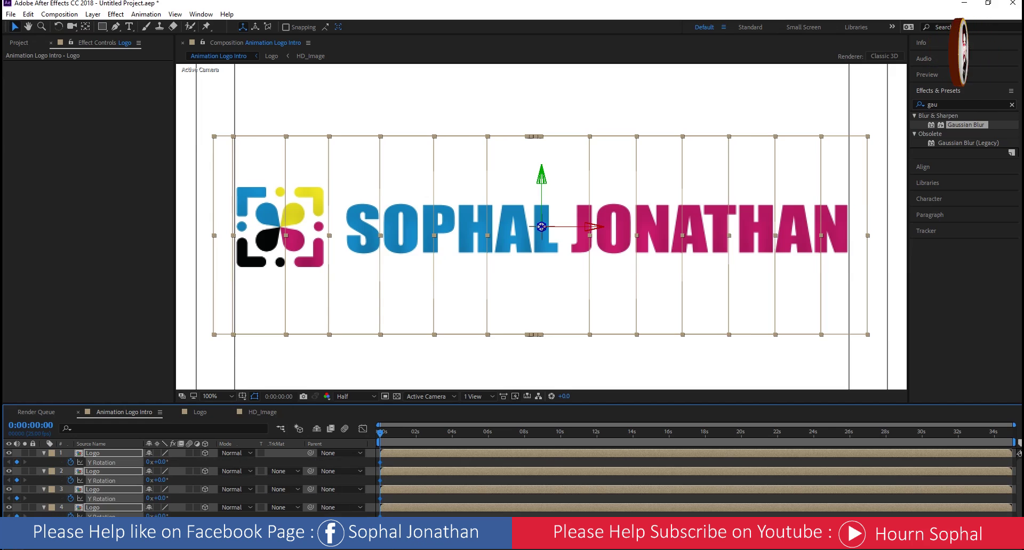
pyautogui.scroll(-2, 199, 509)
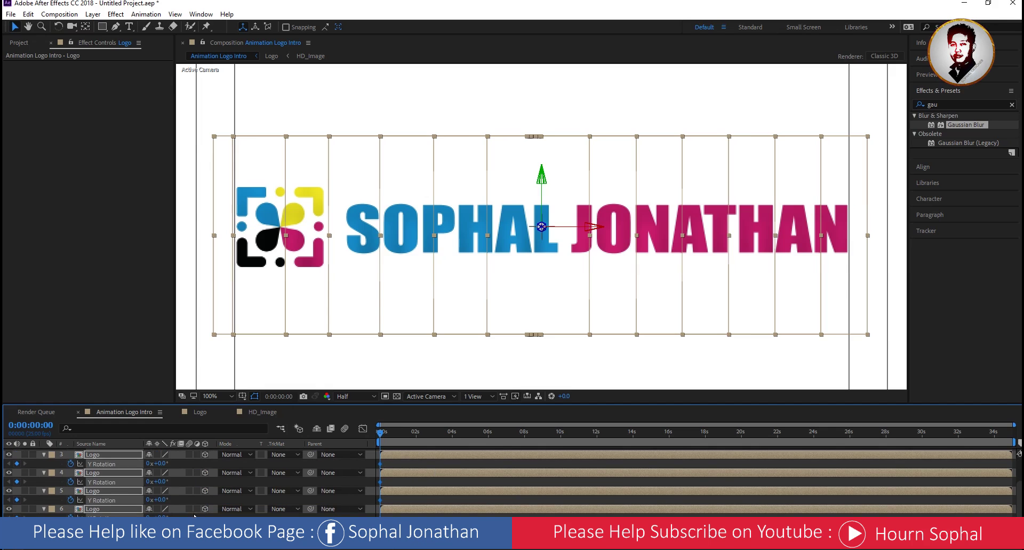
pyautogui.press('F2')
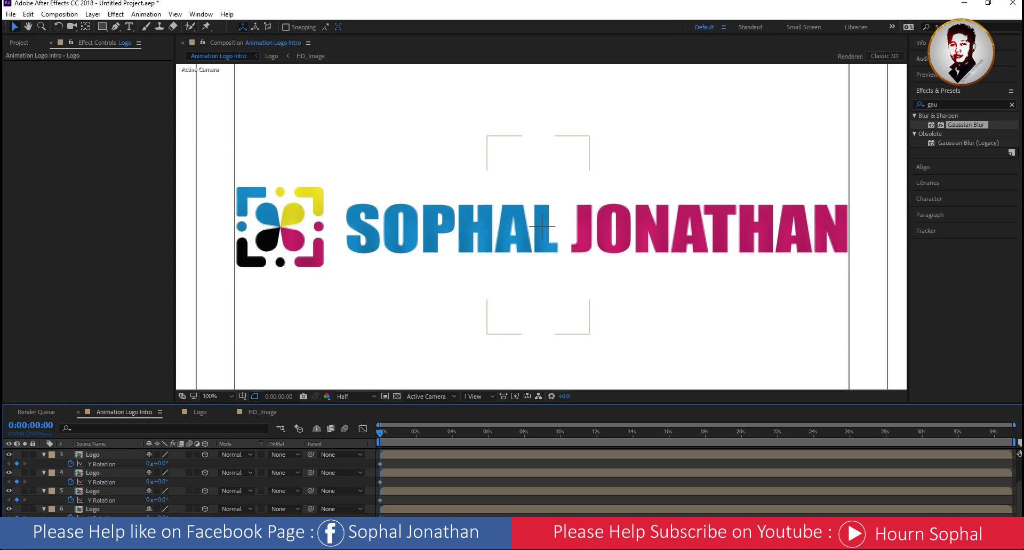
# Scrub the layers' Y Rotation to varied angles like 2x+321.0° and -2x-124.0°, then move to about 4s
pyautogui.click(541, 226)
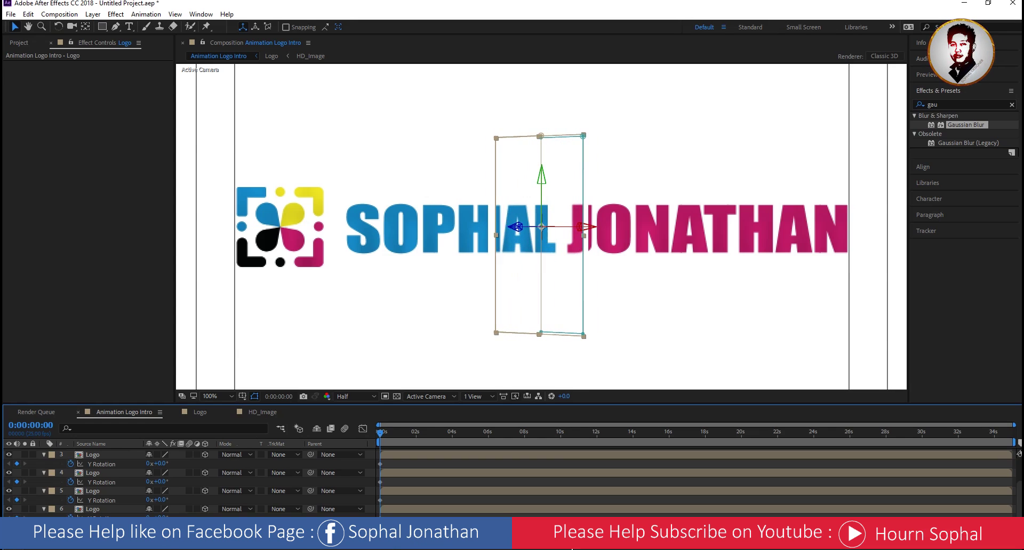
pyautogui.click(92, 509)
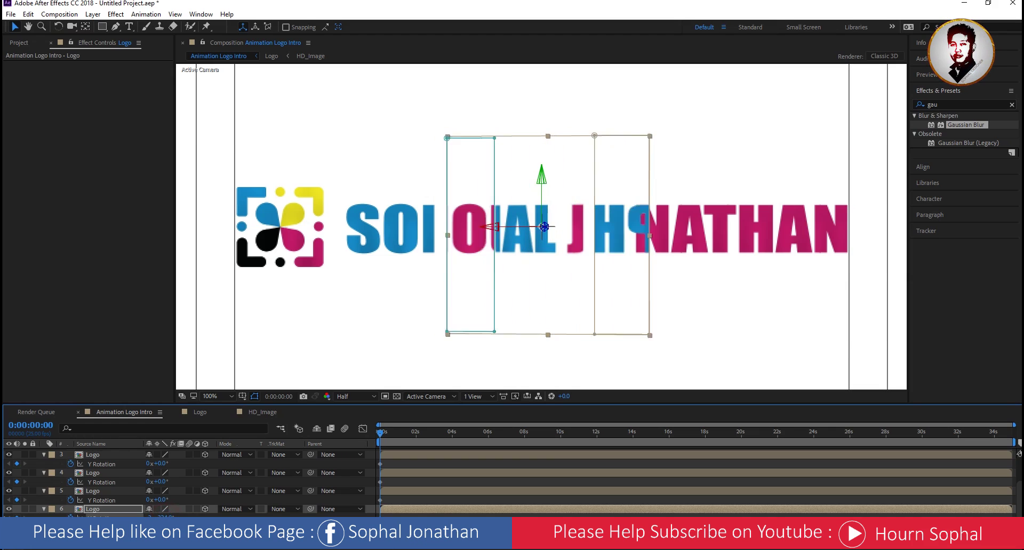
pyautogui.moveTo(160, 517); pyautogui.dragTo(188, 510)
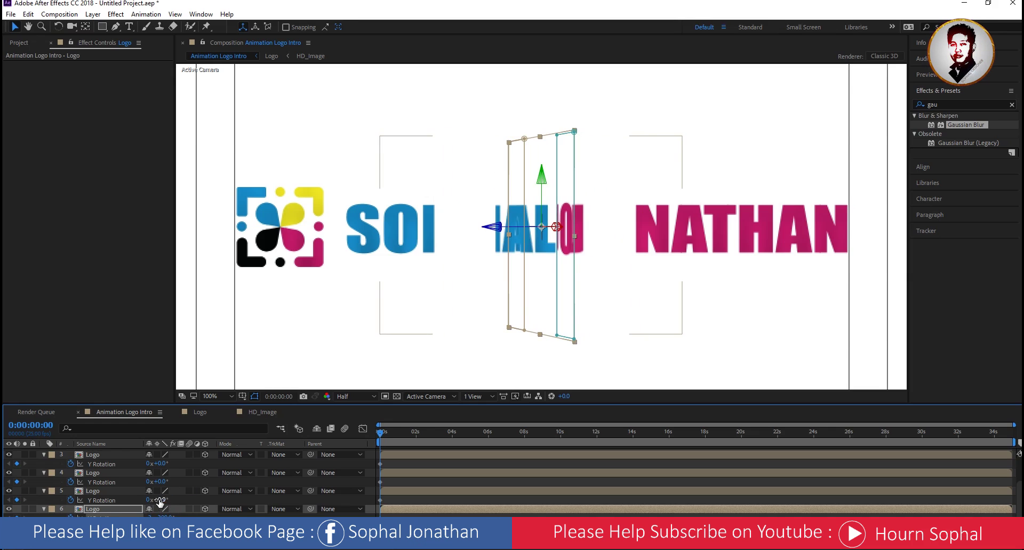
pyautogui.moveTo(160, 503)
pyautogui.mouseDown()
pyautogui.moveTo(198, 495)
pyautogui.moveTo(128, 482)
pyautogui.moveTo(427, 470)
pyautogui.mouseUp()
pyautogui.scroll(2, 160, 480)
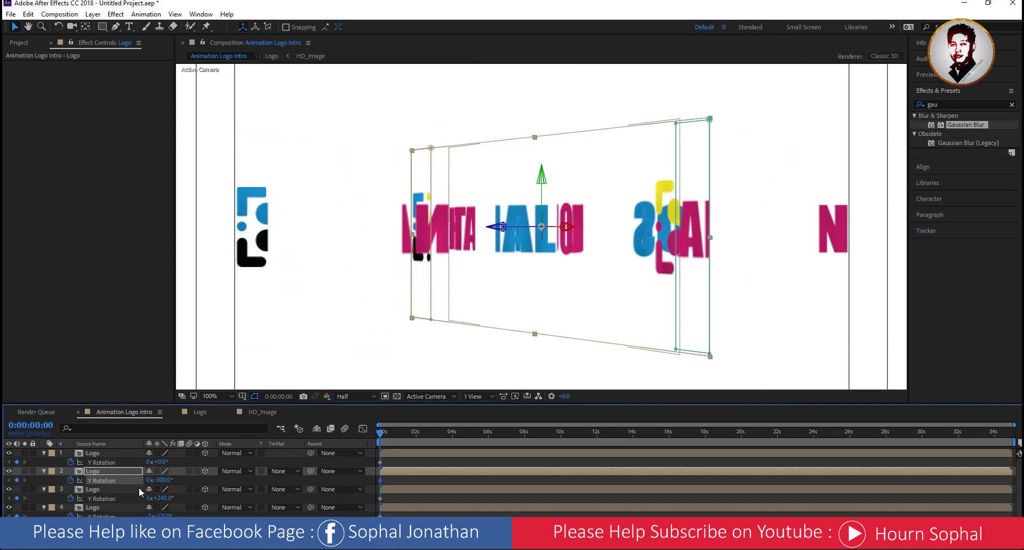
pyautogui.moveTo(160, 480)
pyautogui.mouseDown()
pyautogui.moveTo(70, 480)
pyautogui.moveTo(155, 479)
pyautogui.moveTo(193, 467)
pyautogui.moveTo(229, 488)
pyautogui.mouseUp()
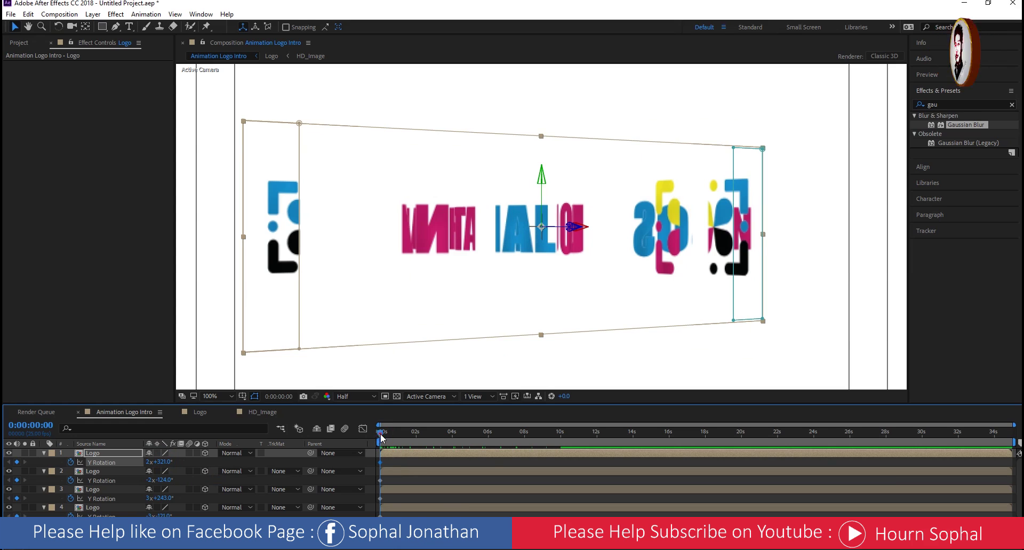
pyautogui.moveTo(379, 433); pyautogui.dragTo(641, 468)
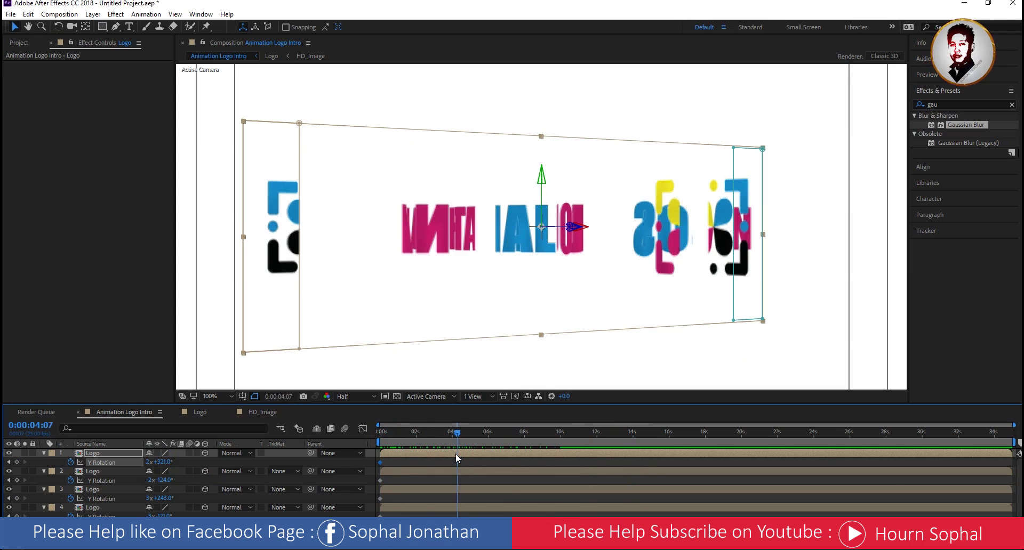
# At 4 seconds, keyframe every Logo layer's Y Rotation to 0x+0.0°
pyautogui.press('pageup')
pyautogui.press('pageup')
pyautogui.press('pageup')
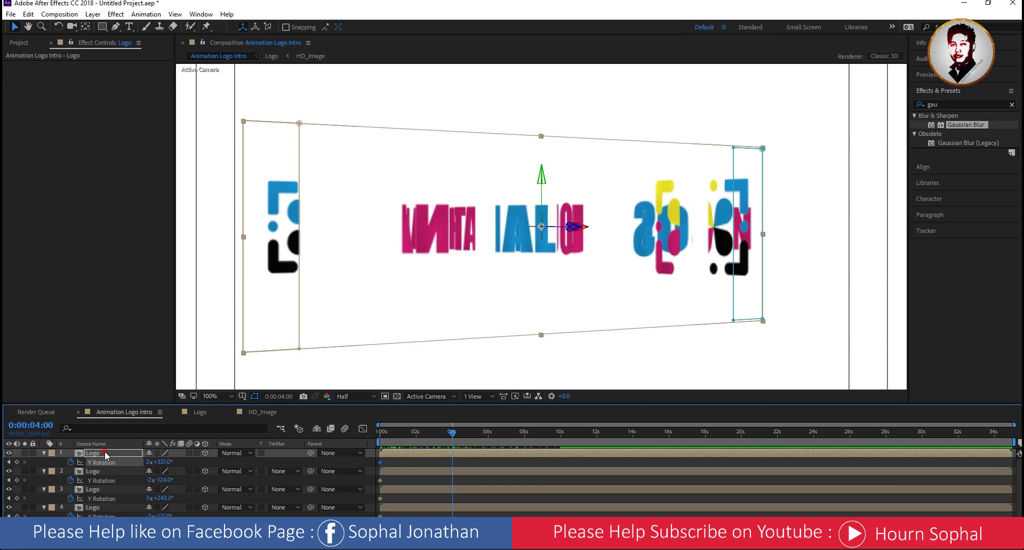
pyautogui.scroll(-2, 106, 458)
pyautogui.keyDown('shift'); pyautogui.click(86, 509); pyautogui.keyUp('shift')
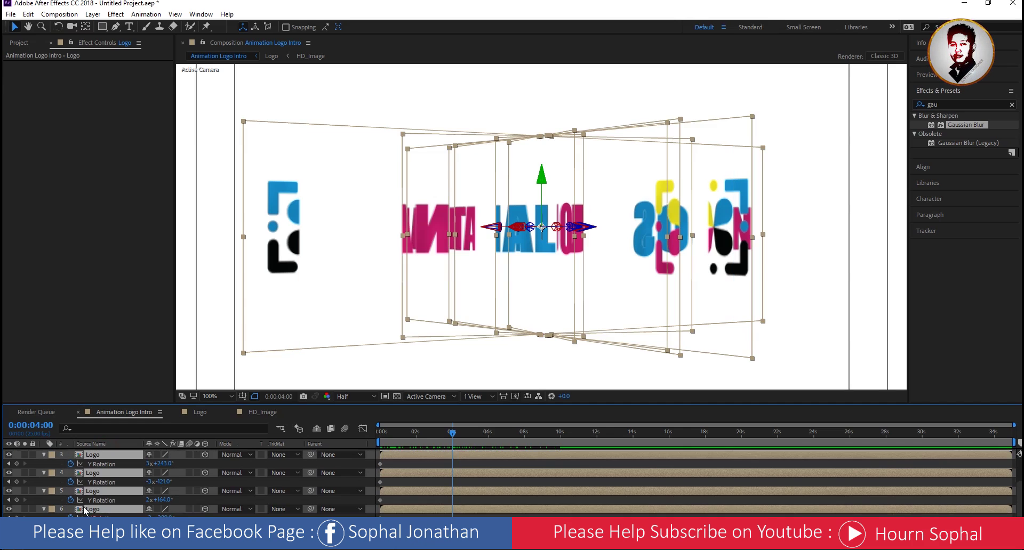
pyautogui.scroll(2, 126, 501)
pyautogui.click(17, 462)
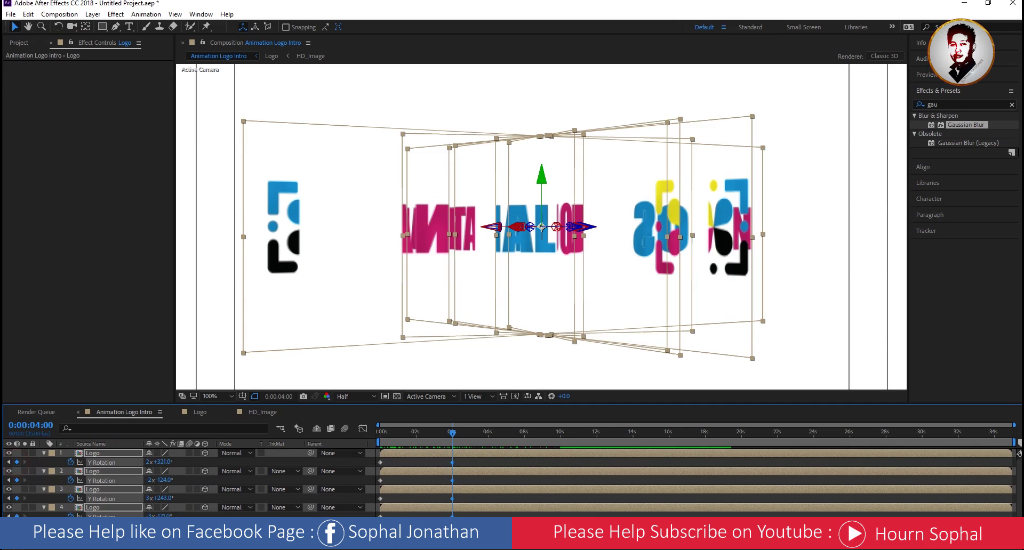
pyautogui.click(162, 462)
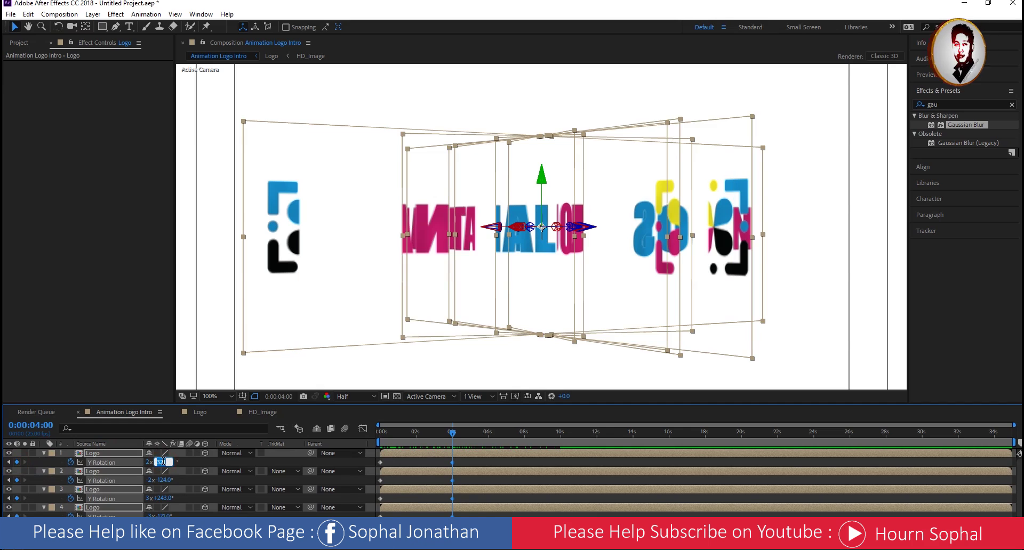
pyautogui.write('0')
pyautogui.press('Return')
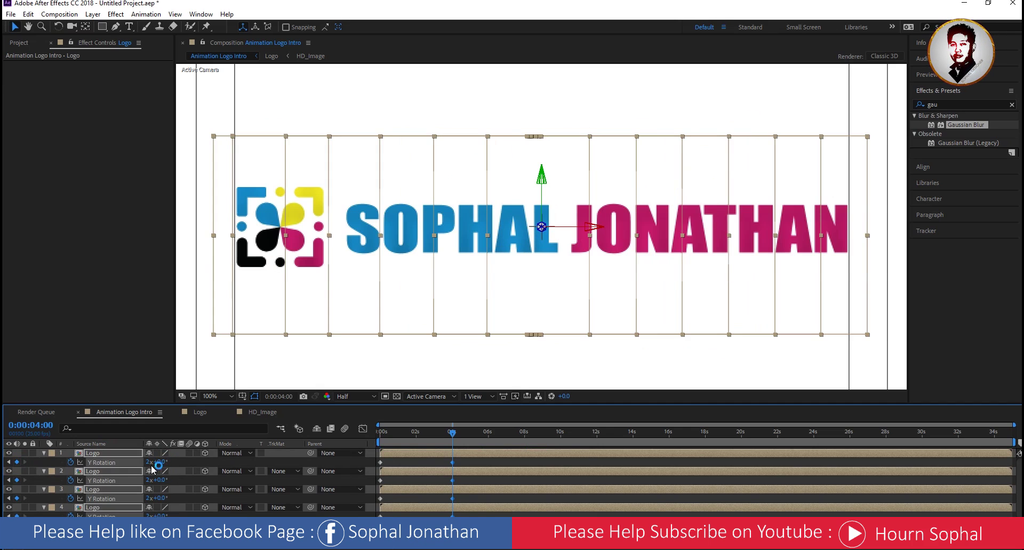
pyautogui.write('0')
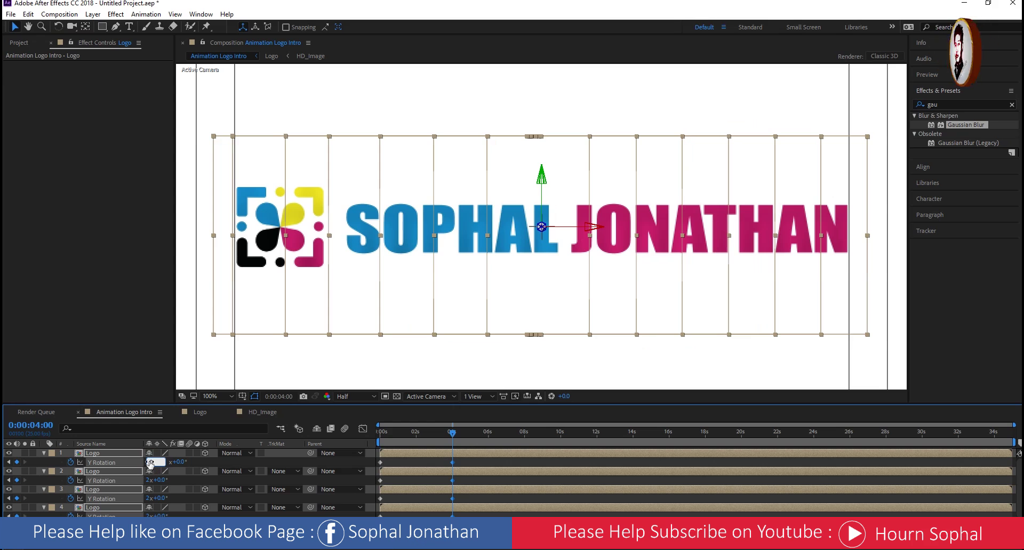
pyautogui.press('Return')
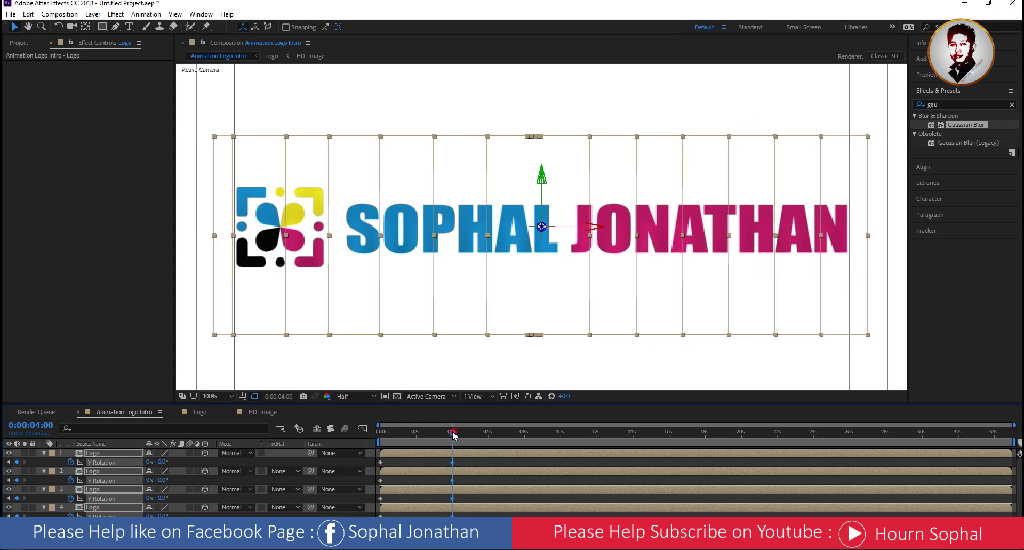
# Preview the spin from the start of the animation
pyautogui.moveTo(453, 435); pyautogui.dragTo(358, 439)
pyautogui.press('space')
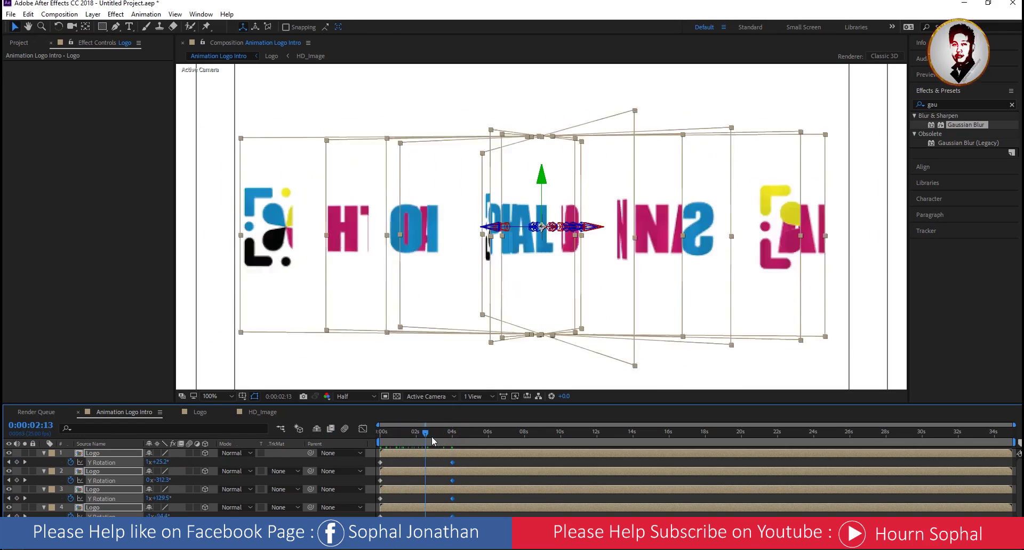
pyautogui.press('space')
# Scrub through the first seconds and replay the spin preview
pyautogui.click(466, 462)
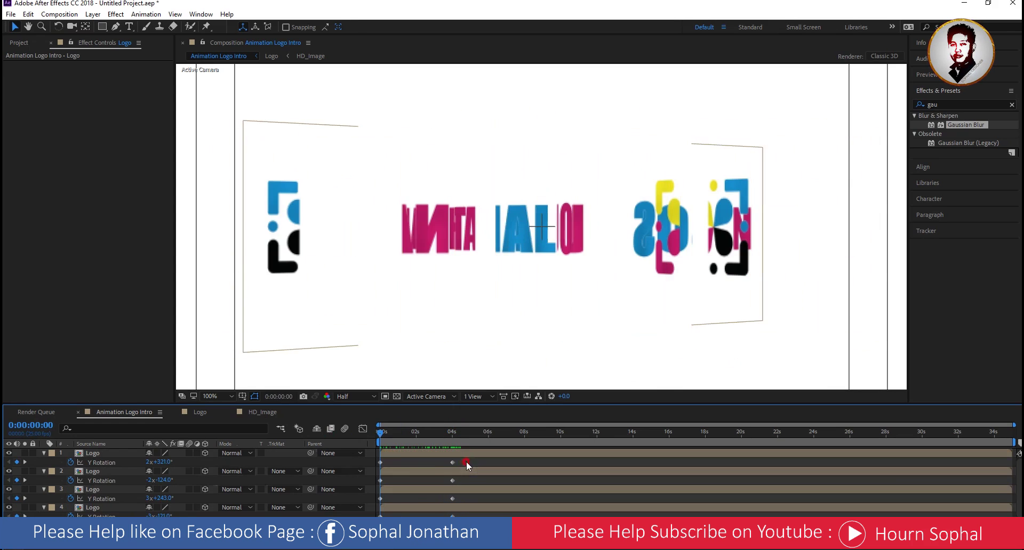
pyautogui.moveTo(382, 432); pyautogui.dragTo(459, 436)
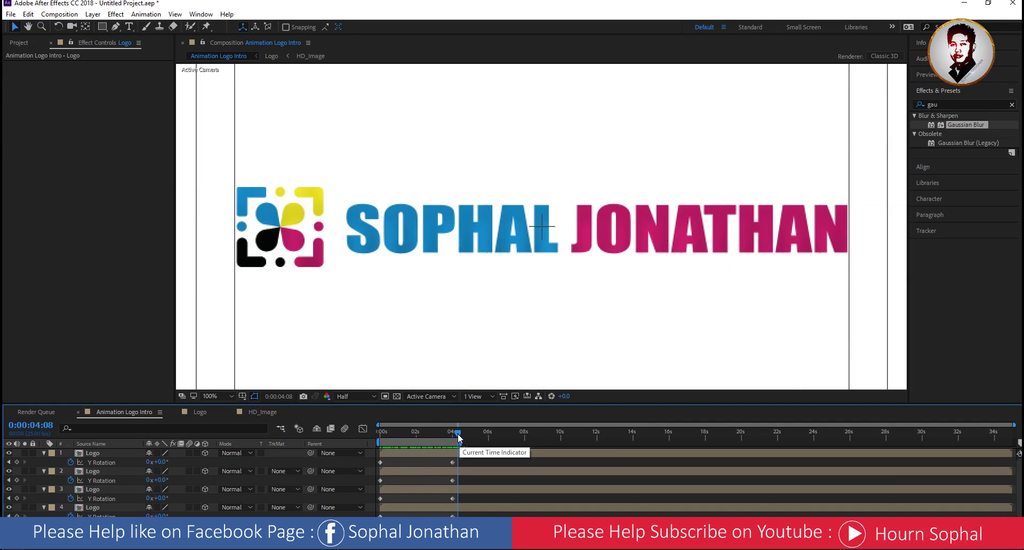
pyautogui.press('space')
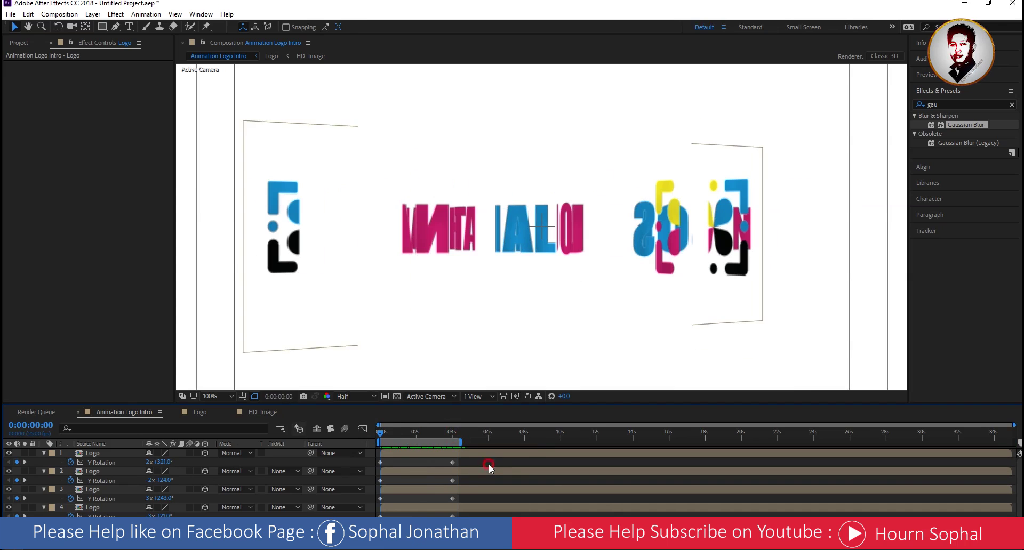
pyautogui.press('space')
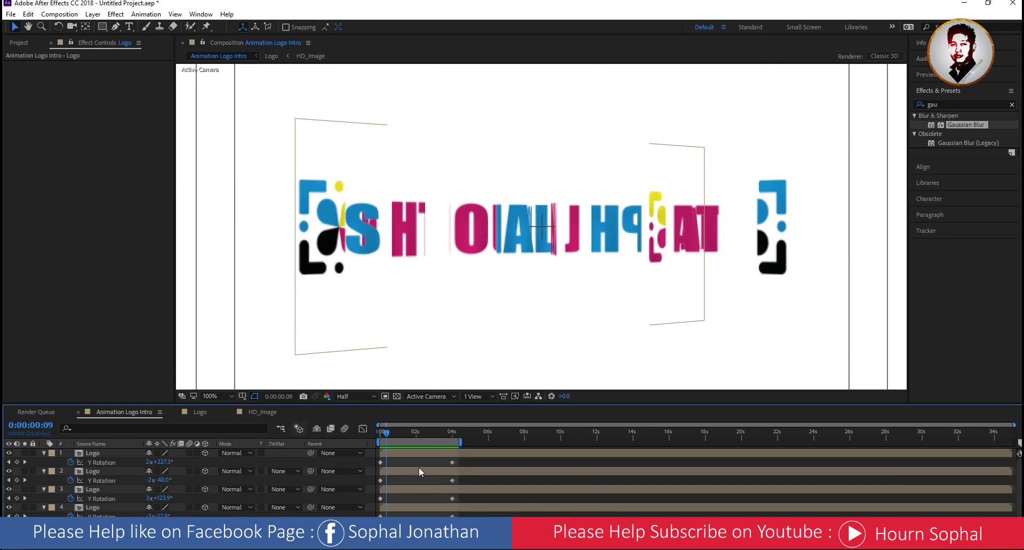
# Select all Logo layers' Y Rotation keyframes and drag the ending ones from 4s to about 6s
pyautogui.click(93, 454)
pyautogui.scroll(-2, 110, 512)
pyautogui.scroll(-1, 109, 515)
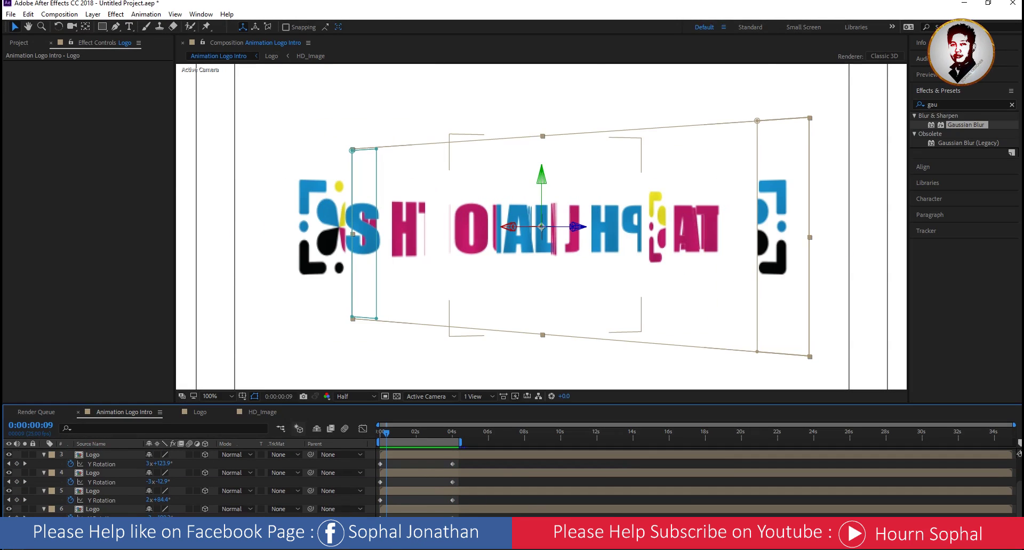
pyautogui.keyDown('shift'); pyautogui.click(102, 510); pyautogui.keyUp('shift')
pyautogui.press('u')
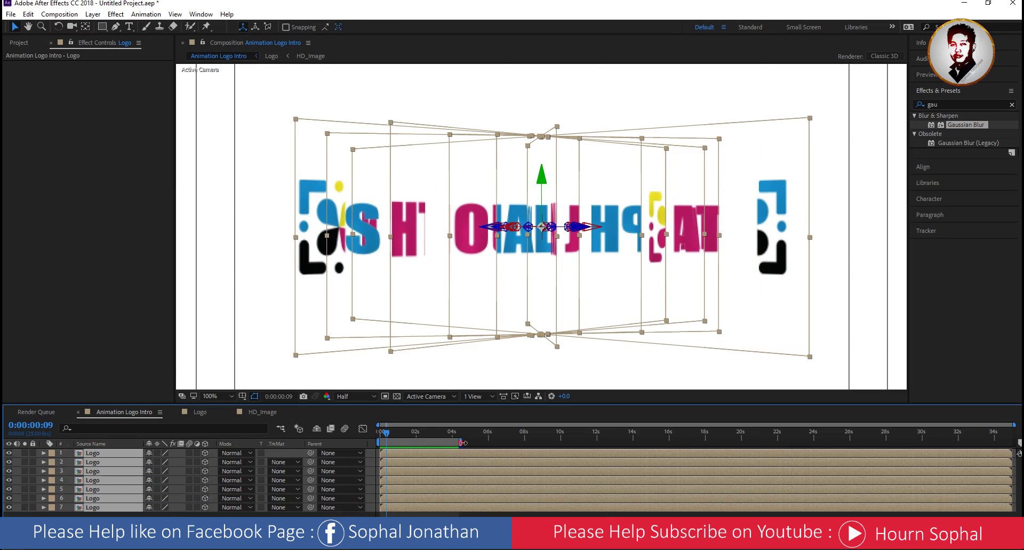
pyautogui.press('u')
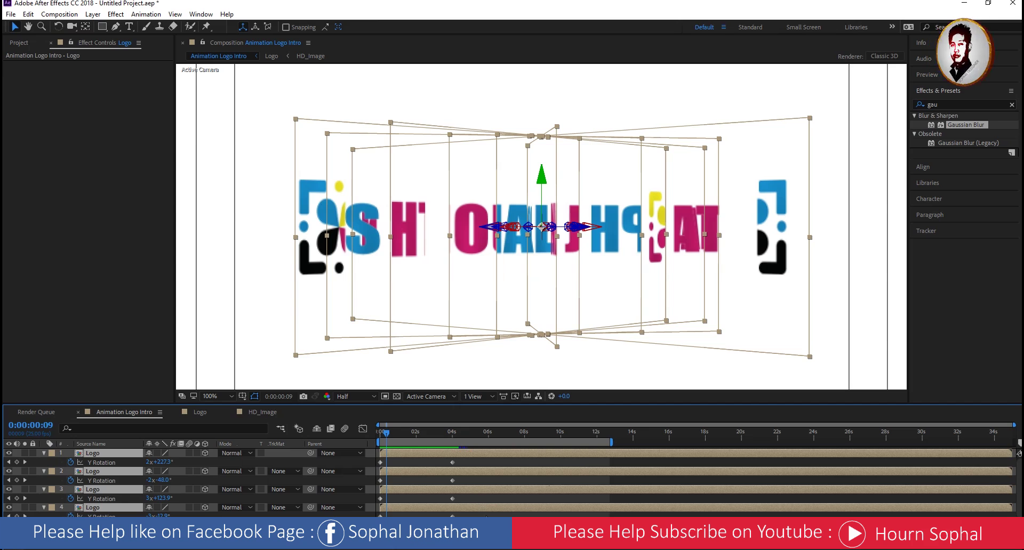
pyautogui.scroll(-1, 109, 480)
pyautogui.press('F2')
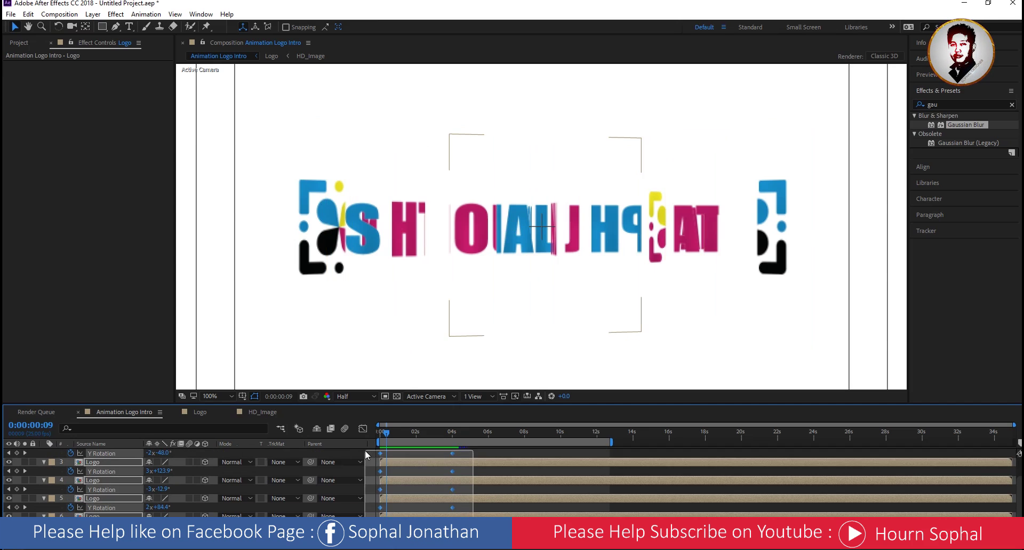
pyautogui.scroll(1, 453, 484)
pyautogui.hotkey('ctrl', 'a')
pyautogui.moveTo(454, 483); pyautogui.dragTo(491, 488)
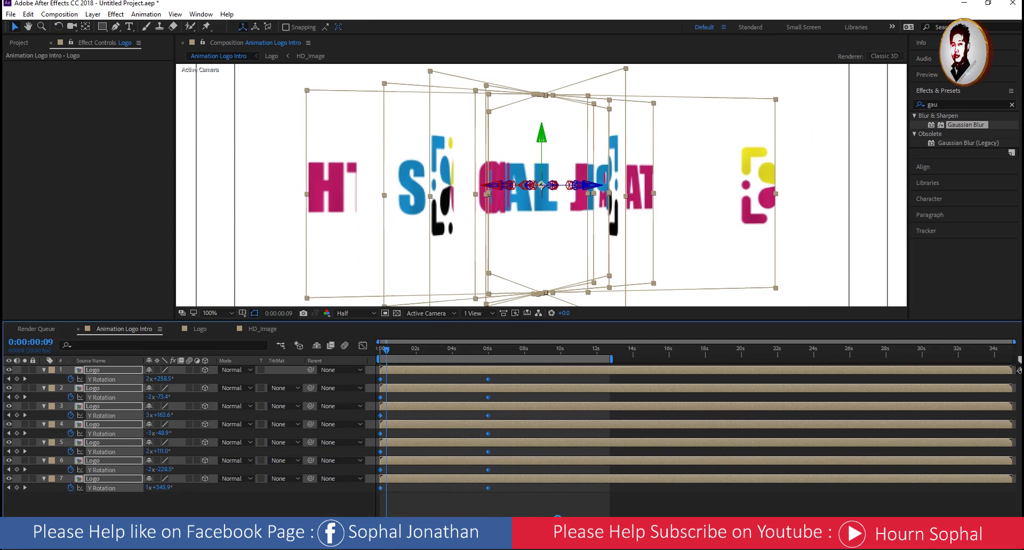
# Apply Easy Ease to the ending Y Rotation keyframes via Keyframe Assistant
pyautogui.rightClick(488, 488)
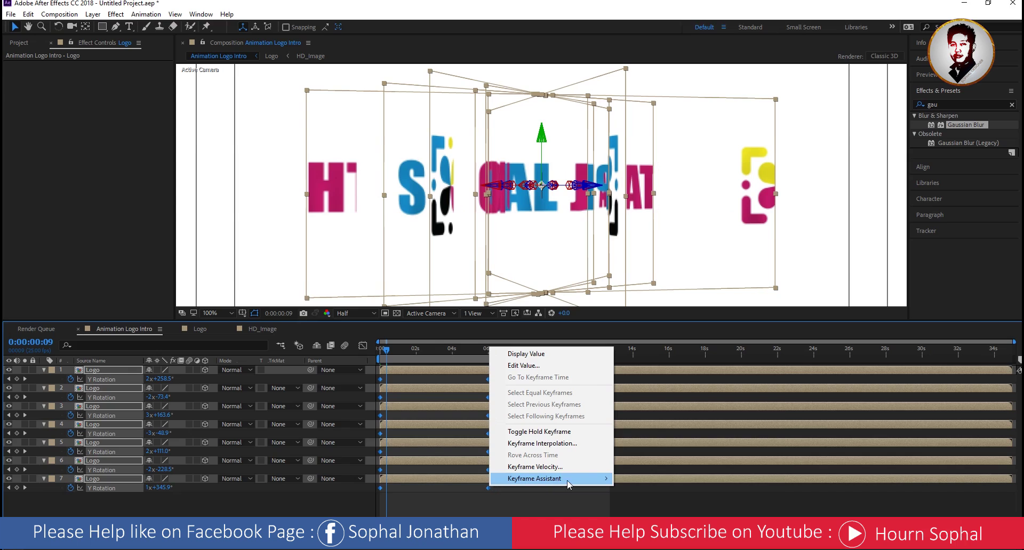
pyautogui.moveTo(567, 480)
pyautogui.click(670, 420)
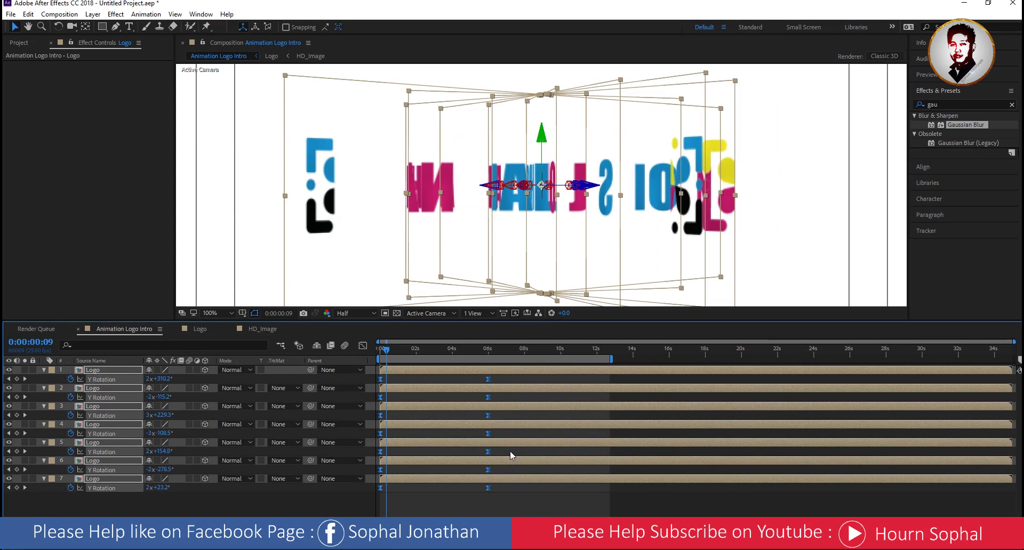
# In the Graph Editor, stretch the ending keyframes' incoming influence to 100%
pyautogui.click(363, 345)
pyautogui.moveTo(566, 452); pyautogui.dragTo(454, 516)
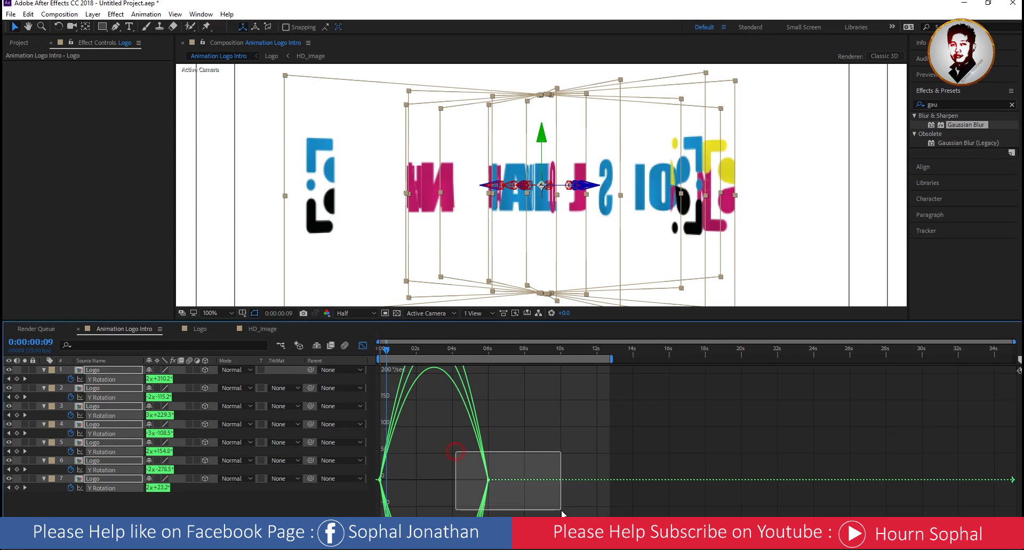
pyautogui.moveTo(469, 481); pyautogui.dragTo(417, 484)
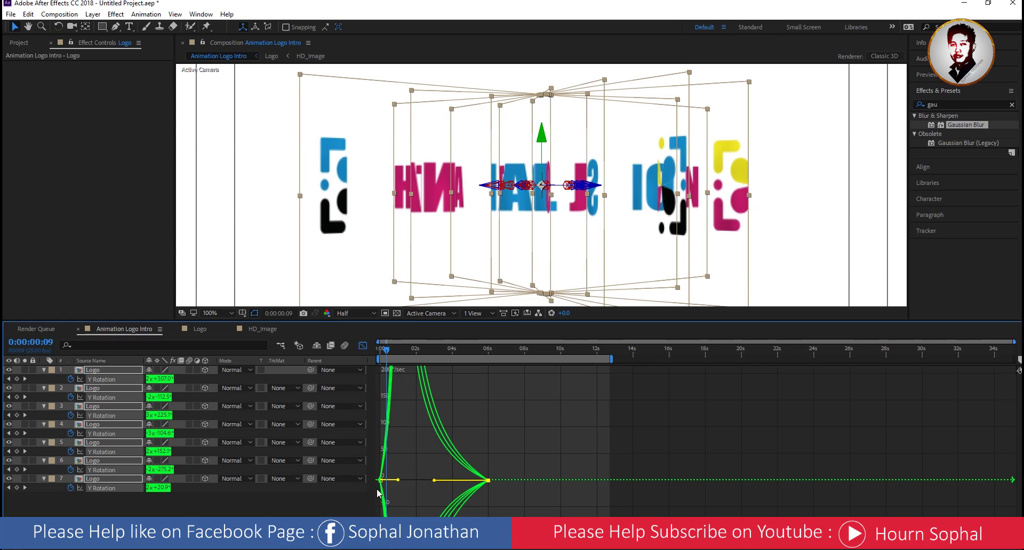
pyautogui.click(363, 345)
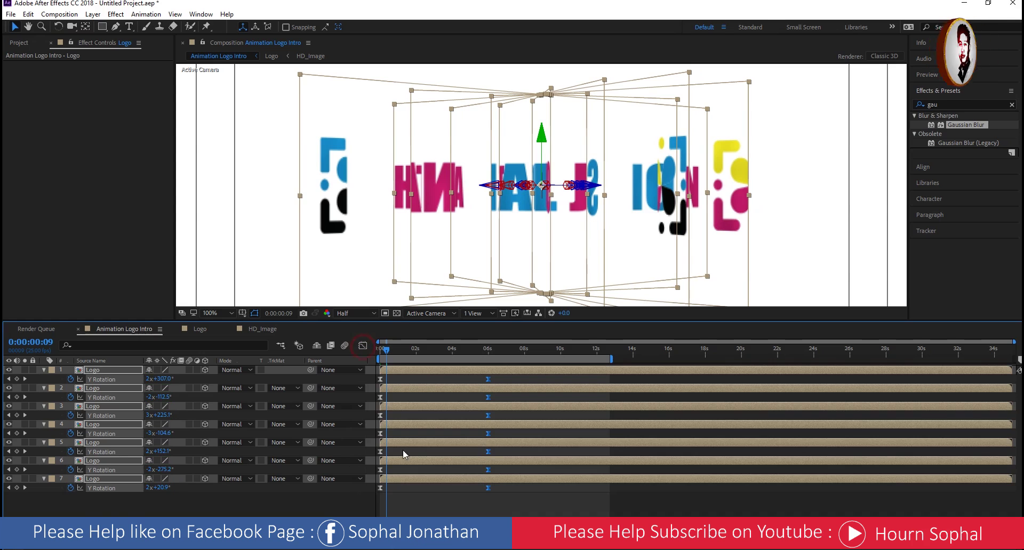
pyautogui.moveTo(387, 355); pyautogui.dragTo(367, 411)
# Deselect all layers and preview the eased logo animation
pyautogui.click(455, 504)
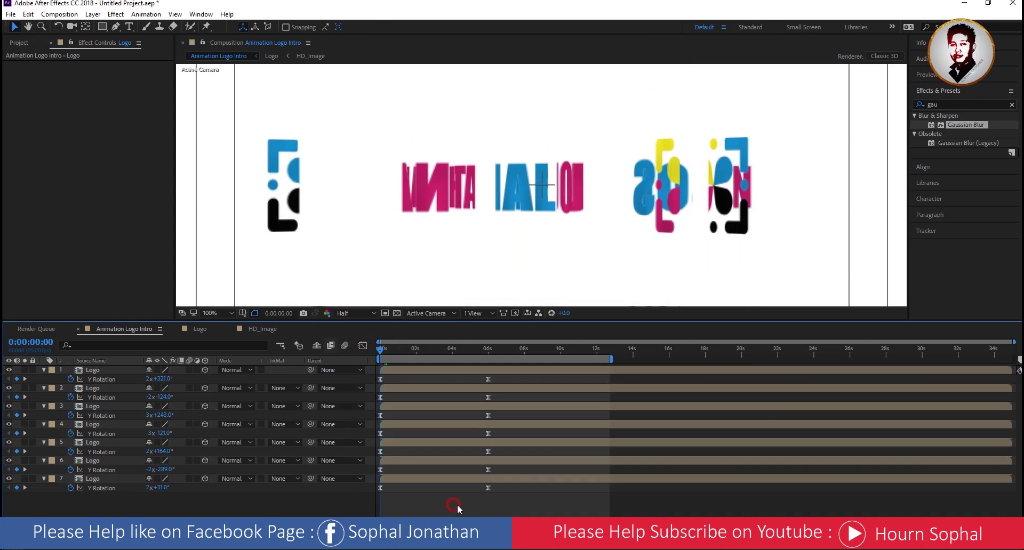
pyautogui.press('space')
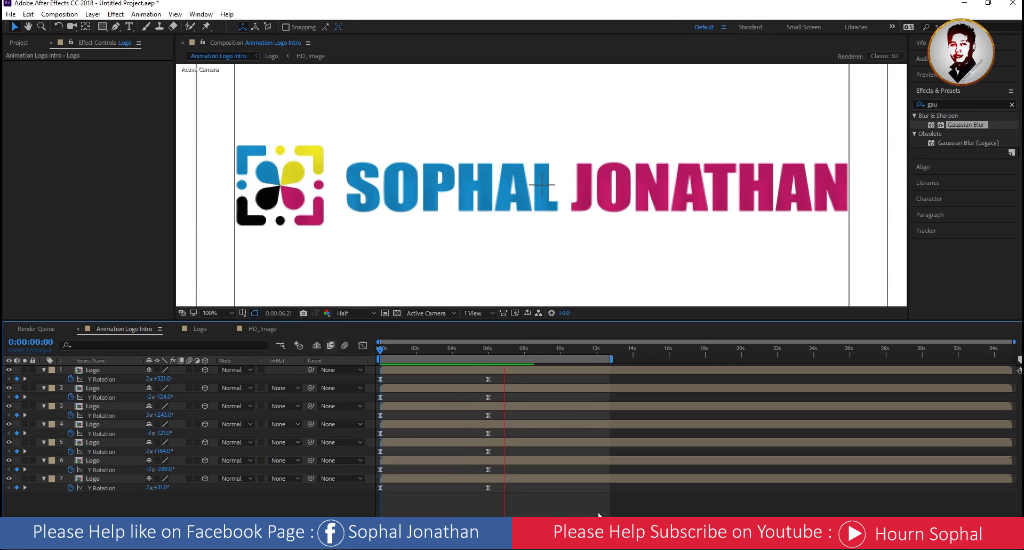
pyautogui.press('space')
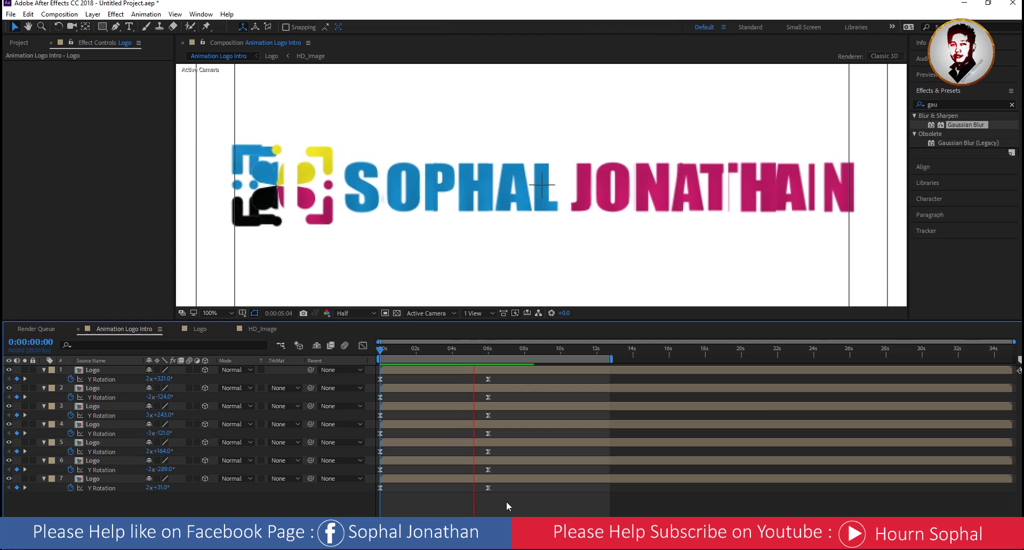
pyautogui.press('space')
# Set viewer magnification to Fit with Title/Action Safe guides off, then replay the animation
pyautogui.click(254, 313)
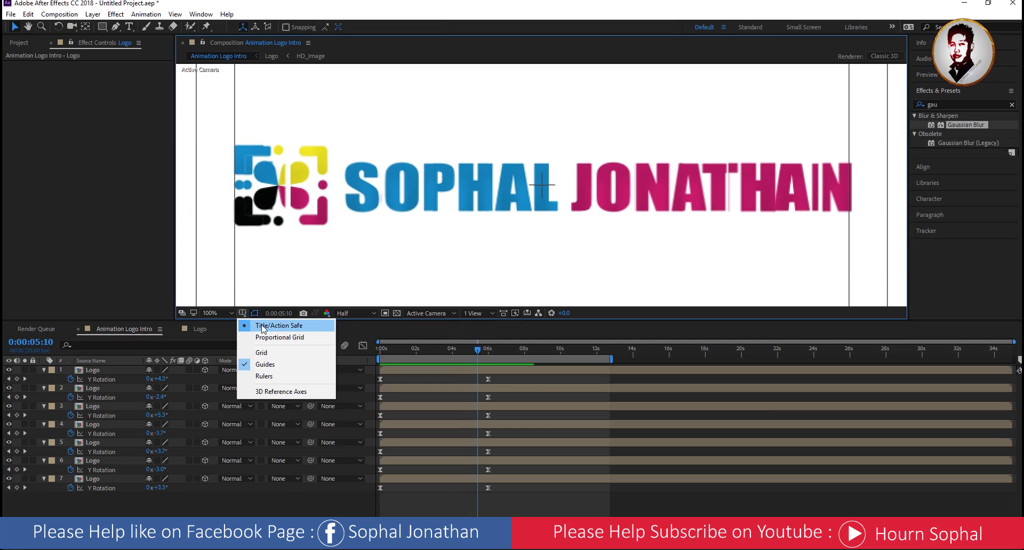
pyautogui.click(262, 325)
pyautogui.click(215, 313)
pyautogui.click(223, 322)
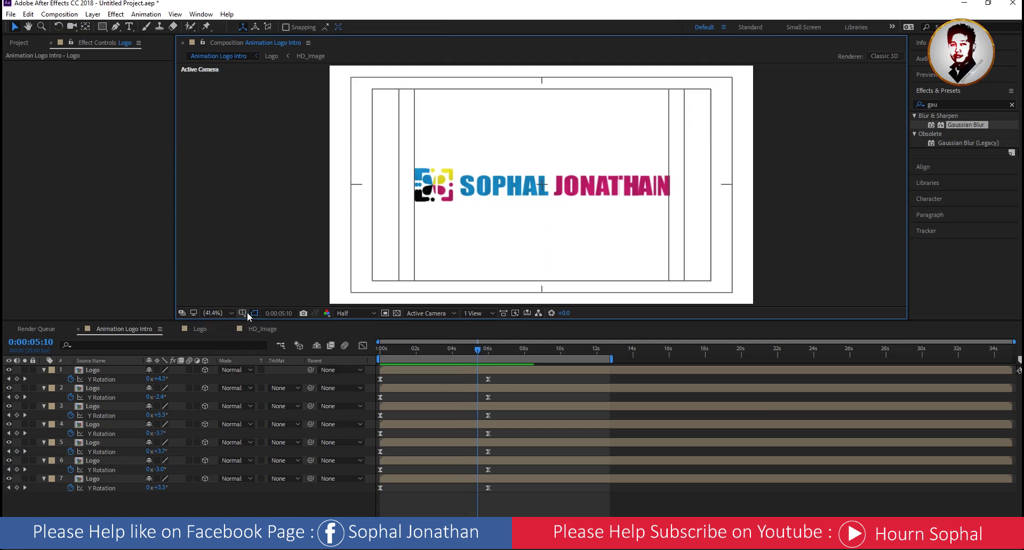
pyautogui.click(248, 315)
pyautogui.click(259, 326)
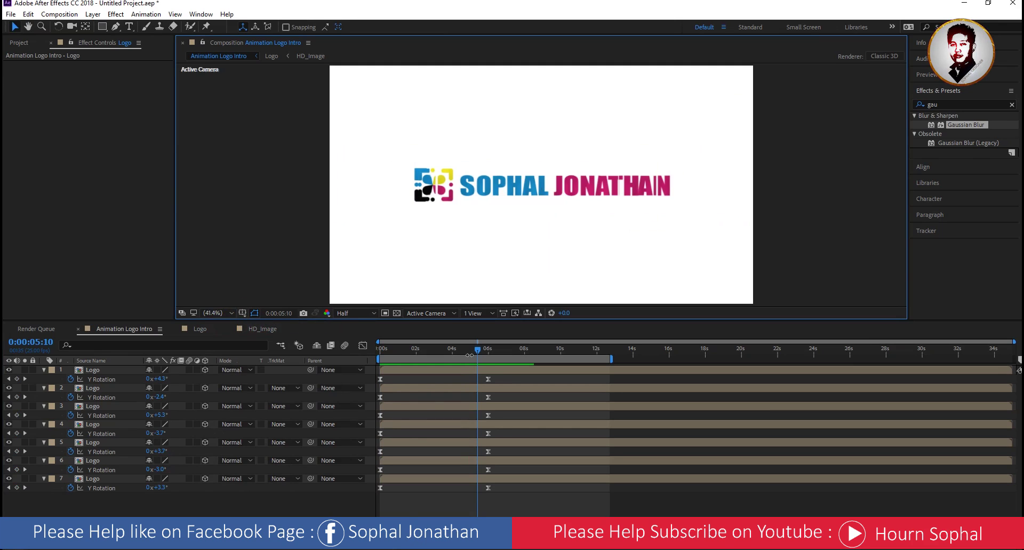
pyautogui.press('space')
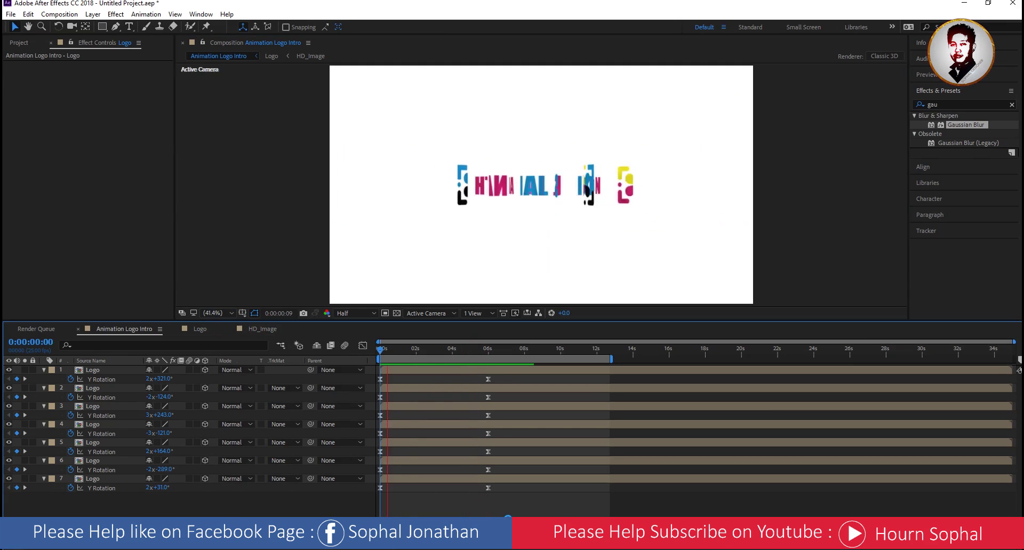
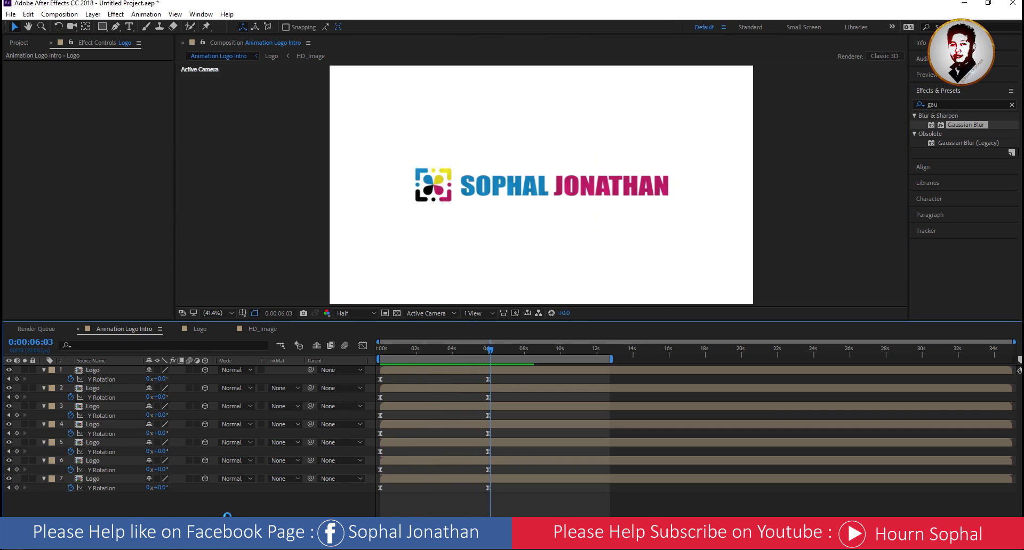
# Add a new camera, Camera 1, with default settings to the Animation Logo Intro comp
pyautogui.rightClick(209, 511)
pyautogui.moveTo(287, 390)
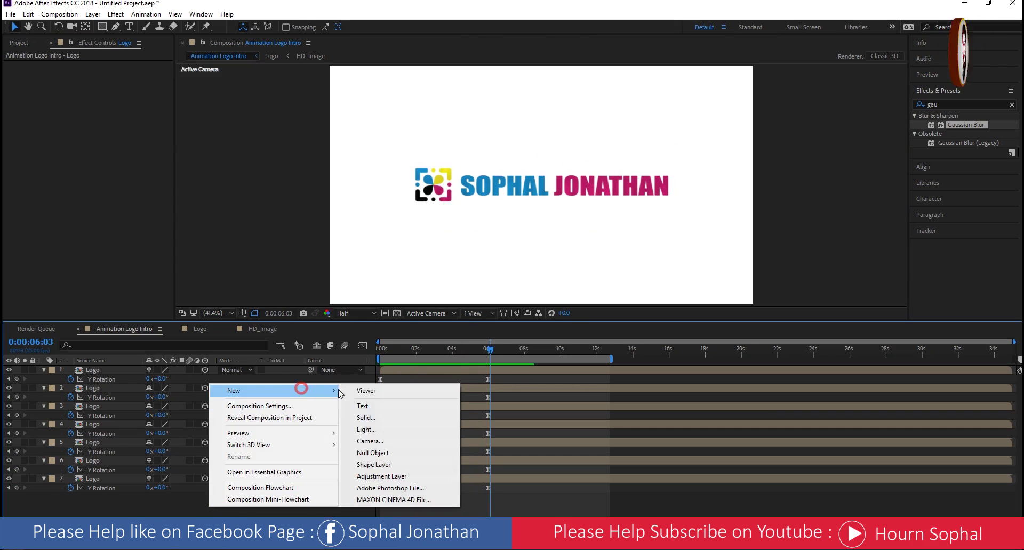
pyautogui.click(376, 441)
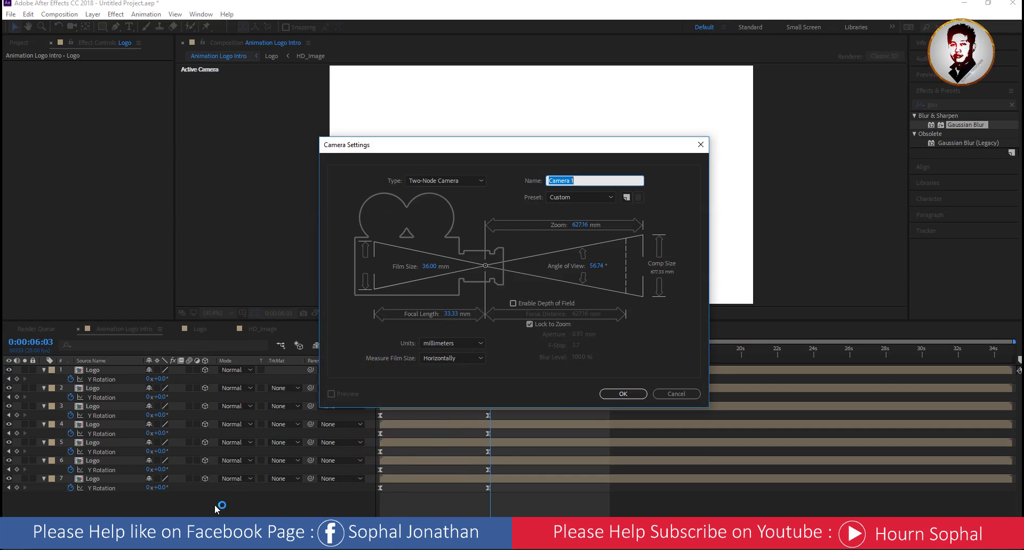
pyautogui.click(613, 394)
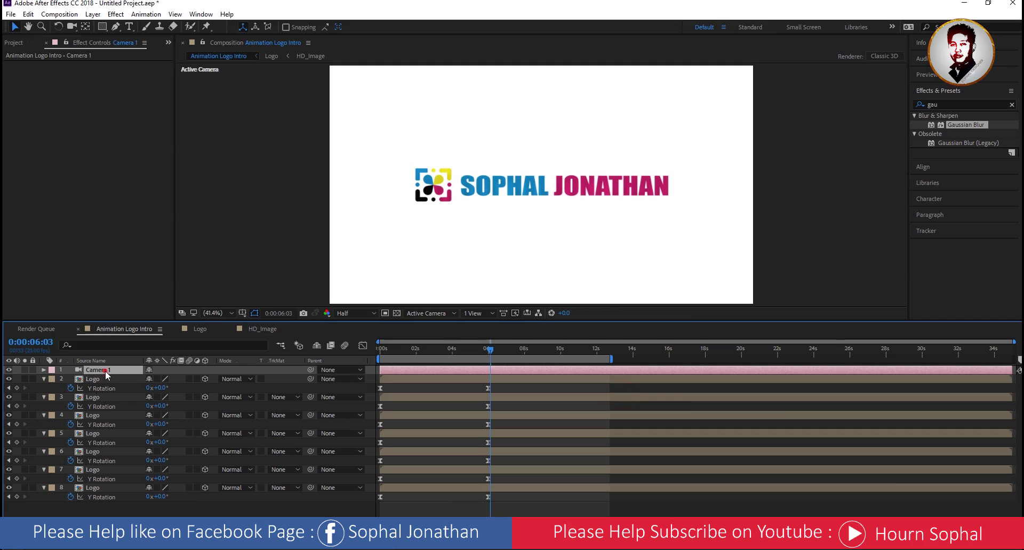
# Key Camera 1's Position (960, 540, -1777.8) at 0:00:06:00, then return to 0:00:00:00
pyautogui.press('r')
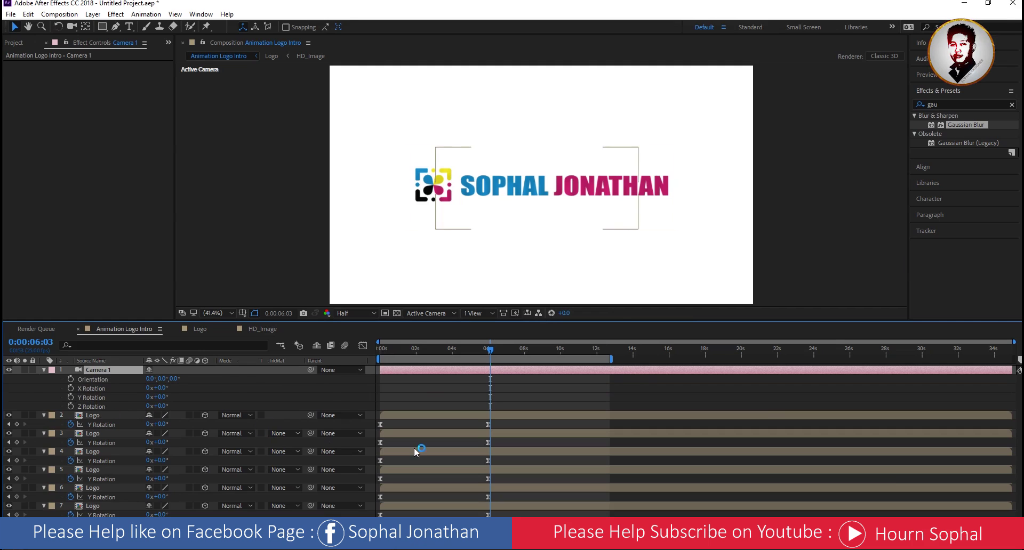
pyautogui.press('r')
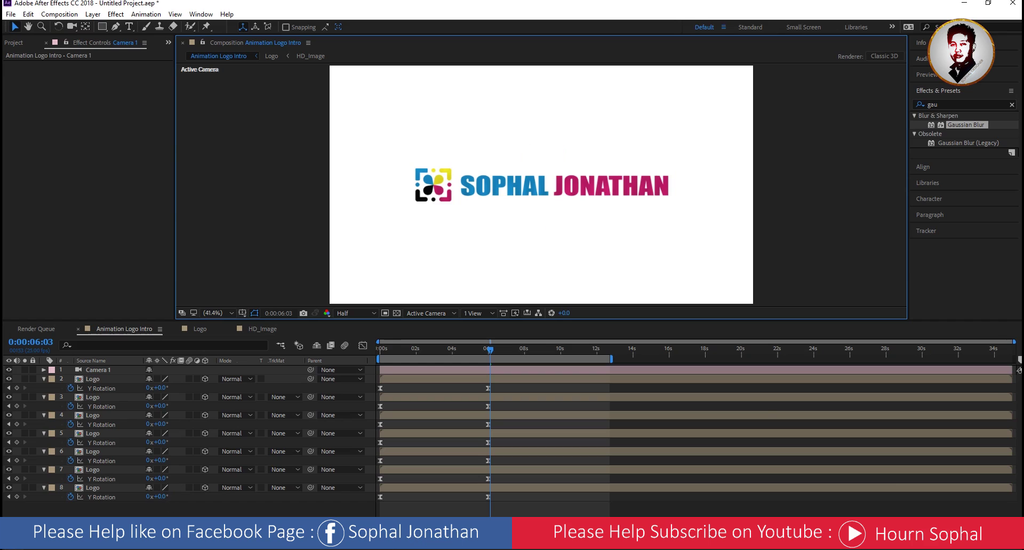
pyautogui.click(95, 370)
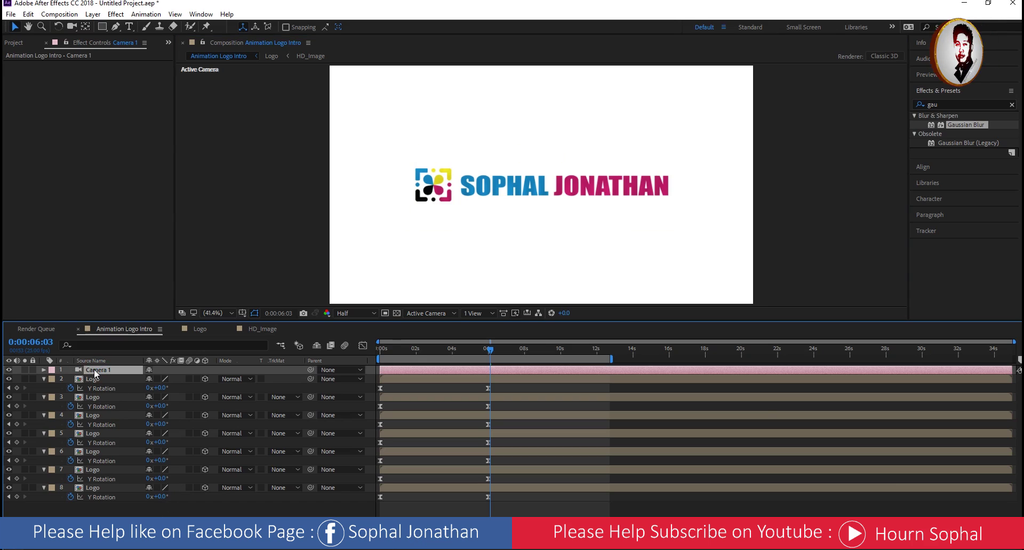
pyautogui.press('p')
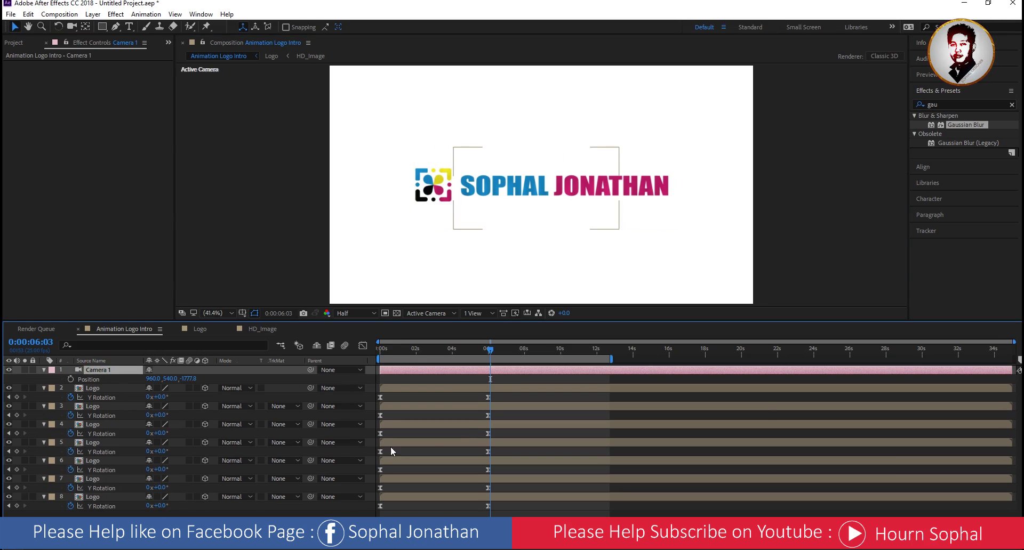
pyautogui.click(8, 415)
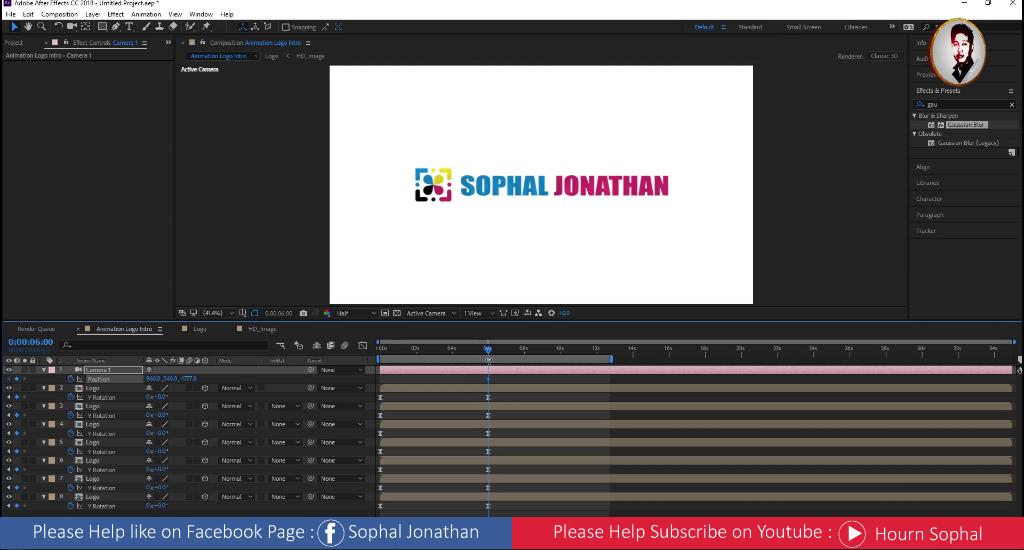
pyautogui.moveTo(487, 349); pyautogui.dragTo(356, 362)
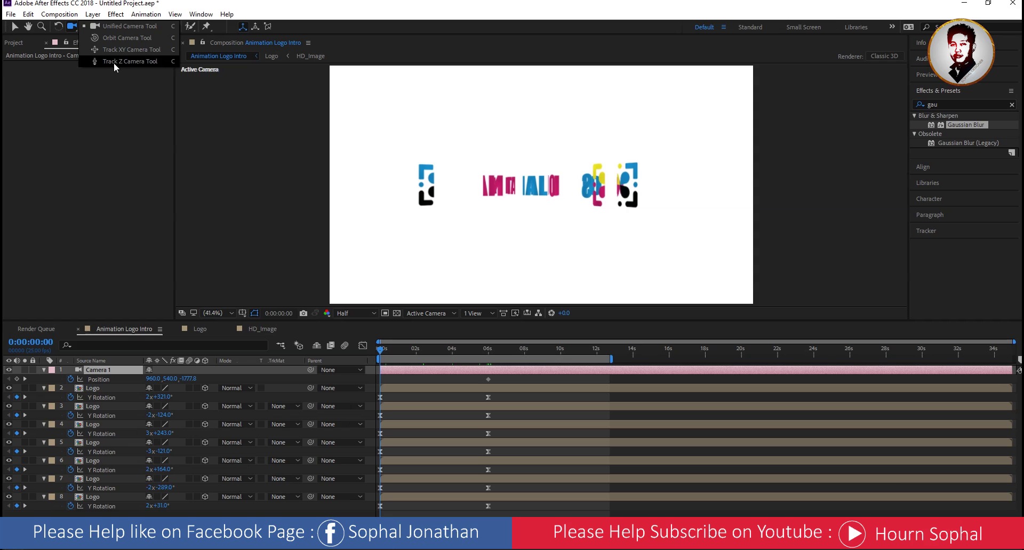
# At frame 0, dolly Camera 1 closer and orbit it to tilt over the logo pieces
pyautogui.click(138, 62)
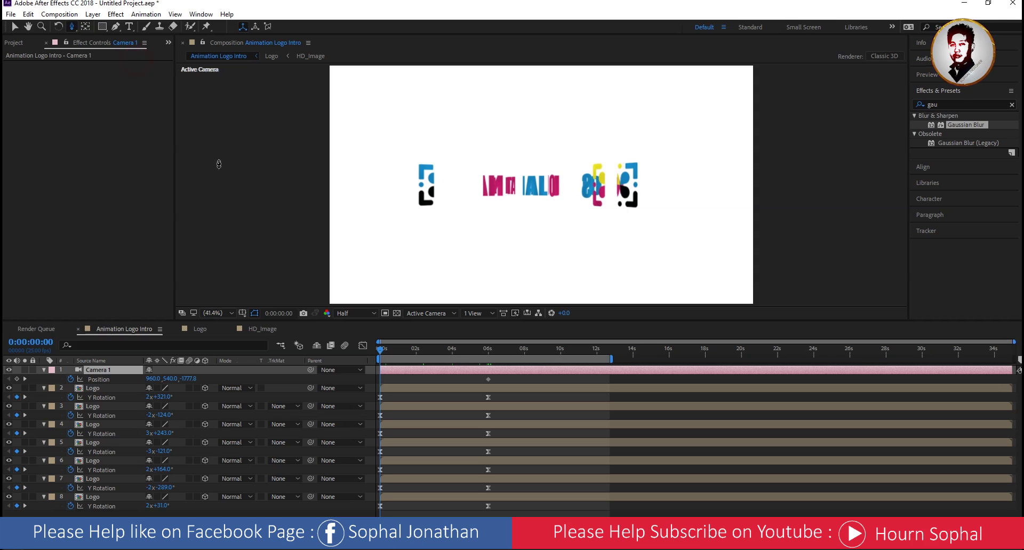
pyautogui.moveTo(549, 196); pyautogui.dragTo(550, 137)
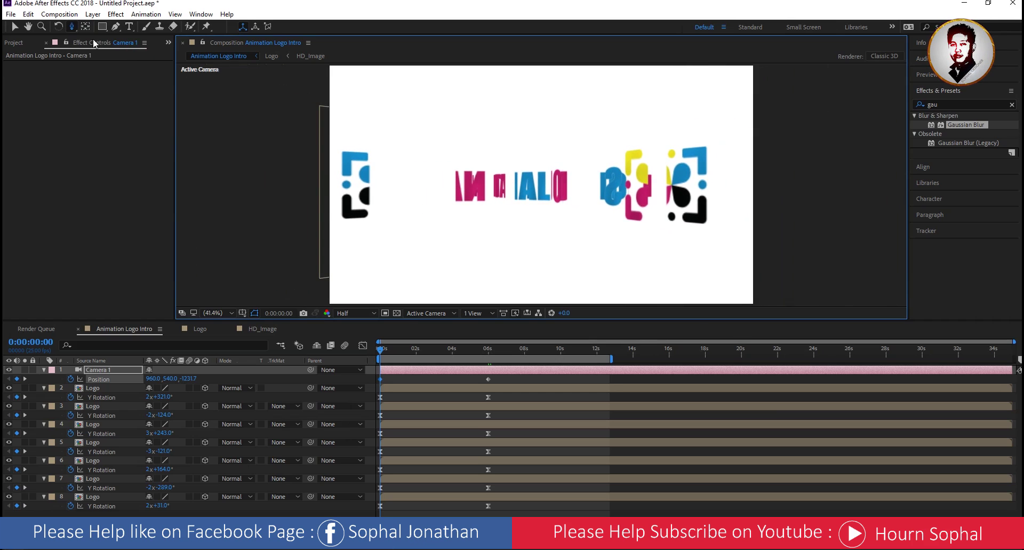
pyautogui.click(72, 27)
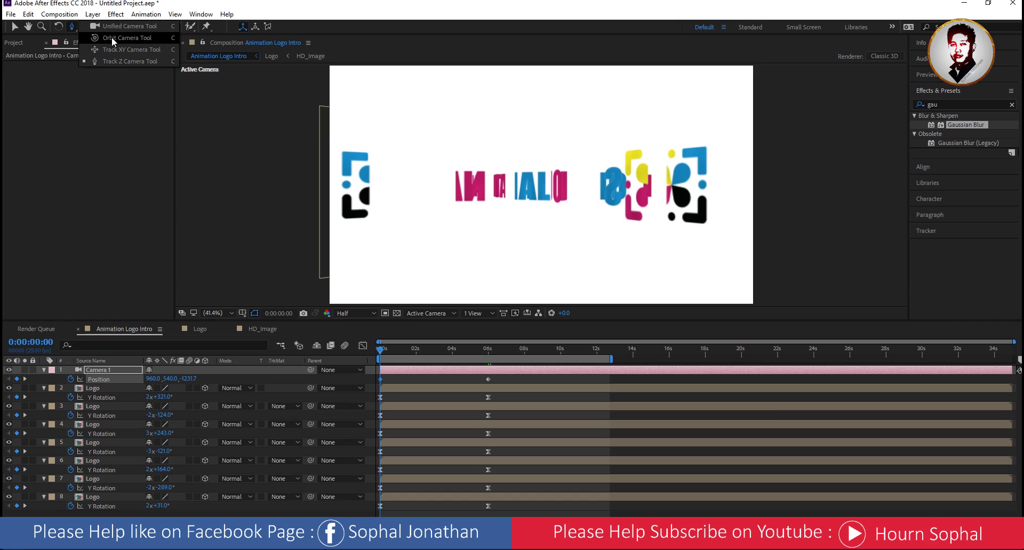
pyautogui.click(112, 38)
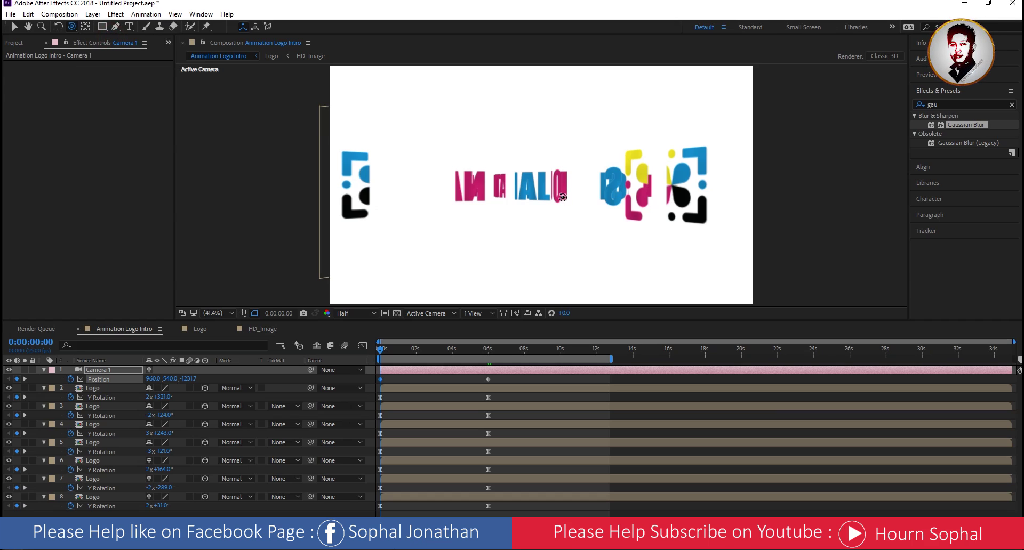
pyautogui.moveTo(554, 190)
pyautogui.mouseDown()
pyautogui.moveTo(558, 164)
pyautogui.moveTo(549, 165)
pyautogui.moveTo(557, 164)
pyautogui.mouseUp()
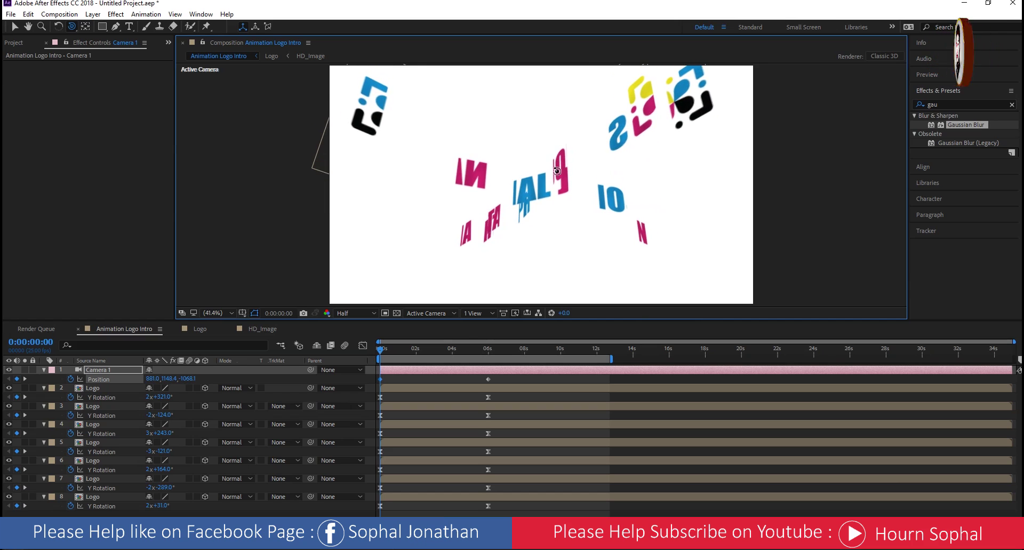
# Preview the move and shift the end Position keyframe to about 12 seconds
pyautogui.click(381, 351)
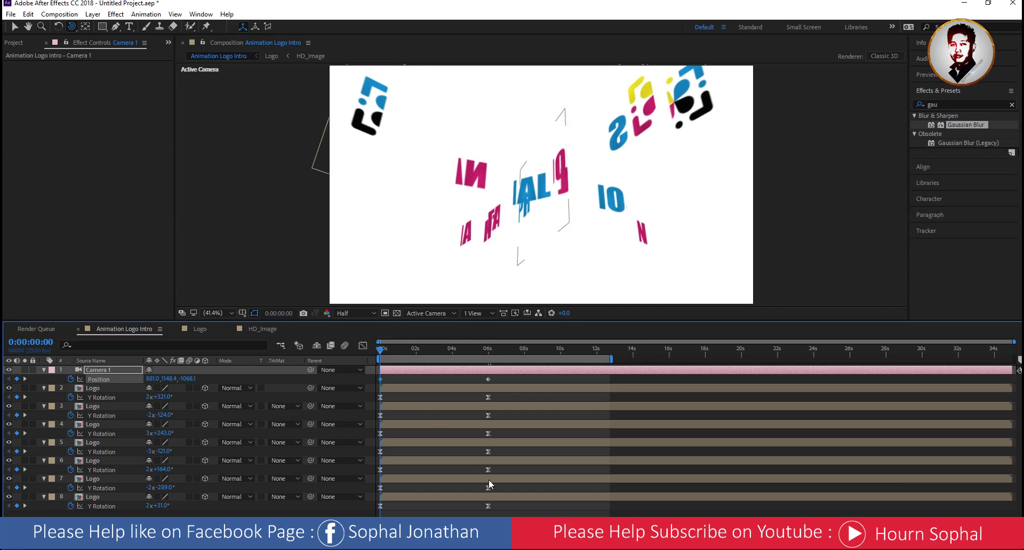
pyautogui.press('space')
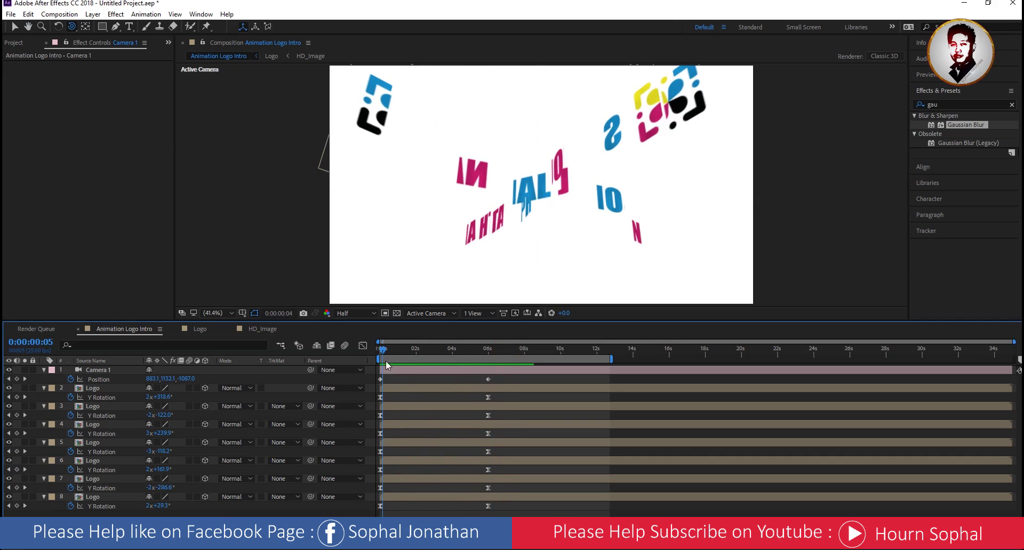
pyautogui.moveTo(490, 380); pyautogui.dragTo(598, 378)
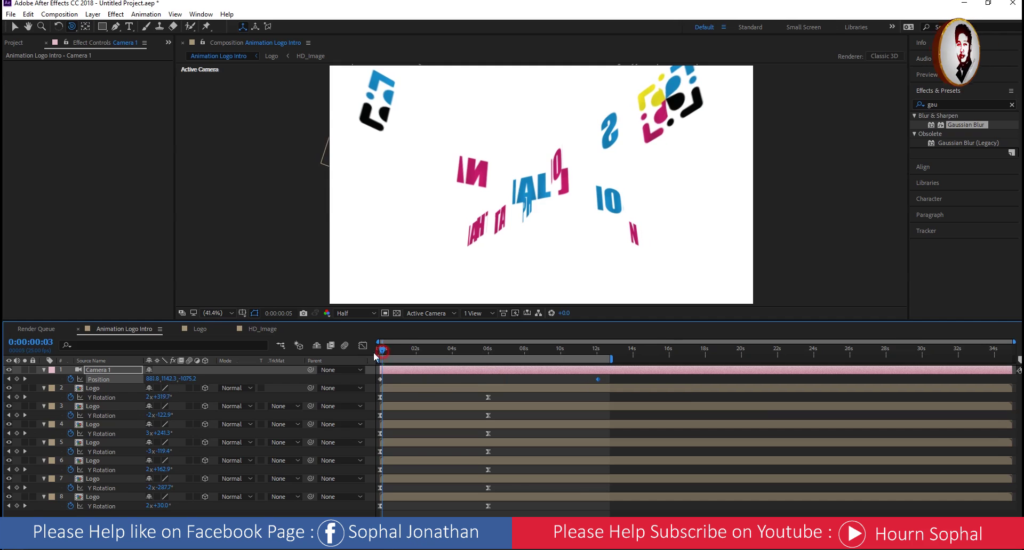
pyautogui.press('space')
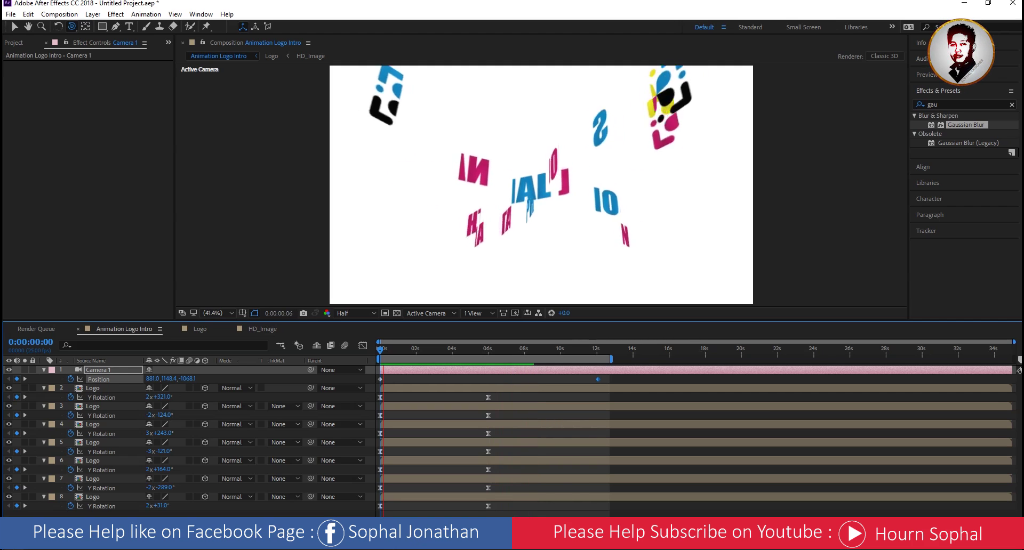
pyautogui.moveTo(405, 353); pyautogui.dragTo(590, 359)
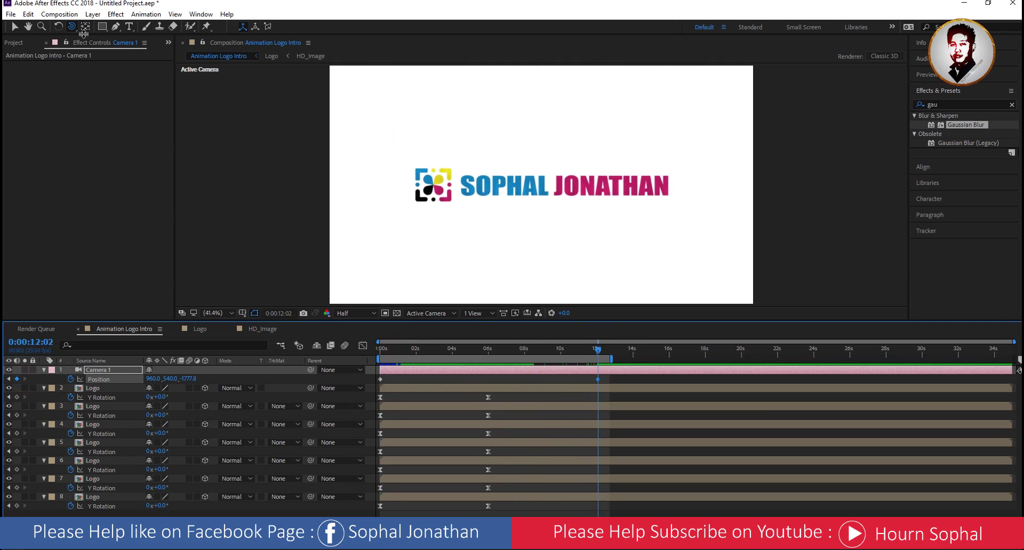
# Dolly the camera out at 12 seconds so the final logo is smaller, preview, and return to 0
pyautogui.moveTo(72, 26); pyautogui.dragTo(97, 59)
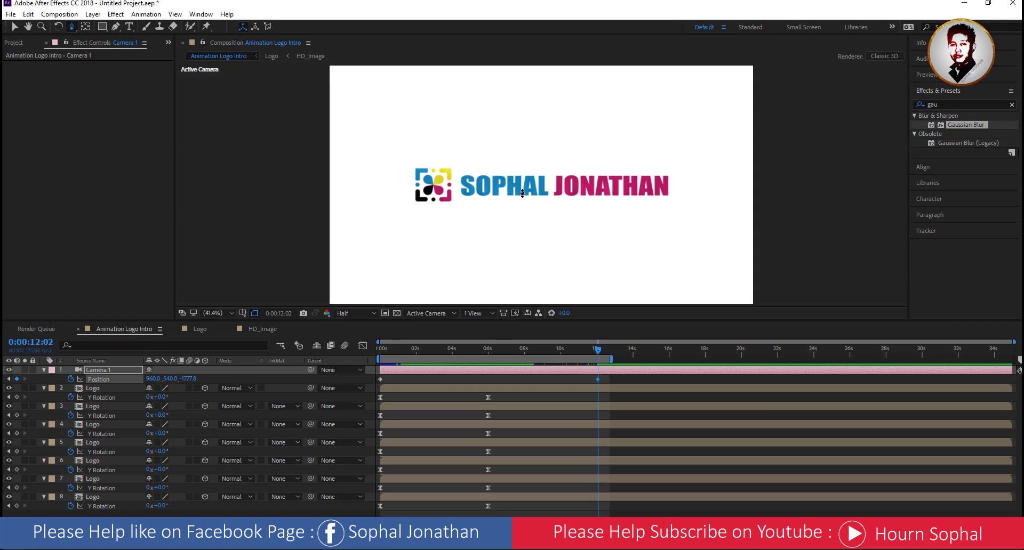
pyautogui.moveTo(522, 193); pyautogui.dragTo(498, 193)
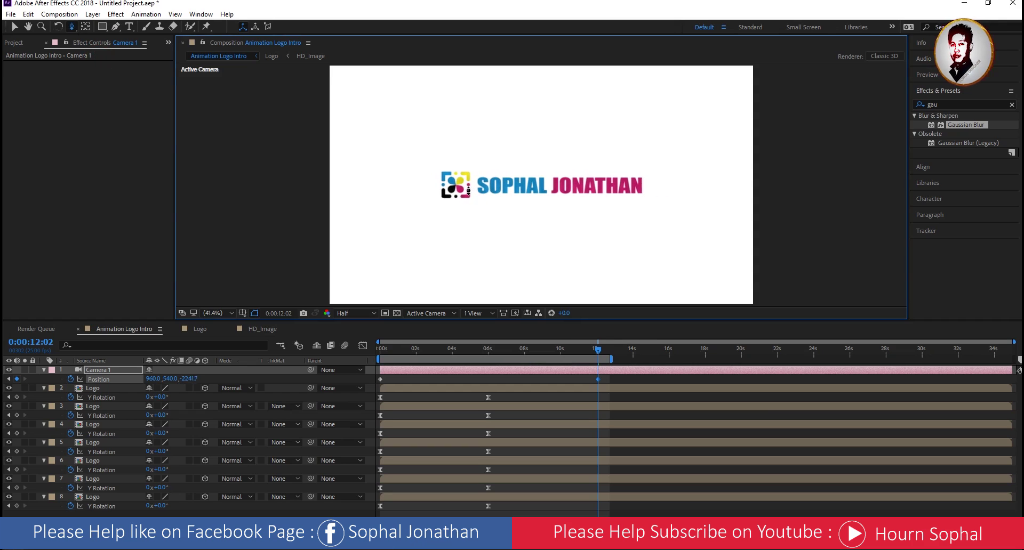
pyautogui.moveTo(593, 345); pyautogui.dragTo(259, 343)
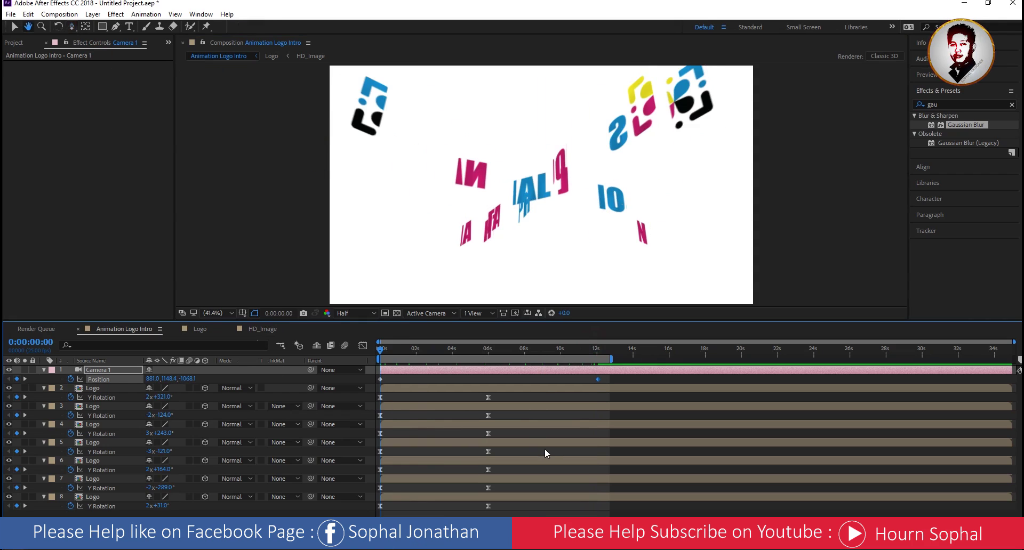
pyautogui.press('space')
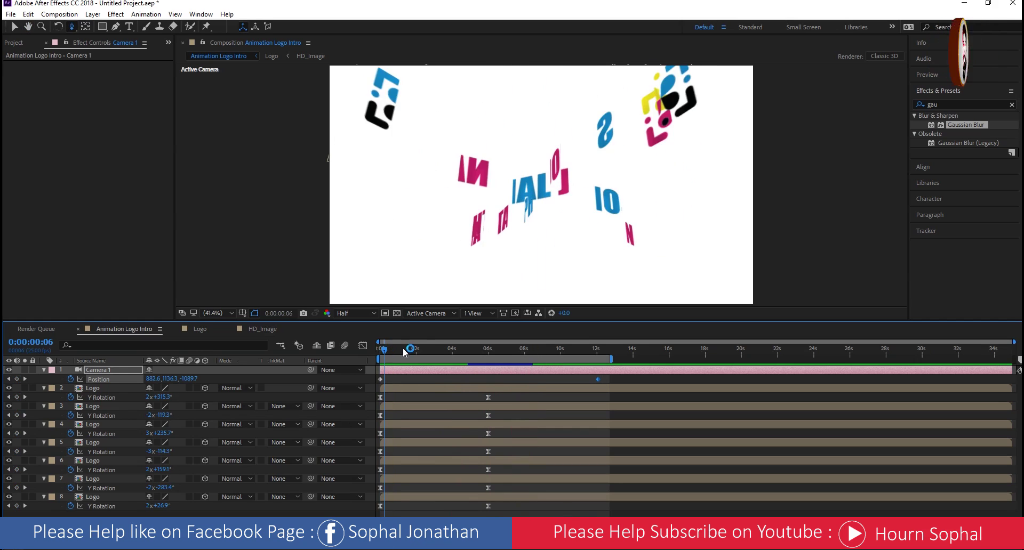
pyautogui.moveTo(375, 349); pyautogui.dragTo(331, 382)
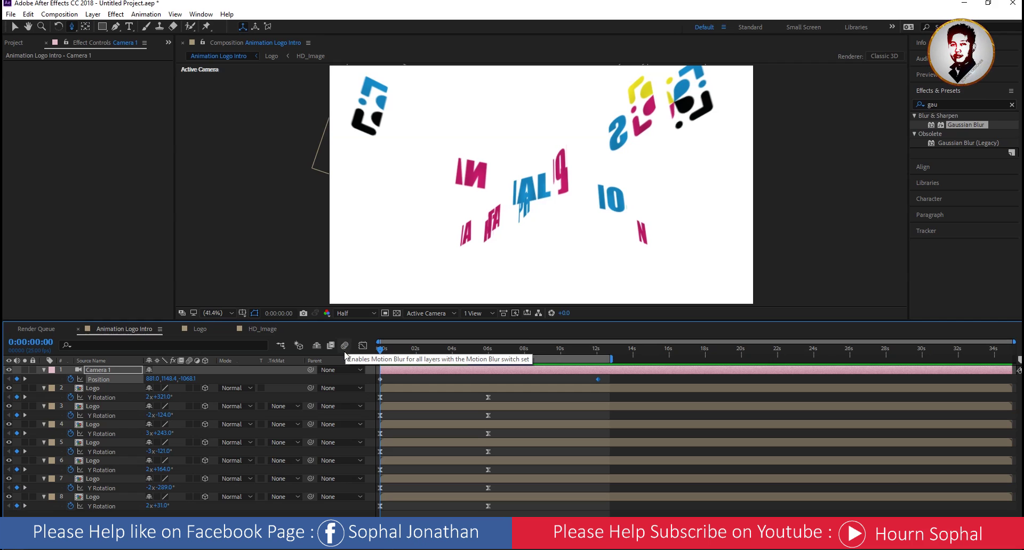
# Enable motion blur on all Logo layers and the composition's Motion Blur switch
pyautogui.click(96, 388)
pyautogui.keyDown('shift'); pyautogui.click(95, 498); pyautogui.keyUp('shift')
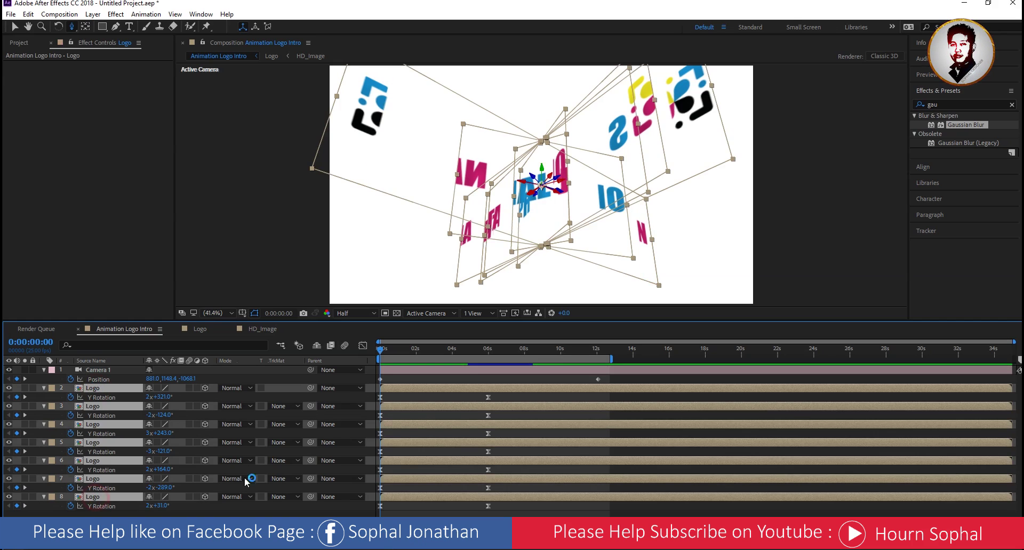
pyautogui.click(190, 388)
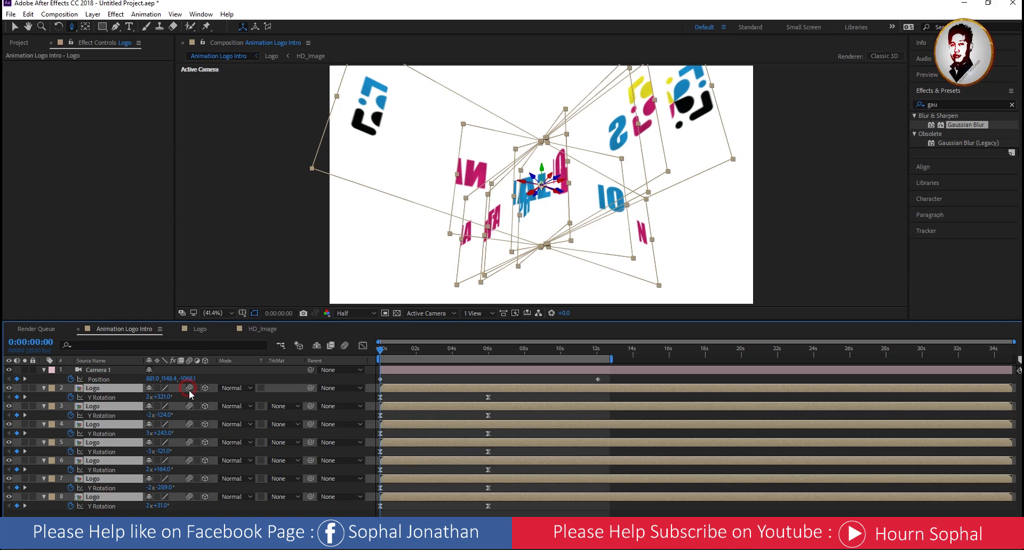
pyautogui.click(345, 345)
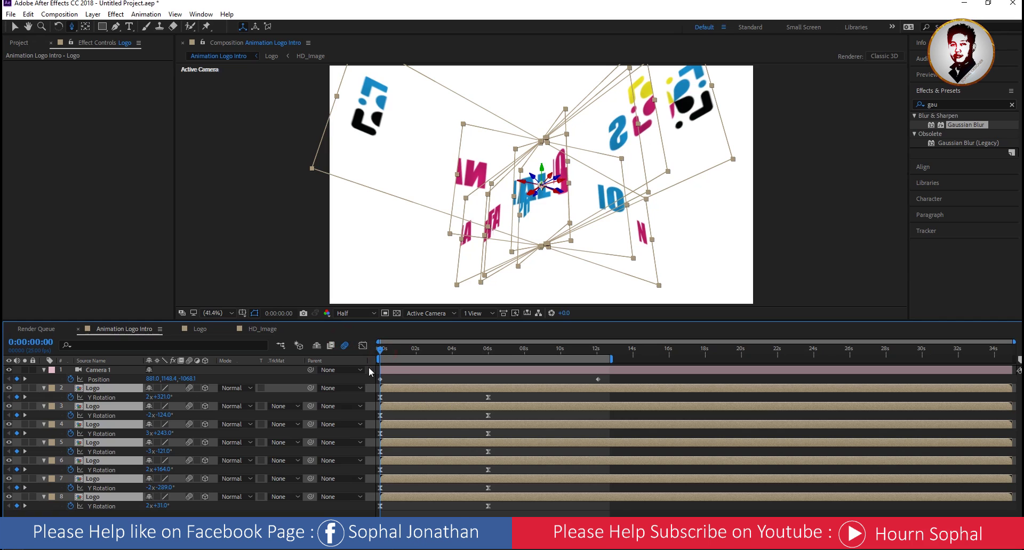
# Apply Easy Ease to the camera and rotation keyframes
pyautogui.moveTo(613, 376); pyautogui.dragTo(380, 397)
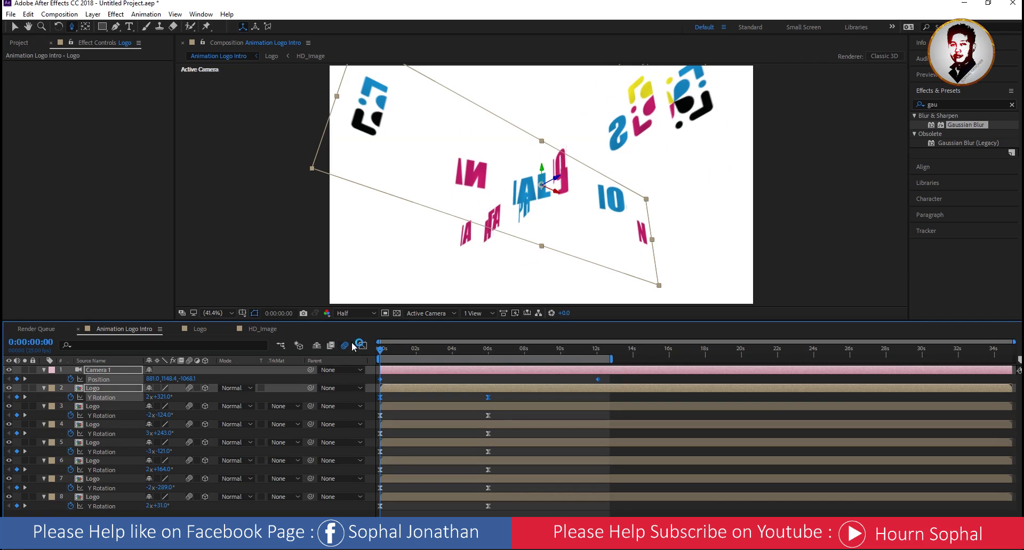
pyautogui.rightClick(380, 379)
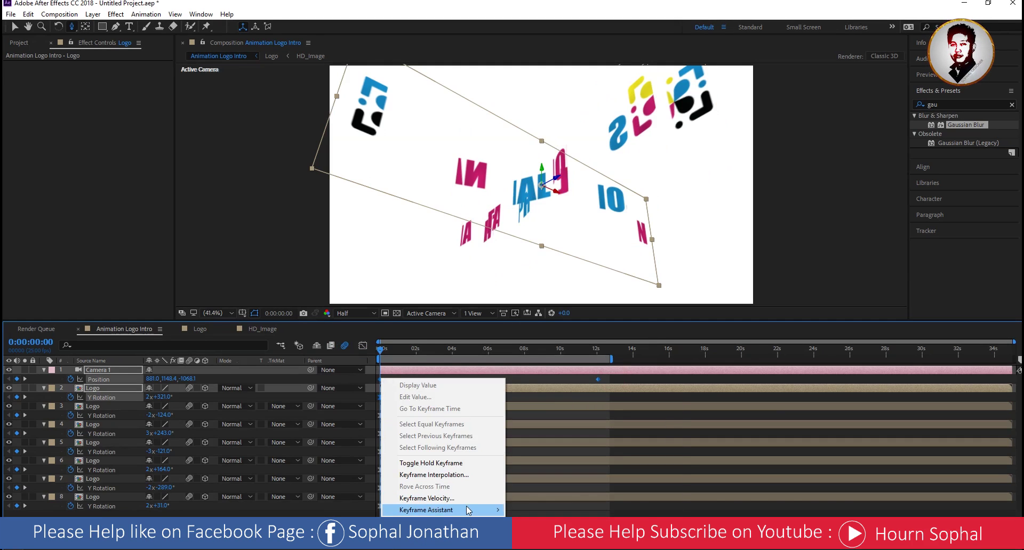
pyautogui.moveTo(469, 510)
pyautogui.click(557, 445)
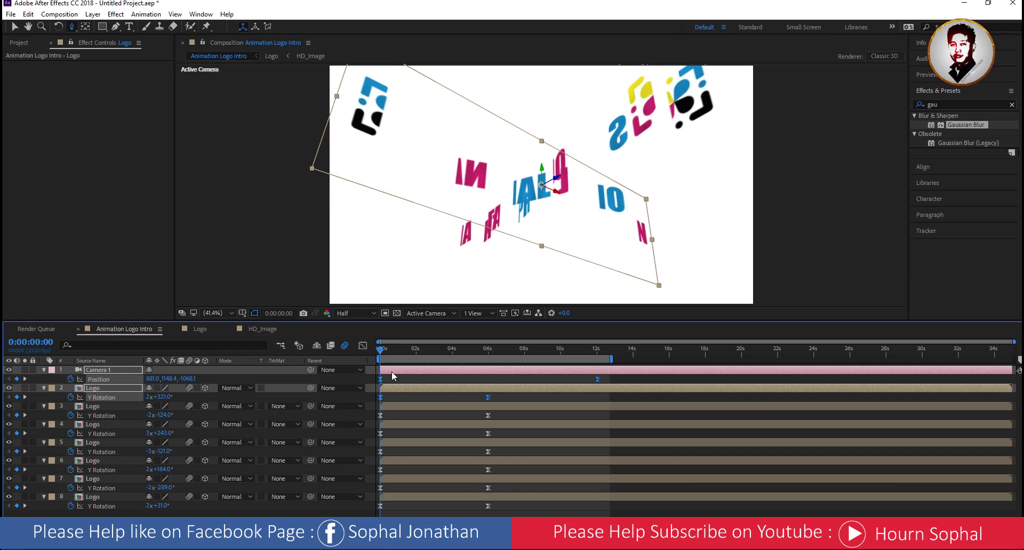
pyautogui.click(452, 511)
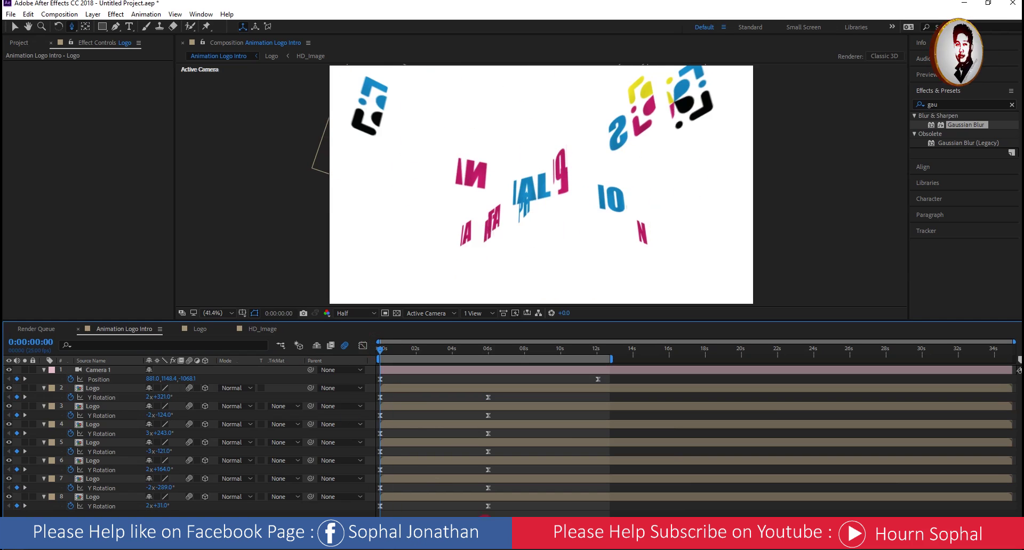
# Preview the blurred, eased animation, then select logo layers 7 and 8 and undo stray rotation keyframes
pyautogui.press('space')
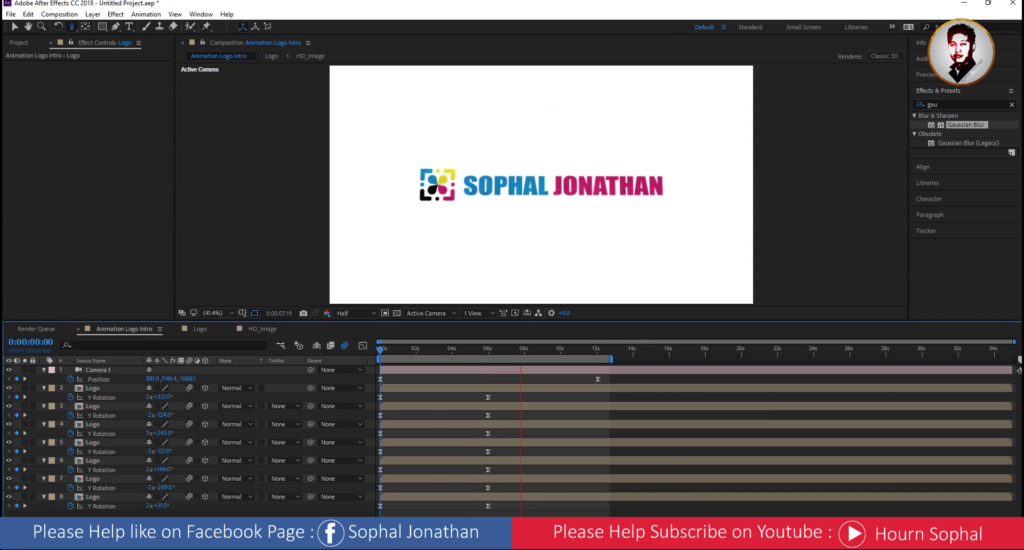
pyautogui.click(411, 478)
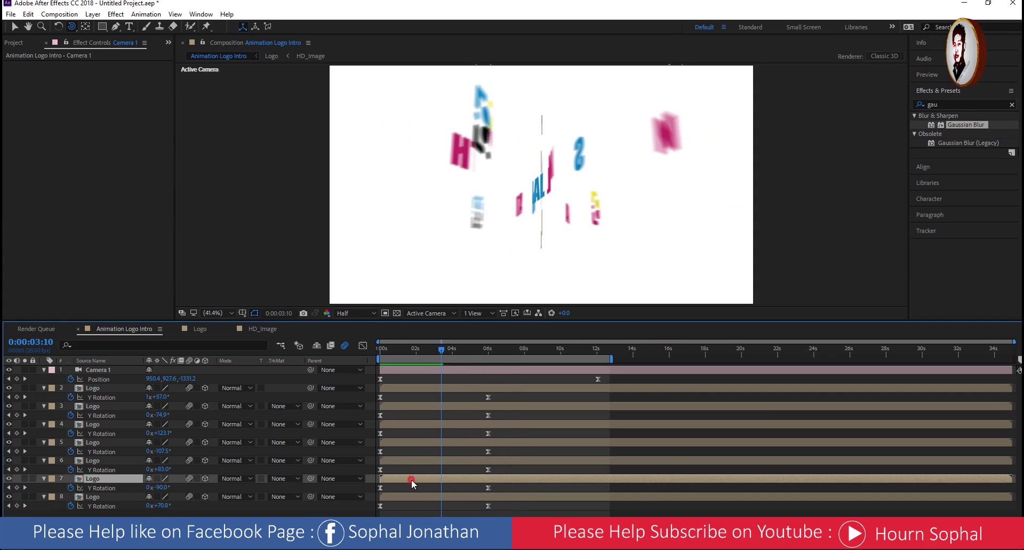
pyautogui.click(418, 495)
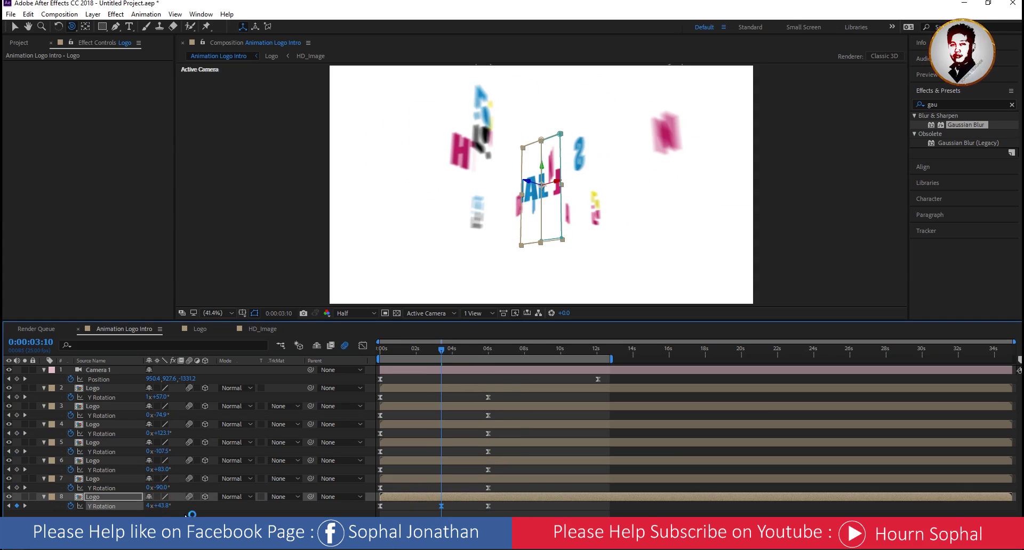
pyautogui.moveTo(191, 515); pyautogui.dragTo(212, 510)
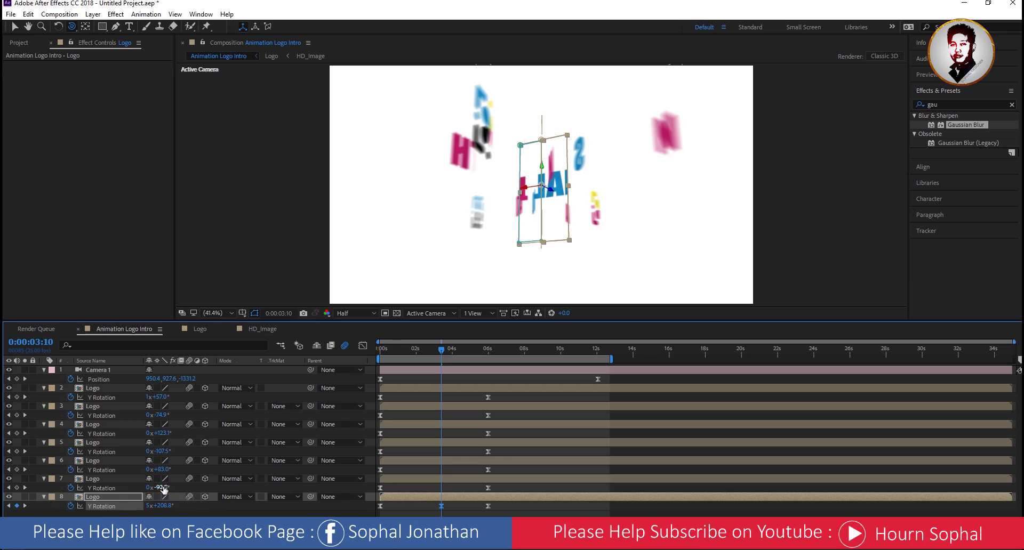
pyautogui.moveTo(163, 489); pyautogui.dragTo(63, 491)
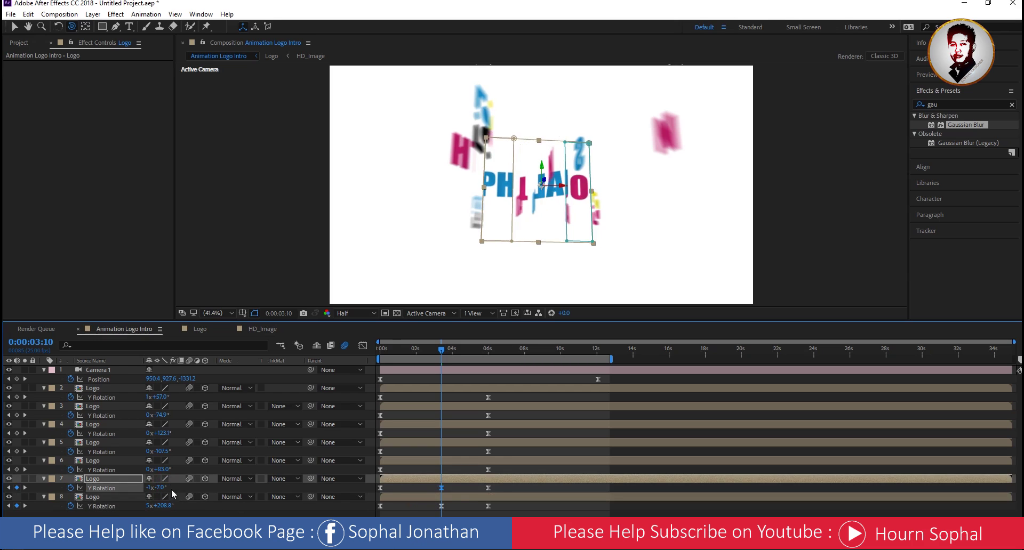
pyautogui.hotkey('ctrl', 'z')
pyautogui.hotkey('ctrl', 'z')
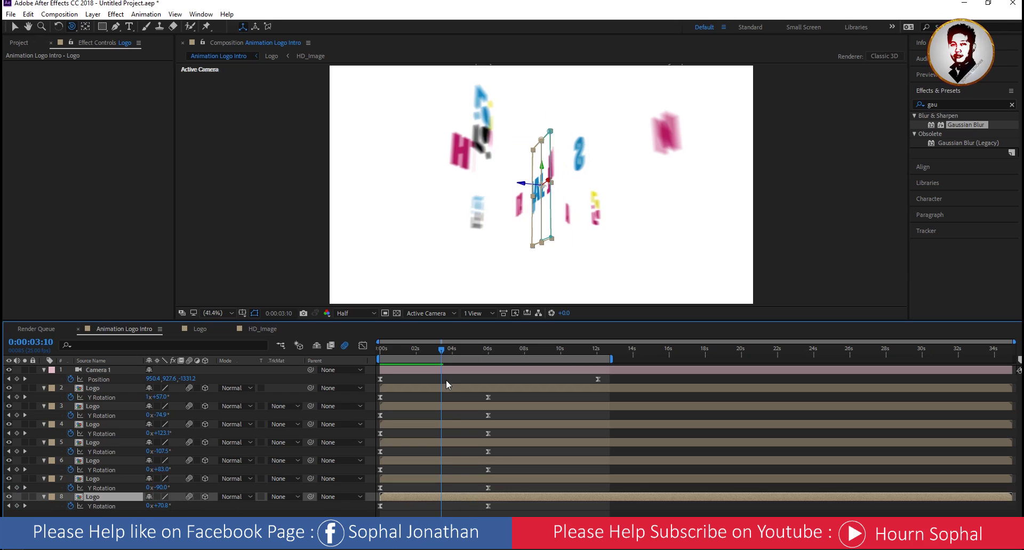
# At frame 0, increase the starting Y Rotation of logo pieces 7 and 8, then preview
pyautogui.moveTo(442, 352); pyautogui.dragTo(376, 354)
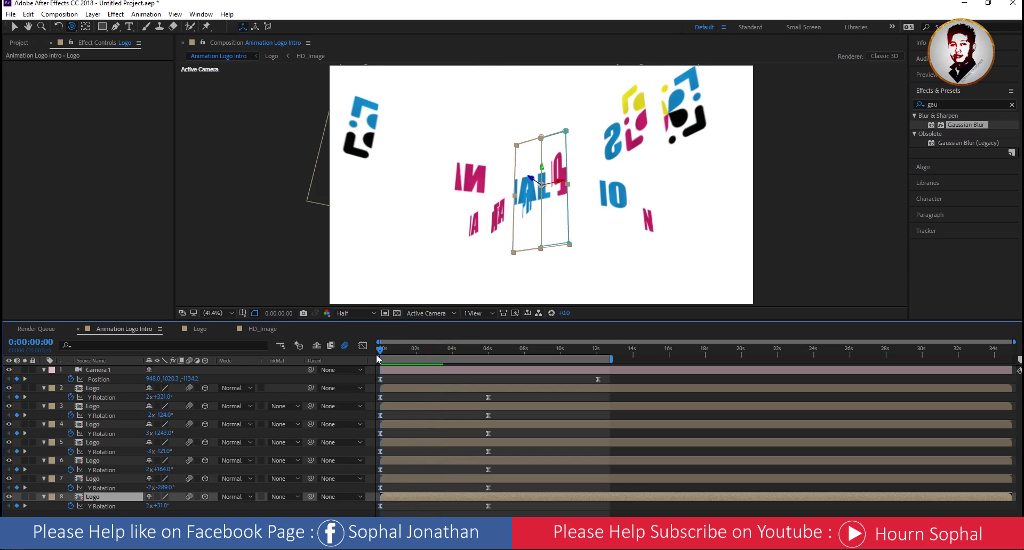
pyautogui.moveTo(159, 506)
pyautogui.mouseDown()
pyautogui.moveTo(152, 516)
pyautogui.moveTo(535, 399)
pyautogui.mouseUp()
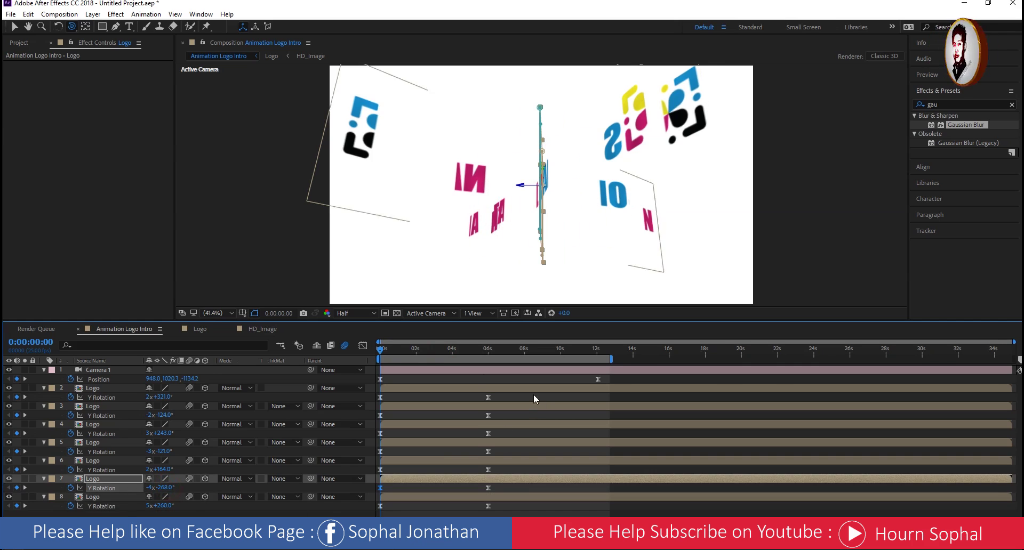
pyautogui.moveTo(163, 488); pyautogui.dragTo(97, 488)
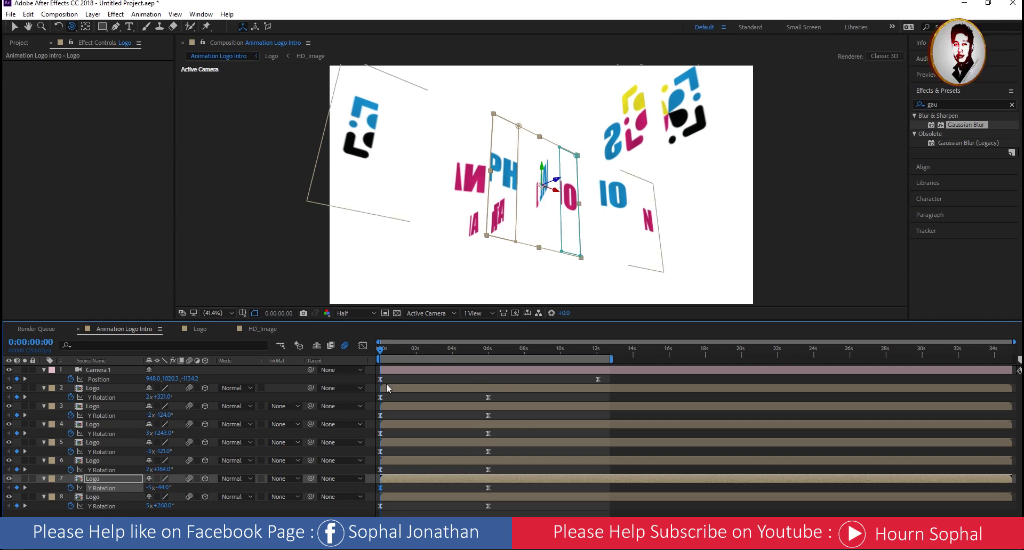
pyautogui.click(538, 513)
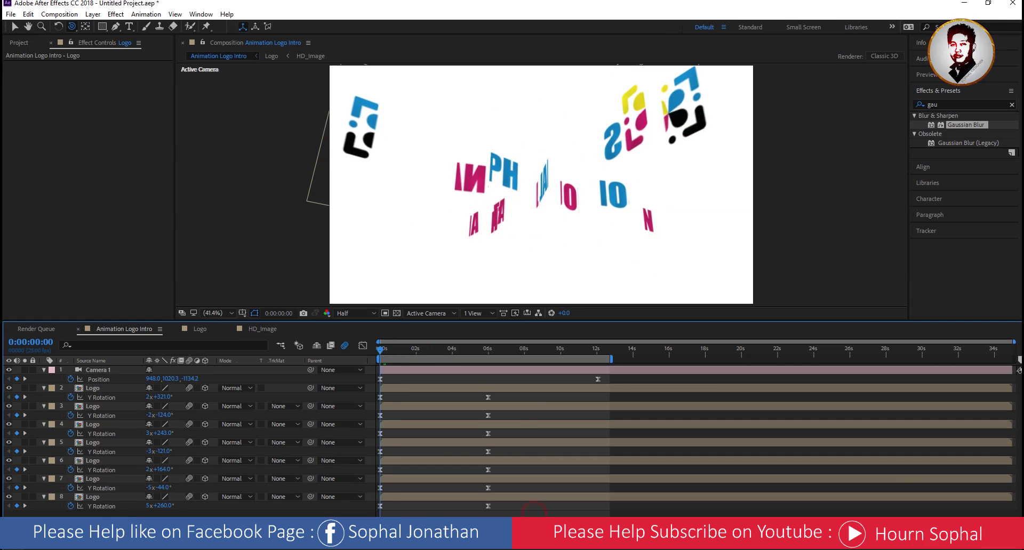
pyautogui.press('space')
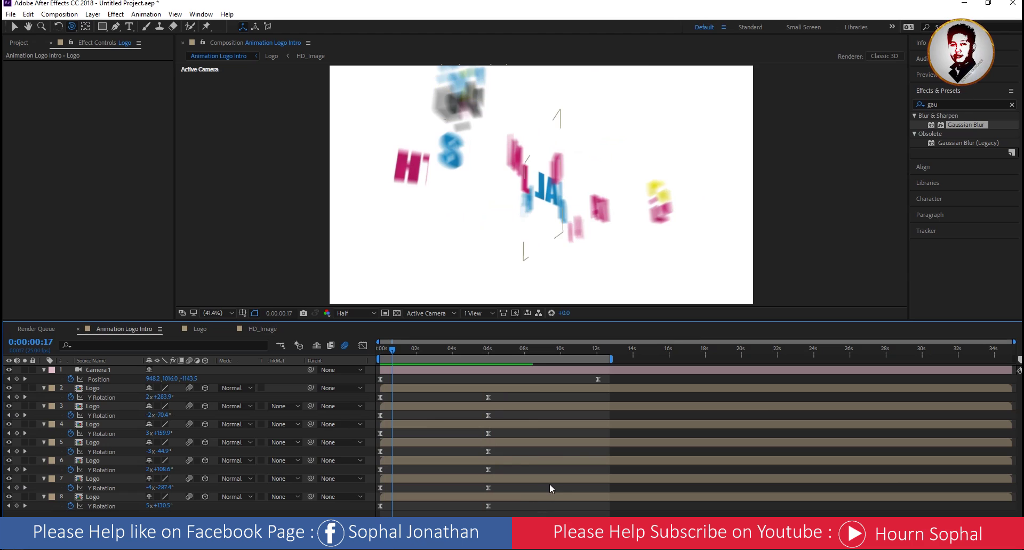
pyautogui.moveTo(392, 347); pyautogui.dragTo(297, 351)
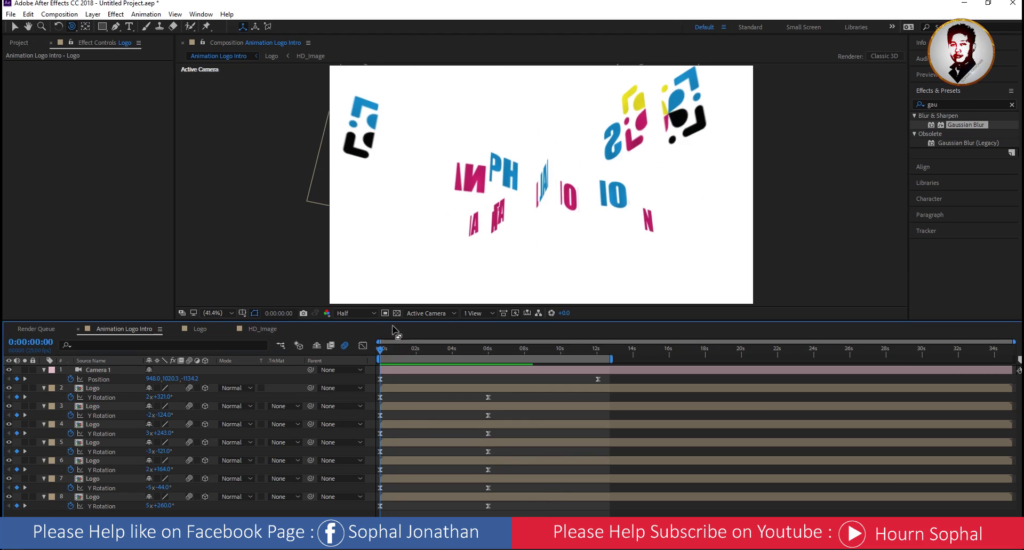
# Set the viewer to Fit and duplicate Camera 1 plus all Logo layers at 0:00:08:09
pyautogui.click(224, 313)
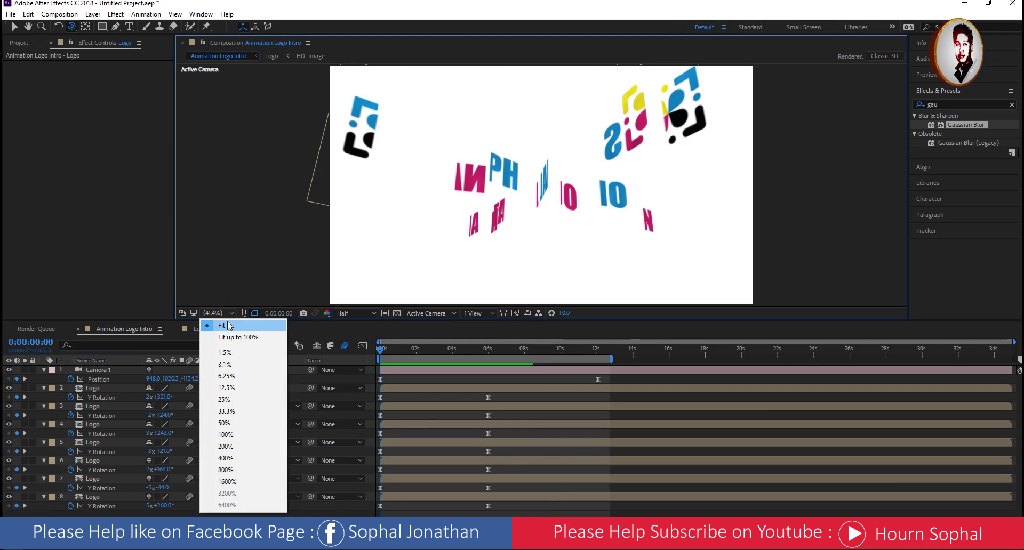
pyautogui.click(222, 326)
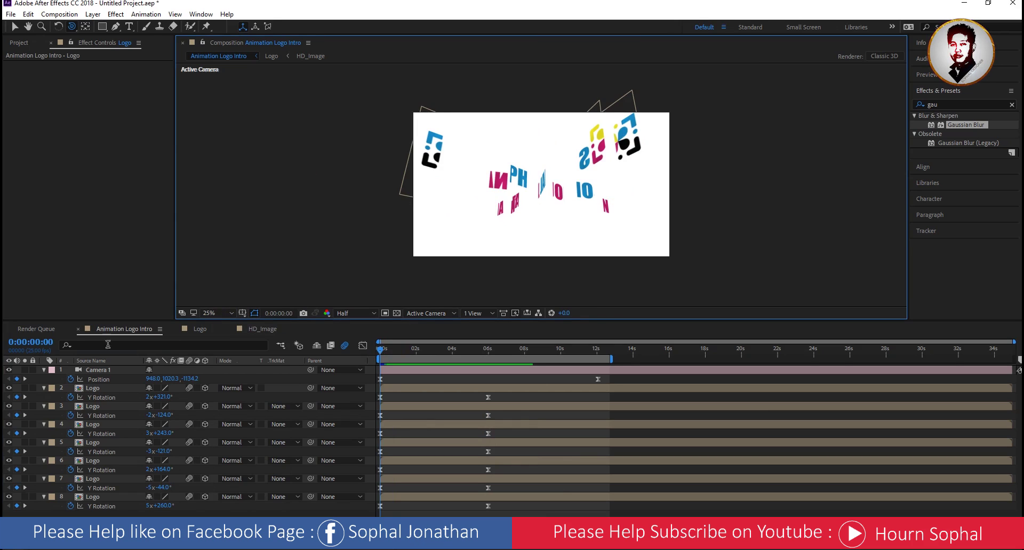
pyautogui.click(100, 371)
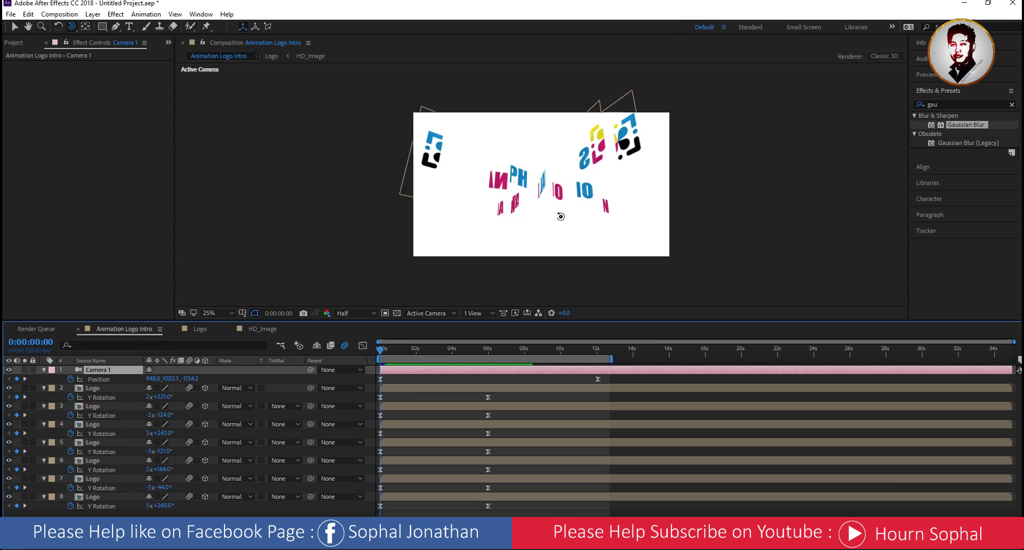
pyautogui.moveTo(405, 352); pyautogui.dragTo(530, 352)
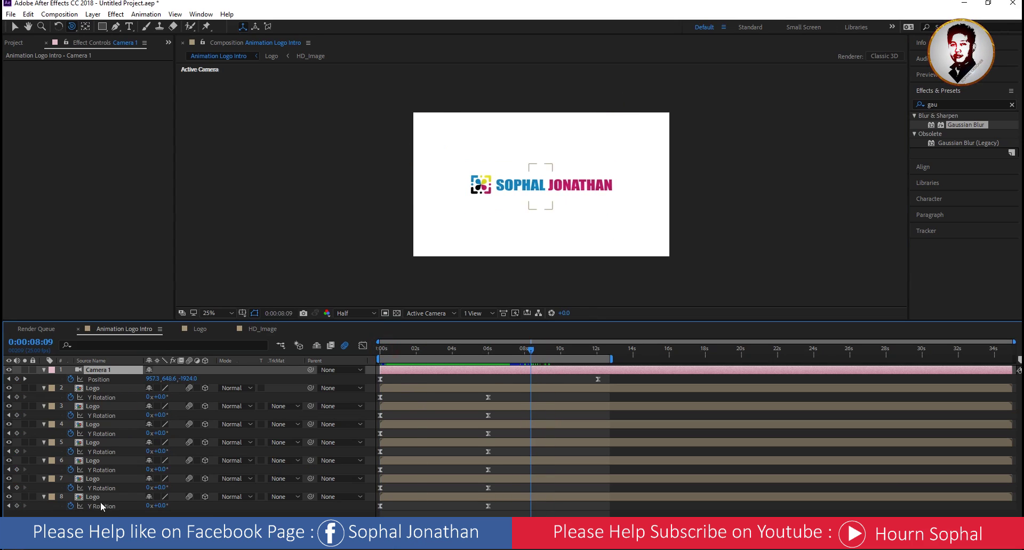
pyautogui.keyDown('shift'); pyautogui.click(88, 496); pyautogui.keyUp('shift')
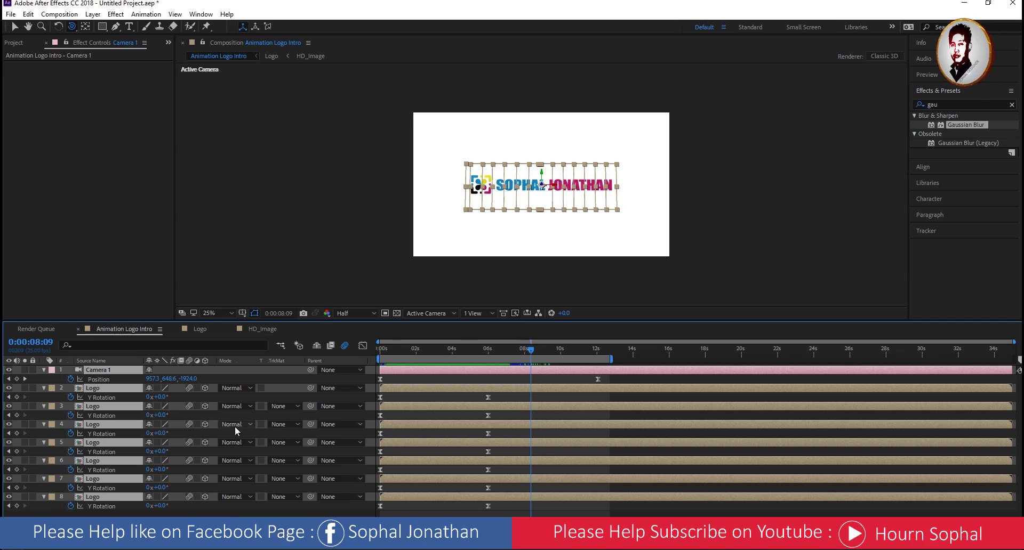
pyautogui.hotkey('ctrl', 'd')
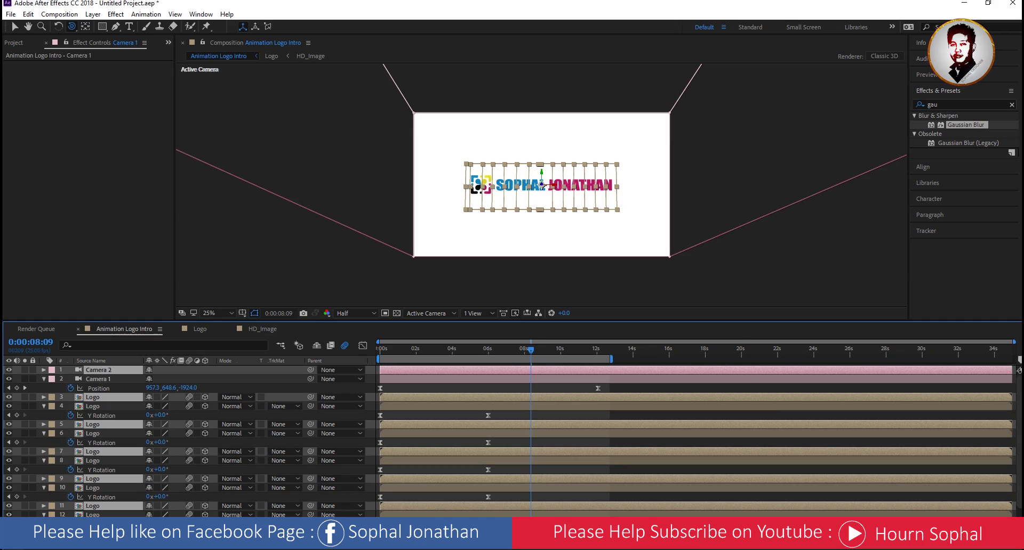
# Pre-compose the duplicated layers into a precomp named 'Shadows', moving all attributes
pyautogui.hotkey('ctrl', 'shift', 'c')
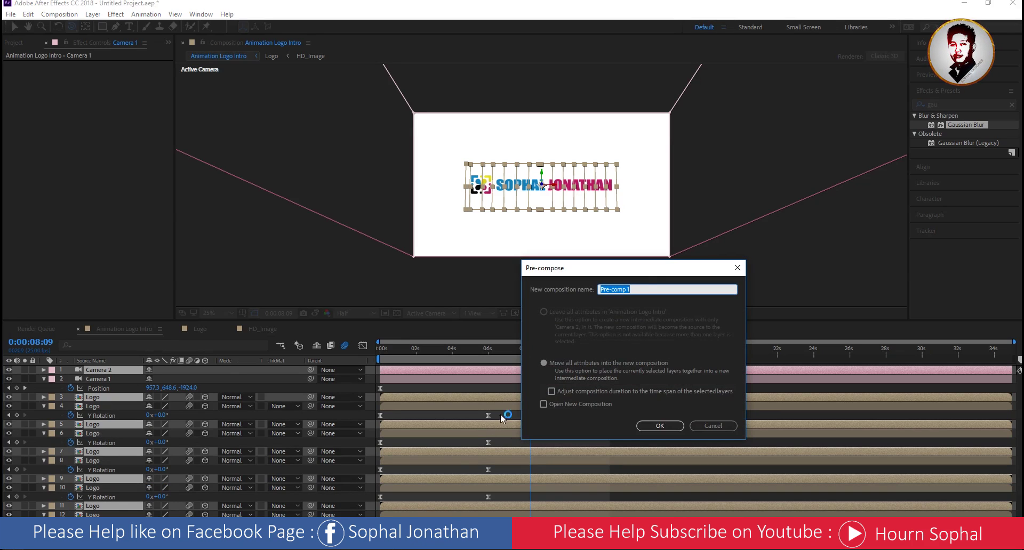
pyautogui.write('Sh')
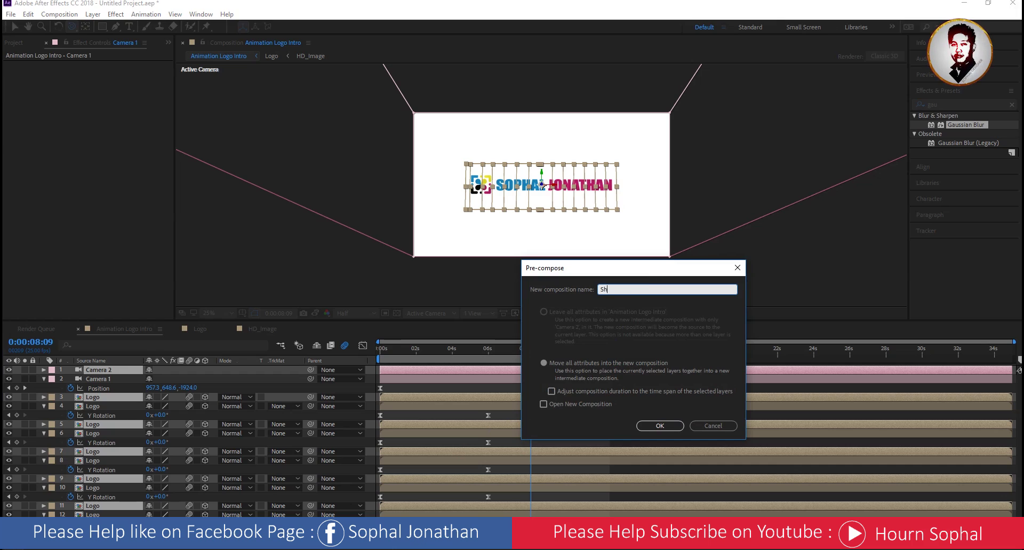
pyautogui.write('a')
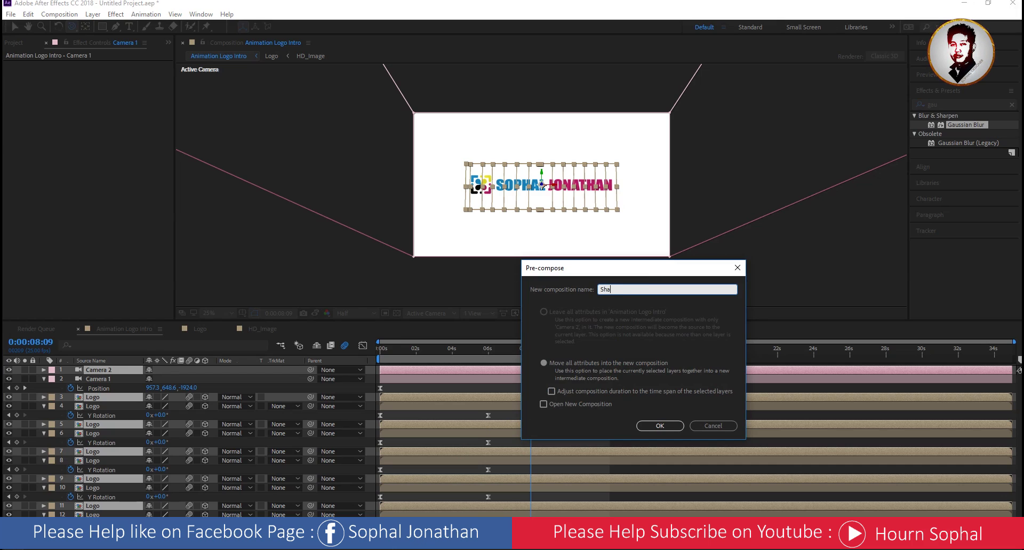
pyautogui.write('odo0ws')
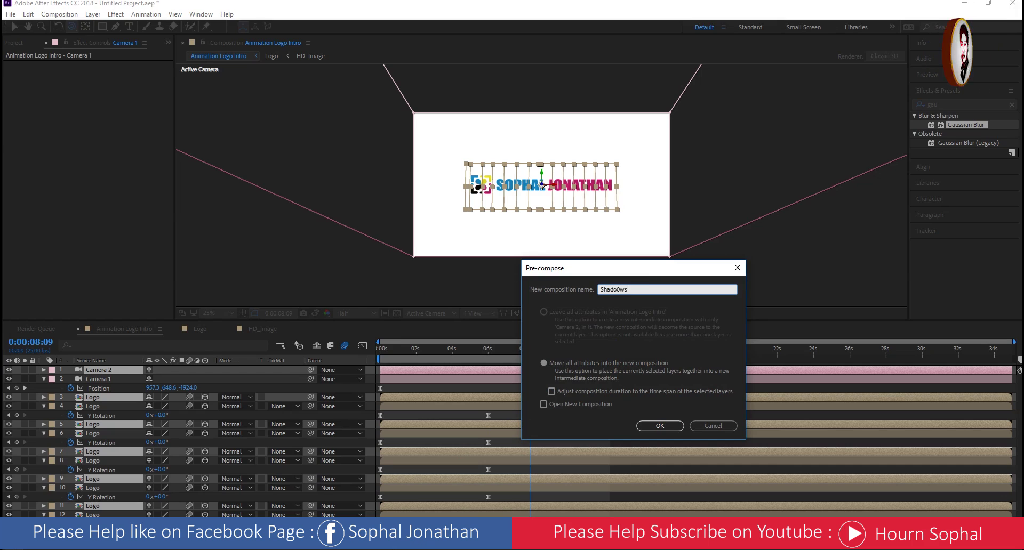
pyautogui.press('BackSpace')
pyautogui.press('BackSpace')
pyautogui.press('BackSpace')
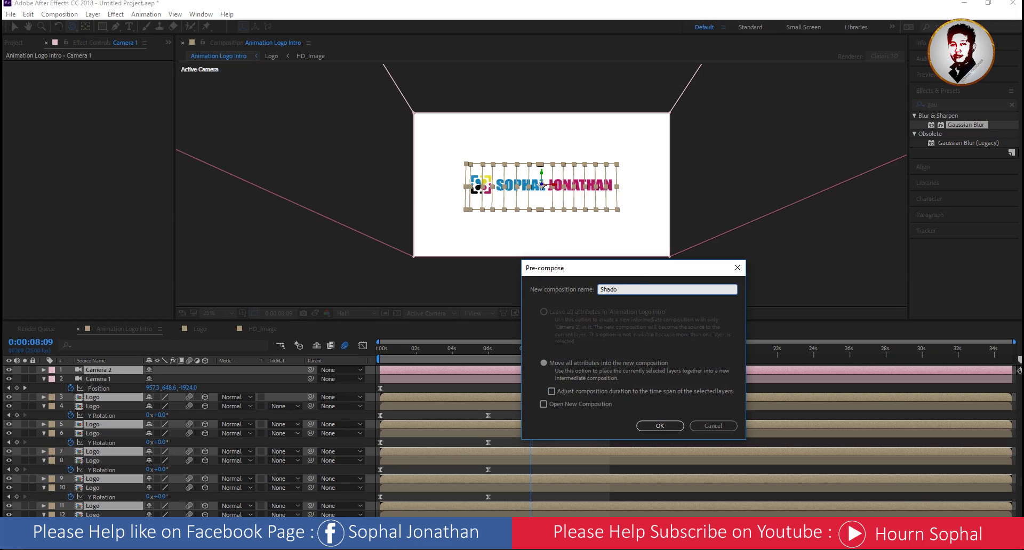
pyautogui.write('ws')
pyautogui.press('Return')
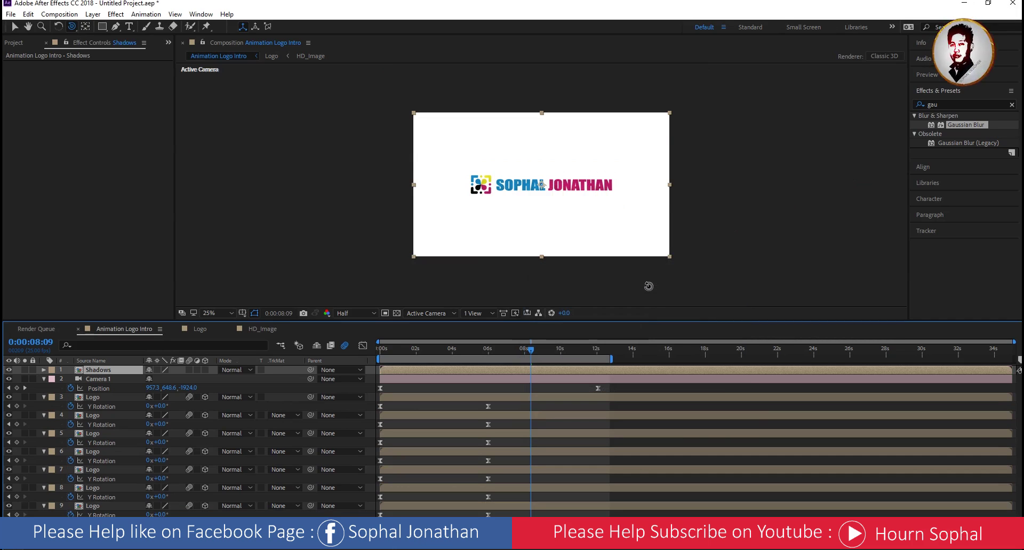
# Apply a red Fill effect to the Shadows layer
pyautogui.click(951, 104)
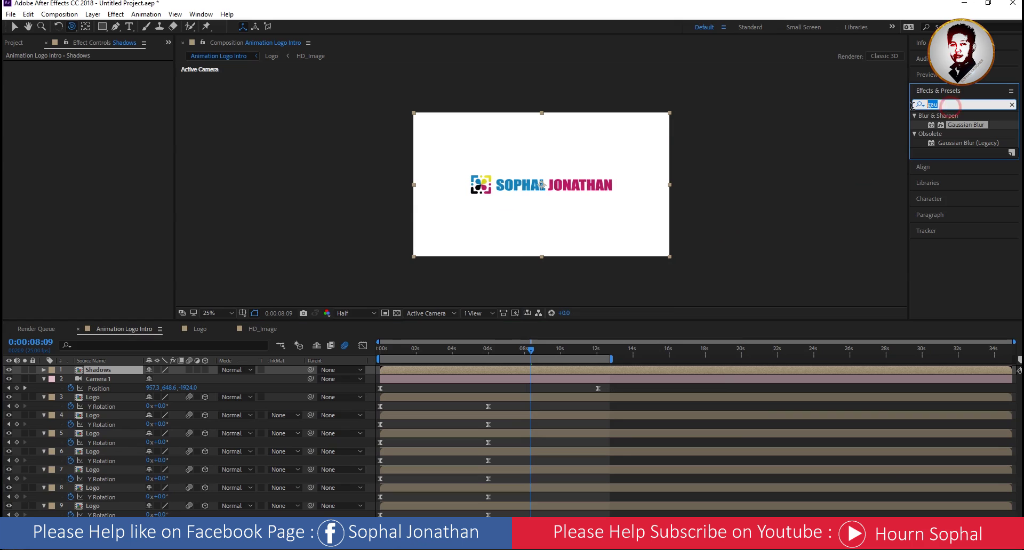
pyautogui.write('fill')
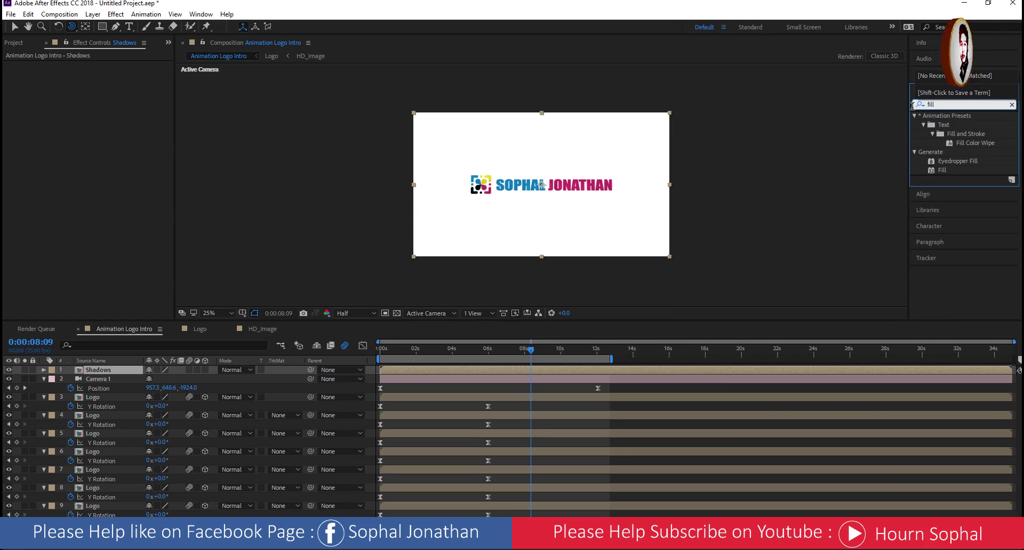
pyautogui.moveTo(942, 170)
pyautogui.mouseDown()
pyautogui.moveTo(118, 372)
pyautogui.moveTo(98, 503)
pyautogui.mouseUp()
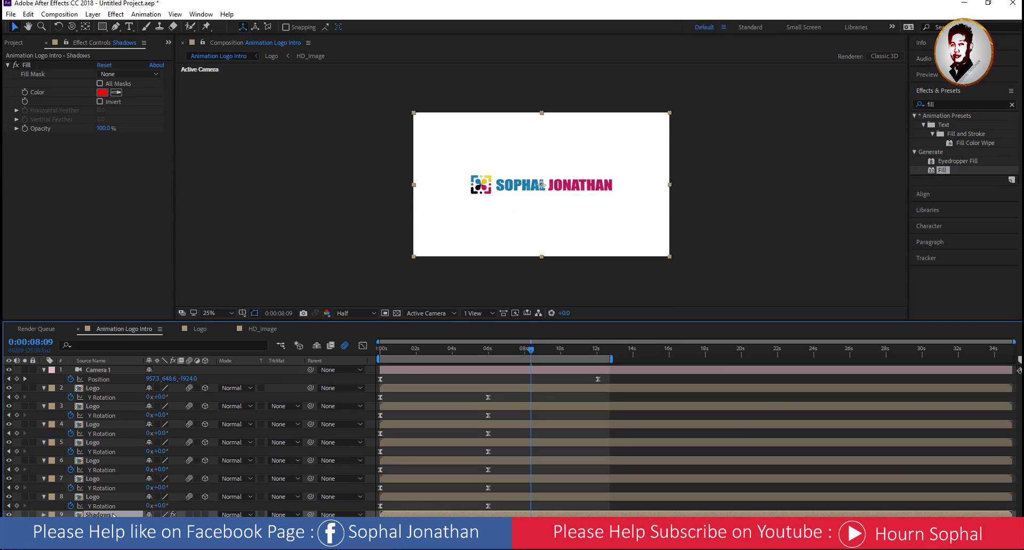
# Collapse all layer properties, make the Shadows layer 3D, and view at 100%
pyautogui.click(99, 498)
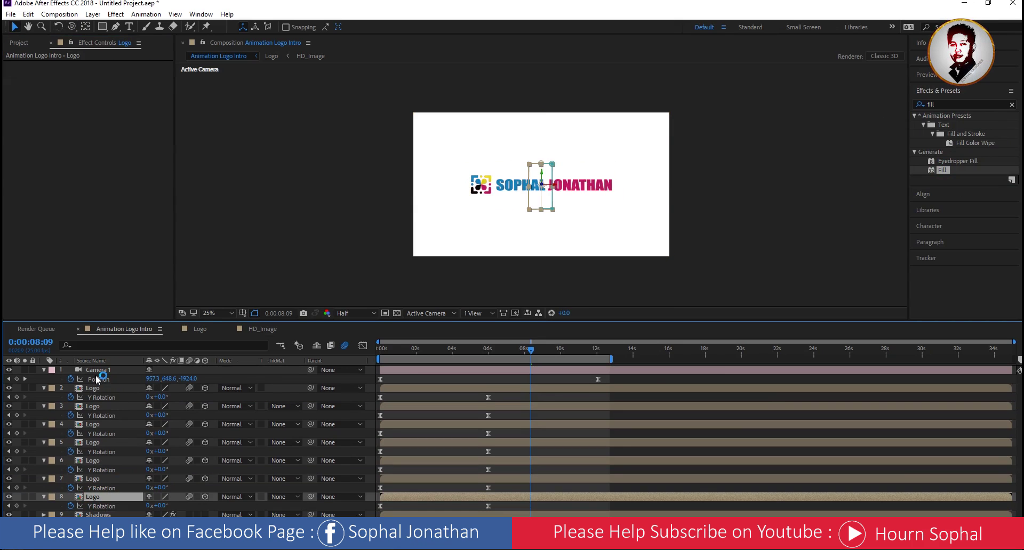
pyautogui.hotkey('ctrl', 'a')
pyautogui.press('u')
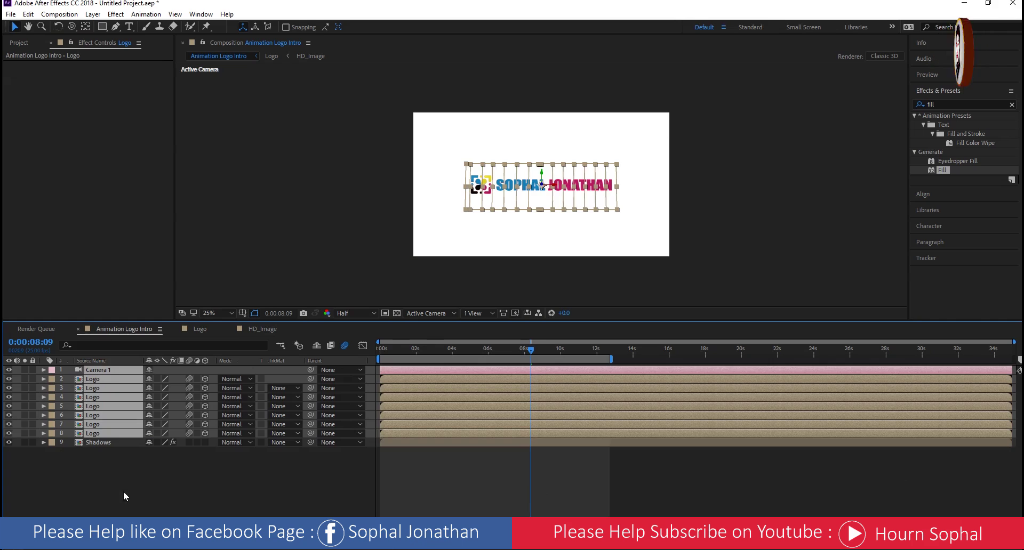
pyautogui.click(123, 491)
pyautogui.click(101, 442)
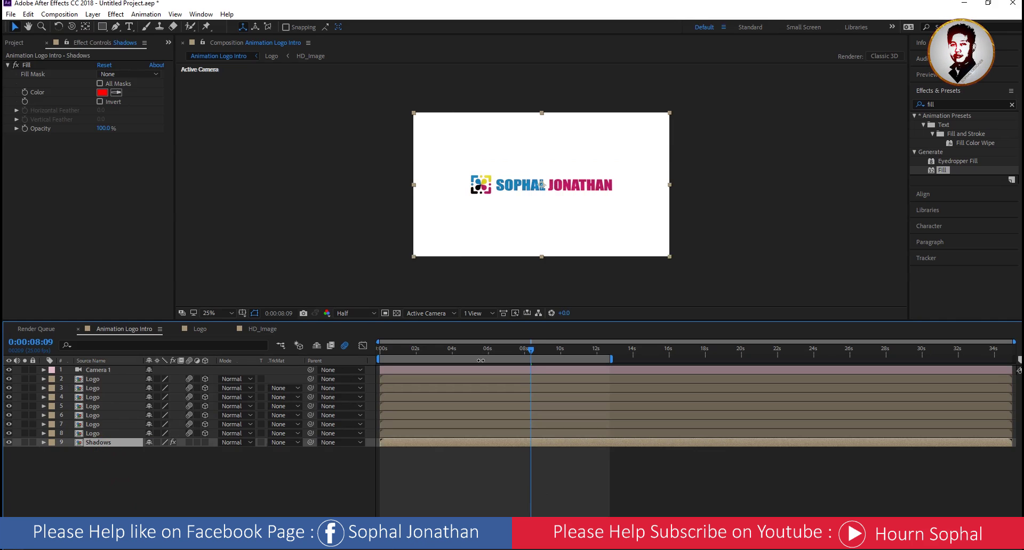
pyautogui.click(204, 443)
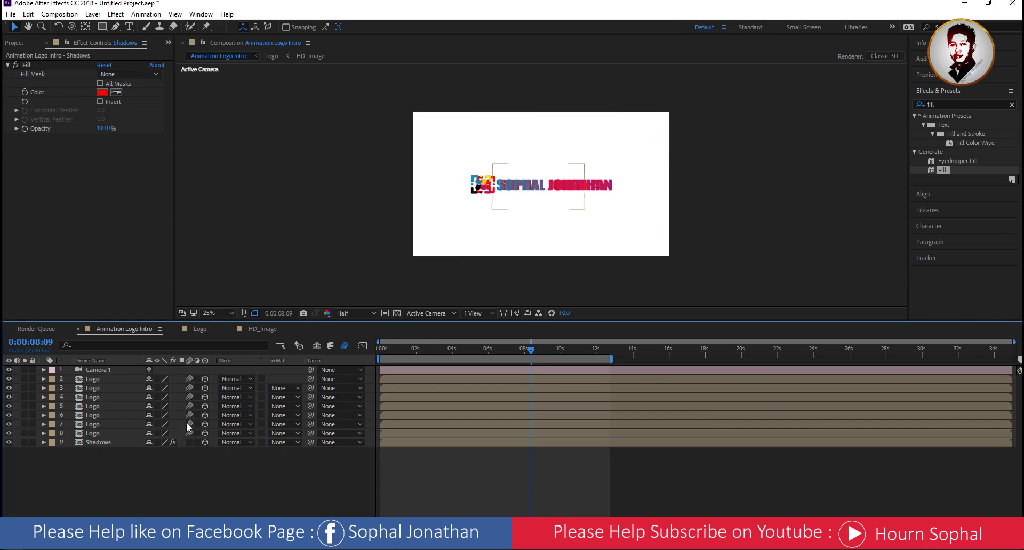
pyautogui.click(101, 445)
pyautogui.press('/')
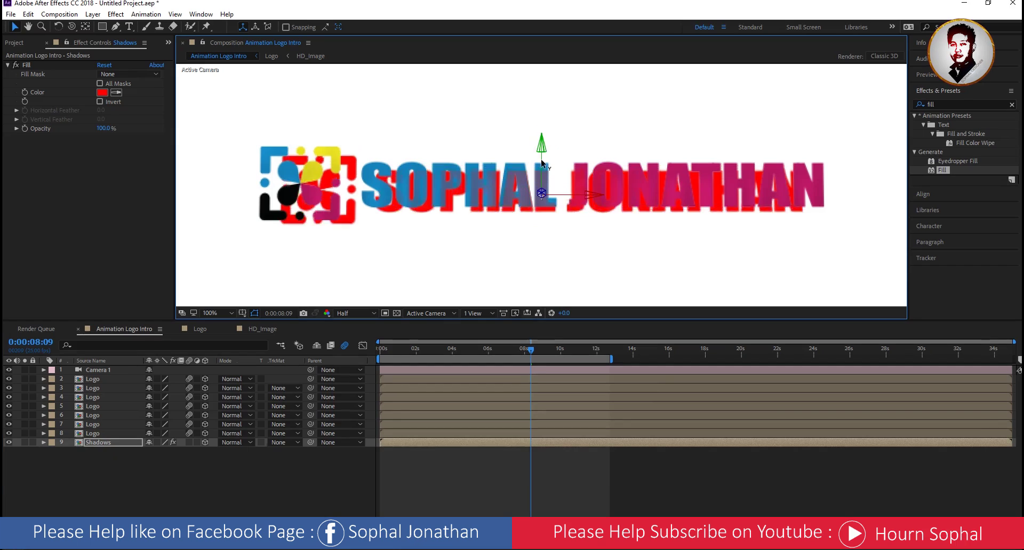
# Move the Shadows layer below the logo and set its X Rotation to -82°
pyautogui.moveTo(543, 137); pyautogui.dragTo(541, 258)
pyautogui.press(',')
pyautogui.press(',')
pyautogui.press(',')
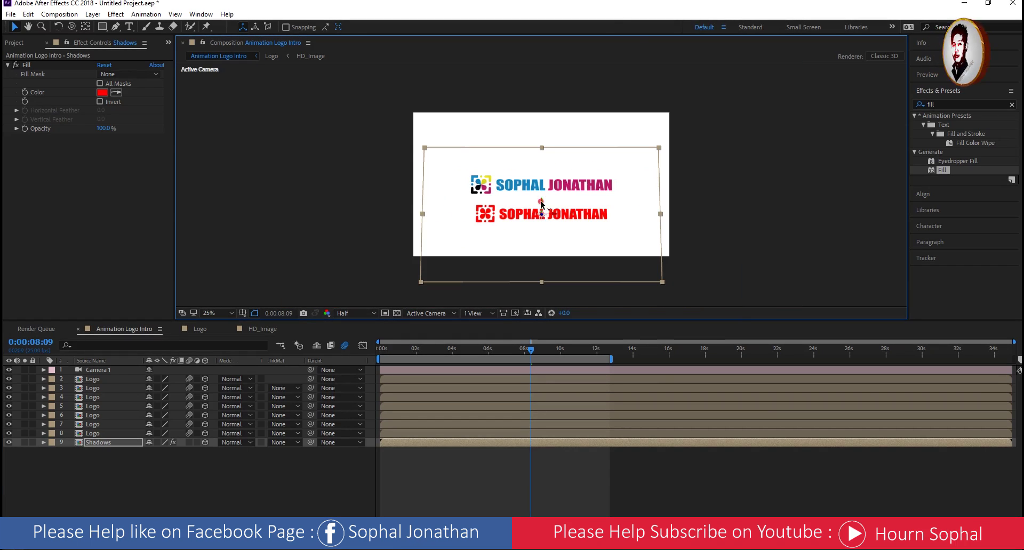
pyautogui.click(111, 443)
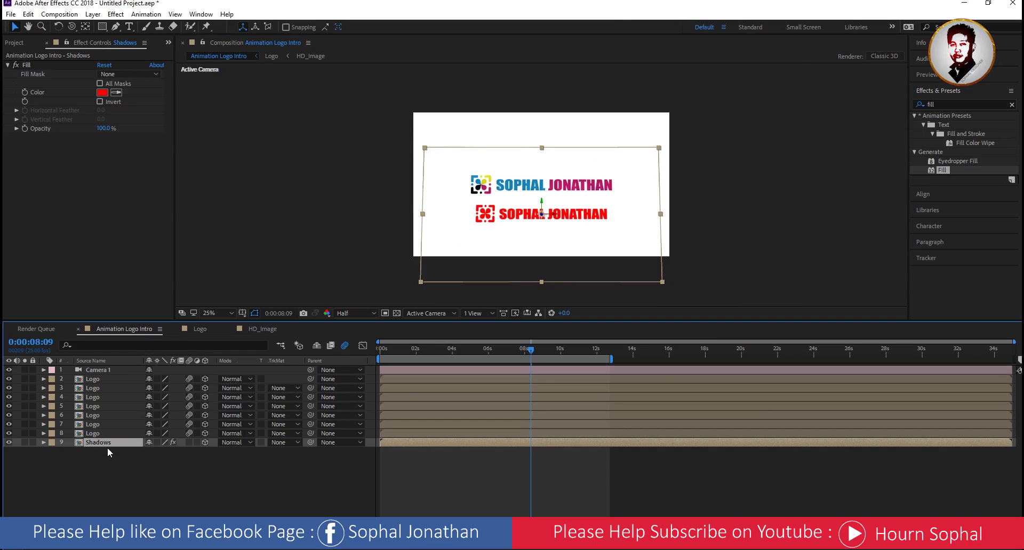
pyautogui.press('r')
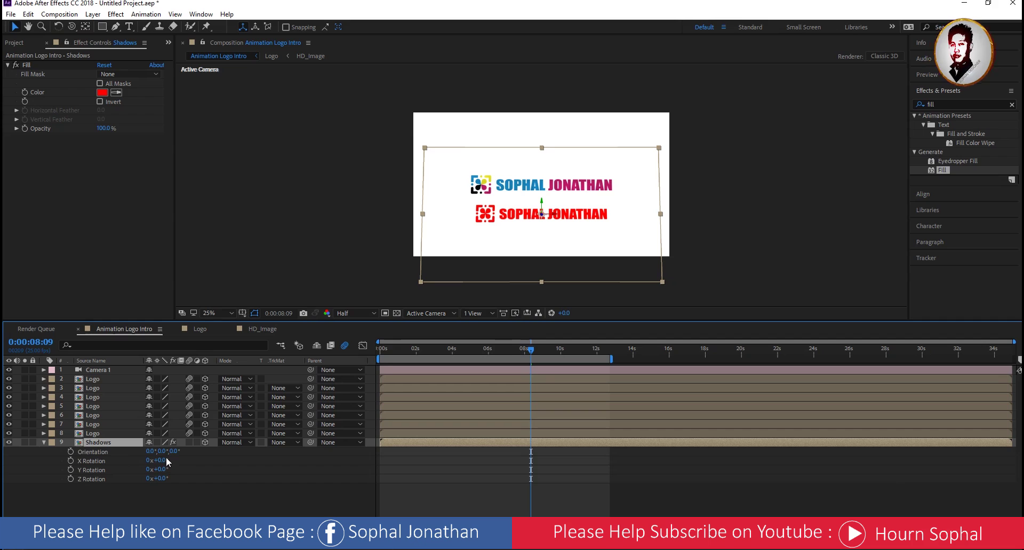
pyautogui.write('-82')
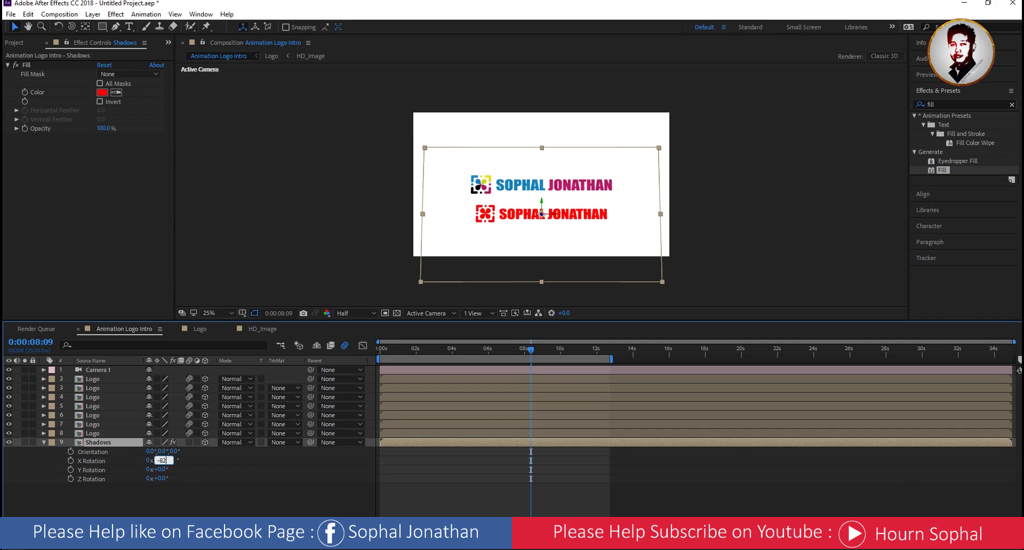
pyautogui.press('Return')
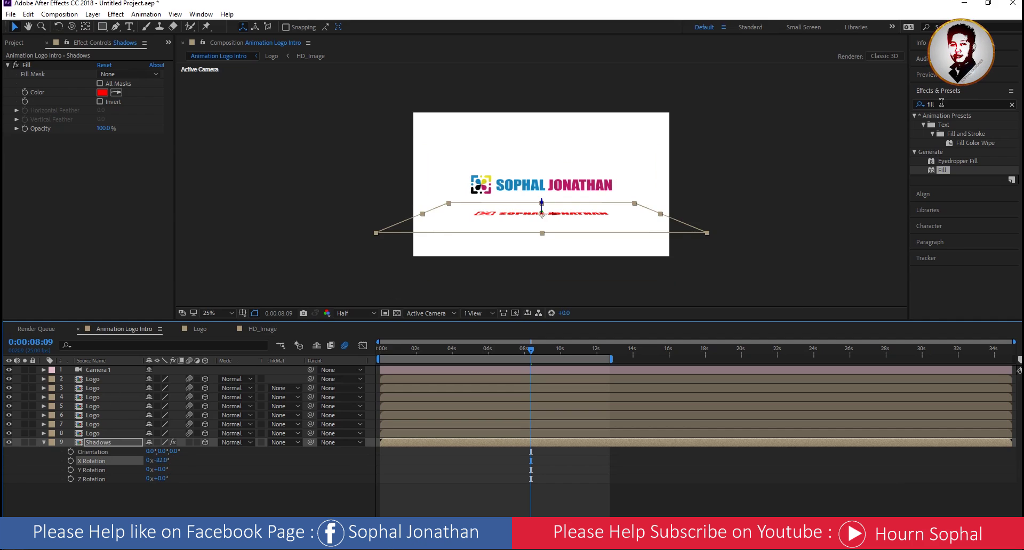
pyautogui.click(931, 105)
# Find Gaussian Blur with 'gau' and apply it to the Shadows layer
pyautogui.write('g')
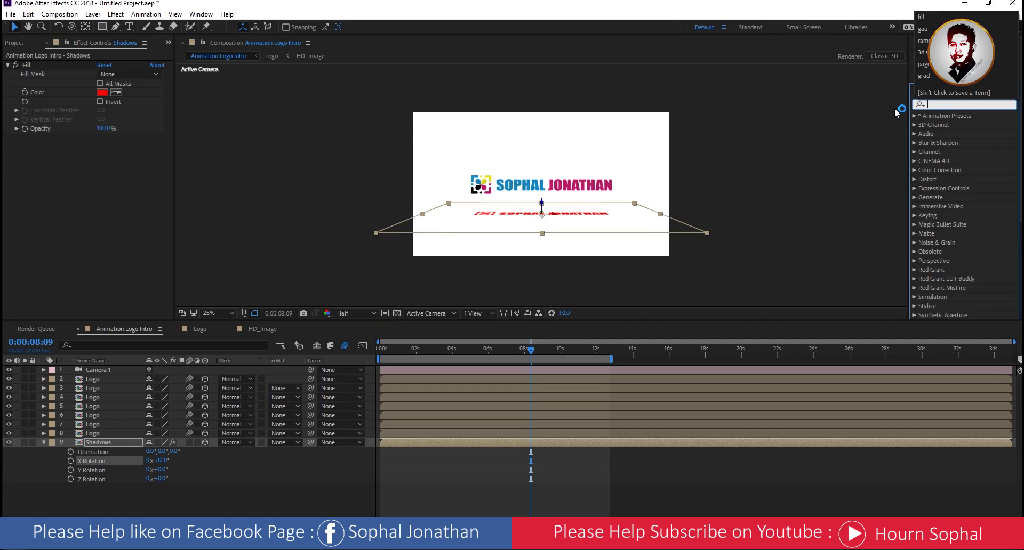
pyautogui.write('au')
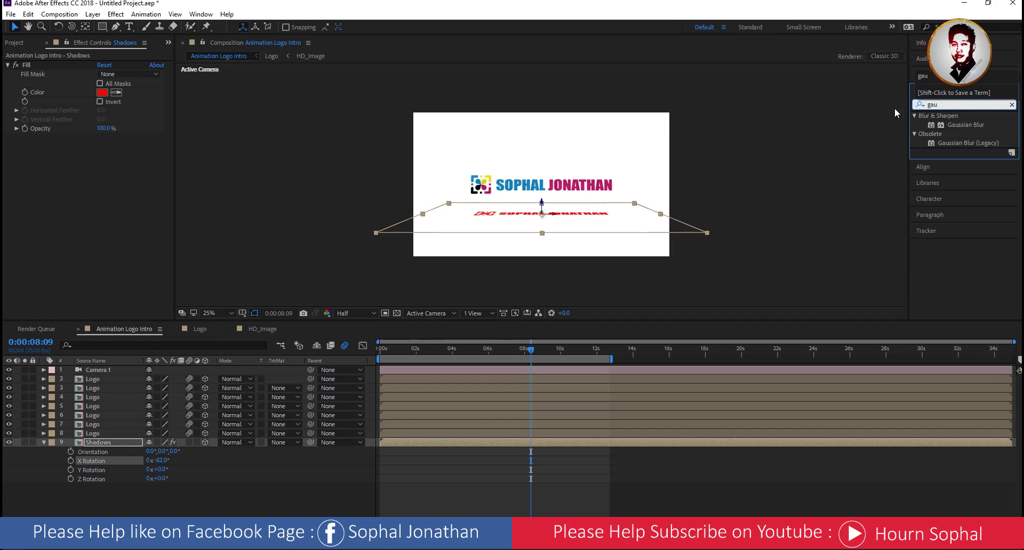
pyautogui.click(969, 126)
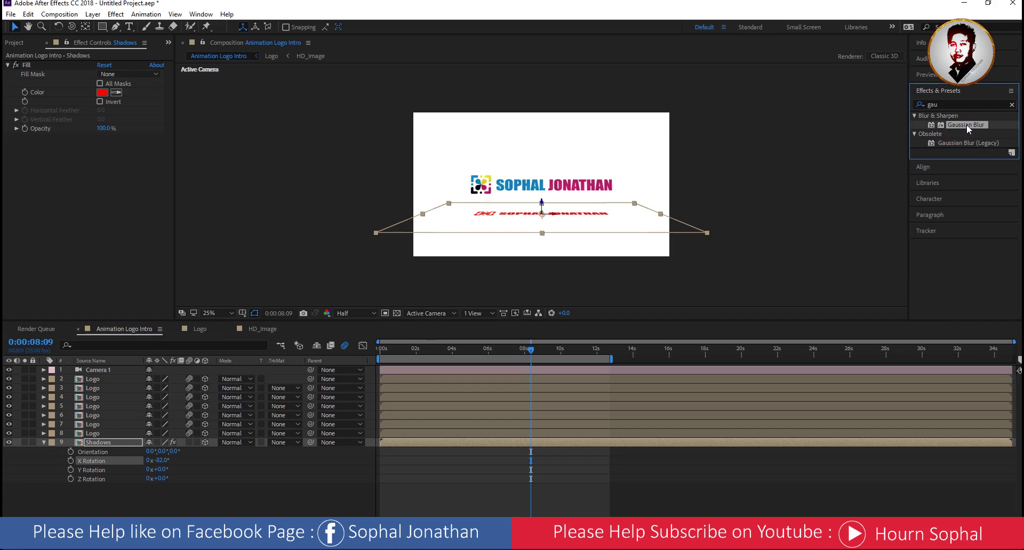
pyautogui.moveTo(967, 126)
pyautogui.mouseDown()
pyautogui.moveTo(146, 468)
pyautogui.moveTo(110, 453)
pyautogui.mouseUp()
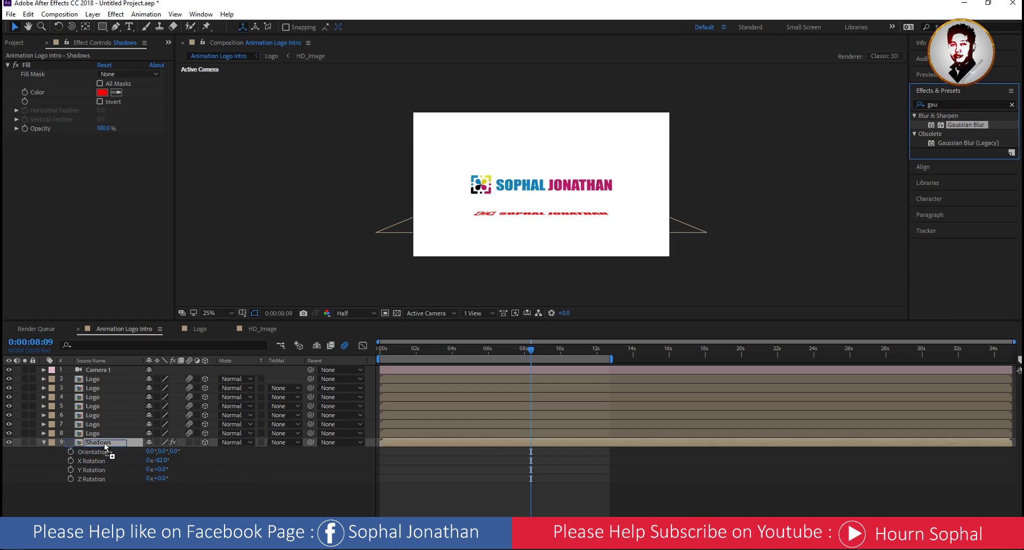
# Change the Shadows fill colour from red to dark grey
pyautogui.click(102, 92)
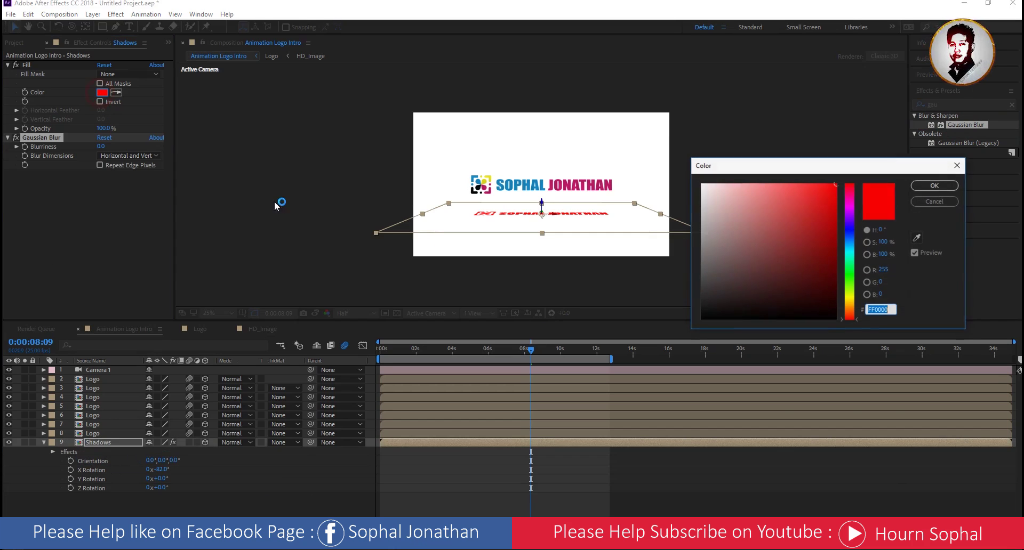
pyautogui.moveTo(703, 290); pyautogui.dragTo(692, 263)
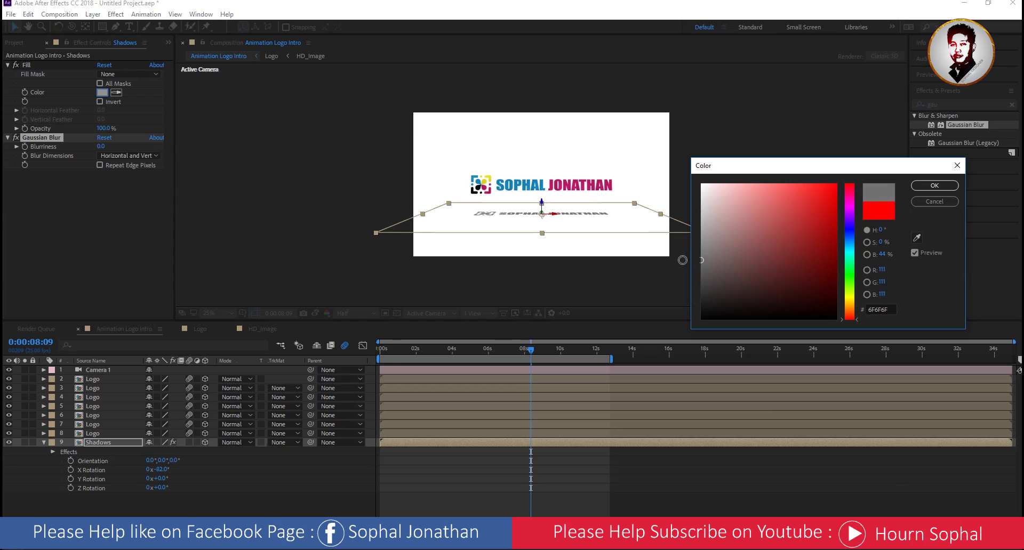
pyautogui.moveTo(701, 262); pyautogui.dragTo(699, 277)
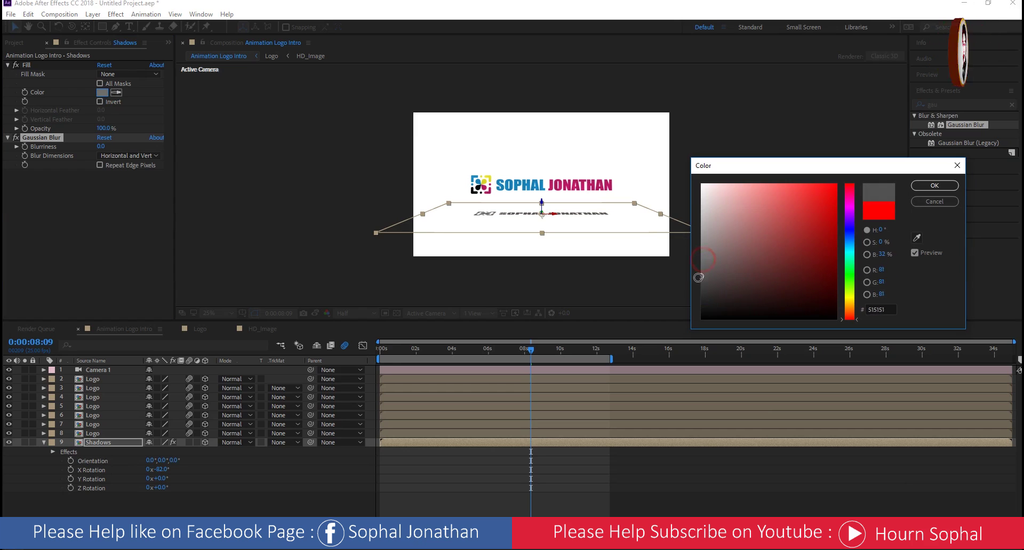
pyautogui.click(934, 185)
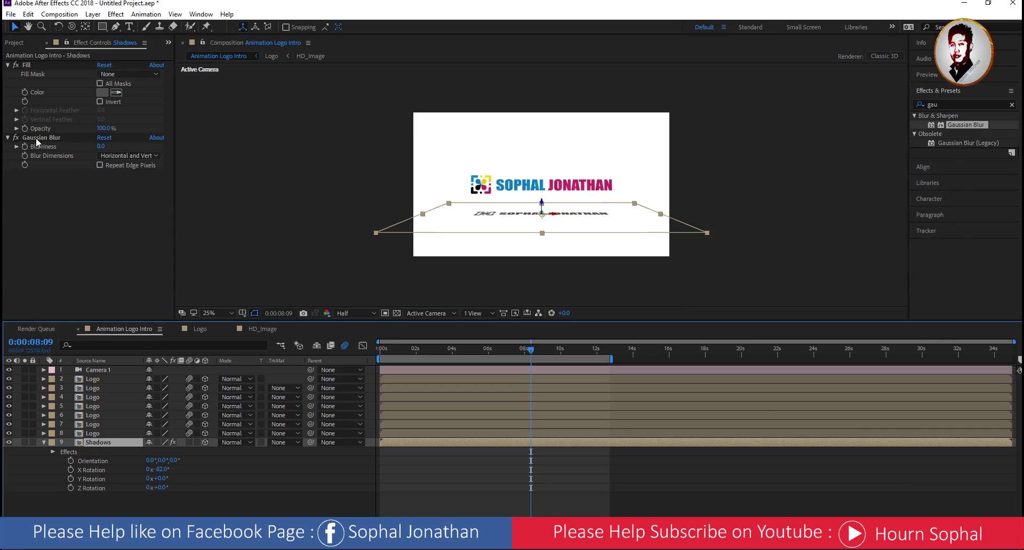
# Raise the Gaussian Blur blurriness to 227.4, then return to the animation start
pyautogui.click(74, 138)
pyautogui.moveTo(103, 146); pyautogui.dragTo(154, 145)
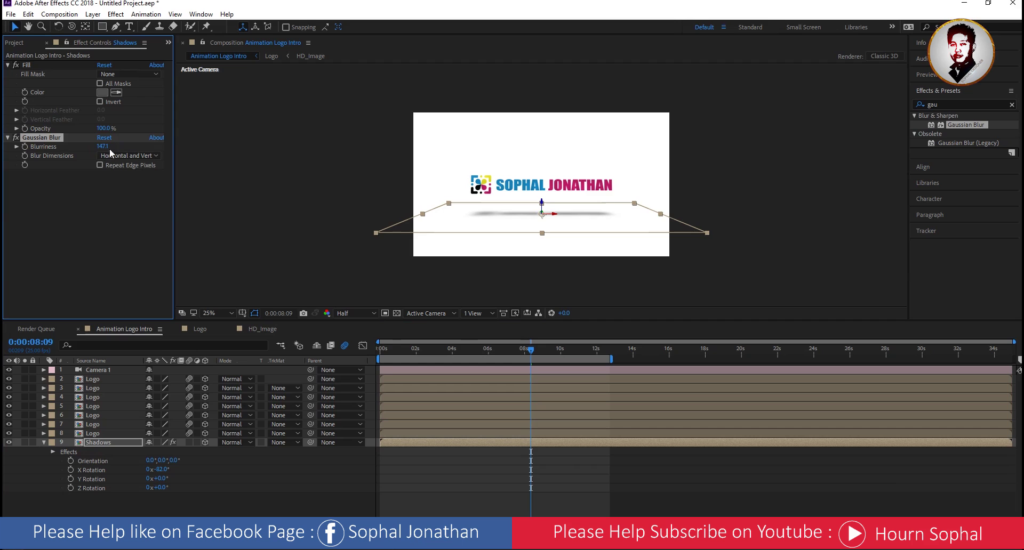
pyautogui.moveTo(102, 146); pyautogui.dragTo(139, 147)
pyautogui.moveTo(531, 353); pyautogui.dragTo(305, 352)
pyautogui.click(459, 476)
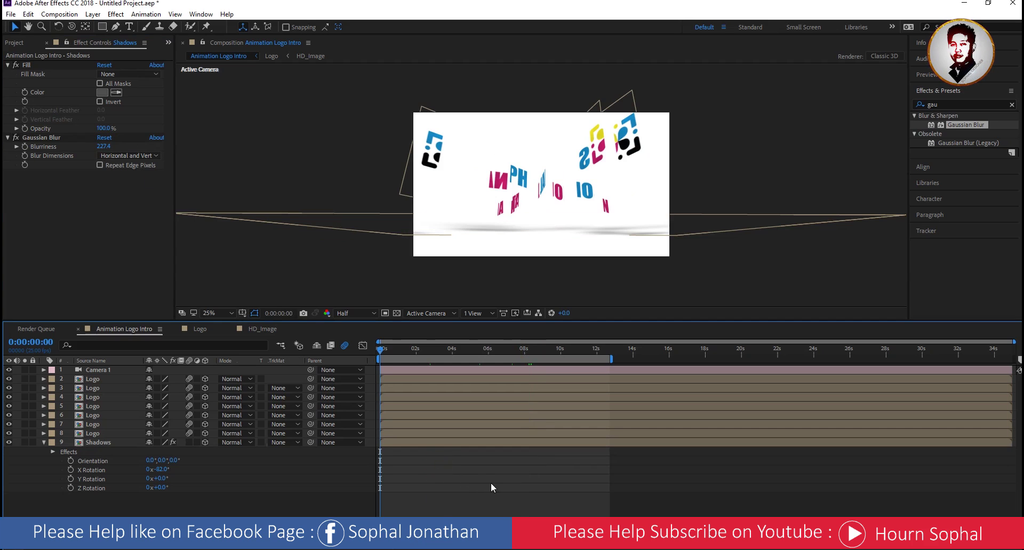
pyautogui.press('space')
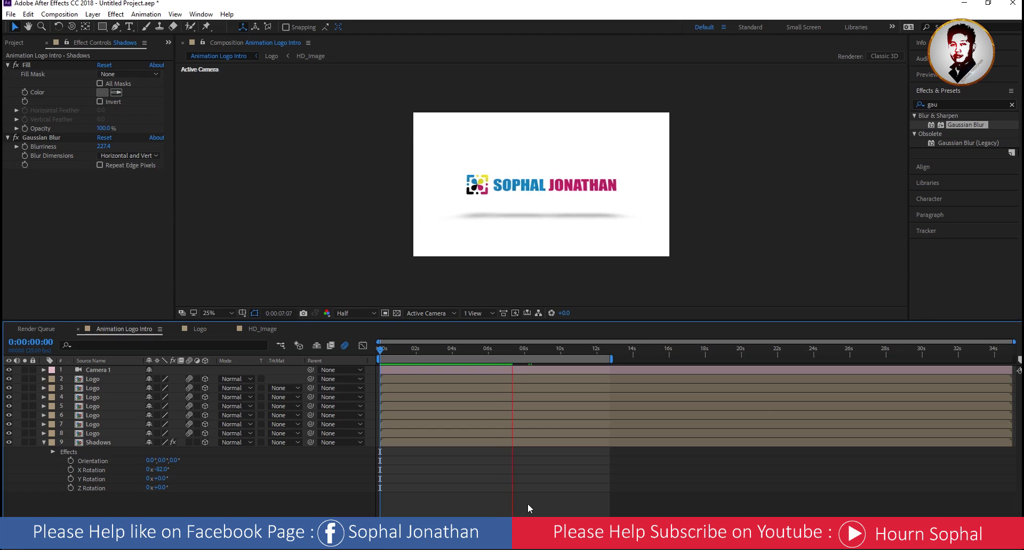
pyautogui.press('space')
pyautogui.press('space')
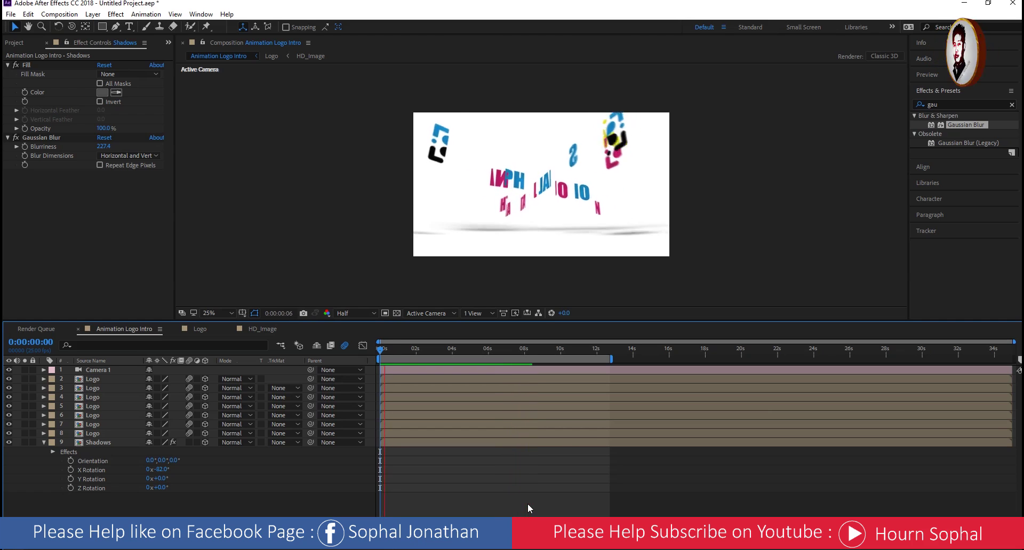
pyautogui.moveTo(448, 353)
pyautogui.mouseDown()
pyautogui.moveTo(609, 374)
pyautogui.moveTo(431, 372)
pyautogui.mouseUp()
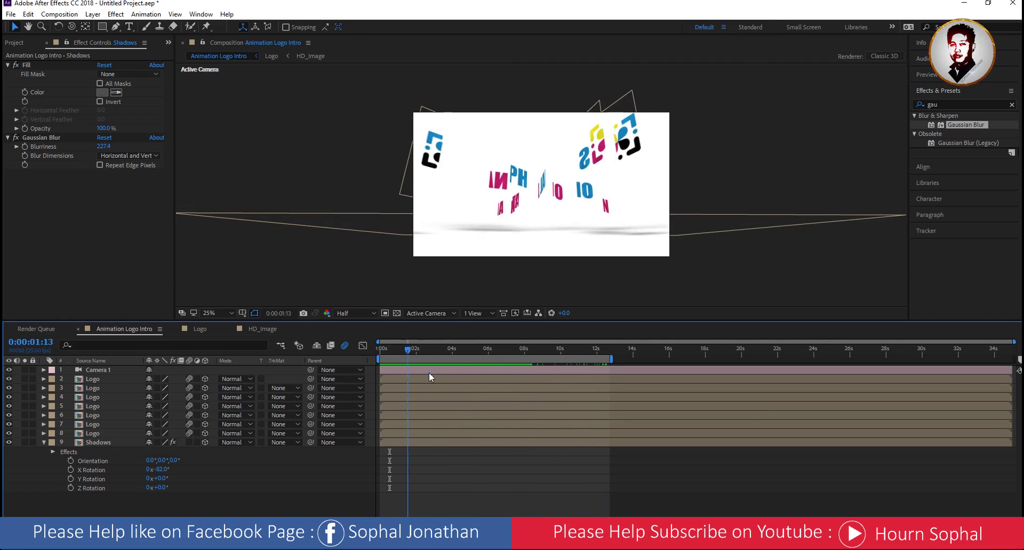
pyautogui.click(42, 443)
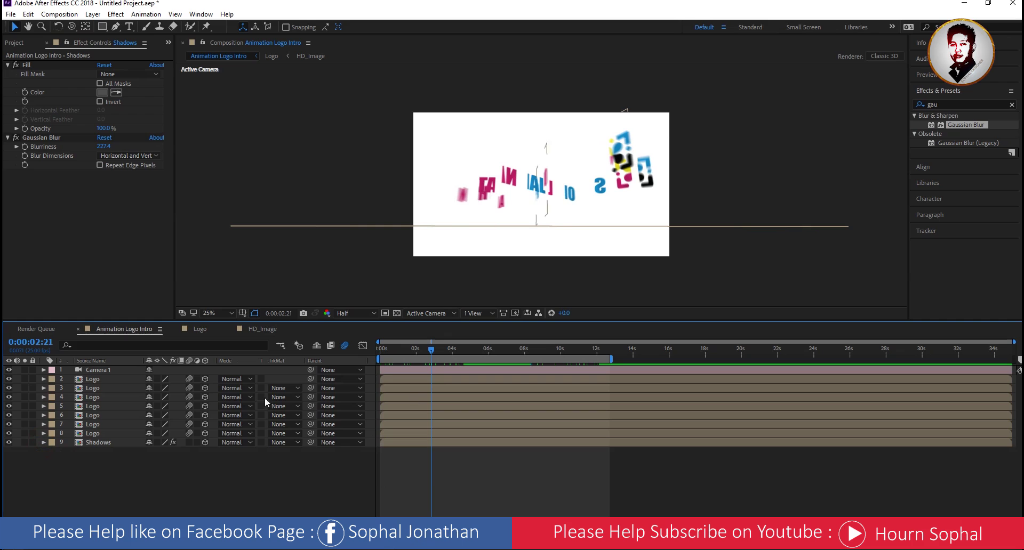
# Create a new deep blue 1920×1080 solid named 'background'
pyautogui.rightClick(177, 477)
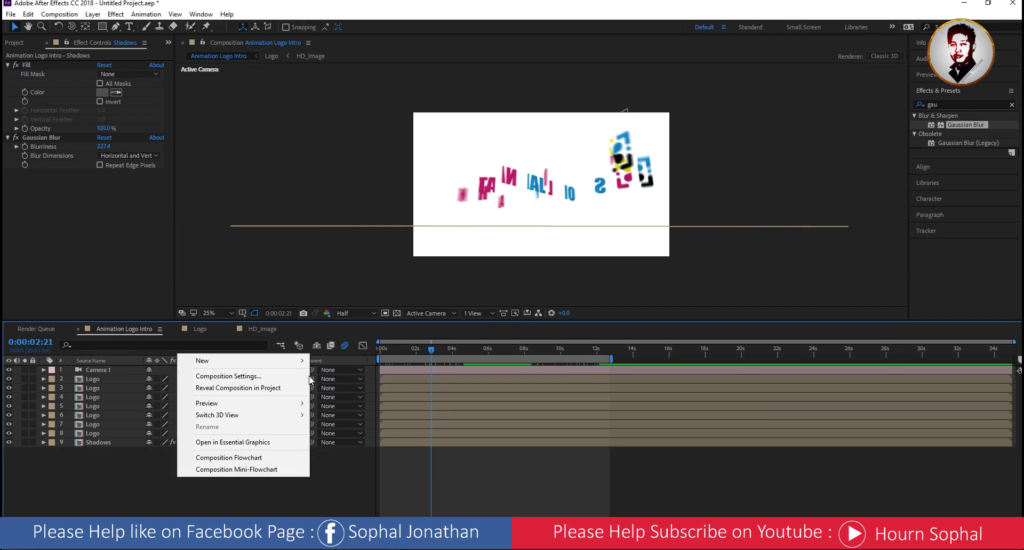
pyautogui.moveTo(303, 365)
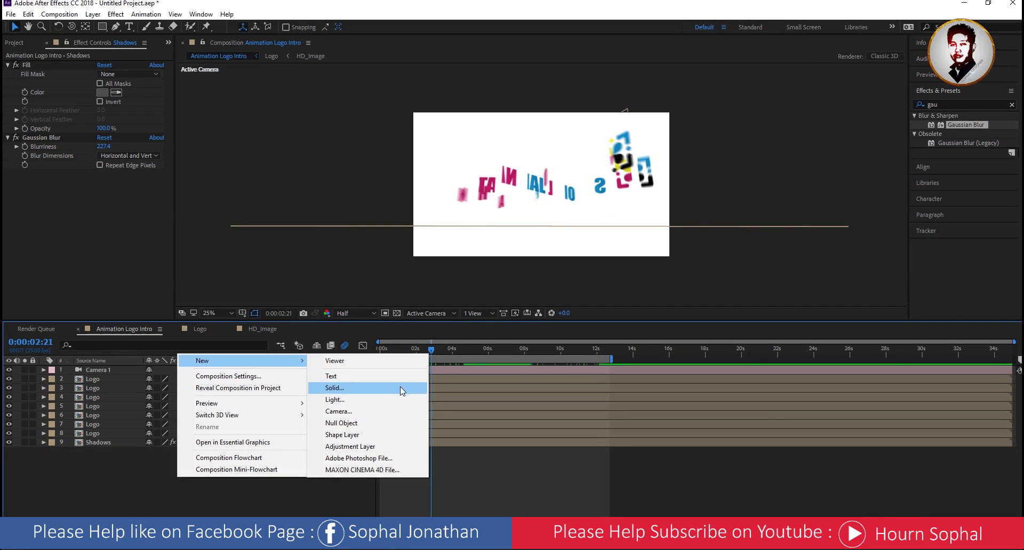
pyautogui.click(350, 388)
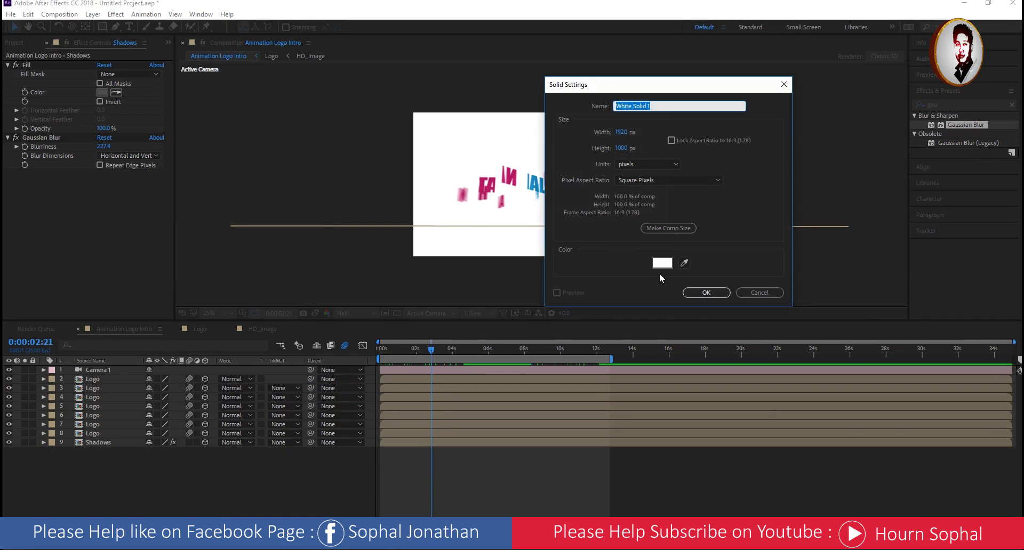
pyautogui.click(661, 263)
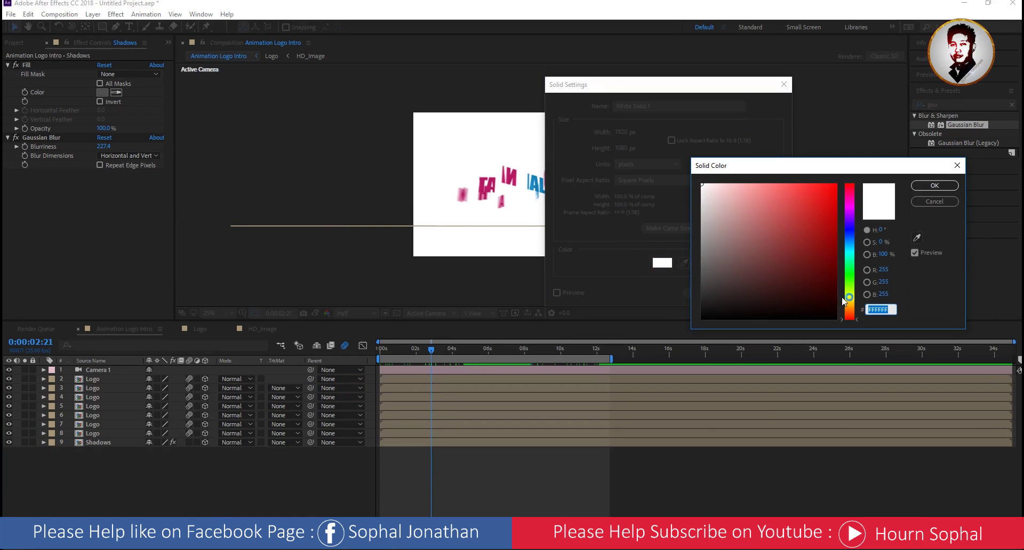
pyautogui.moveTo(842, 284); pyautogui.dragTo(854, 249)
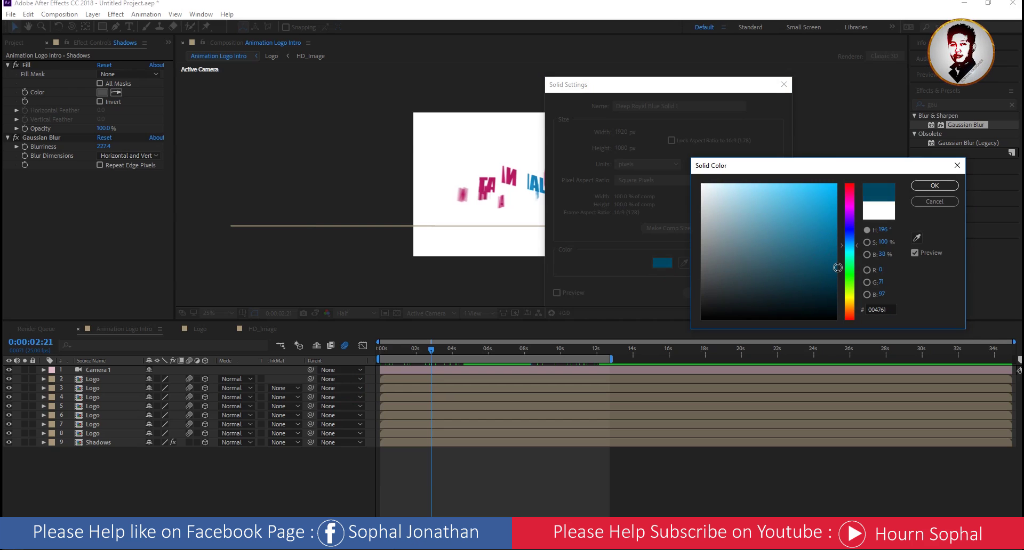
pyautogui.click(919, 186)
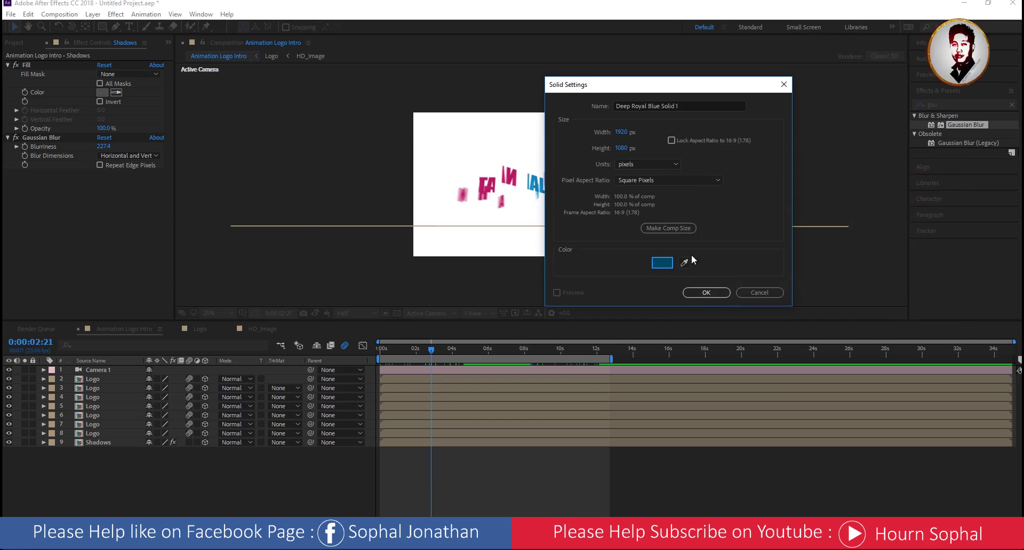
pyautogui.click(688, 104)
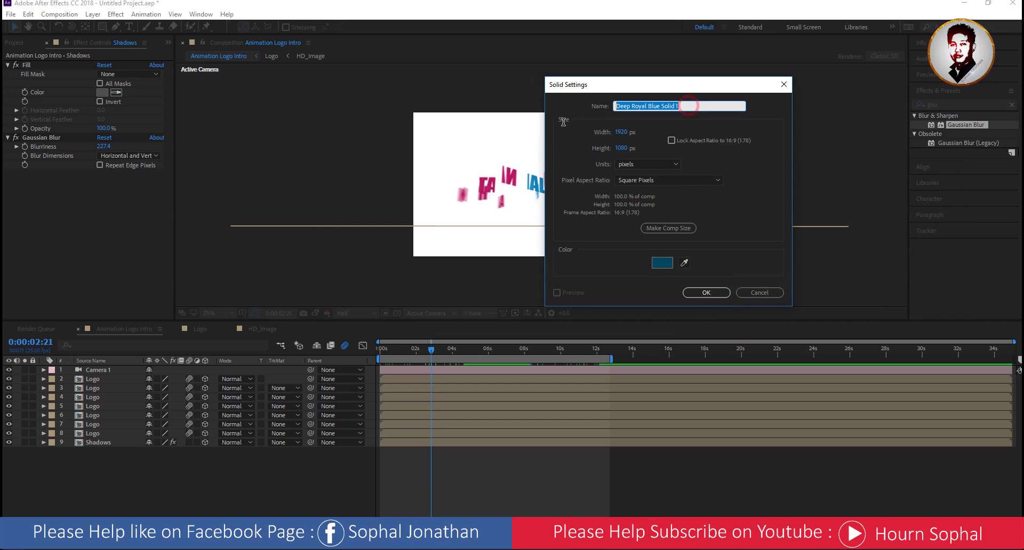
pyautogui.write('background')
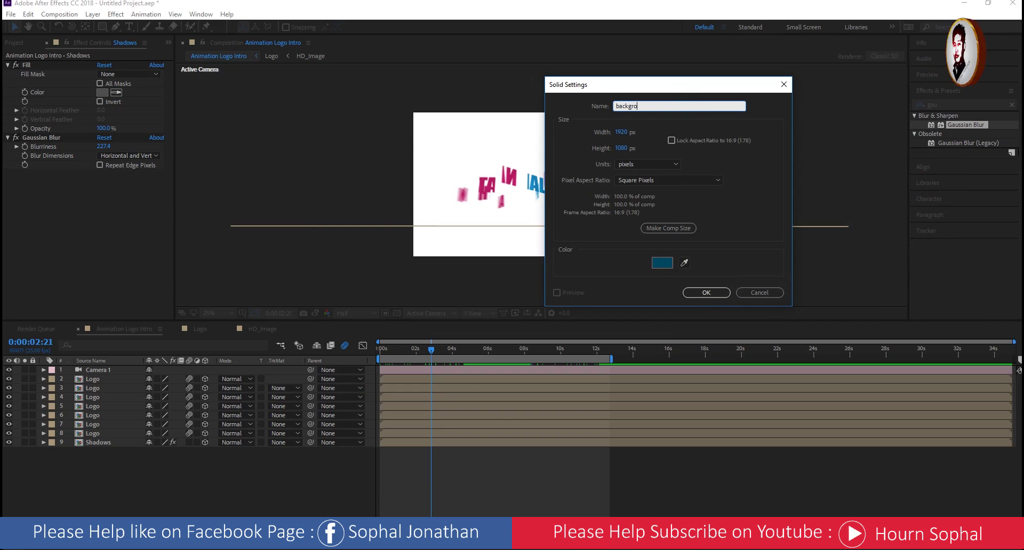
pyautogui.press('Return')
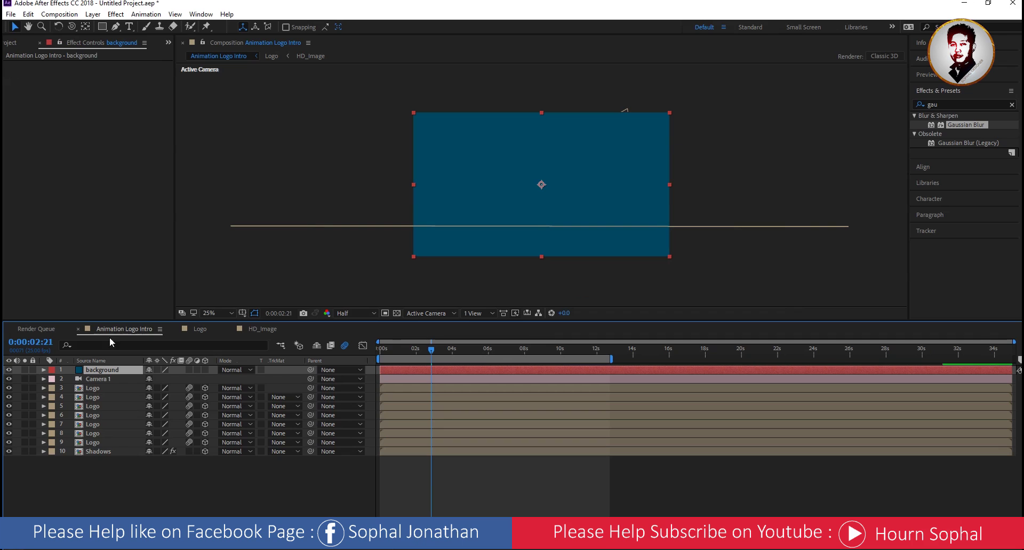
# Move the background solid to the bottom and give it a fitted ellipse mask set to Subtract
pyautogui.moveTo(103, 372); pyautogui.dragTo(107, 450)
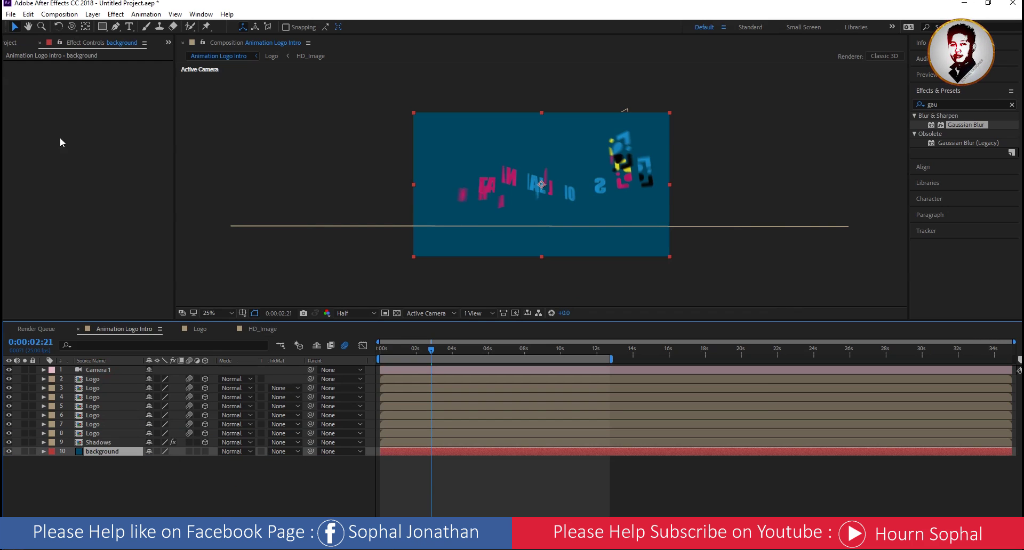
pyautogui.click(102, 28)
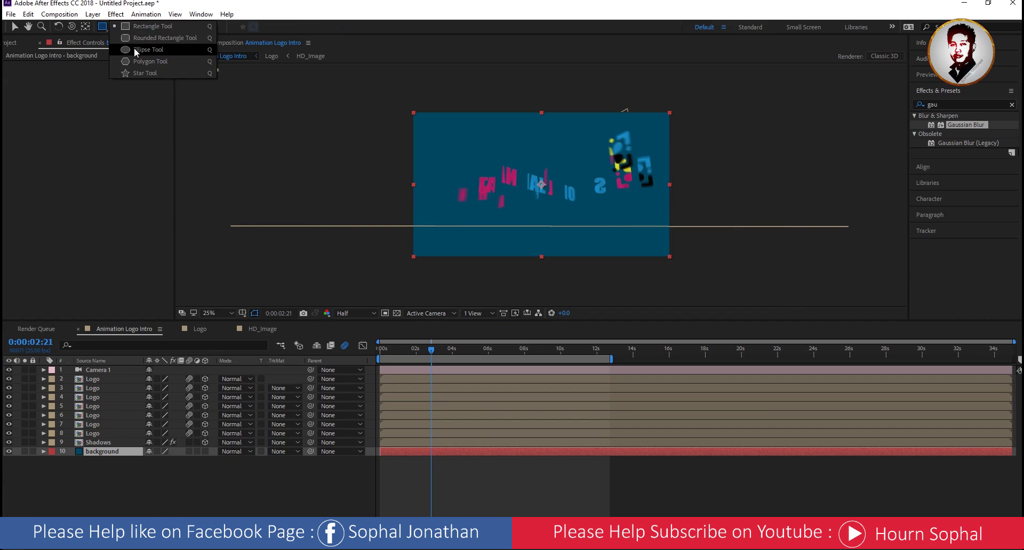
pyautogui.click(134, 46)
pyautogui.click(102, 26)
pyautogui.click(142, 50)
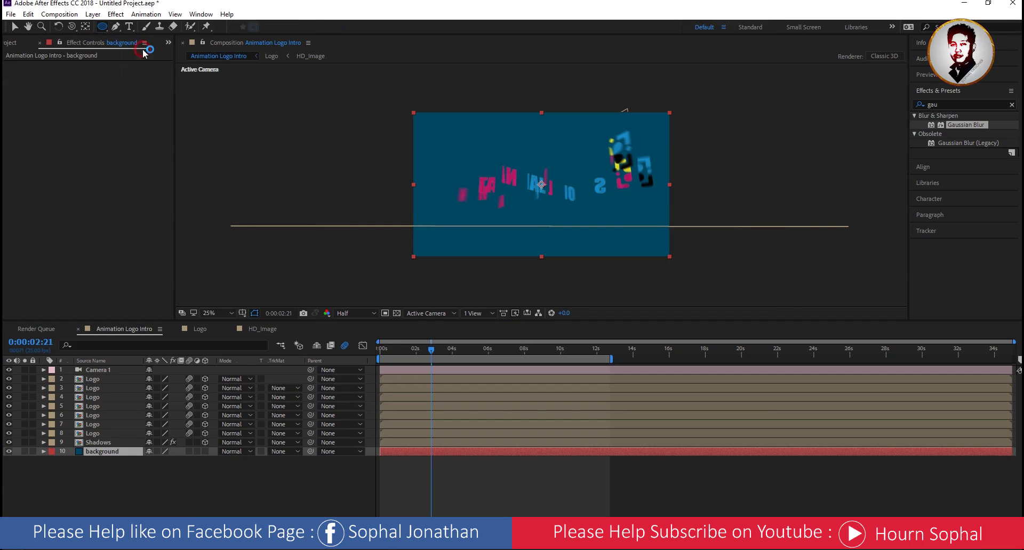
pyautogui.click(103, 31)
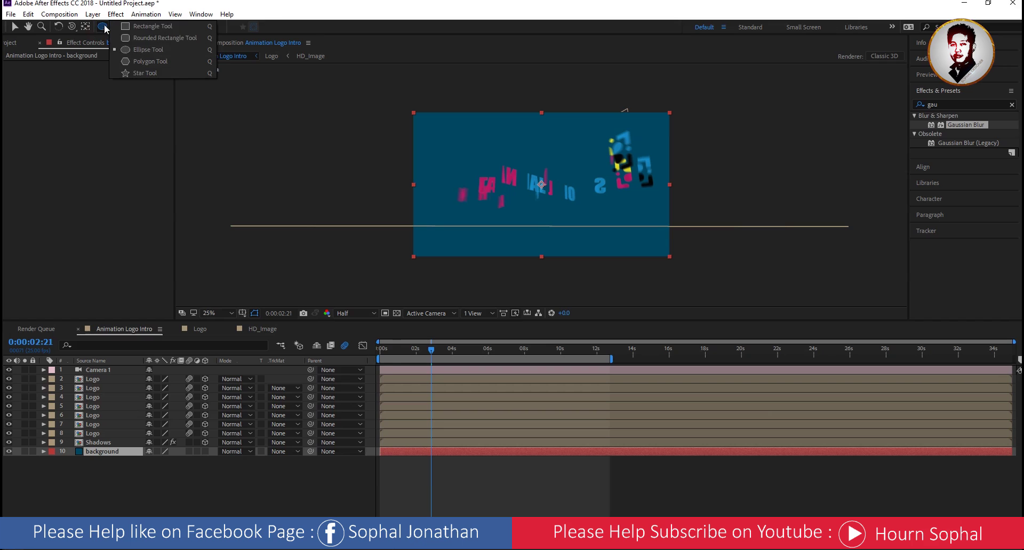
pyautogui.doubleClick(103, 27)
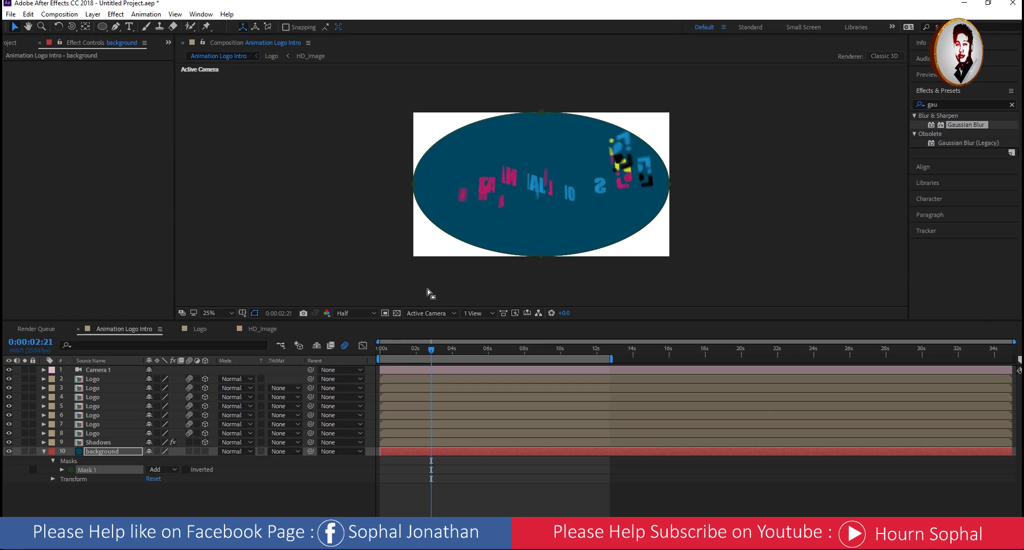
pyautogui.click(166, 470)
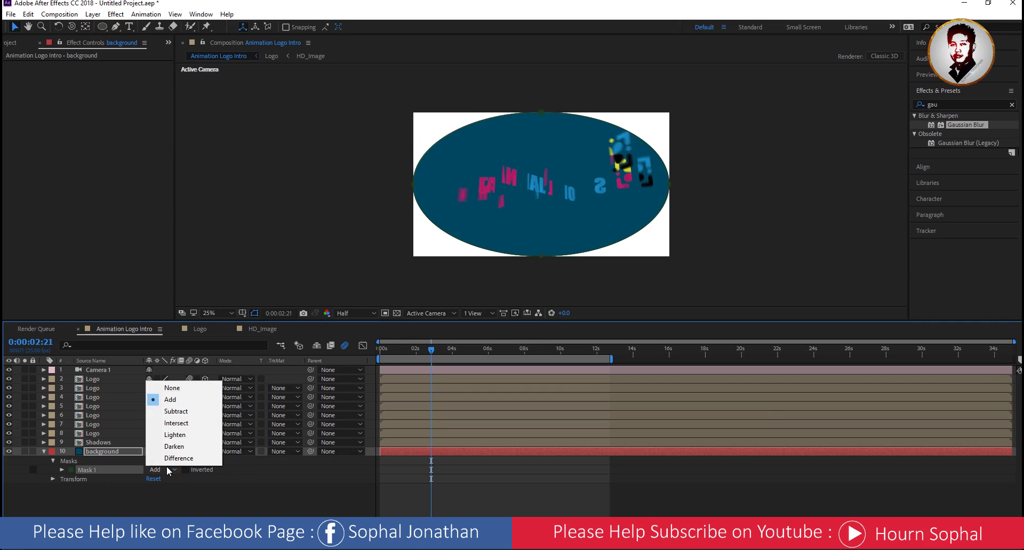
pyautogui.click(176, 412)
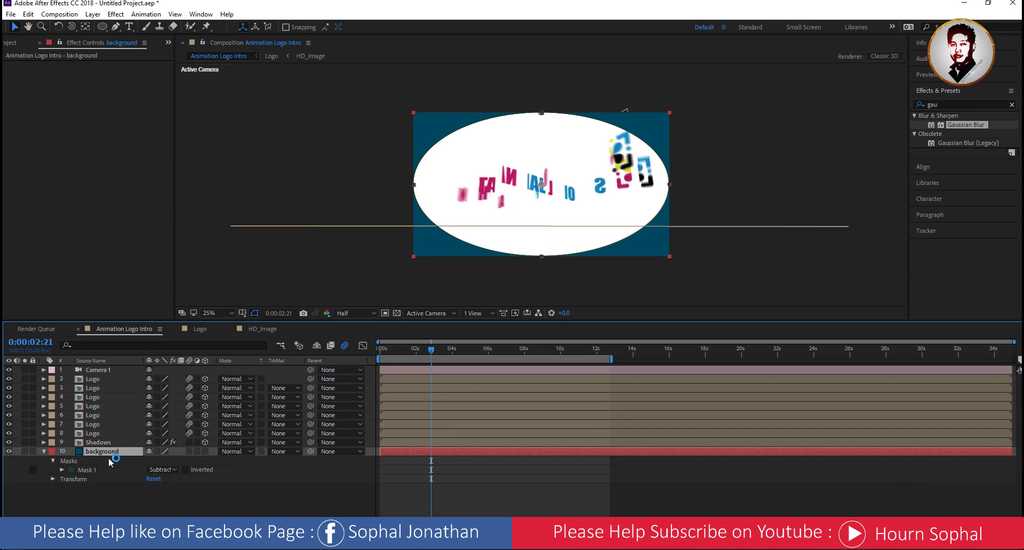
# Set the background's Mask 1 feather to about 924 pixels
pyautogui.press('f')
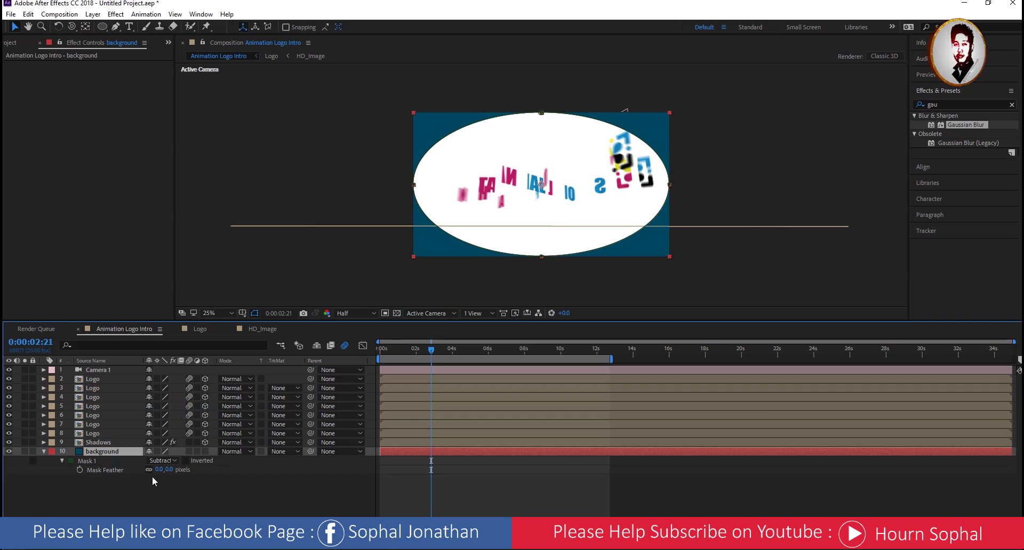
pyautogui.moveTo(160, 471)
pyautogui.mouseDown()
pyautogui.moveTo(628, 488)
pyautogui.moveTo(613, 498)
pyautogui.mouseUp()
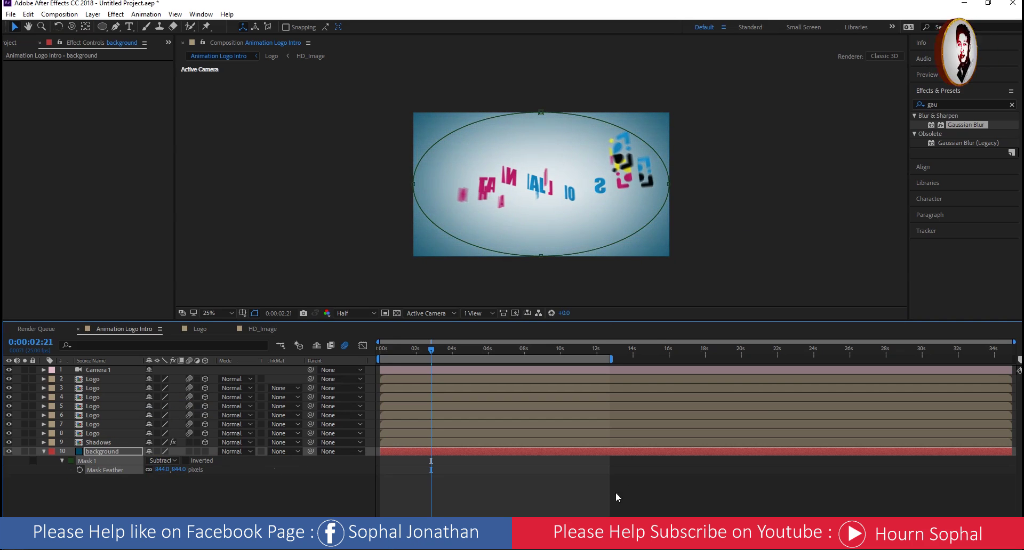
pyautogui.moveTo(216, 470)
pyautogui.mouseDown()
pyautogui.moveTo(300, 490)
pyautogui.moveTo(232, 483)
pyautogui.mouseUp()
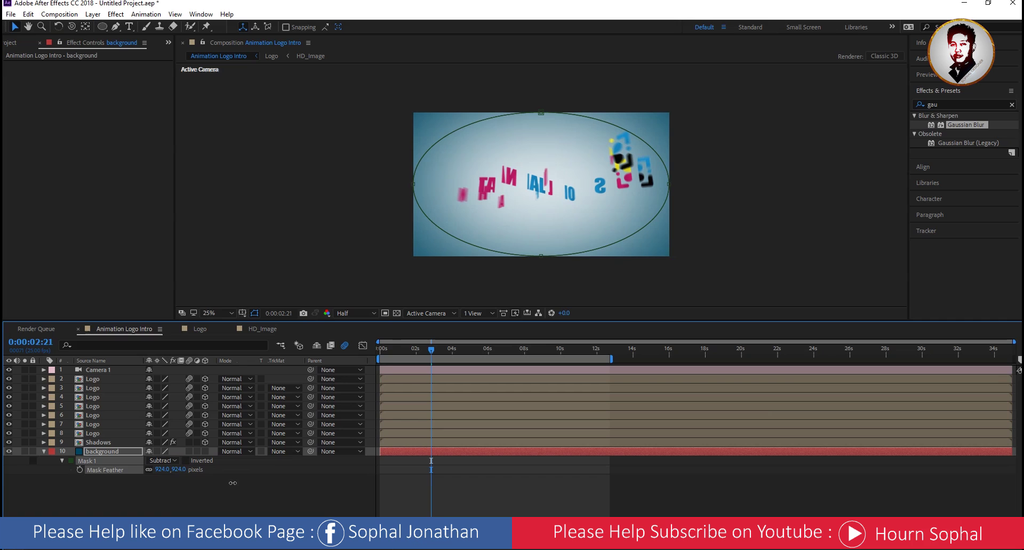
pyautogui.click(97, 453)
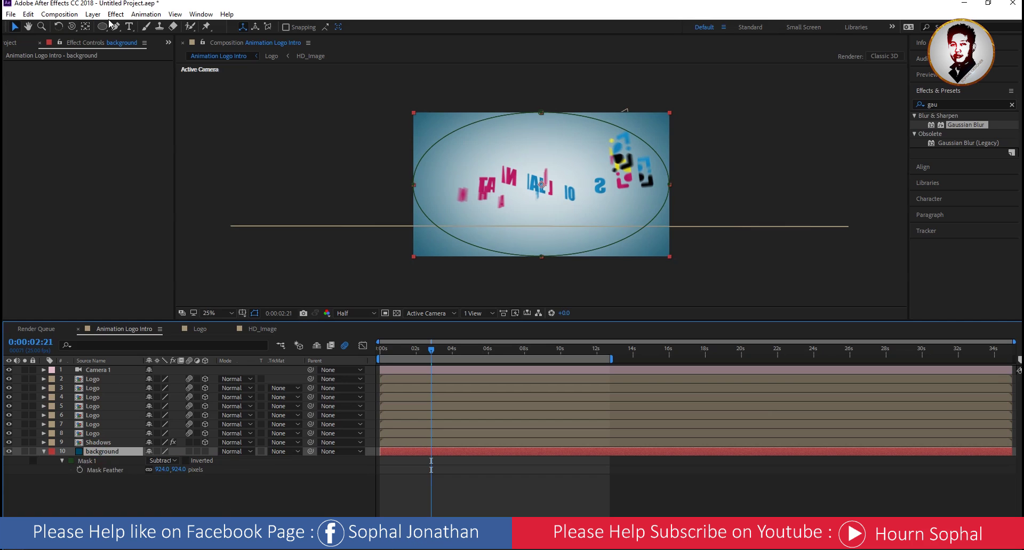
pyautogui.click(92, 14)
# Change the background solid's colour to dark beige #5C4821 in Solid Settings
pyautogui.click(129, 38)
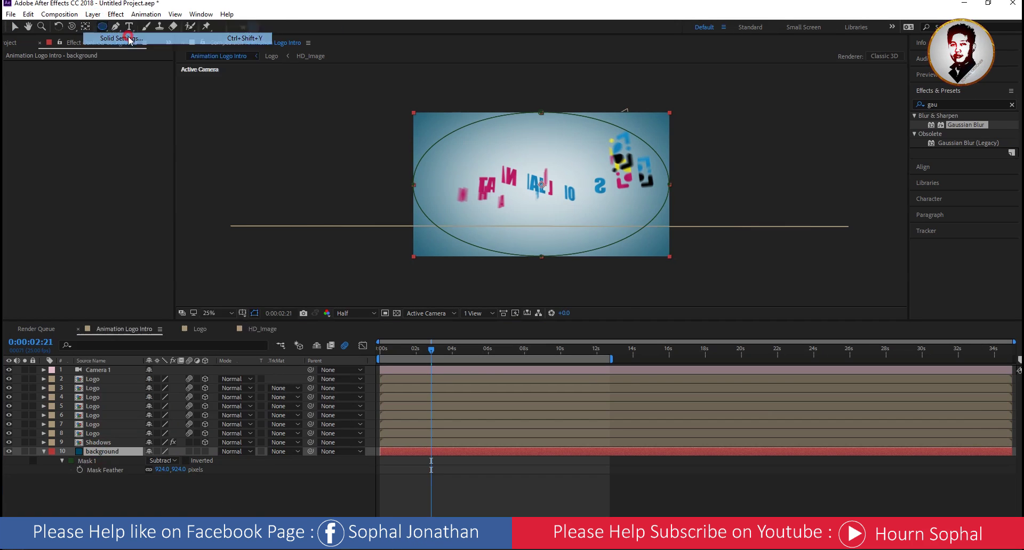
pyautogui.click(507, 330)
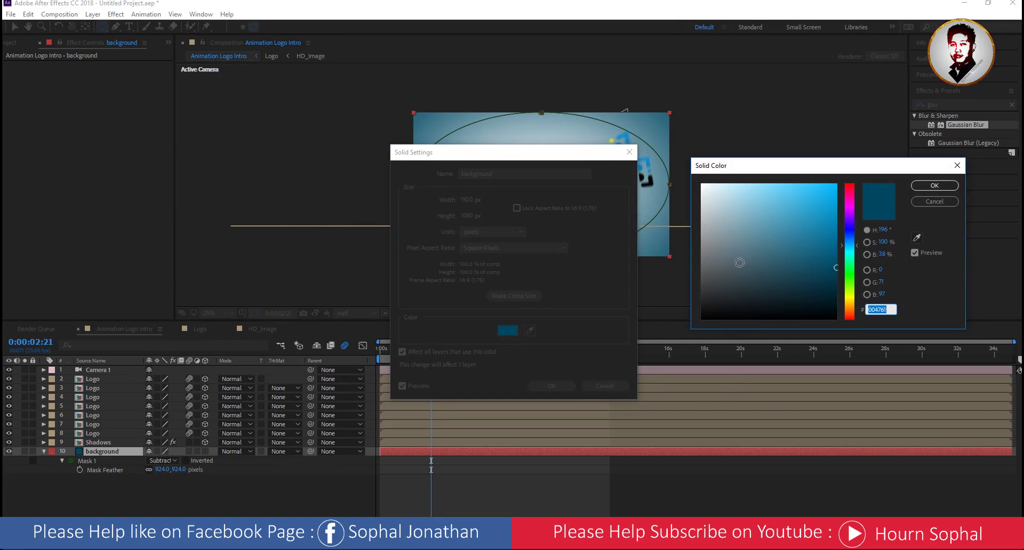
pyautogui.moveTo(791, 238); pyautogui.dragTo(764, 205)
pyautogui.click(745, 184)
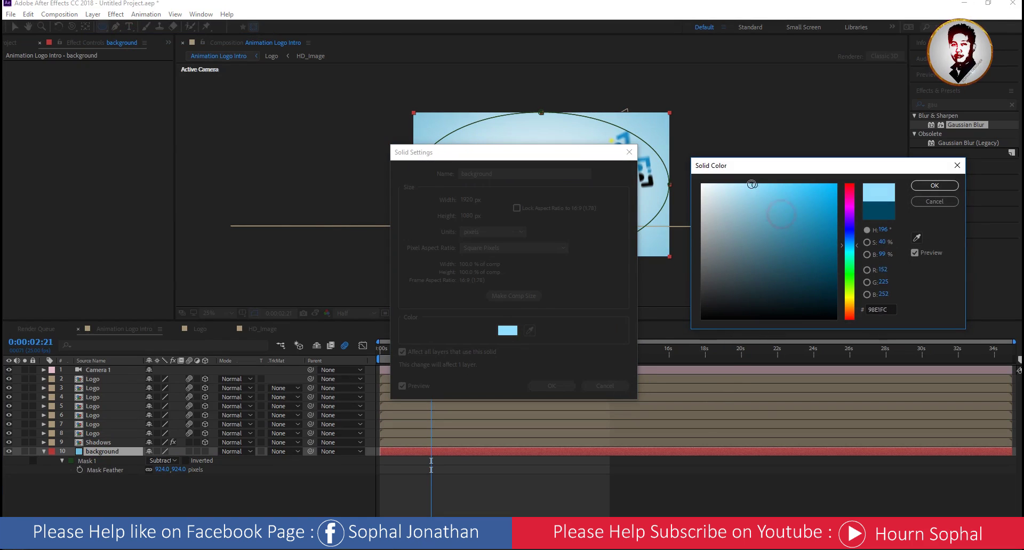
pyautogui.moveTo(741, 266); pyautogui.dragTo(709, 275)
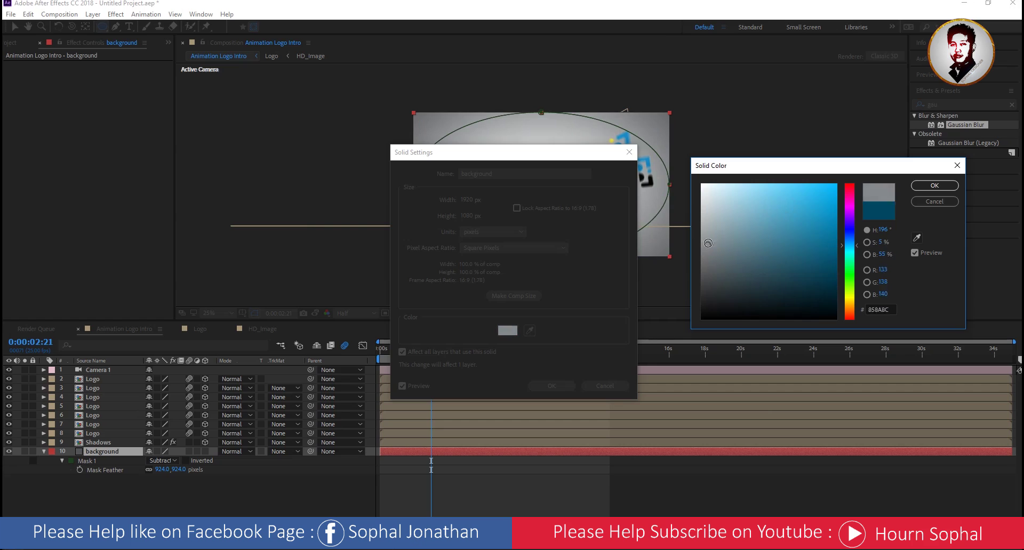
pyautogui.click(836, 184)
pyautogui.moveTo(849, 245); pyautogui.dragTo(852, 309)
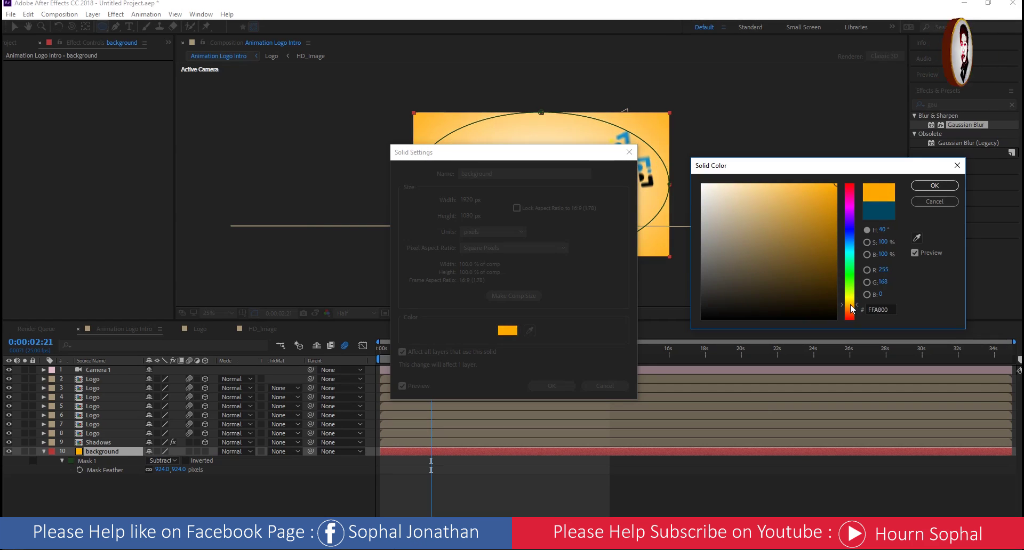
pyautogui.moveTo(777, 281); pyautogui.dragTo(788, 267)
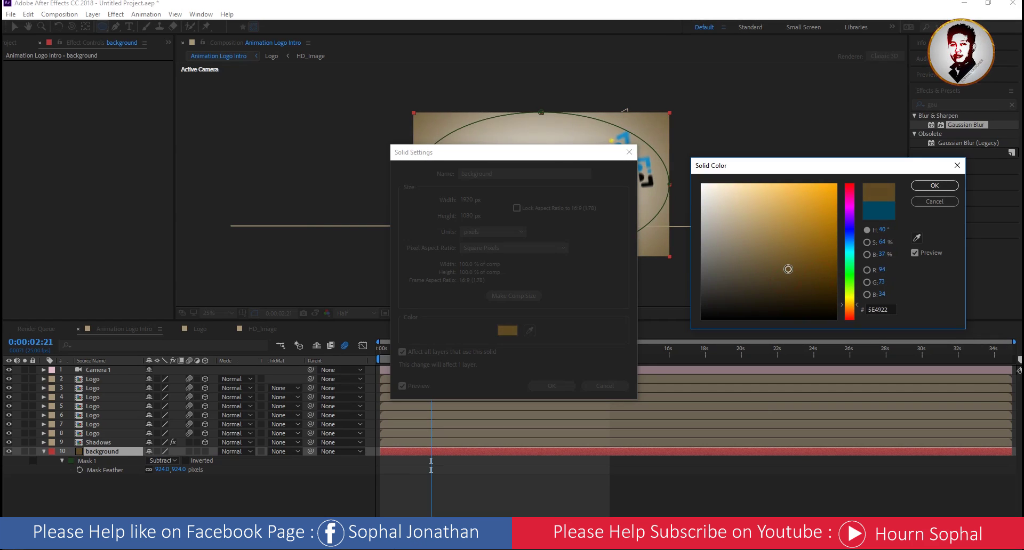
pyautogui.click(934, 185)
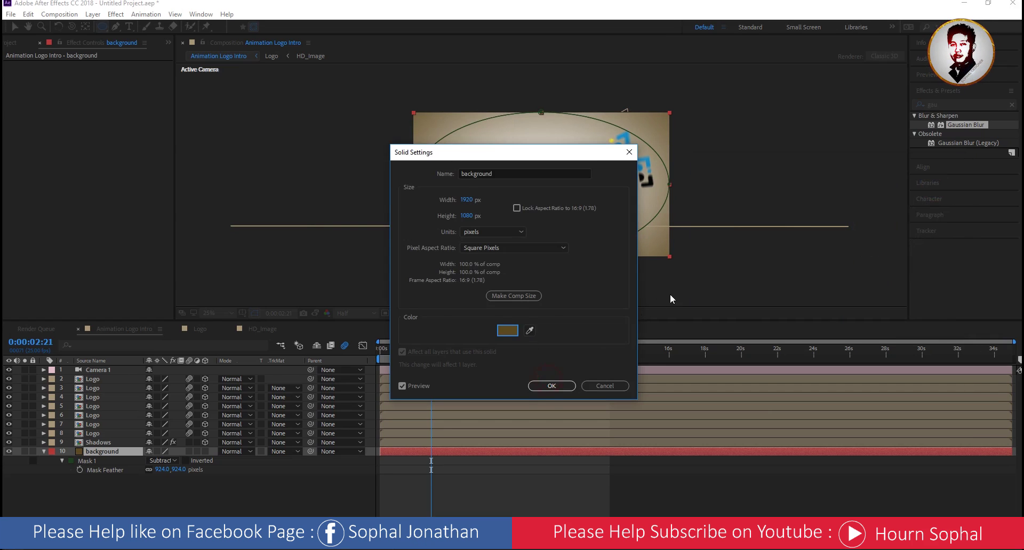
pyautogui.click(553, 383)
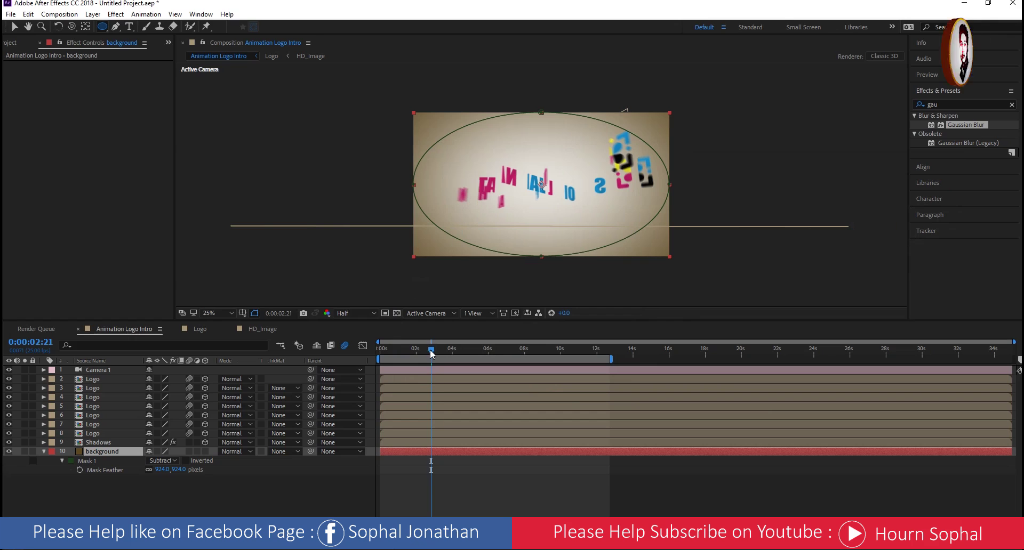
pyautogui.press('Home')
# Preview the intro from the first frame, then collapse the background layer
pyautogui.click(453, 481)
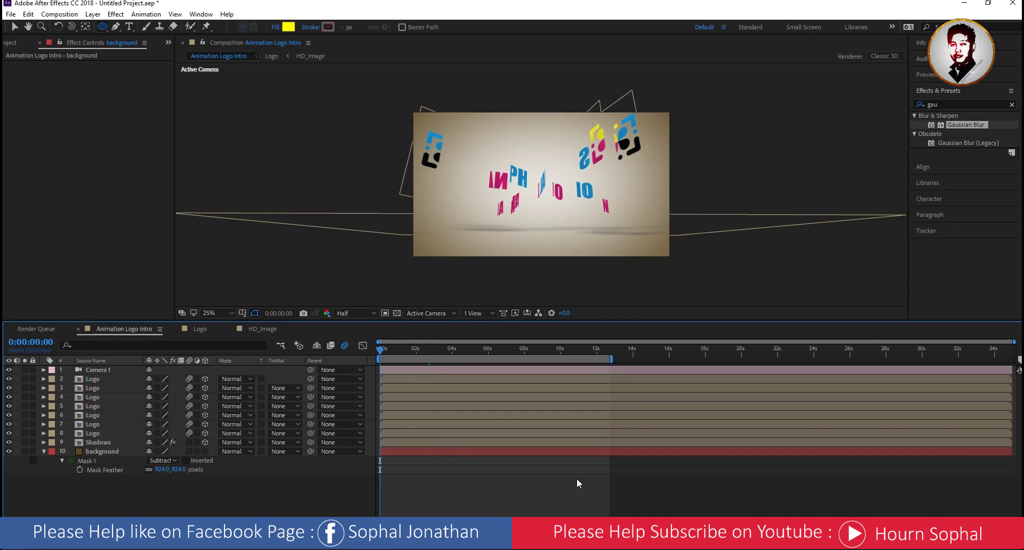
pyautogui.press('space')
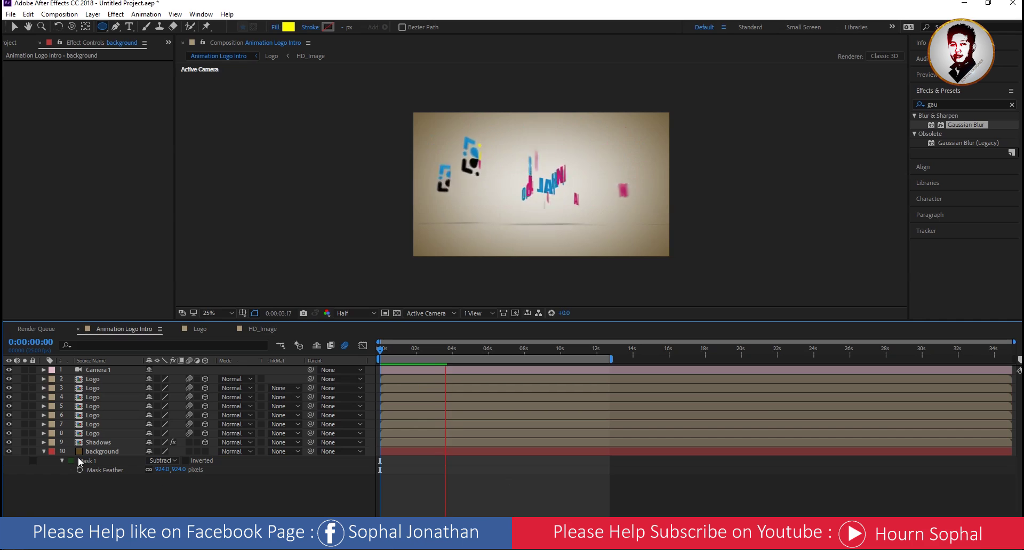
pyautogui.click(44, 452)
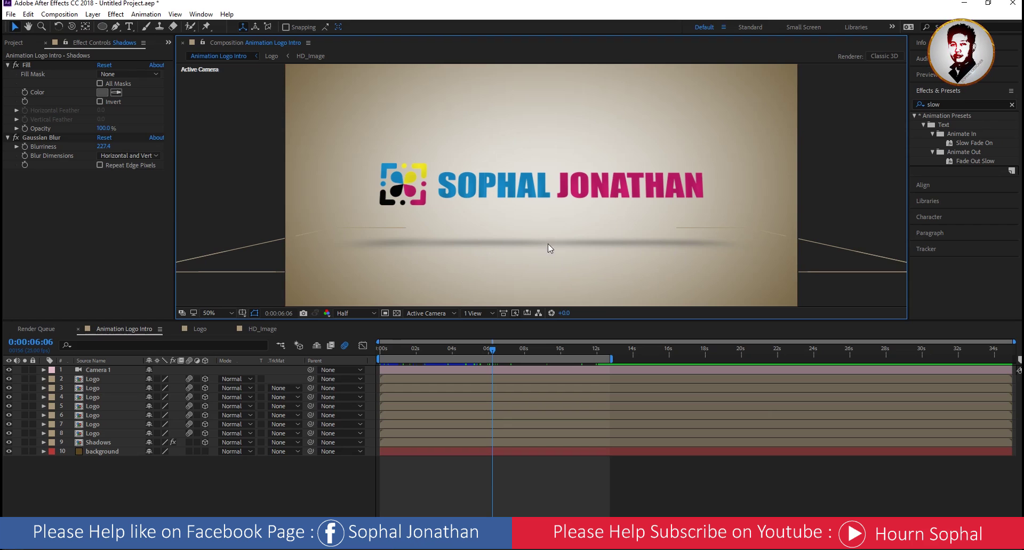
# Type 'Motion And Graphics Design' as a new text layer and drag it below the logo
pyautogui.click(129, 26)
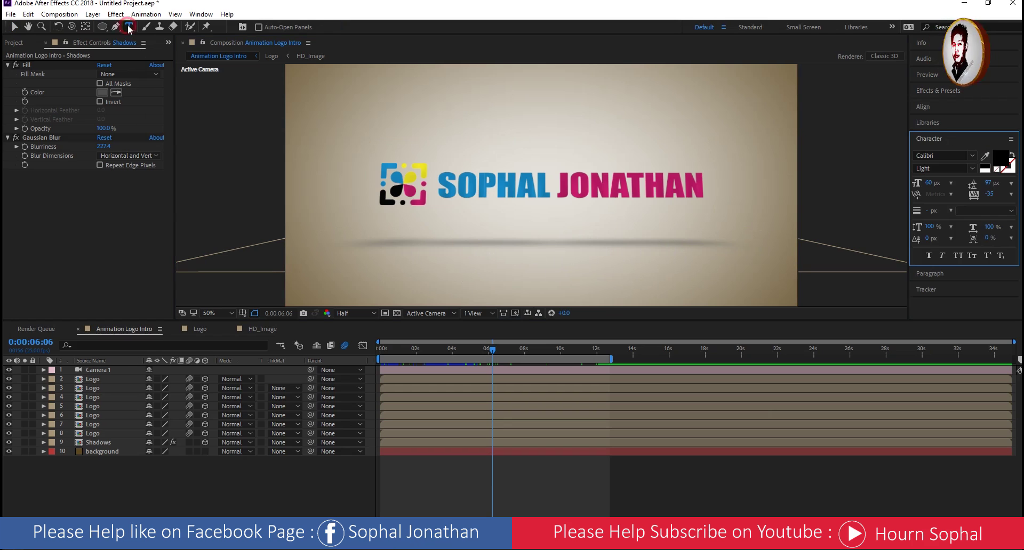
pyautogui.click(466, 245)
pyautogui.write('Motion')
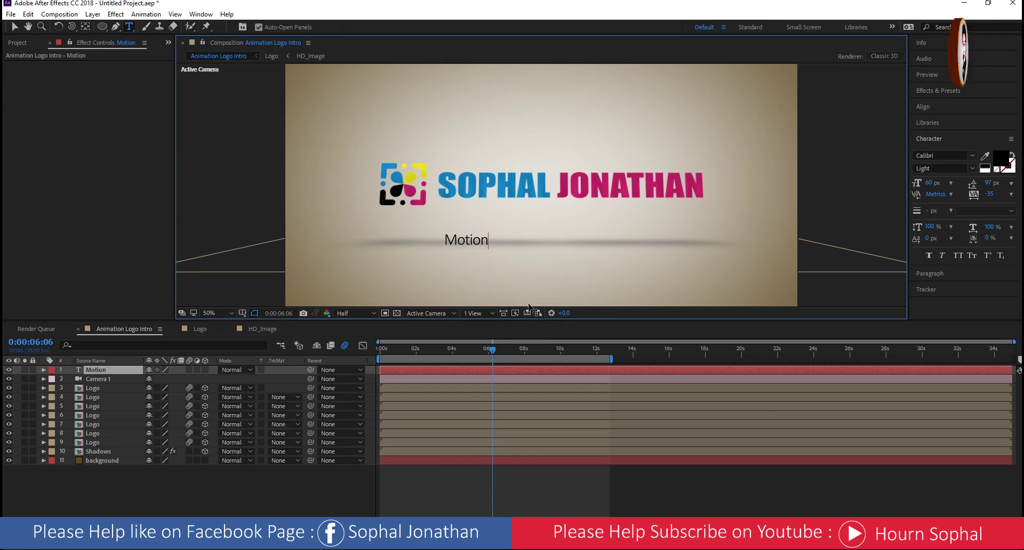
pyautogui.write('Grap')
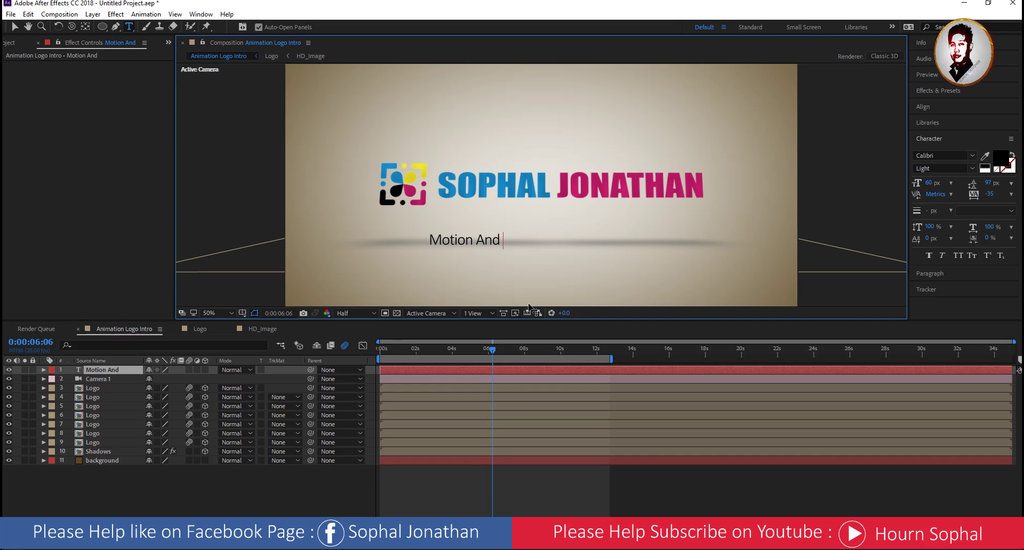
pyautogui.write('hi')
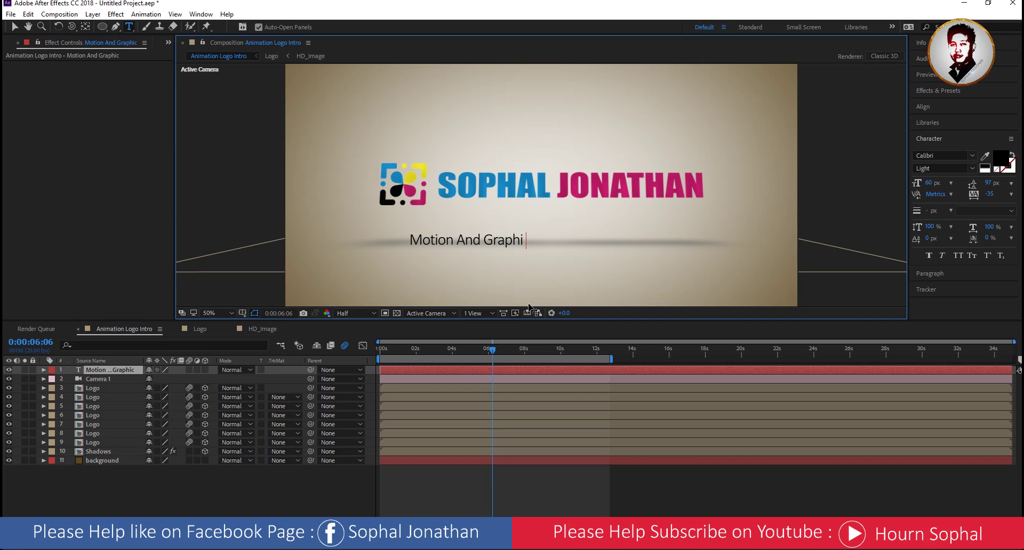
pyautogui.write('cs Design')
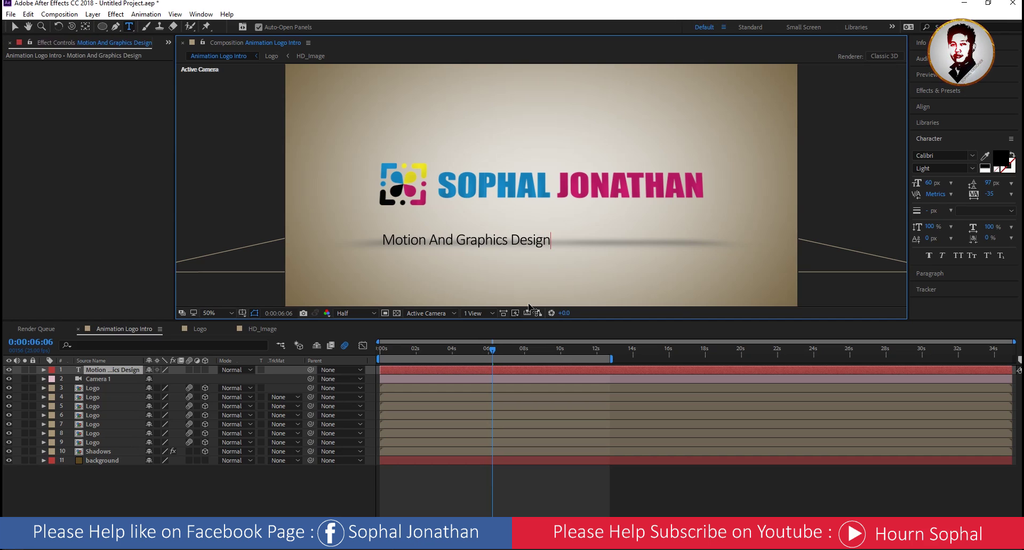
pyautogui.click(13, 27)
pyautogui.moveTo(534, 252); pyautogui.dragTo(606, 254)
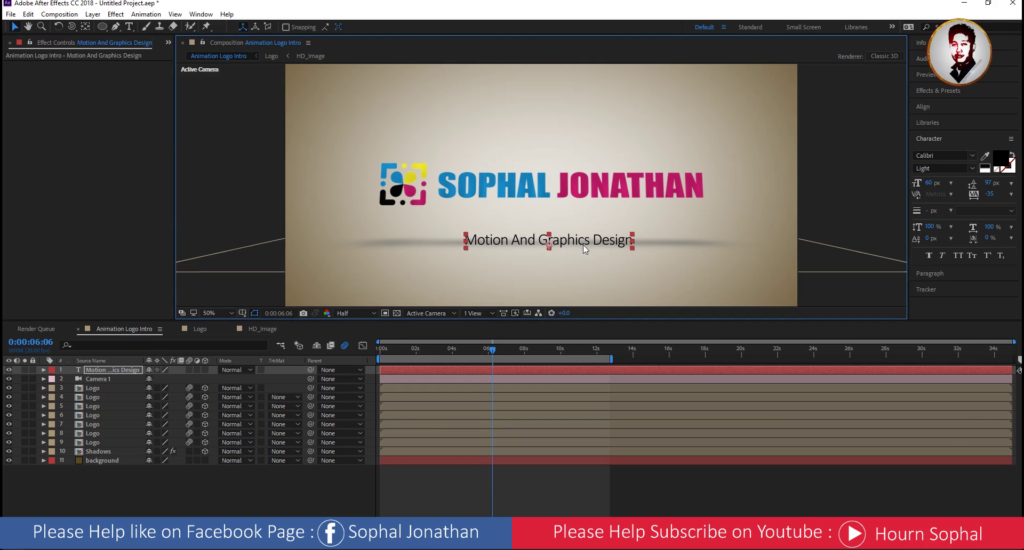
pyautogui.moveTo(581, 248); pyautogui.dragTo(583, 273)
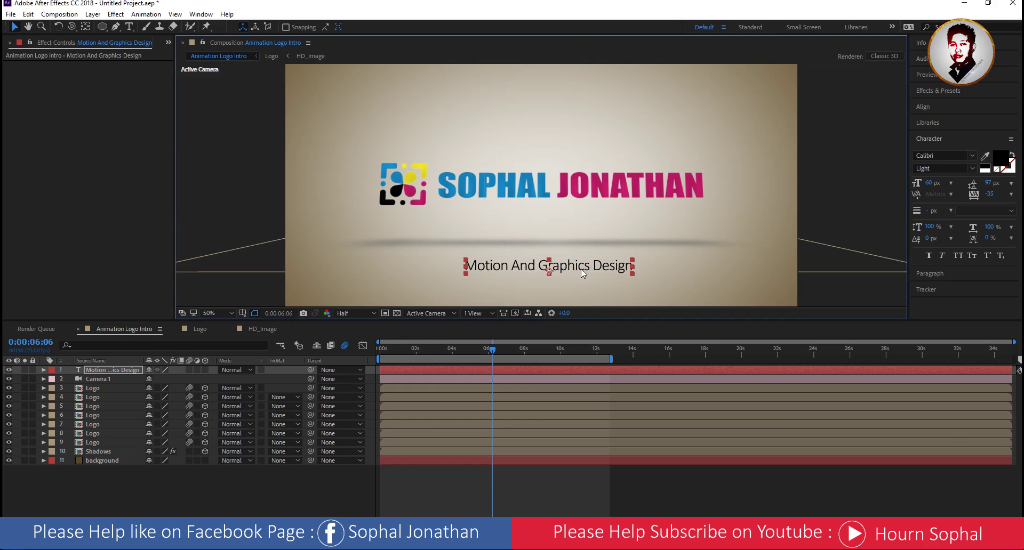
# Fit the viewer, place the subtitle just under the logo's shadow at a late frame, and preview
pyautogui.click(219, 314)
pyautogui.click(224, 325)
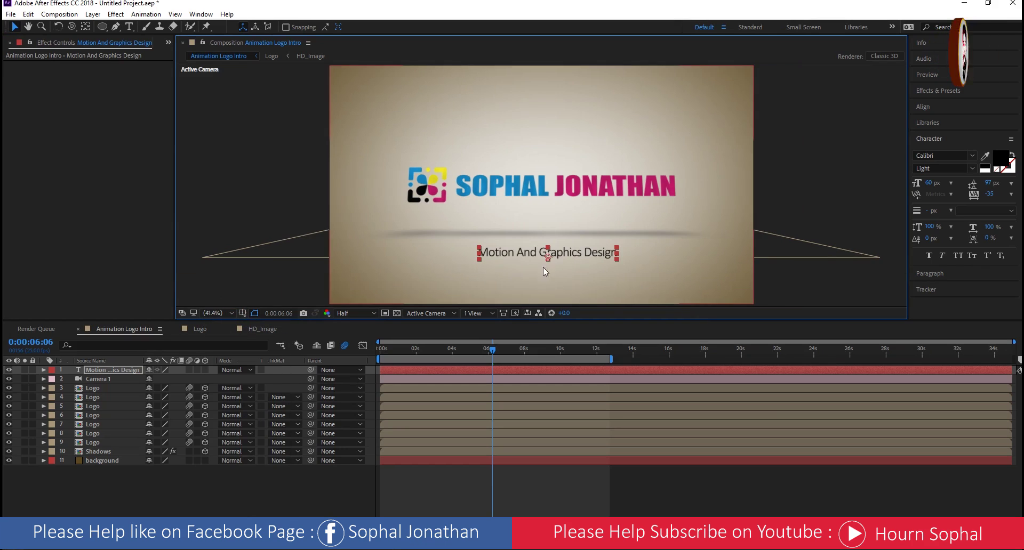
pyautogui.moveTo(565, 255); pyautogui.dragTo(566, 248)
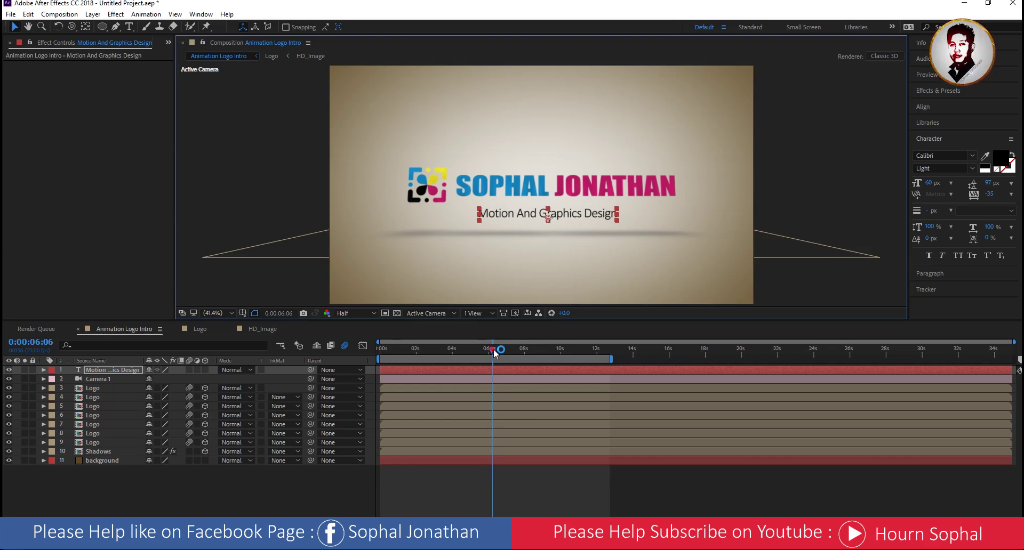
pyautogui.moveTo(492, 350); pyautogui.dragTo(596, 351)
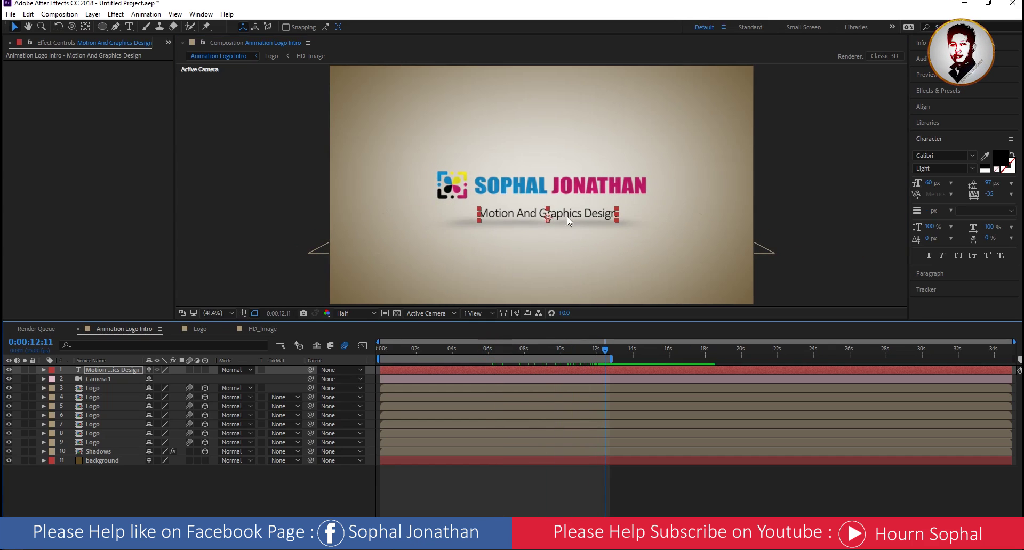
pyautogui.moveTo(567, 217); pyautogui.dragTo(569, 243)
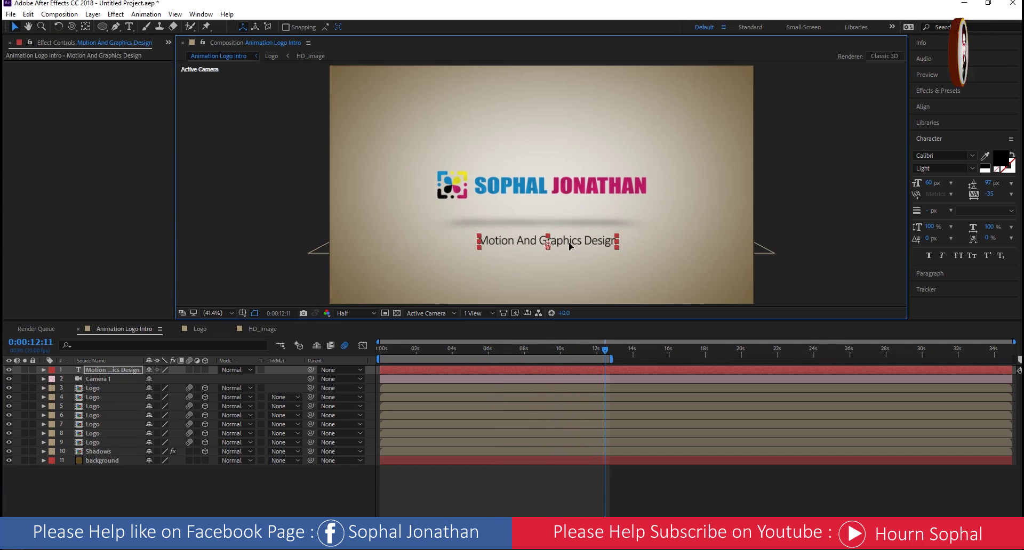
pyautogui.press('space')
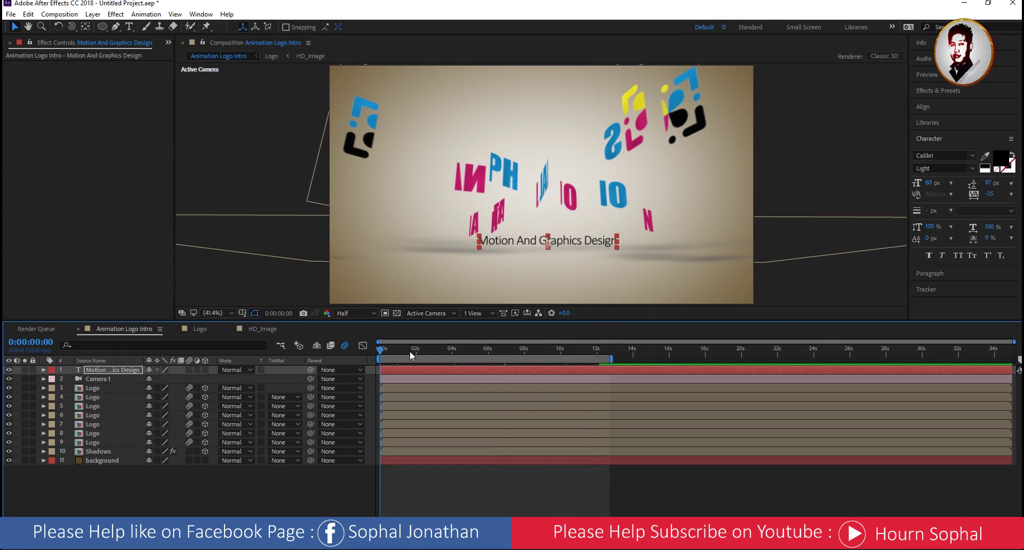
# Apply the Slow Fade On preset to the subtitle text
pyautogui.click(946, 91)
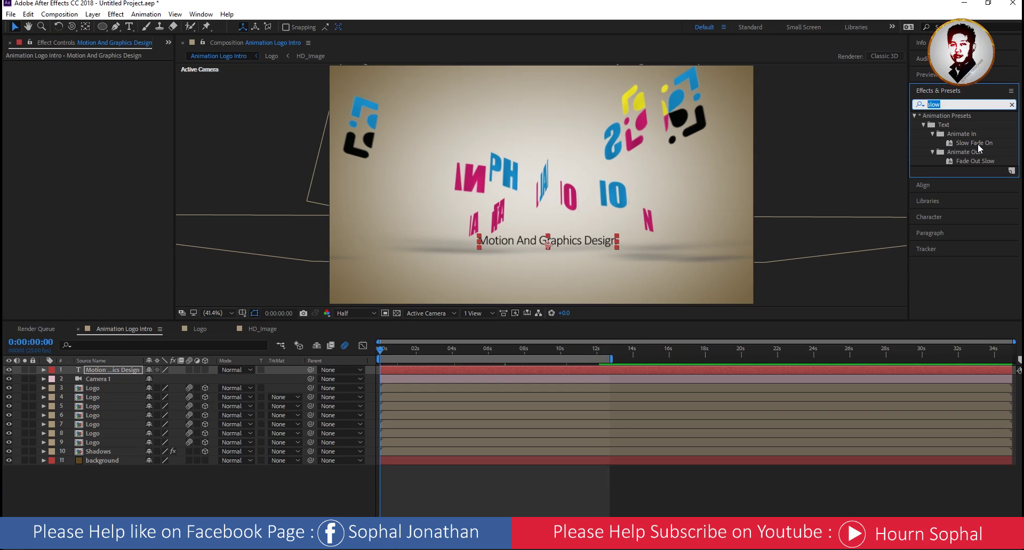
pyautogui.click(975, 143)
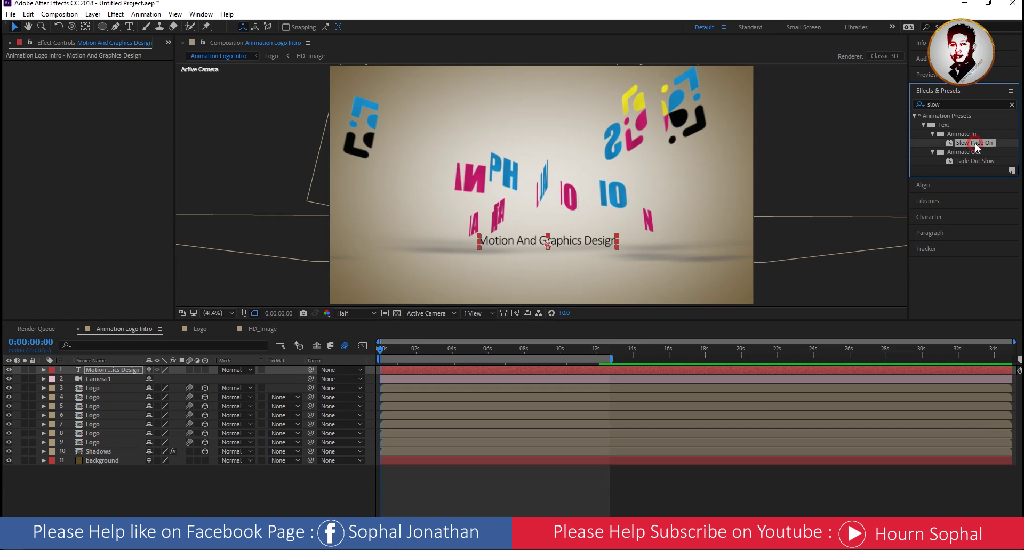
pyautogui.moveTo(975, 145); pyautogui.dragTo(511, 243)
# Shift both Offset keyframes later so the subtitle fades in after the logo assembles, then preview
pyautogui.moveTo(380, 354); pyautogui.dragTo(487, 359)
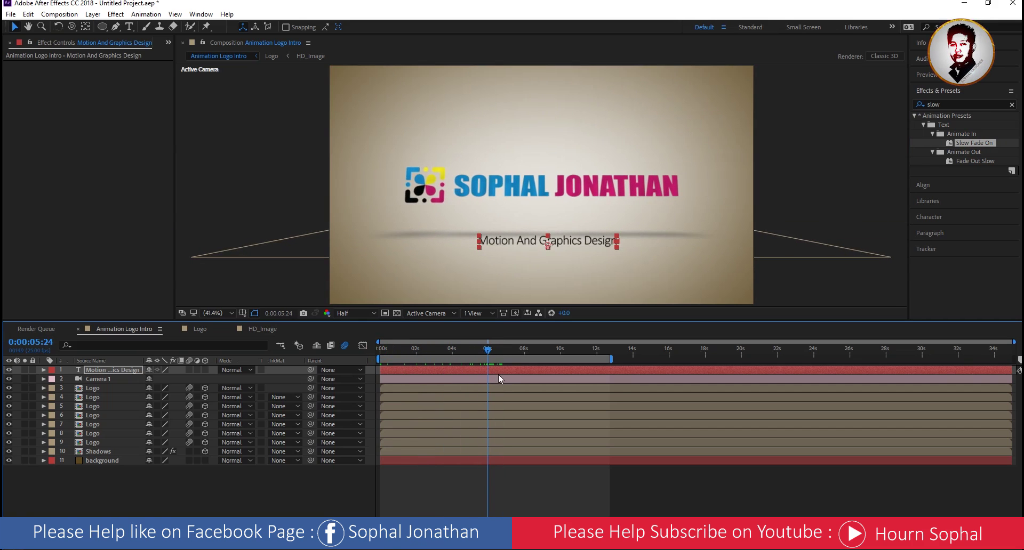
pyautogui.press('u')
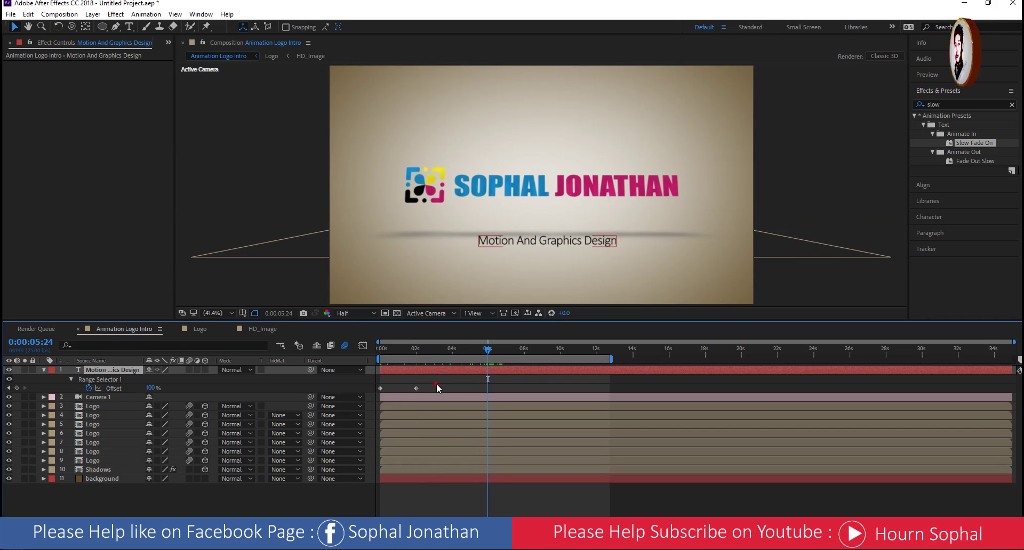
pyautogui.moveTo(380, 388); pyautogui.dragTo(473, 385)
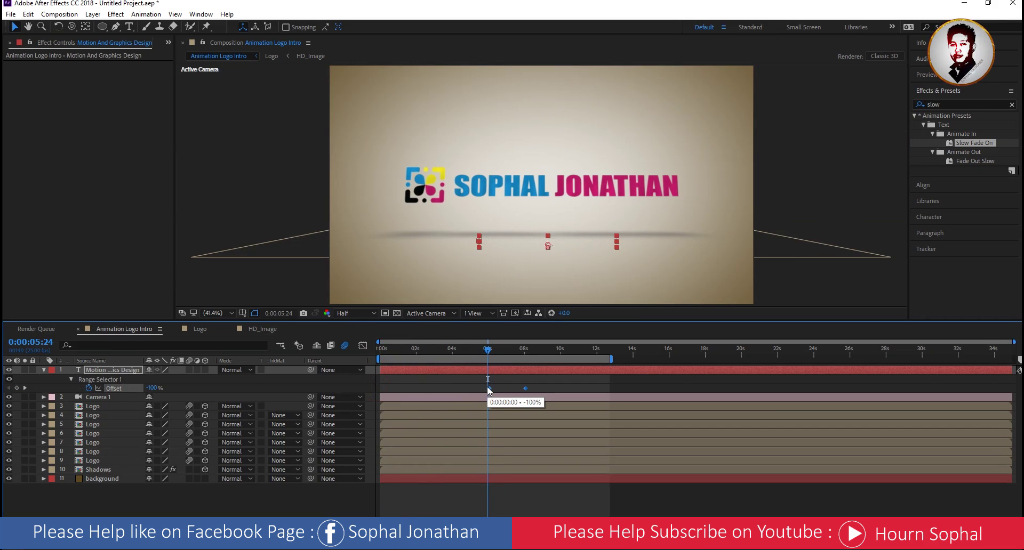
pyautogui.moveTo(488, 350); pyautogui.dragTo(477, 350)
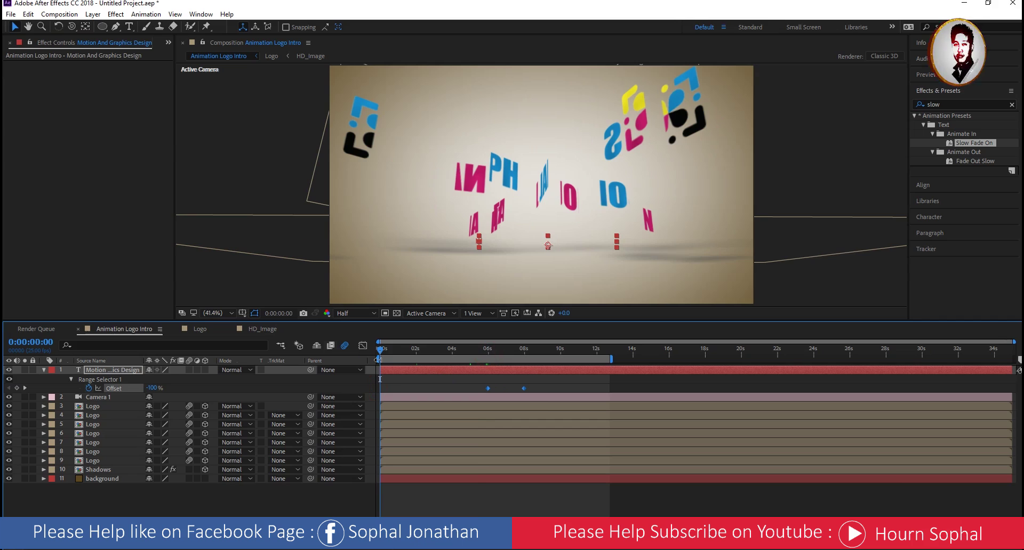
pyautogui.click(544, 512)
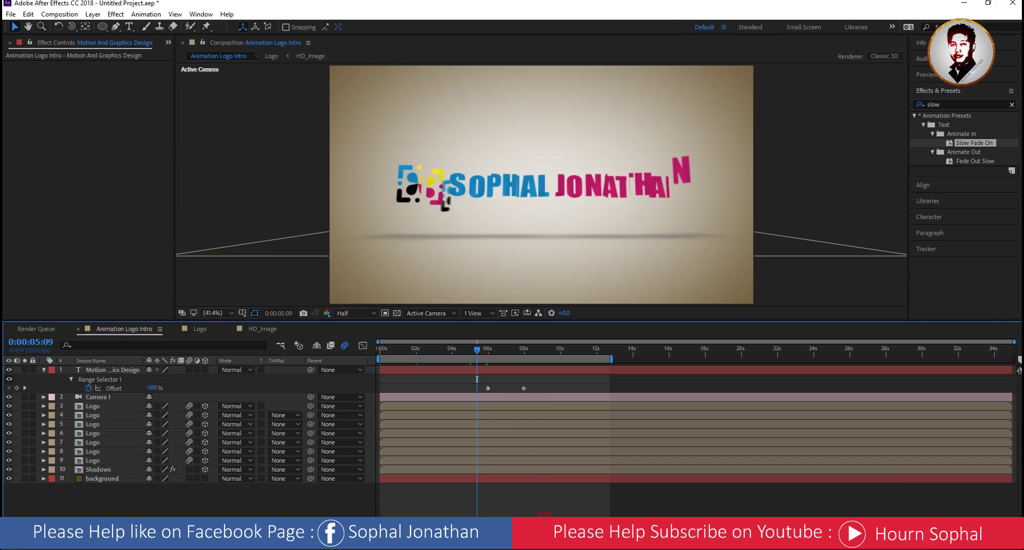
pyautogui.press('space')
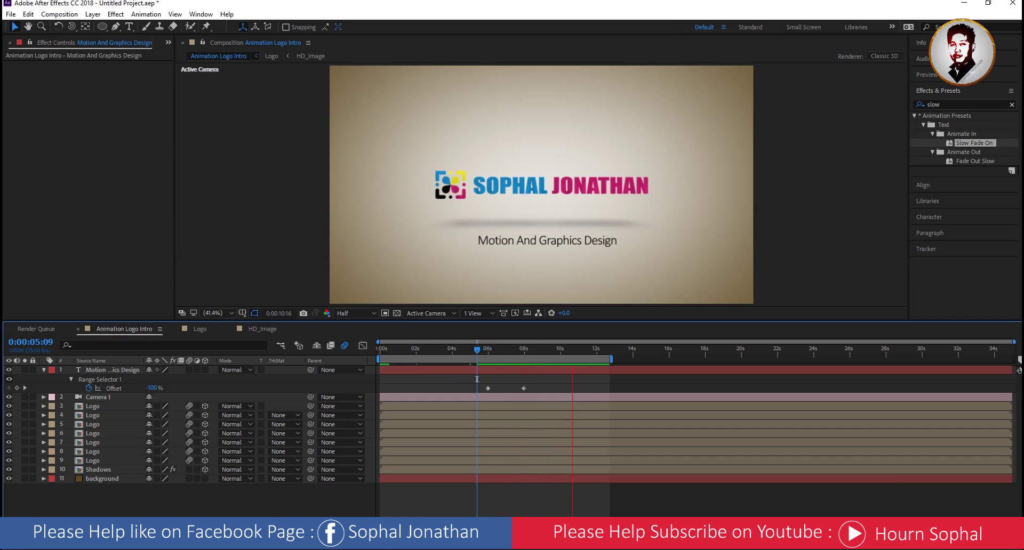
pyautogui.press('space')
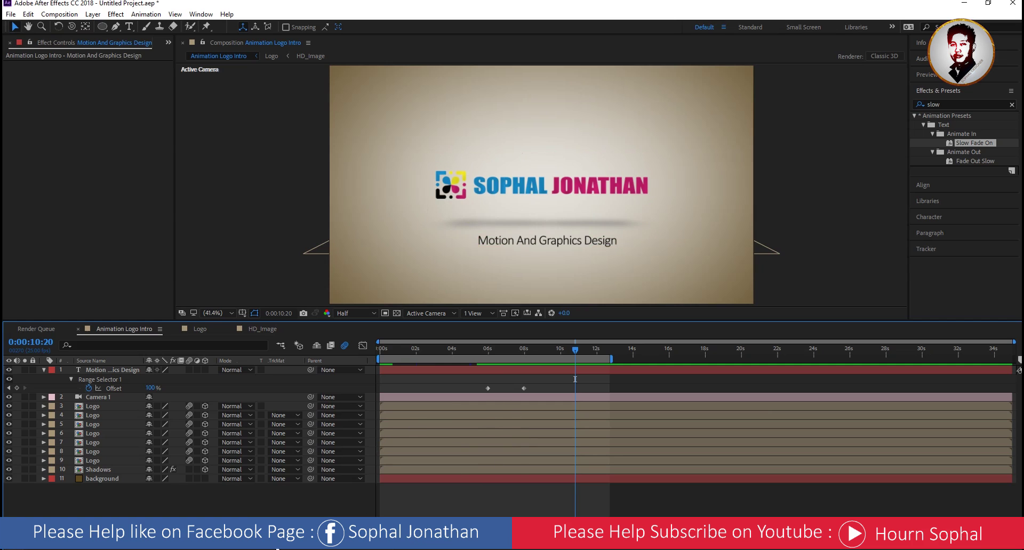
# Drag Dynamic_Smear_4K_Motion_Background_Loop from File Explorer into the composition as the top layer
pyautogui.moveTo(276, 548)
pyautogui.click(288, 506)
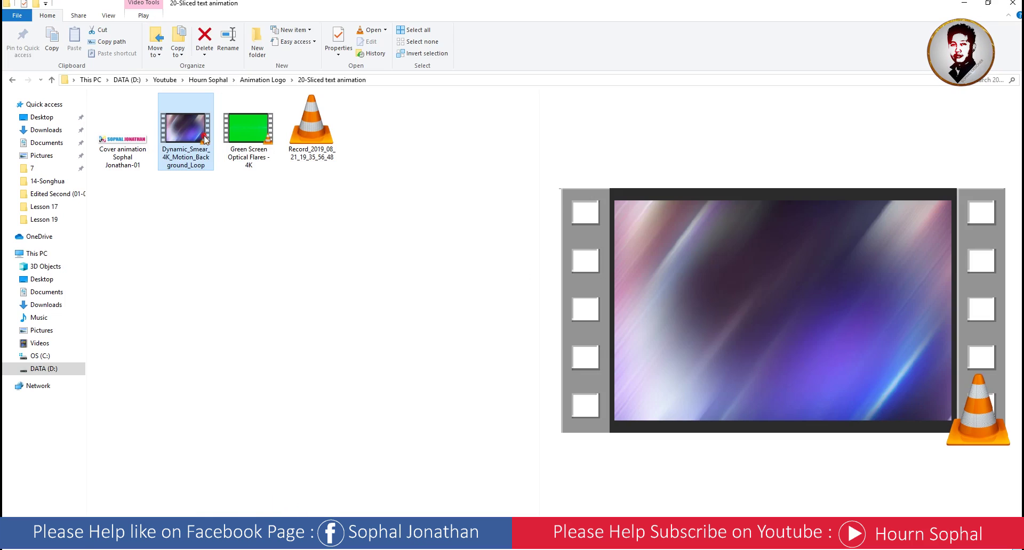
pyautogui.moveTo(191, 139); pyautogui.dragTo(396, 430)
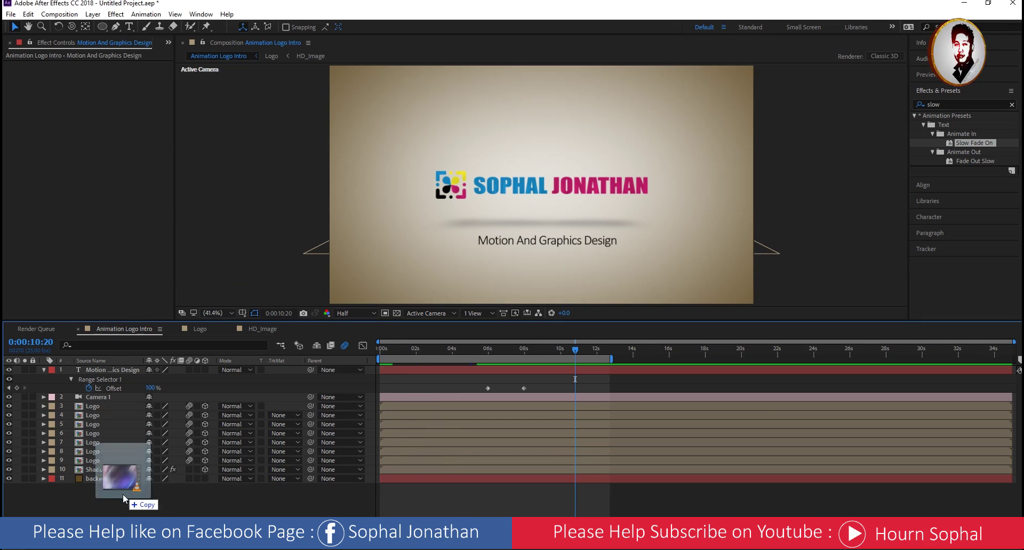
pyautogui.moveTo(395, 431); pyautogui.dragTo(121, 504)
pyautogui.moveTo(575, 349); pyautogui.dragTo(355, 351)
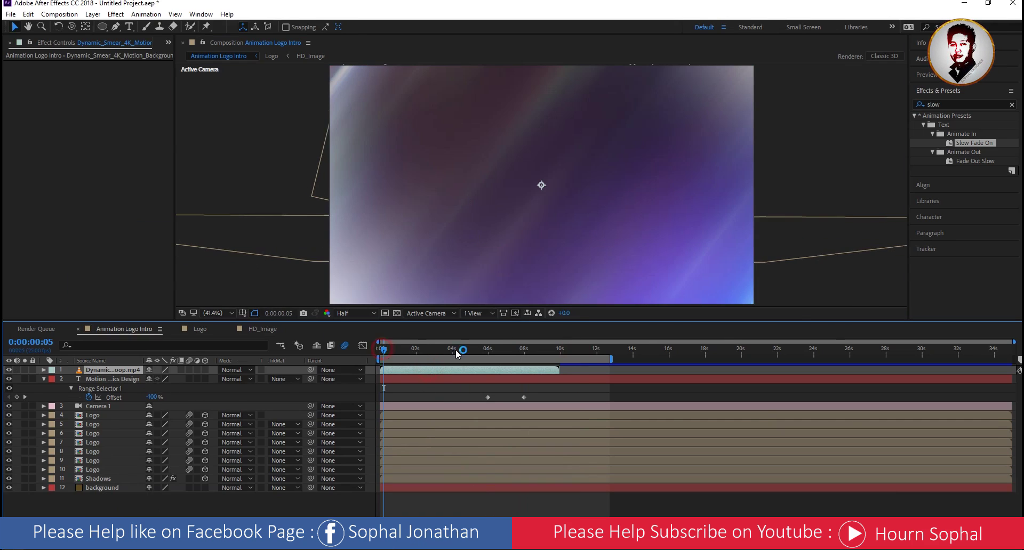
# Preview the intro, then fit the light-streak video to fill the composition frame
pyautogui.press('space')
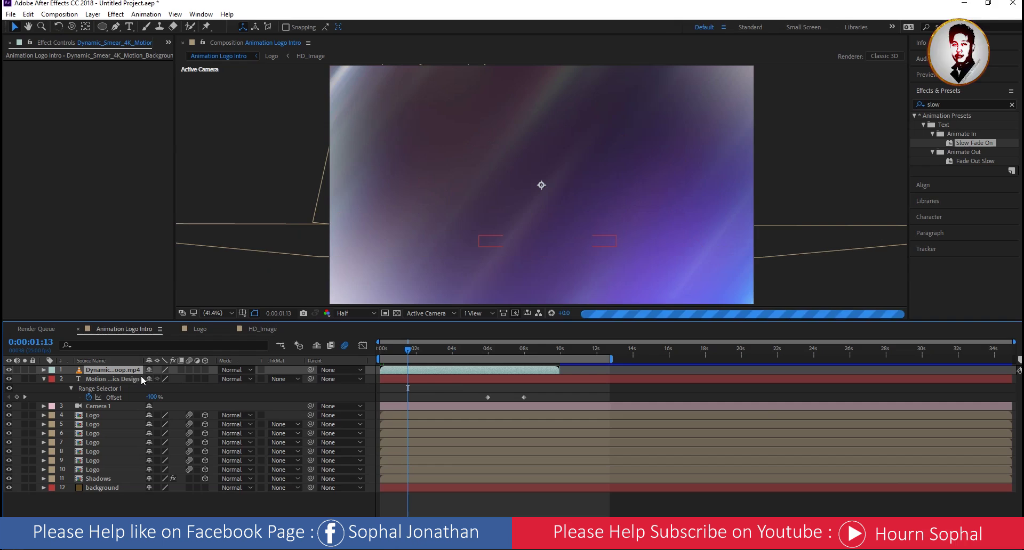
pyautogui.rightClick(133, 373)
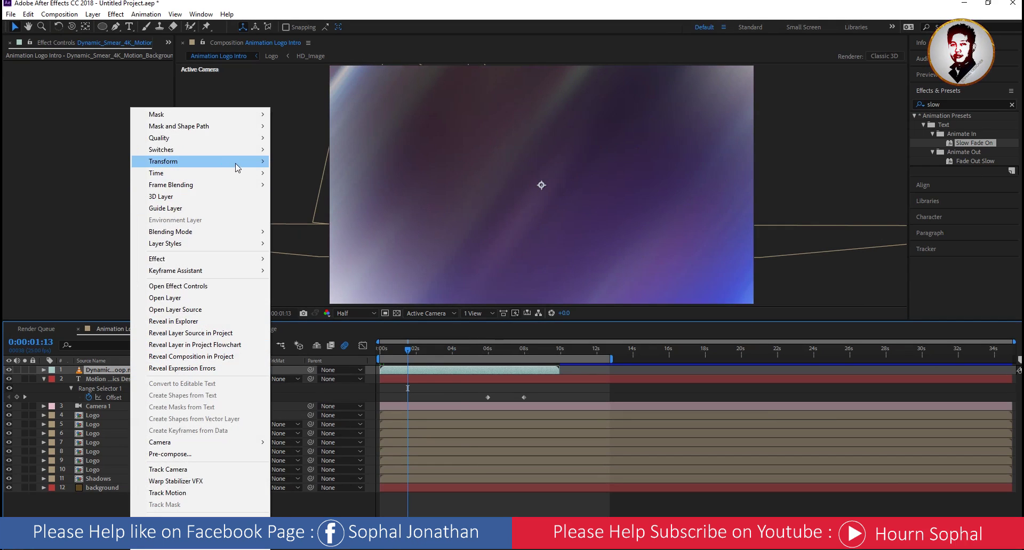
pyautogui.moveTo(236, 161)
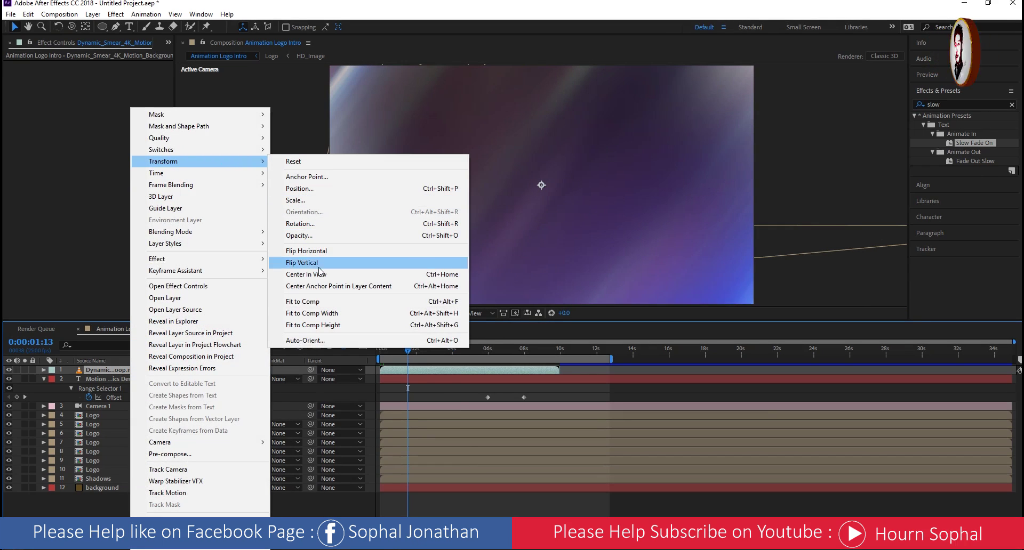
pyautogui.click(314, 303)
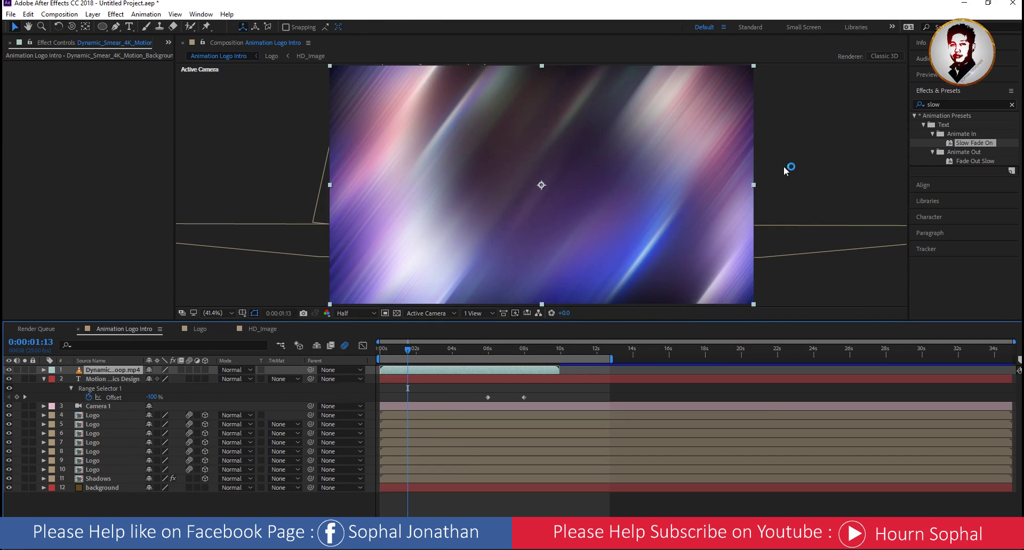
# Try Screen blending on the light-streak video, then settle on Lighten
pyautogui.click(234, 370)
pyautogui.click(287, 220)
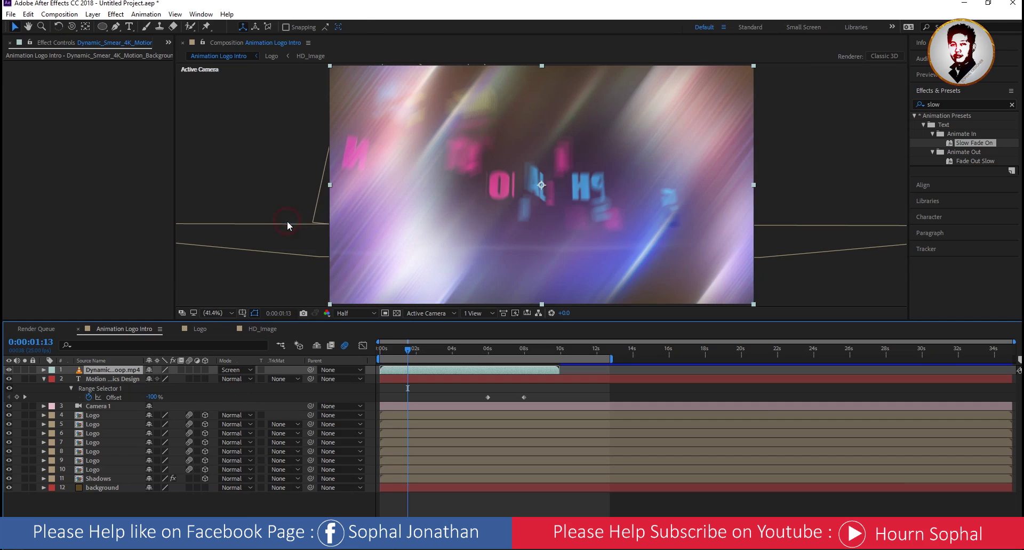
pyautogui.click(244, 369)
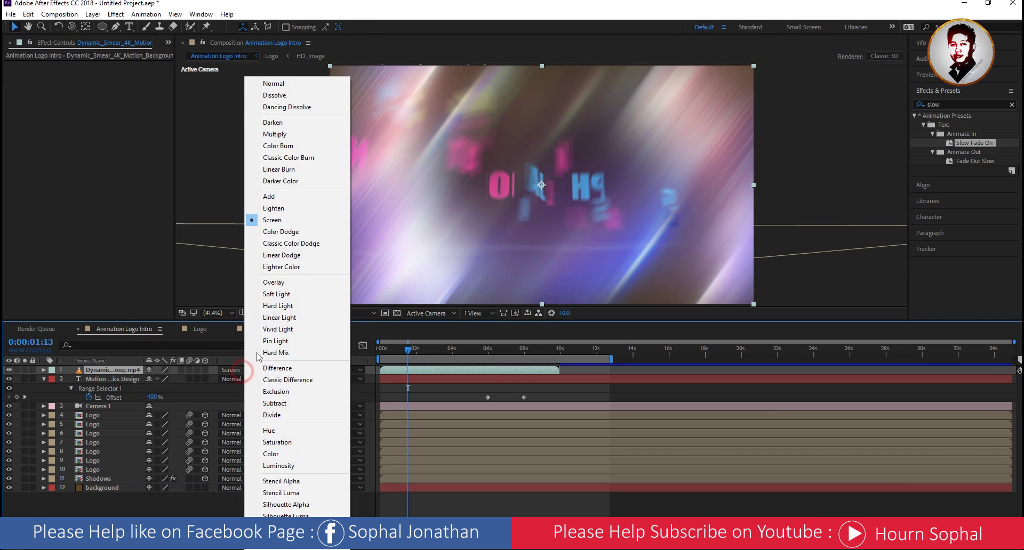
pyautogui.click(274, 209)
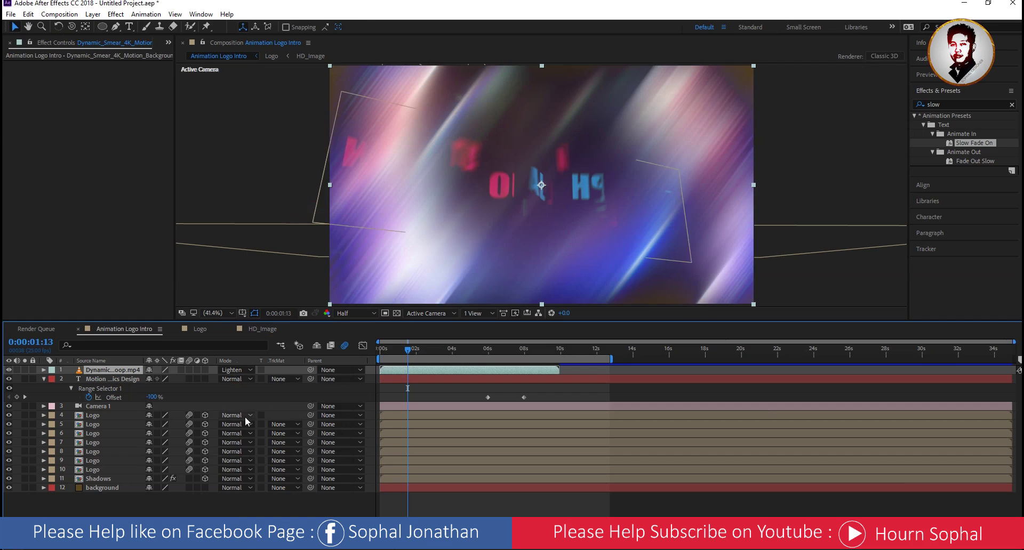
pyautogui.click(242, 372)
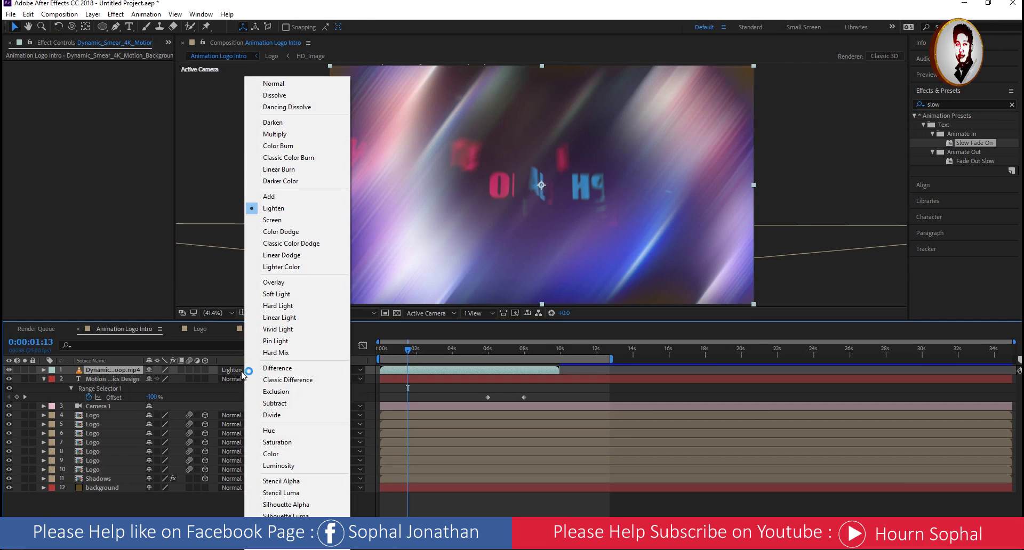
pyautogui.click(132, 375)
# Set the Dynamic Smear layer's Opacity to 35% and scrub through the intro to review it
pyautogui.press('t')
pyautogui.write('35')
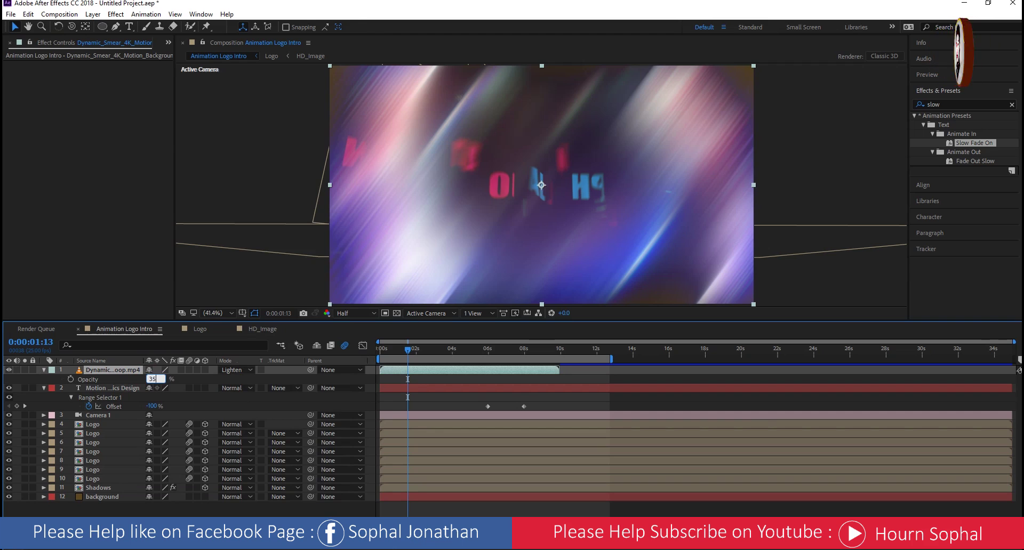
pyautogui.press('Return')
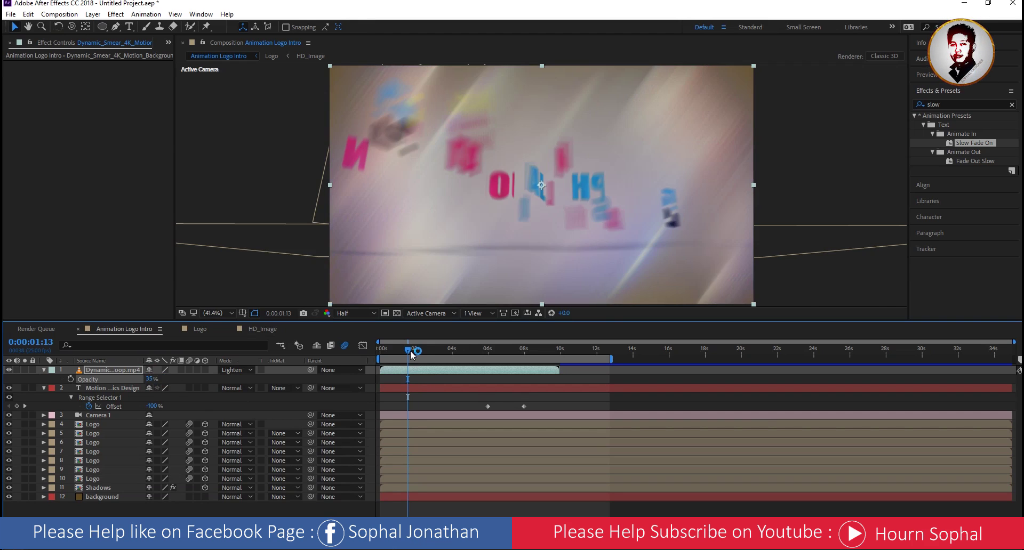
pyautogui.moveTo(410, 350); pyautogui.dragTo(330, 355)
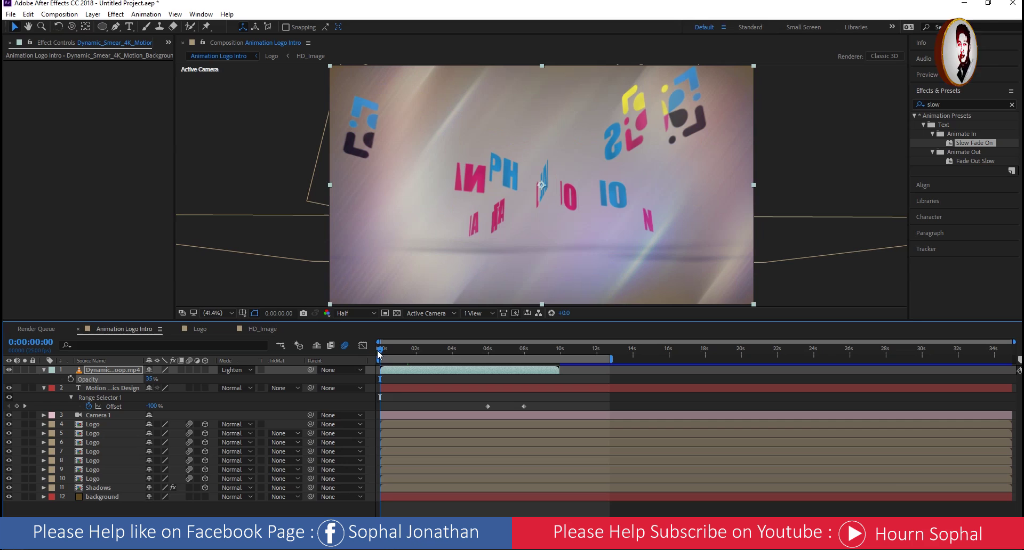
pyautogui.moveTo(381, 352)
pyautogui.mouseDown()
pyautogui.moveTo(540, 365)
pyautogui.moveTo(560, 378)
pyautogui.mouseUp()
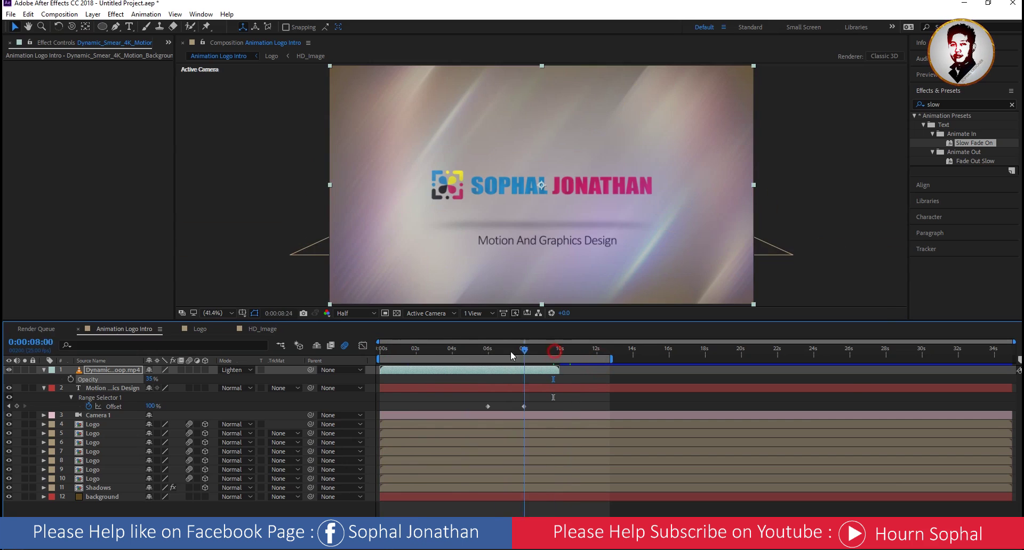
pyautogui.press('Home')
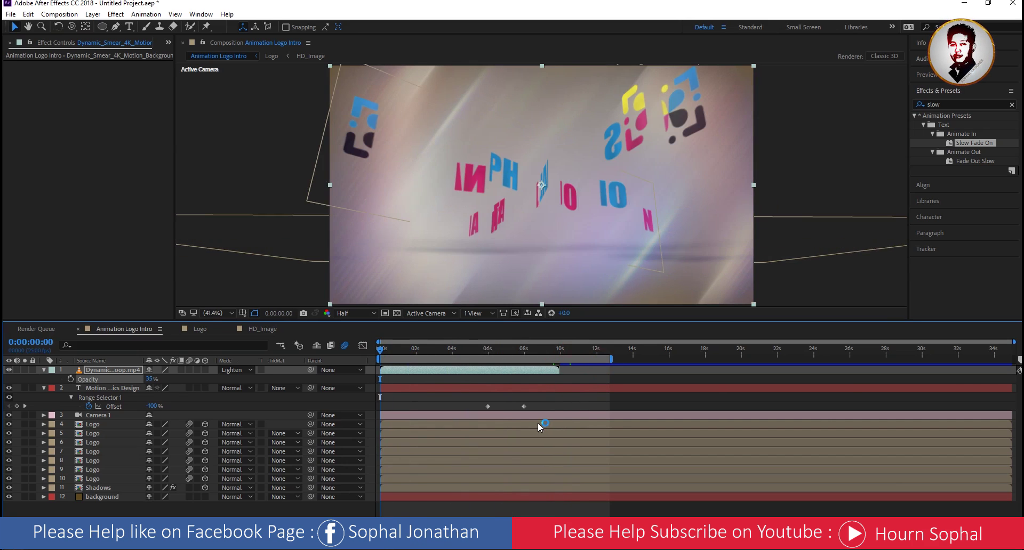
# Reveal the keyframes of Camera 1 and the logo layers, and drag the final camera Position keyframe toward 10 s
pyautogui.click(532, 414)
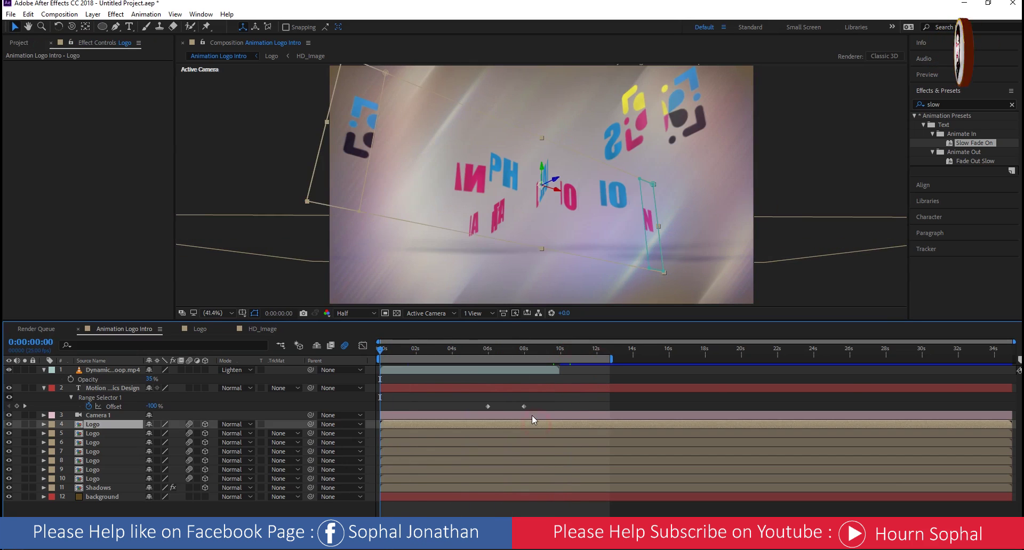
pyautogui.keyDown('shift'); pyautogui.click(530, 497); pyautogui.keyUp('shift')
pyautogui.press('u')
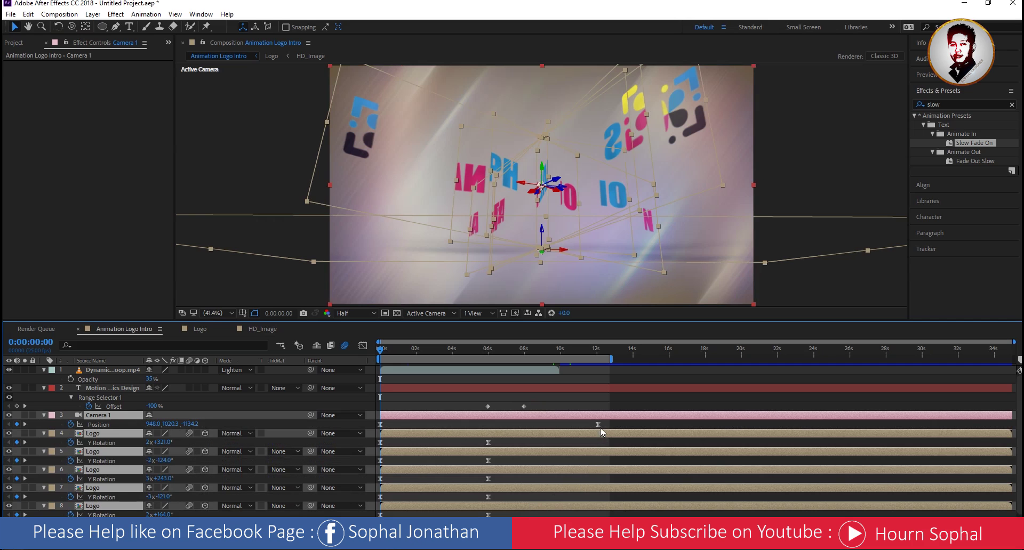
pyautogui.moveTo(598, 425); pyautogui.dragTo(559, 426)
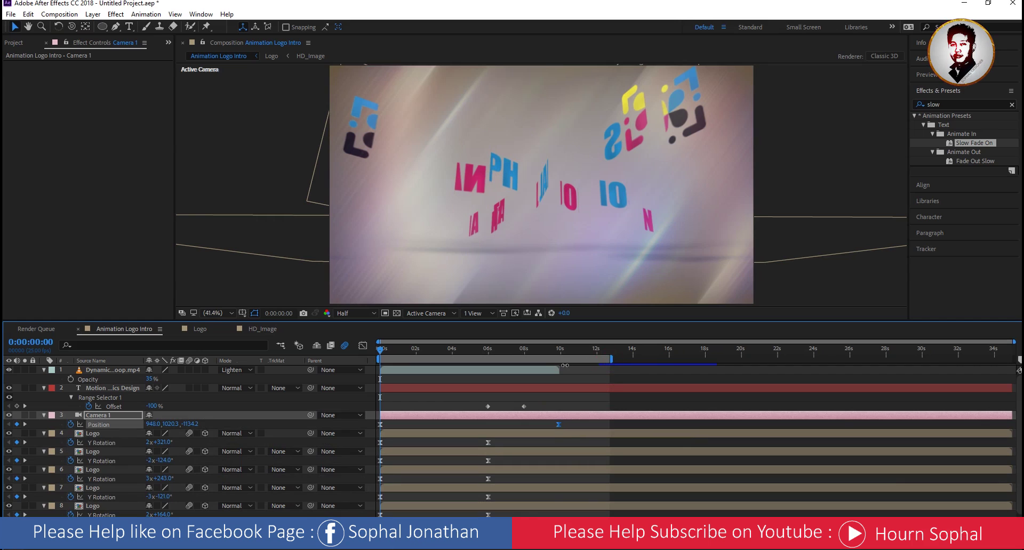
# End the work area at about 10 s and place the camera keyframe at 0:00:09:16
pyautogui.moveTo(611, 360); pyautogui.dragTo(564, 361)
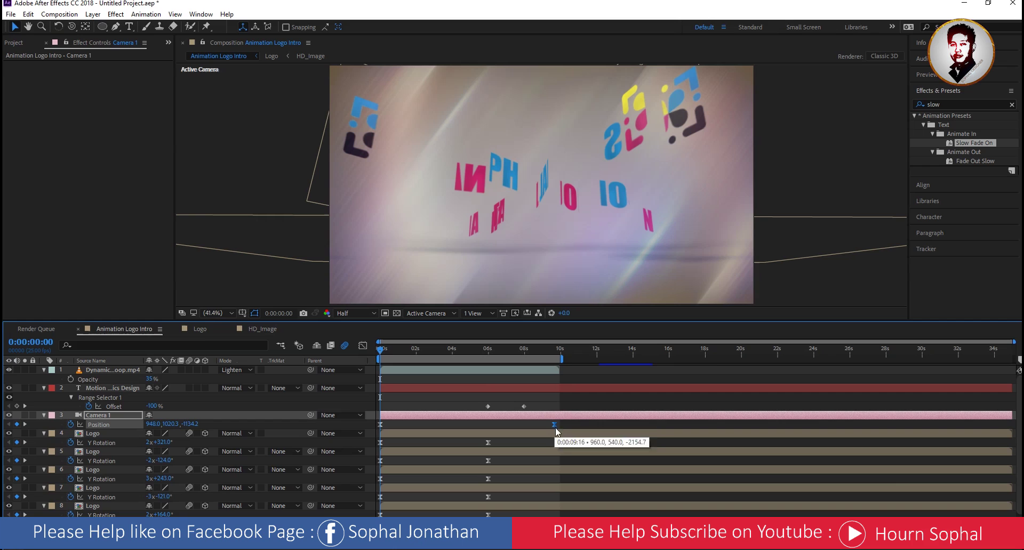
pyautogui.moveTo(556, 426); pyautogui.dragTo(554, 425)
pyautogui.moveTo(381, 351); pyautogui.dragTo(529, 351)
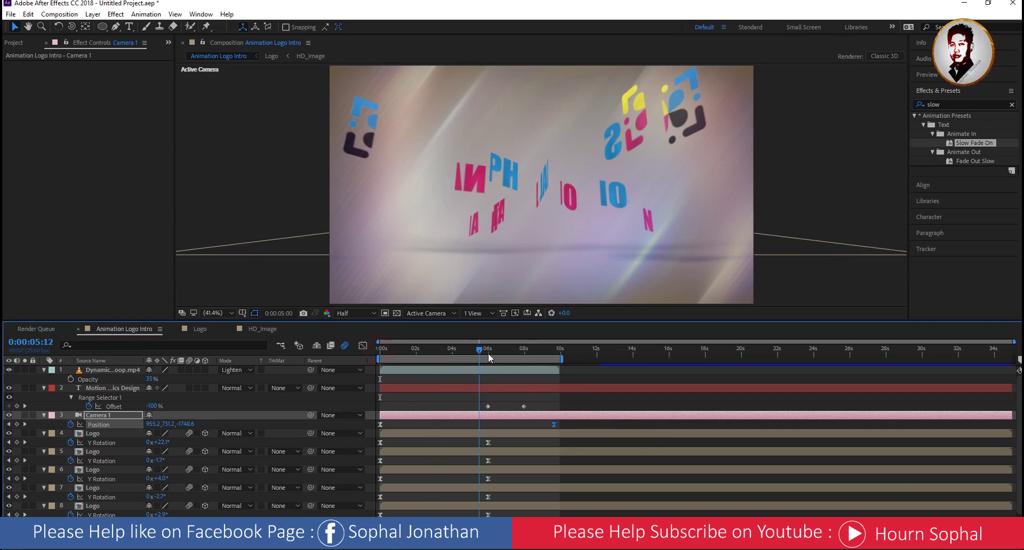
pyautogui.scroll(-2, 586, 434)
pyautogui.scroll(2, 419, 392)
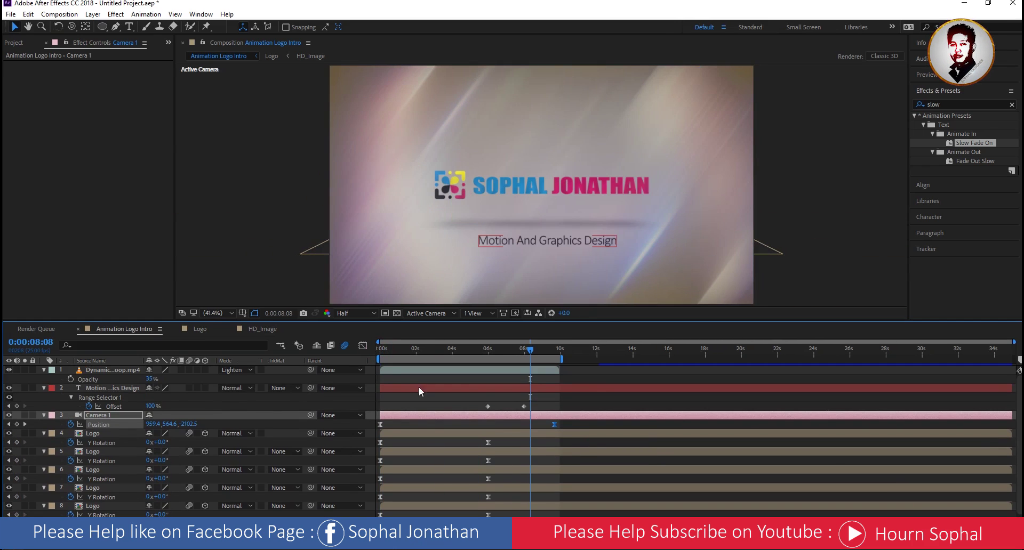